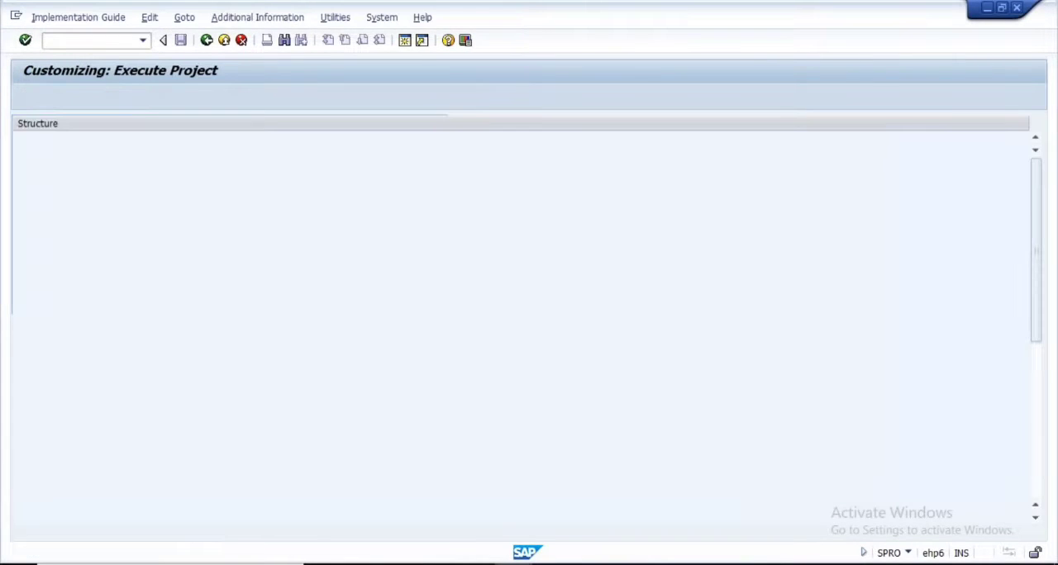
Expand Logistics - General in the Implementation Guide structure and open its Material Master node
{"action": "scroll", "coordinate": [417, 370], "scroll_direction": "down", "scroll_amount": 4}
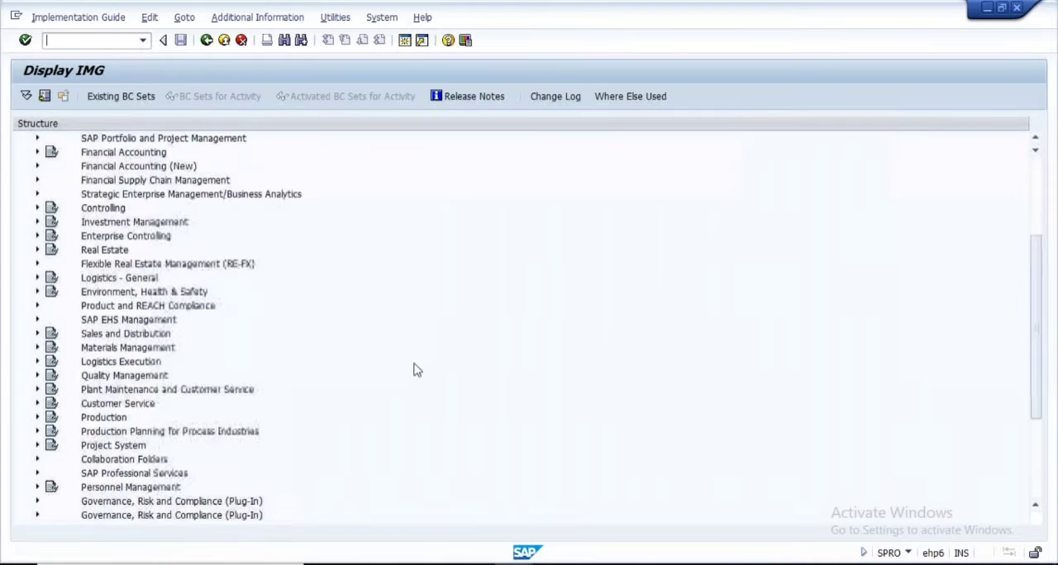
{"action": "scroll", "coordinate": [416, 370], "scroll_direction": "down", "scroll_amount": 1}
{"action": "left_click", "coordinate": [123, 251]}
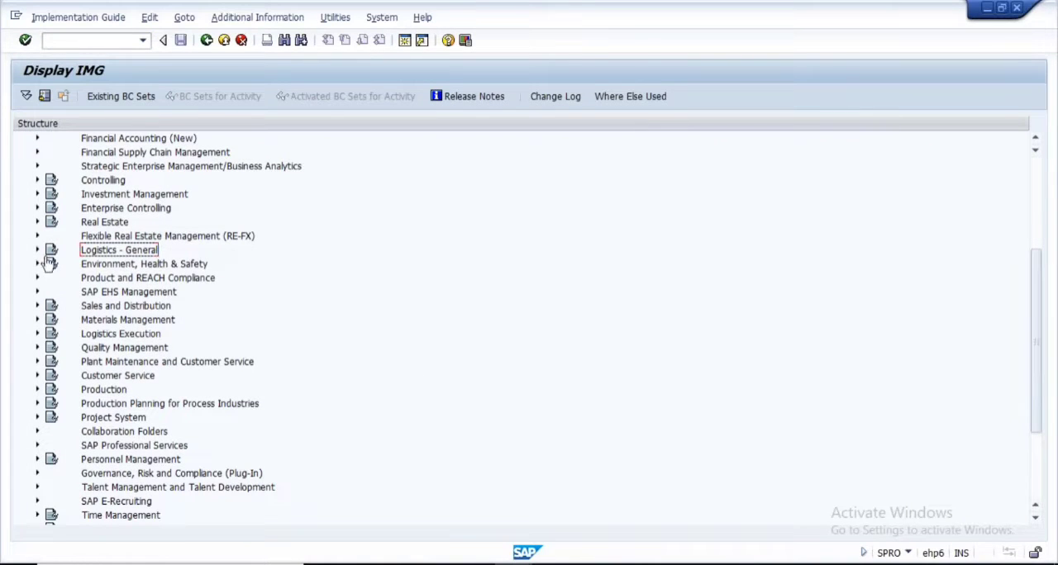
{"action": "left_click", "coordinate": [38, 250]}
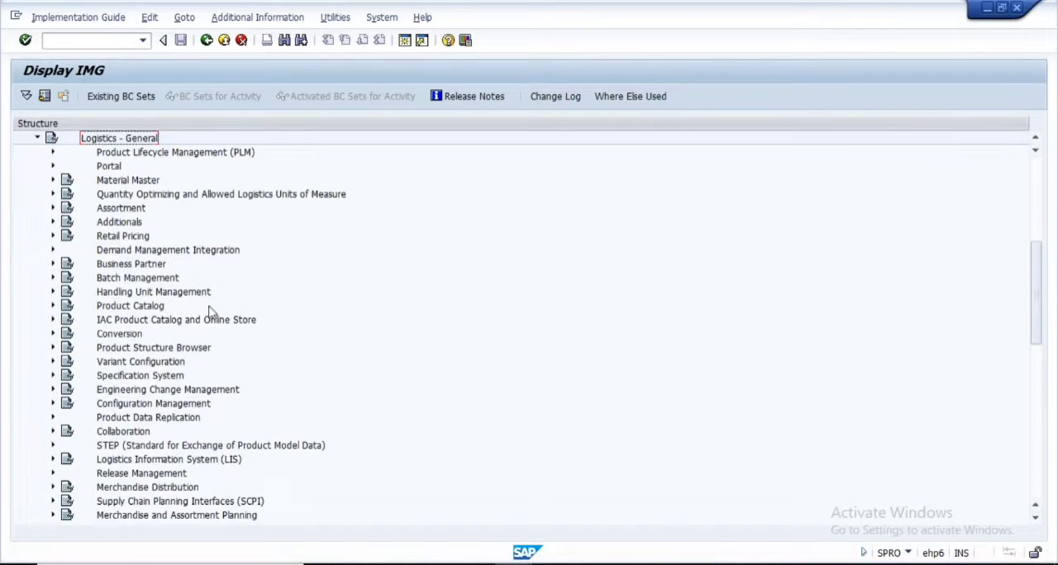
{"action": "left_click", "coordinate": [124, 185]}
{"action": "left_click", "coordinate": [53, 180]}
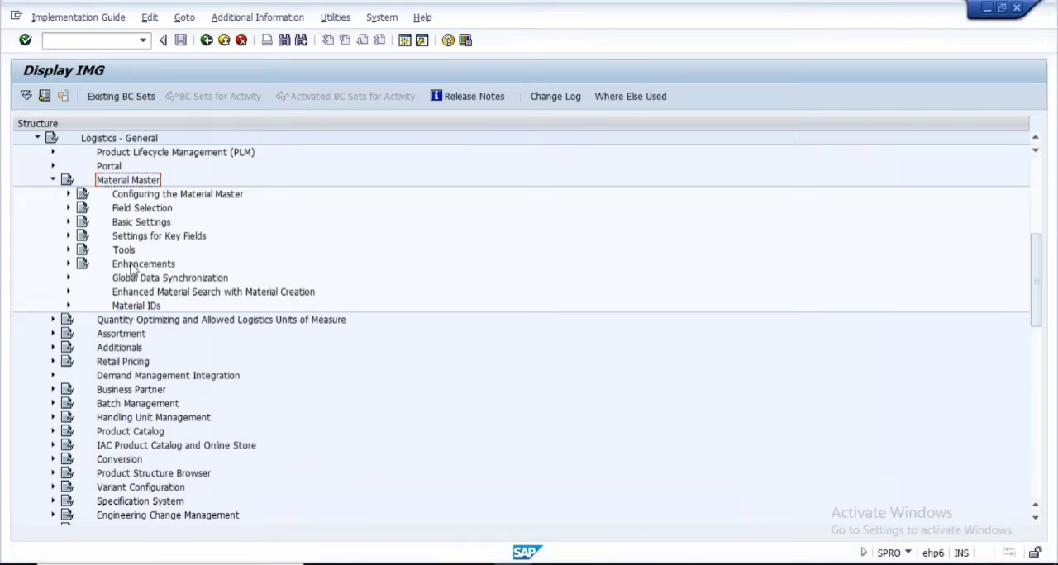
Under Basic Settings, expand Material Types and execute the Define Attributes of Material Types activity
{"action": "double_click", "coordinate": [132, 223]}
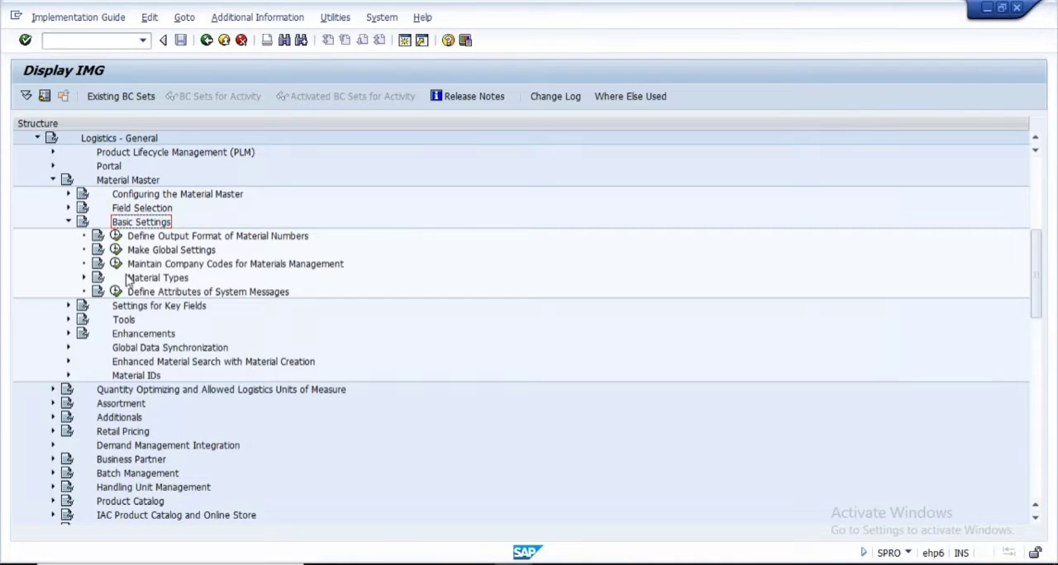
{"action": "left_click", "coordinate": [169, 281]}
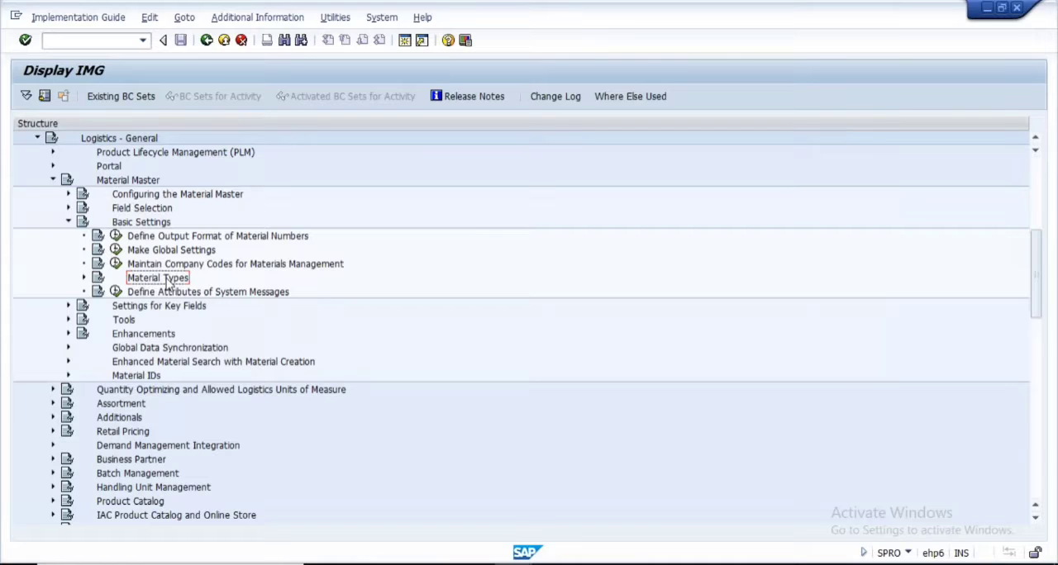
{"action": "left_click", "coordinate": [84, 278]}
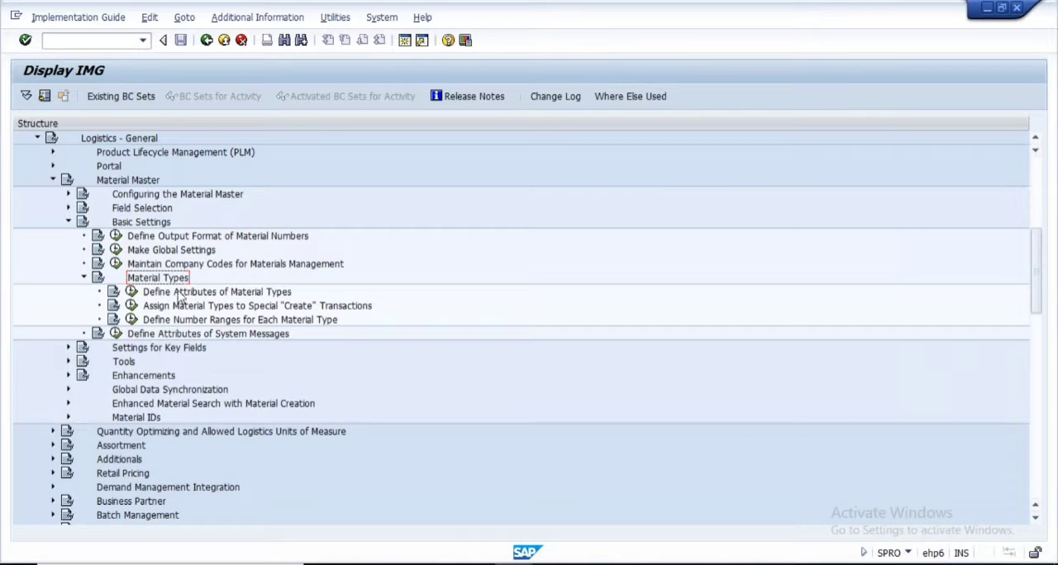
{"action": "left_click", "coordinate": [131, 293]}
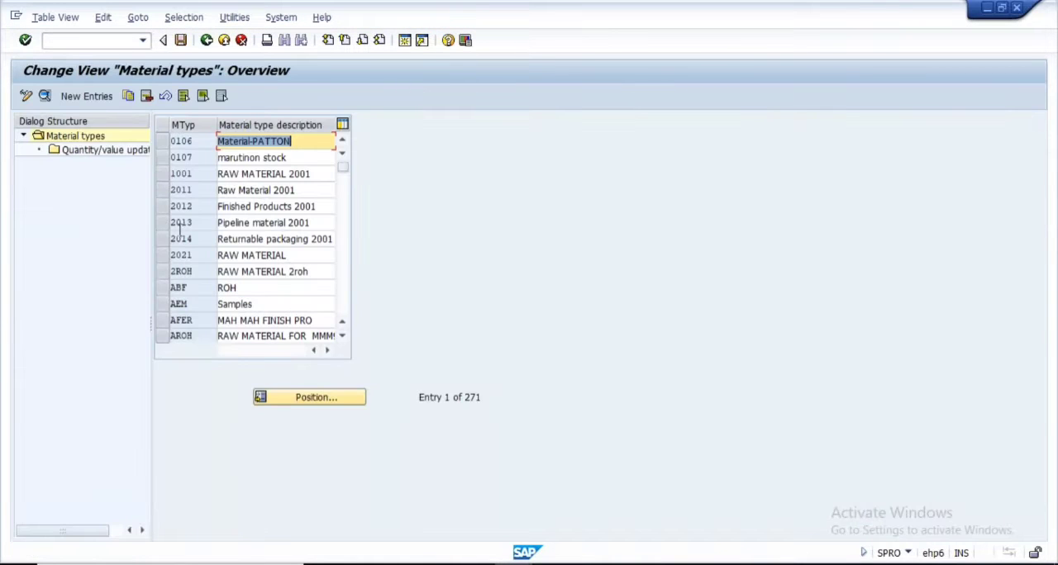
Position the material types list on FERT and open the details of that entry
{"action": "scroll", "coordinate": [200, 258], "scroll_direction": "down", "scroll_amount": 5}
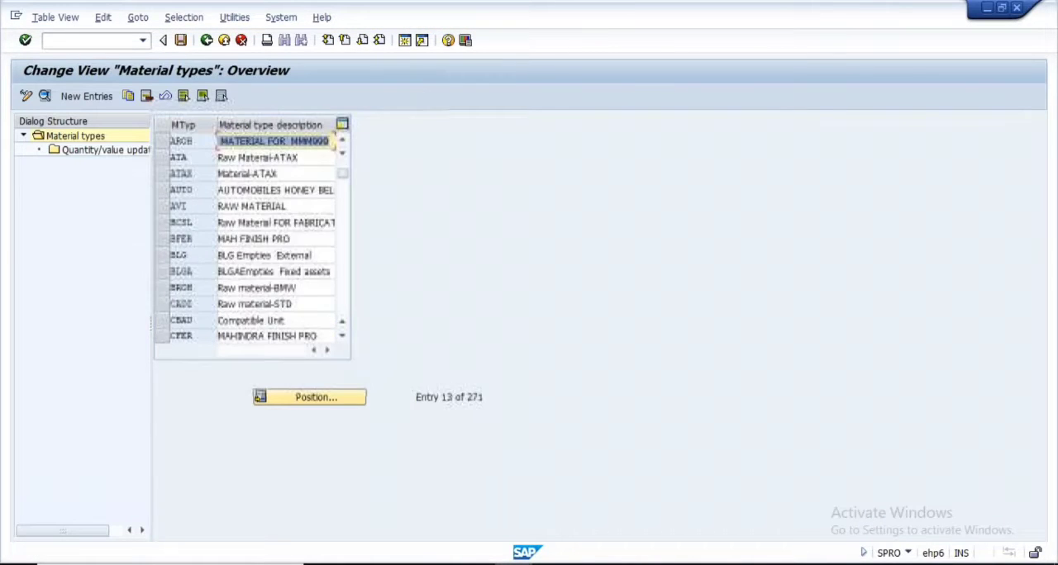
{"action": "scroll", "coordinate": [252, 239], "scroll_direction": "down", "scroll_amount": 2}
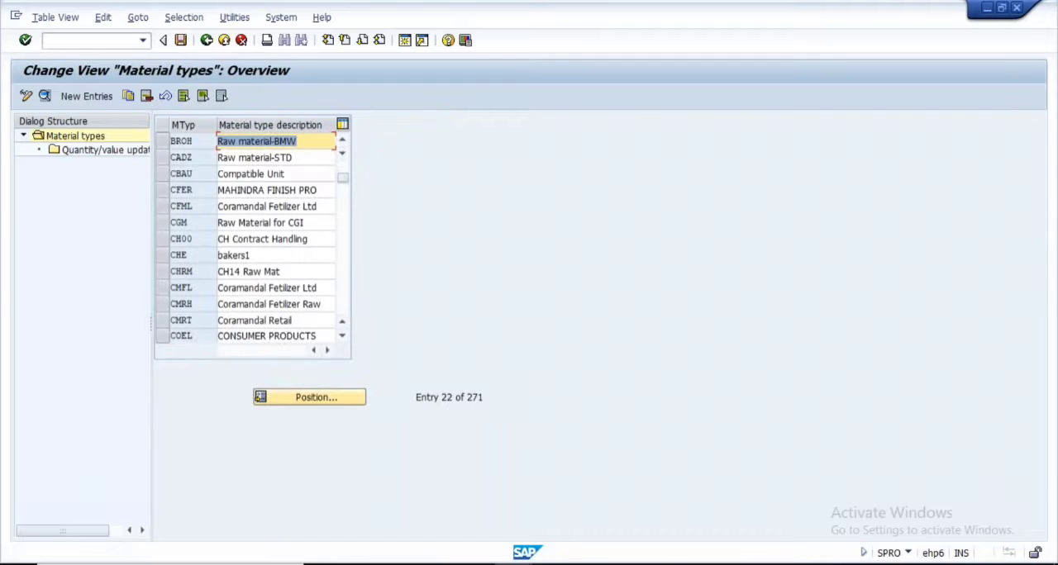
{"action": "left_click", "coordinate": [314, 402]}
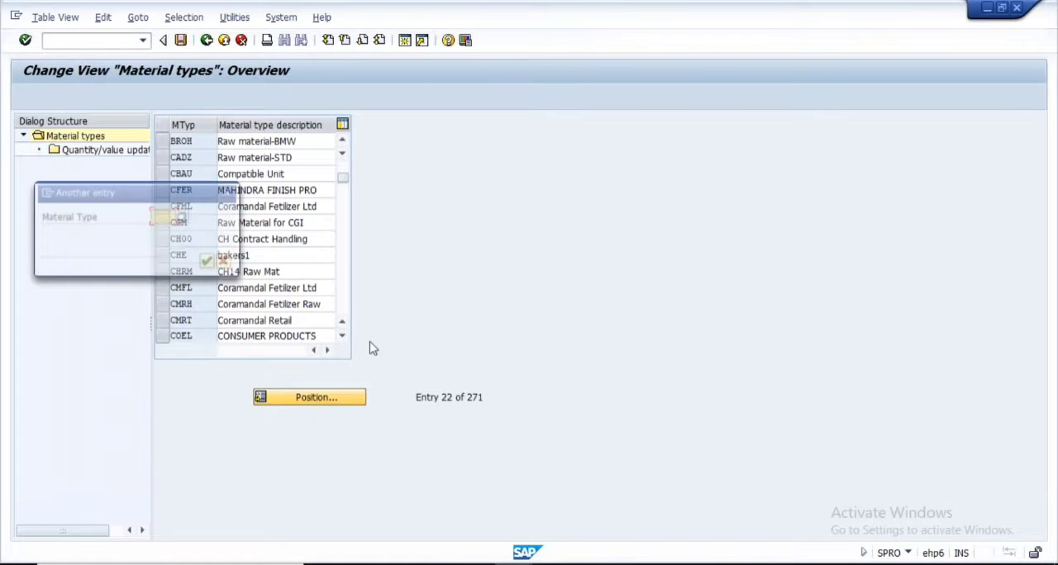
{"action": "type", "text": "FERT"}
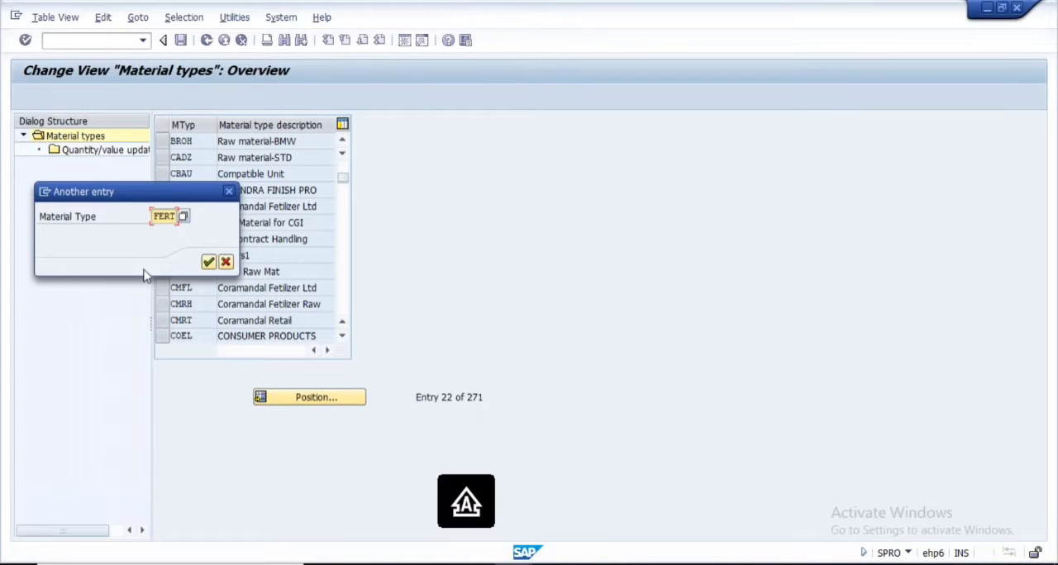
{"action": "left_click", "coordinate": [209, 262]}
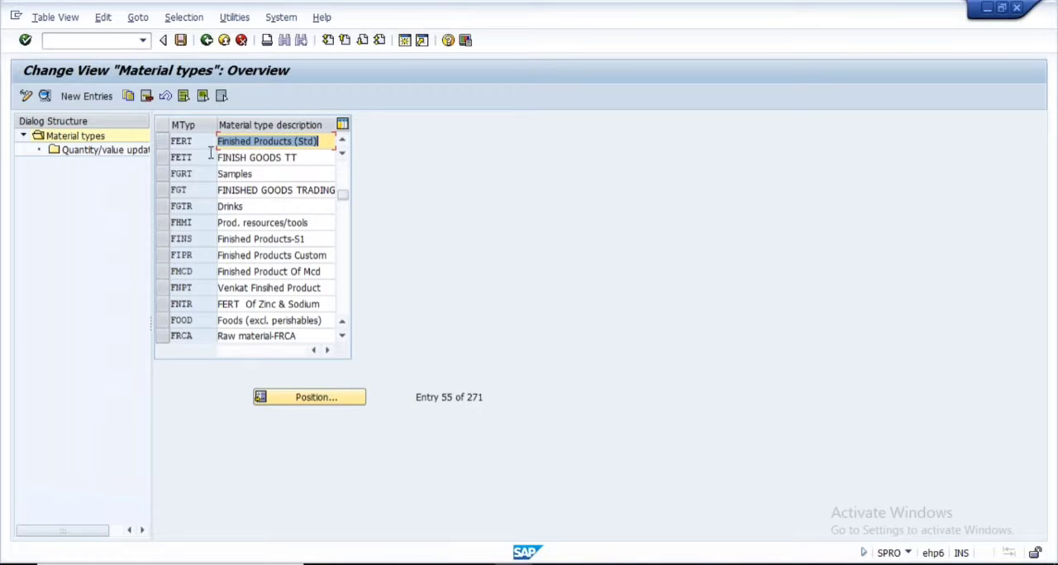
{"action": "left_click", "coordinate": [162, 144]}
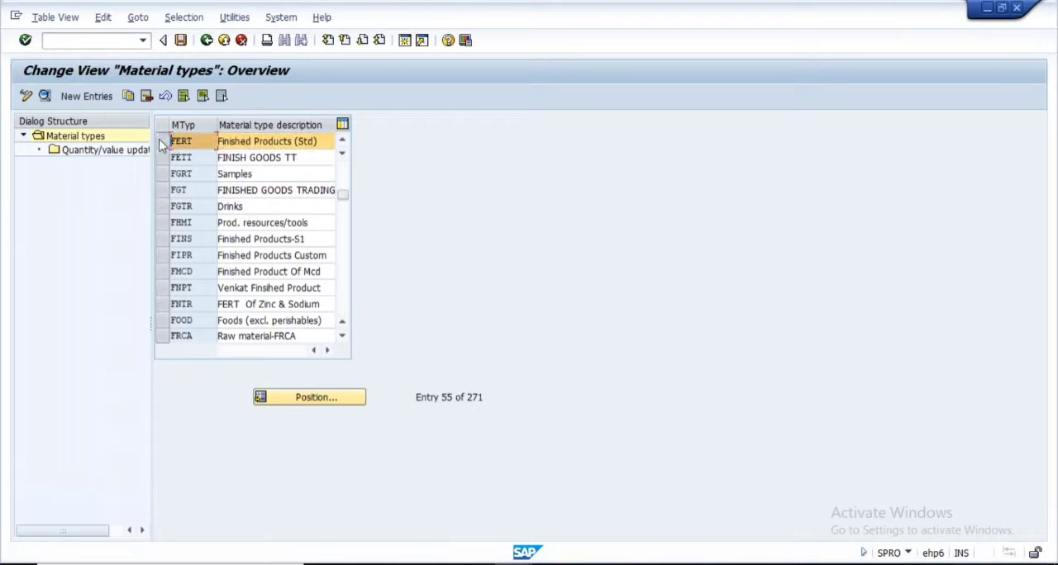
{"action": "left_click", "coordinate": [46, 97]}
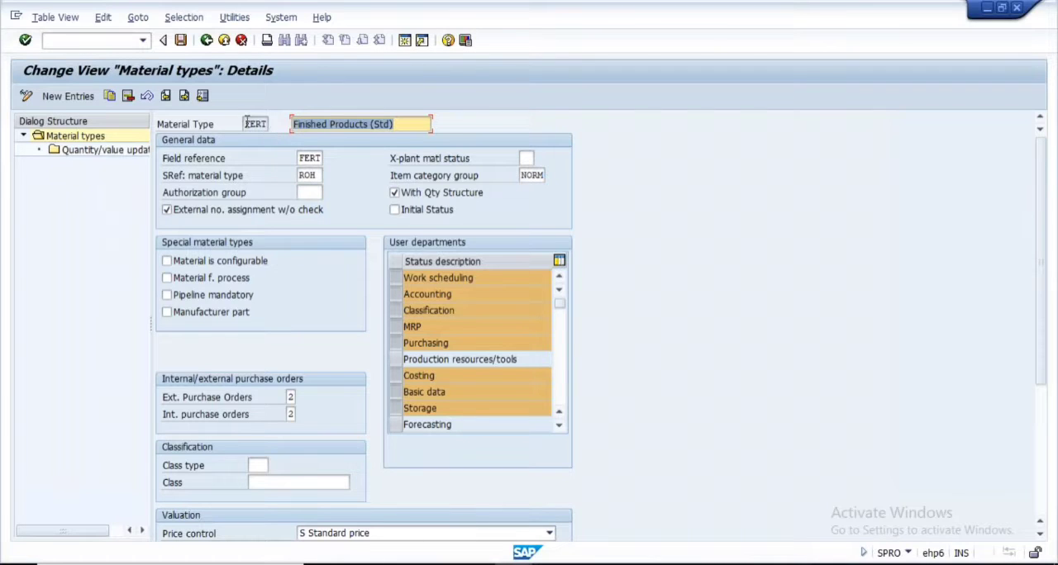
Examine the material type description, field reference and X-plant material status fields of FERT
{"action": "left_click", "coordinate": [398, 124]}
{"action": "left_click_drag", "start_coordinate": [399, 124], "coordinate": [292, 124]}
{"action": "double_click", "coordinate": [301, 157]}
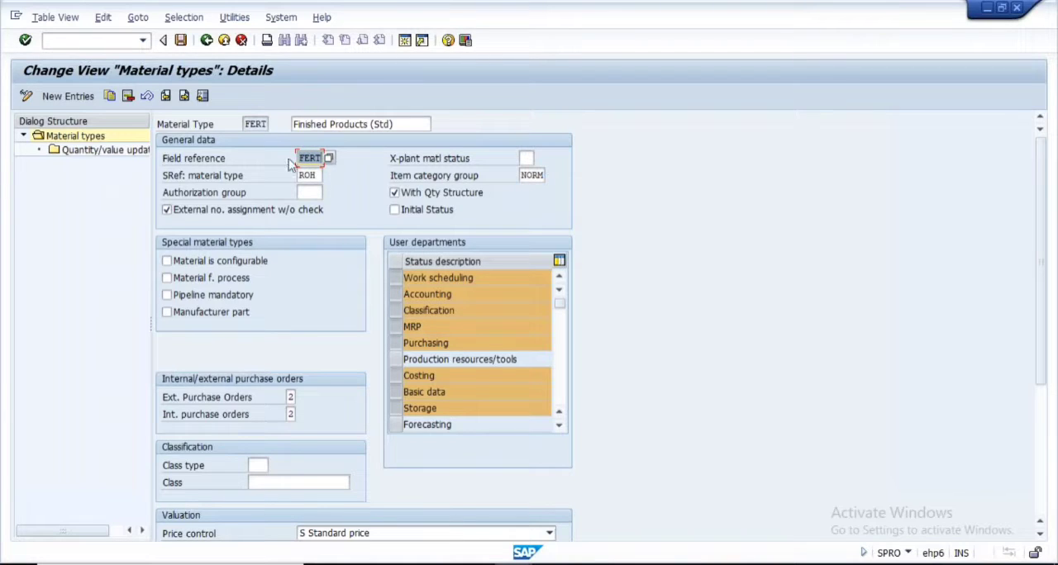
{"action": "left_click", "coordinate": [526, 160]}
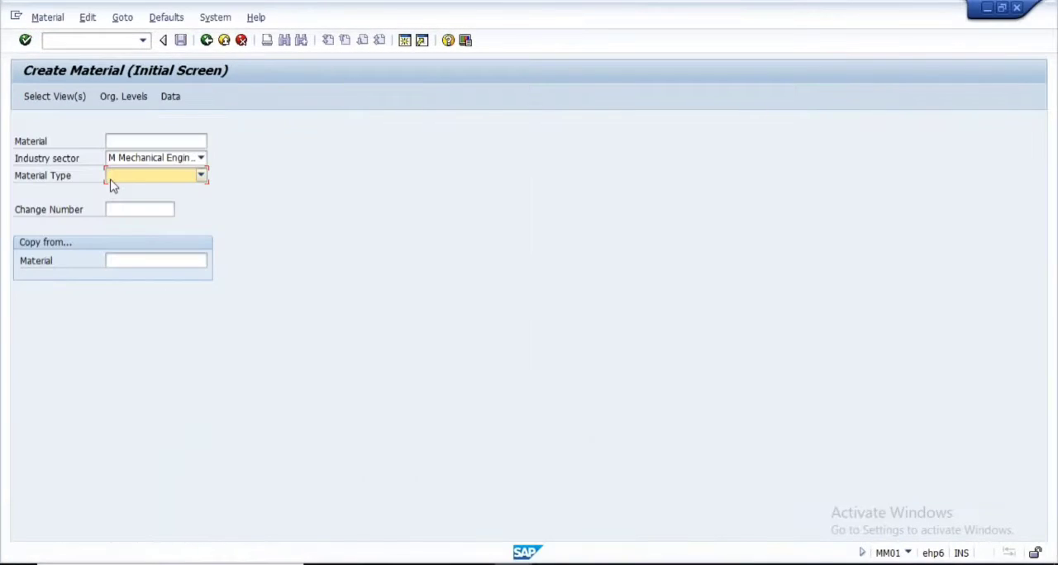
Switch to the Create Material session and set the material type to FERT Finished Products (Std)
{"action": "type", "text": "FGTR Drinks"}
{"action": "left_click", "coordinate": [201, 175]}
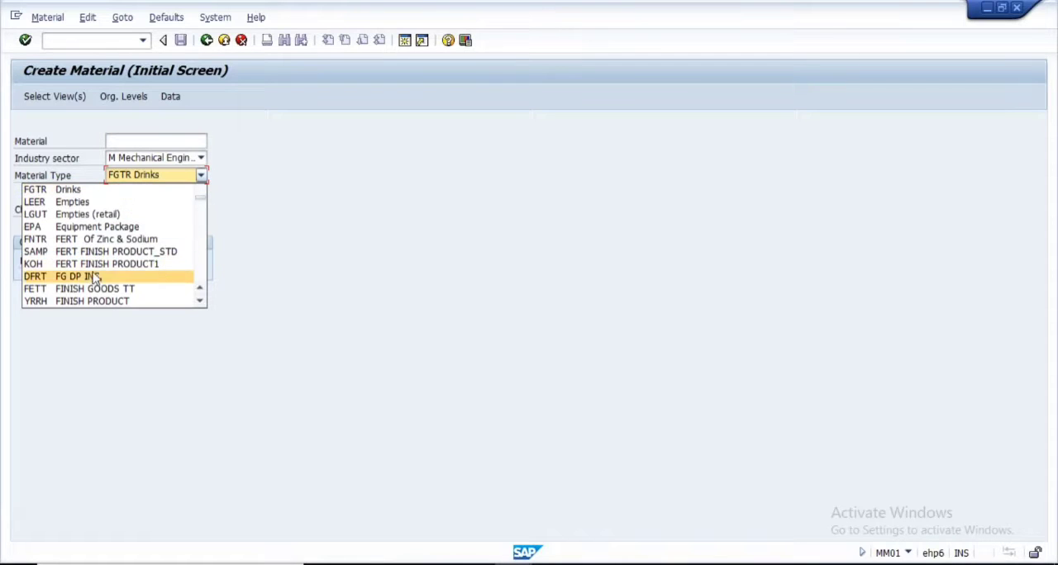
{"action": "scroll", "coordinate": [91, 257], "scroll_direction": "down", "scroll_amount": 3}
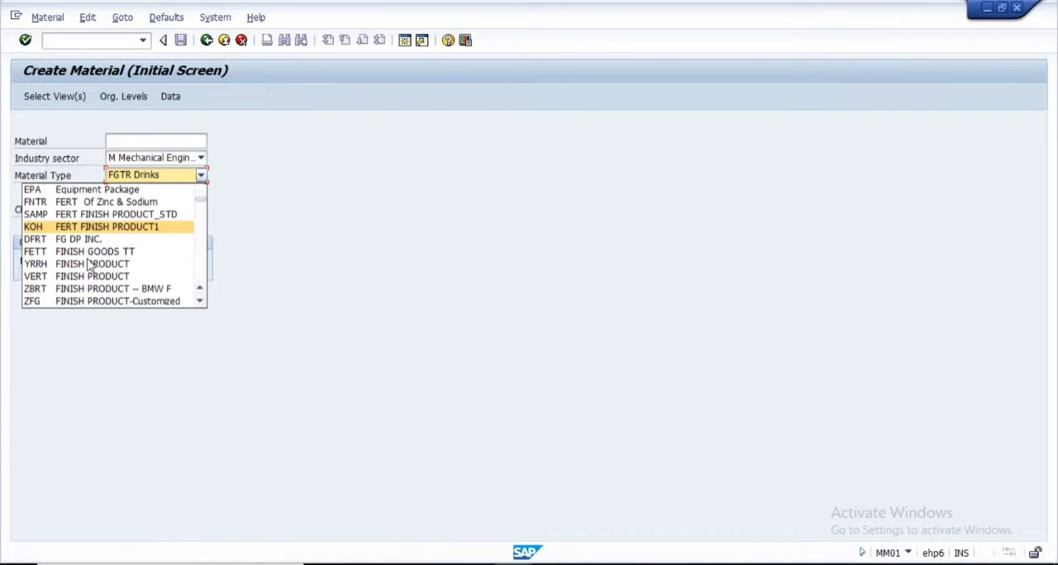
{"action": "scroll", "coordinate": [36, 192], "scroll_direction": "down", "scroll_amount": 10}
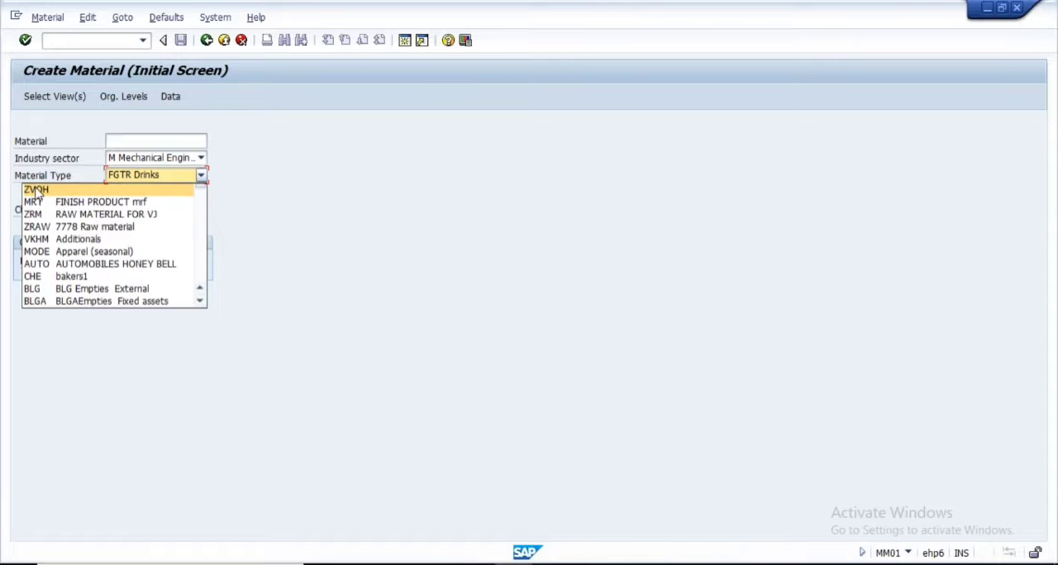
{"action": "left_click", "coordinate": [36, 190]}
{"action": "left_click", "coordinate": [201, 175]}
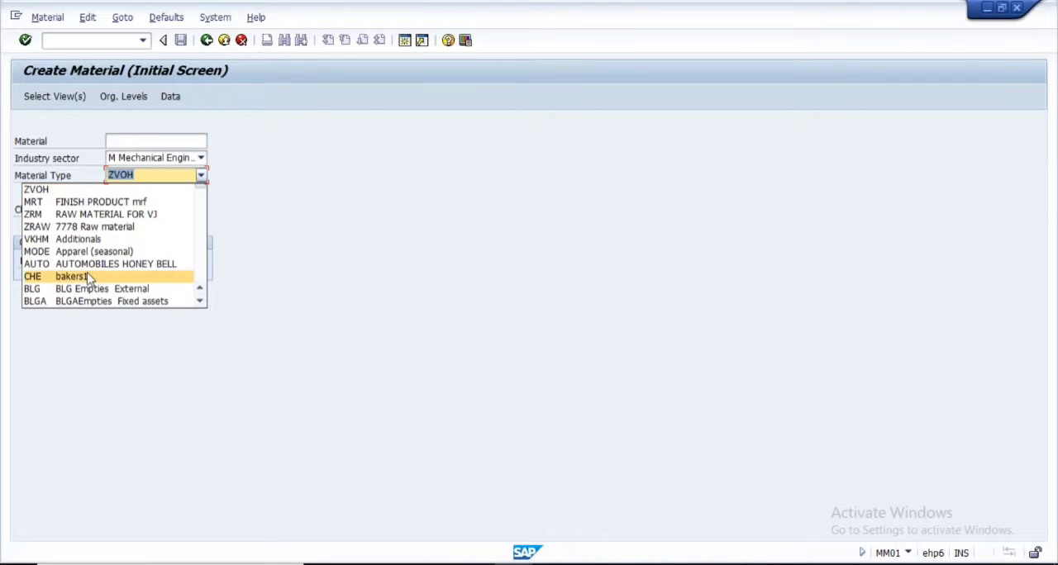
{"action": "scroll", "coordinate": [87, 278], "scroll_direction": "up", "scroll_amount": 5}
{"action": "left_click", "coordinate": [201, 302]}
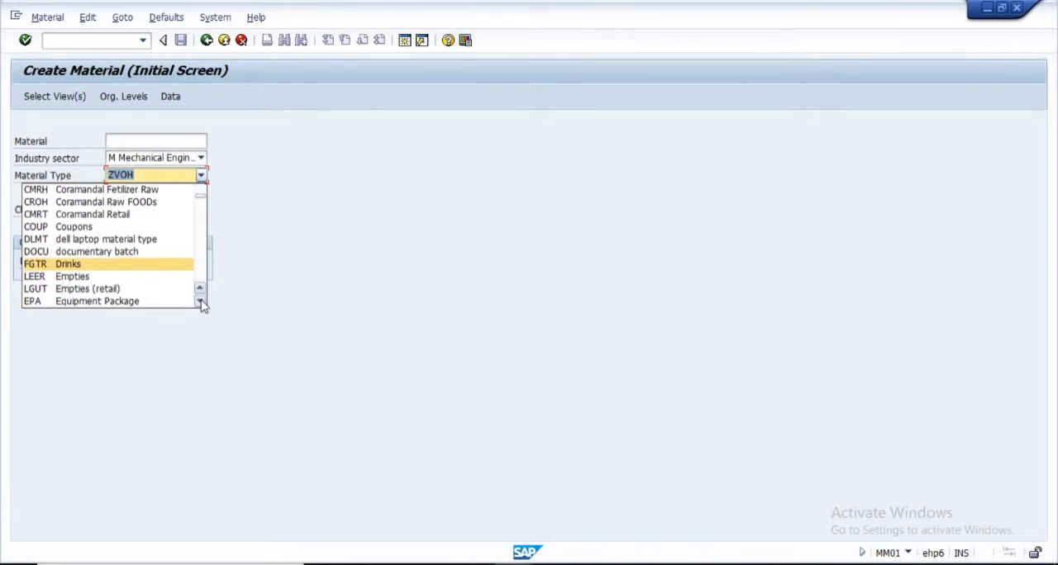
{"action": "left_click", "coordinate": [202, 303]}
{"action": "left_click", "coordinate": [202, 302]}
{"action": "left_click", "coordinate": [202, 303]}
{"action": "left_click", "coordinate": [202, 303]}
{"action": "left_click", "coordinate": [202, 303]}
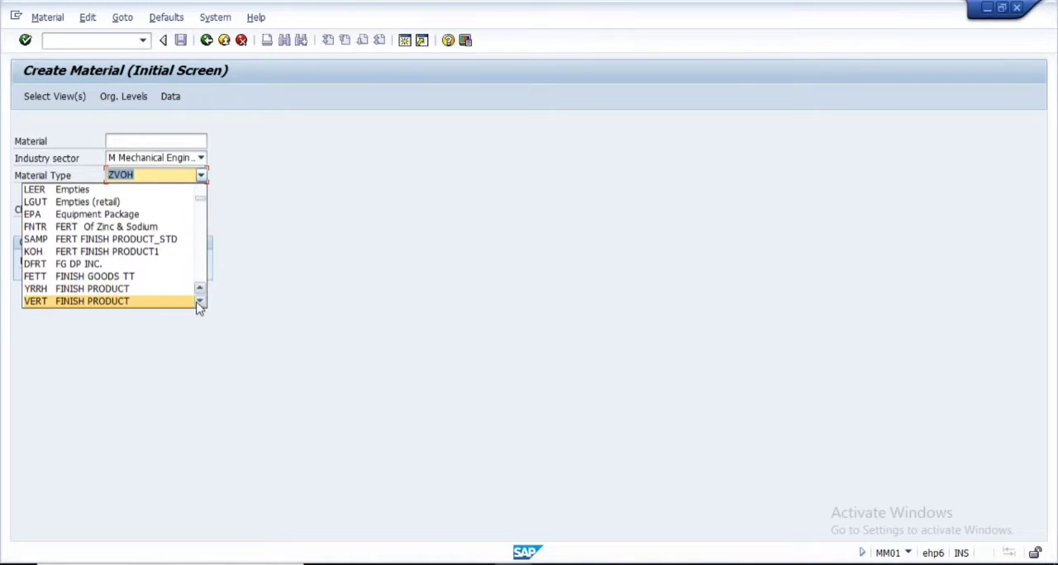
{"action": "left_click", "coordinate": [200, 303]}
{"action": "left_click", "coordinate": [200, 304]}
{"action": "left_click", "coordinate": [200, 303]}
{"action": "left_click", "coordinate": [200, 304]}
{"action": "left_click", "coordinate": [200, 304]}
{"action": "left_click", "coordinate": [200, 304]}
{"action": "left_click", "coordinate": [200, 304]}
{"action": "left_click", "coordinate": [200, 303]}
{"action": "left_click", "coordinate": [200, 304]}
{"action": "left_click", "coordinate": [200, 304]}
{"action": "left_click", "coordinate": [200, 303]}
{"action": "left_click", "coordinate": [200, 303]}
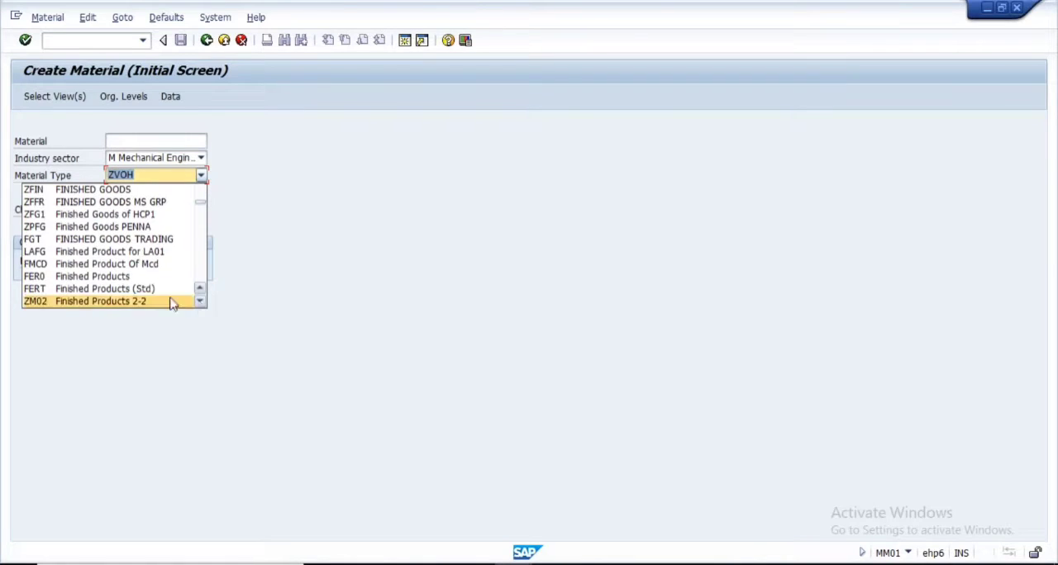
{"action": "left_click", "coordinate": [124, 291]}
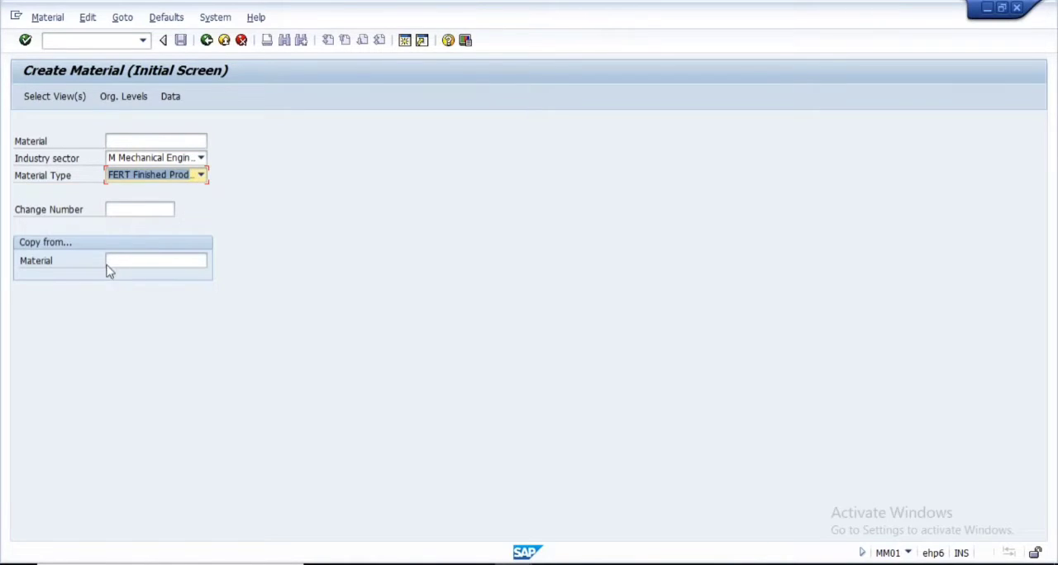
Select the Basic Data 1 and Basic Data 2 views, enter the material and go to its X-plant material status field
{"action": "left_click", "coordinate": [43, 97]}
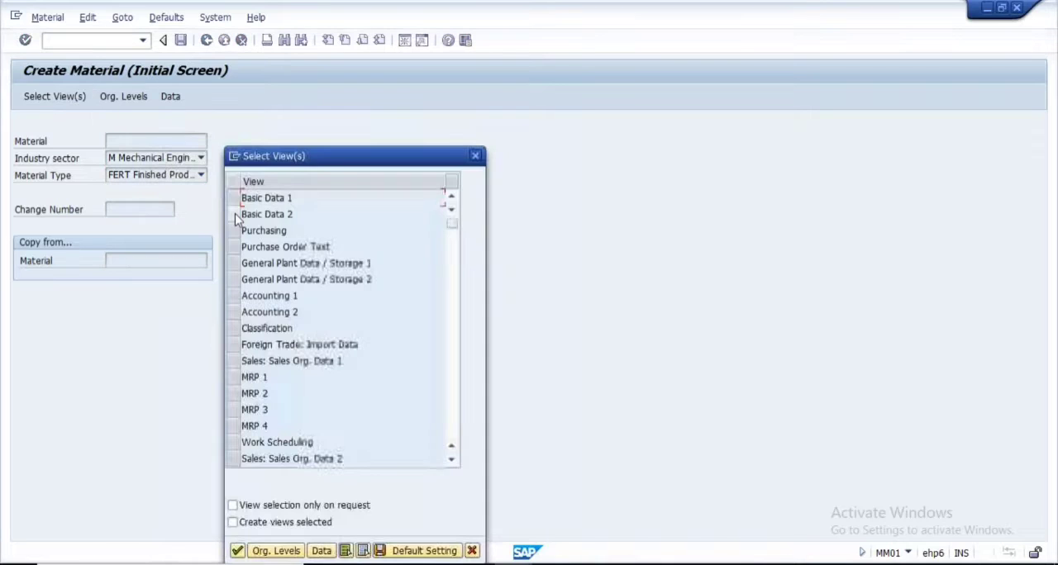
{"action": "left_click", "coordinate": [233, 198]}
{"action": "left_click", "coordinate": [234, 214]}
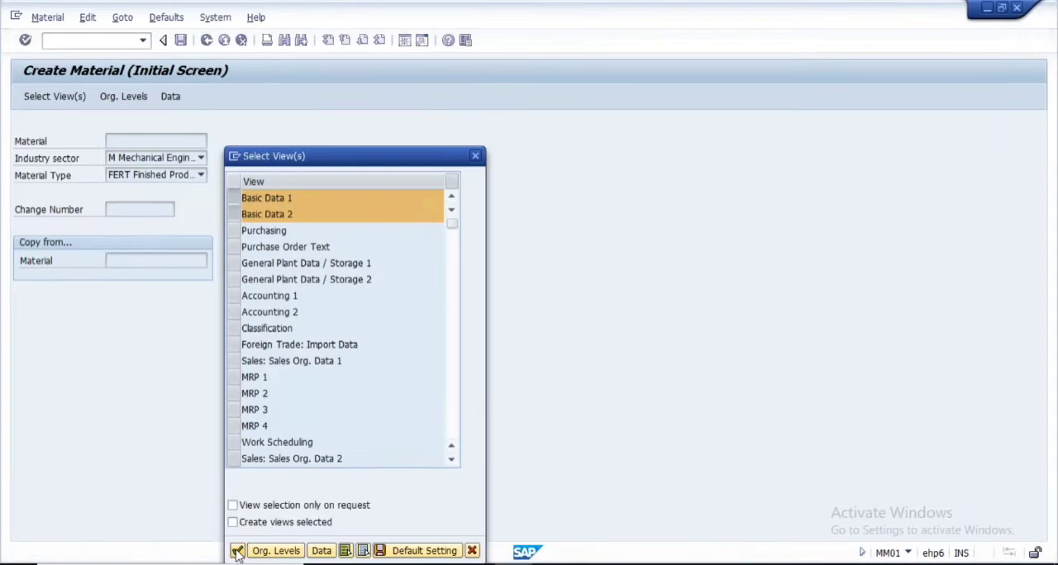
{"action": "key", "text": "Return"}
{"action": "left_click", "coordinate": [335, 246]}
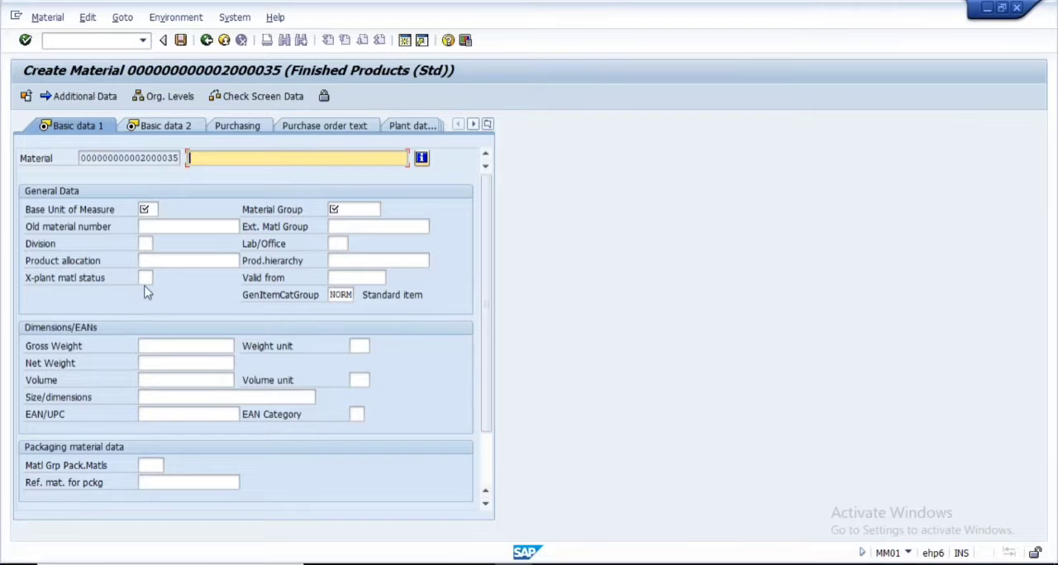
{"action": "left_click", "coordinate": [146, 279]}
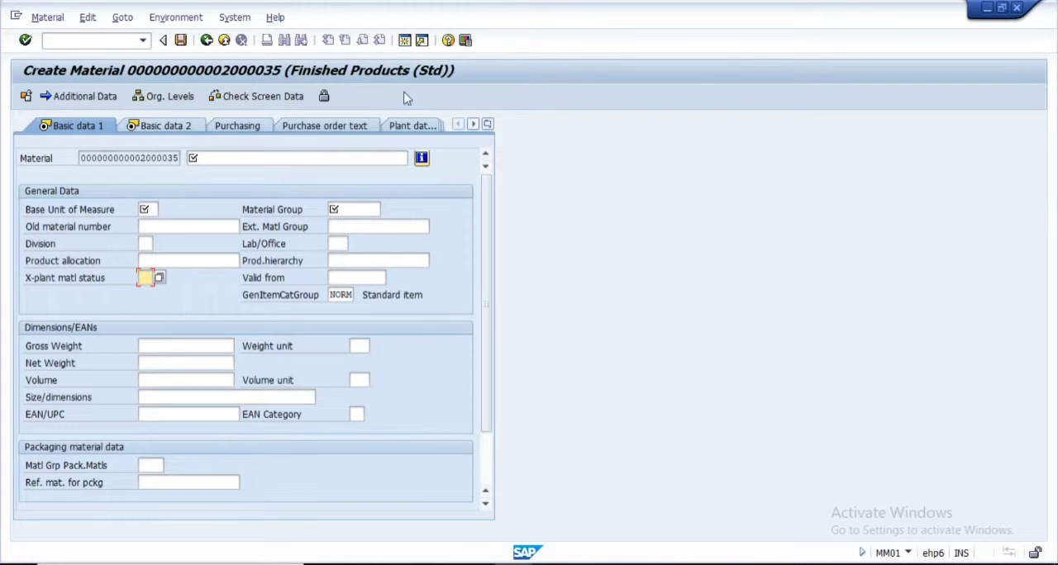
Return to the FERT material type details and view the possible X-plant material status values without choosing one
{"action": "key", "text": "alt+Tab"}
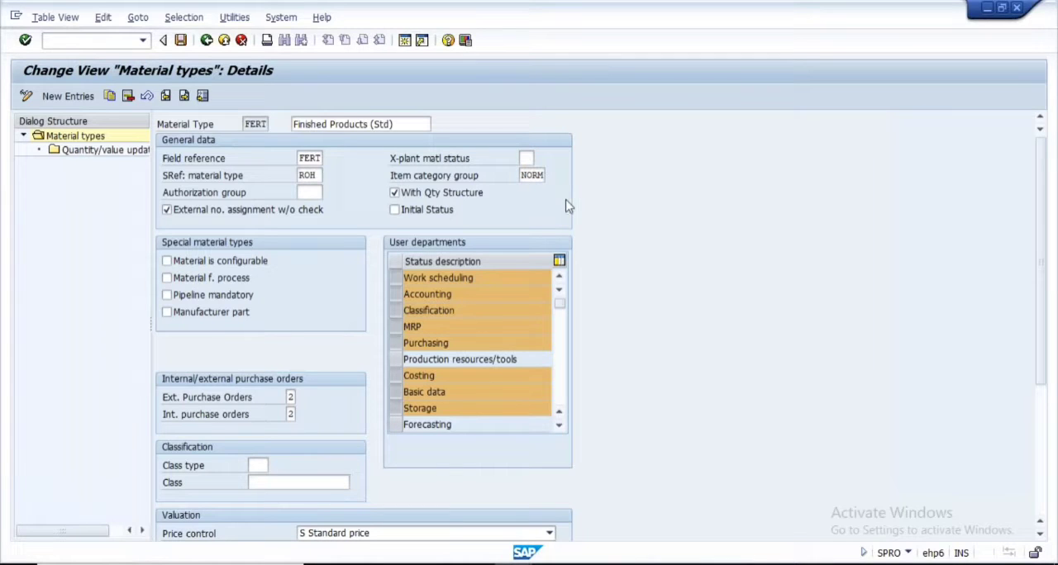
{"action": "key", "text": "F4"}
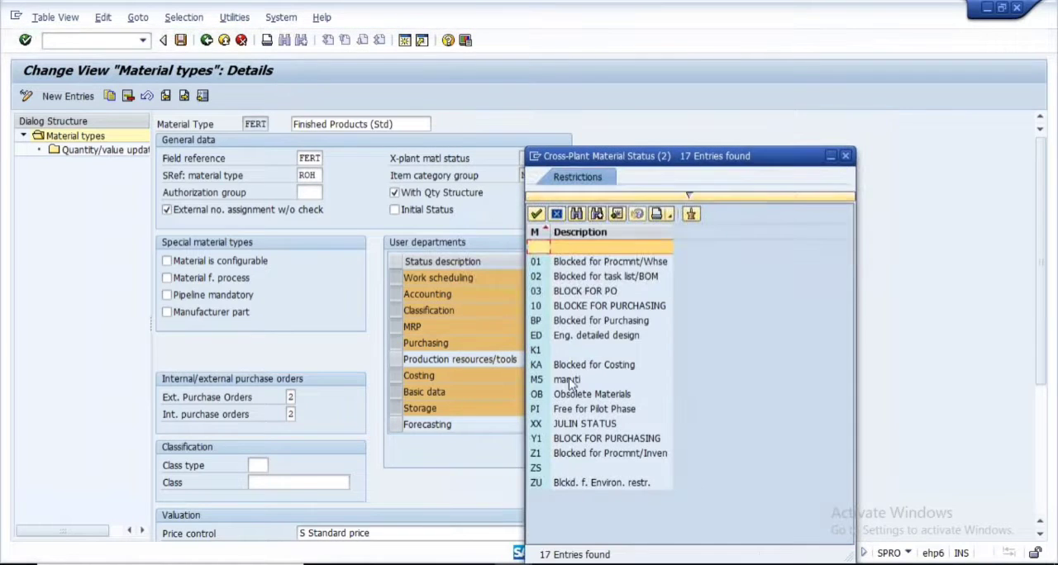
{"action": "left_click_drag", "start_coordinate": [759, 162], "coordinate": [674, 156]}
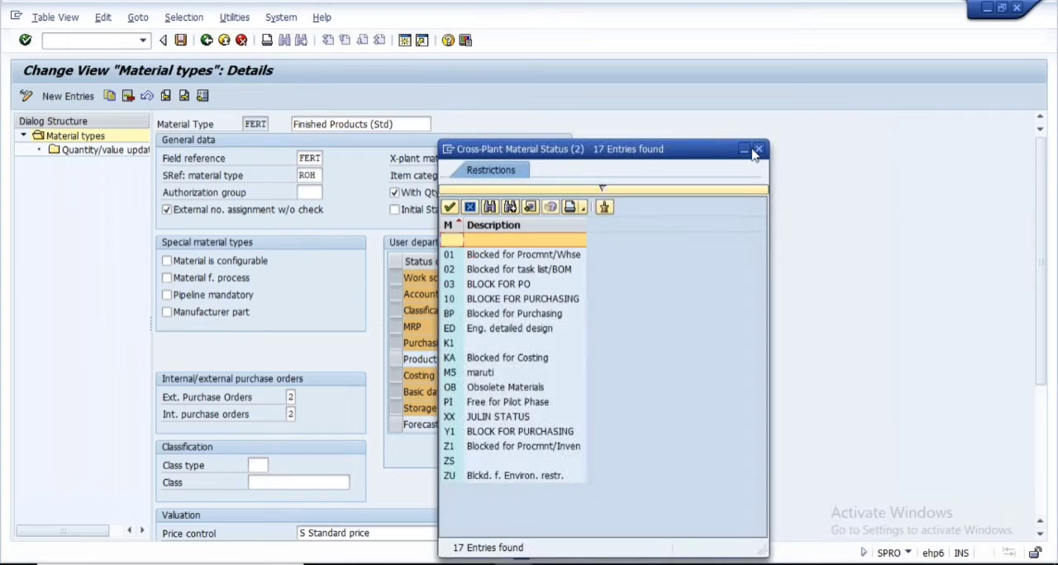
{"action": "left_click", "coordinate": [760, 150]}
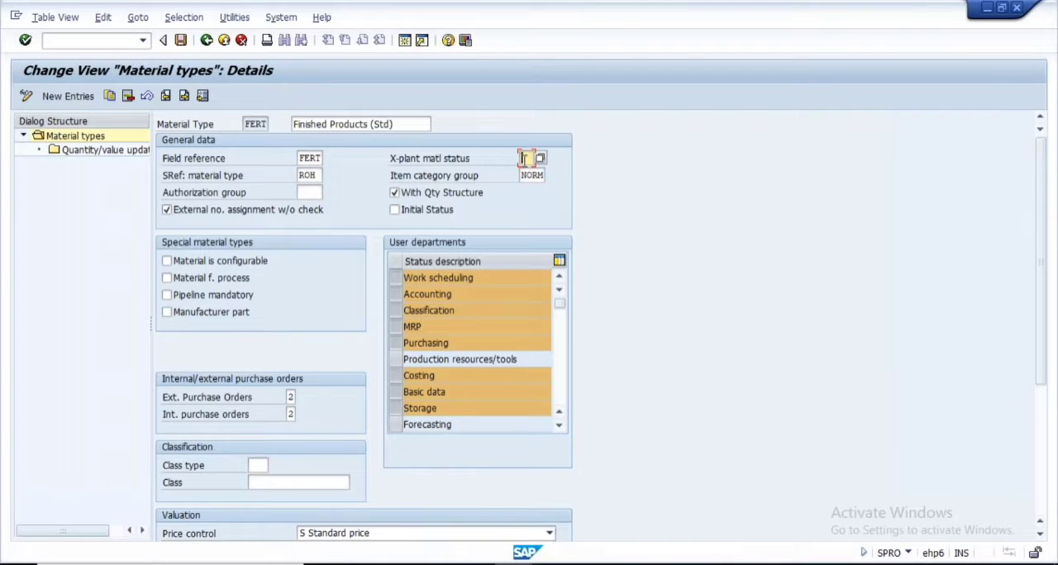
Review the X-plant material status field and the screen reference (SRef) material type value of FERT
{"action": "left_click", "coordinate": [424, 160]}
{"action": "double_click", "coordinate": [319, 175]}
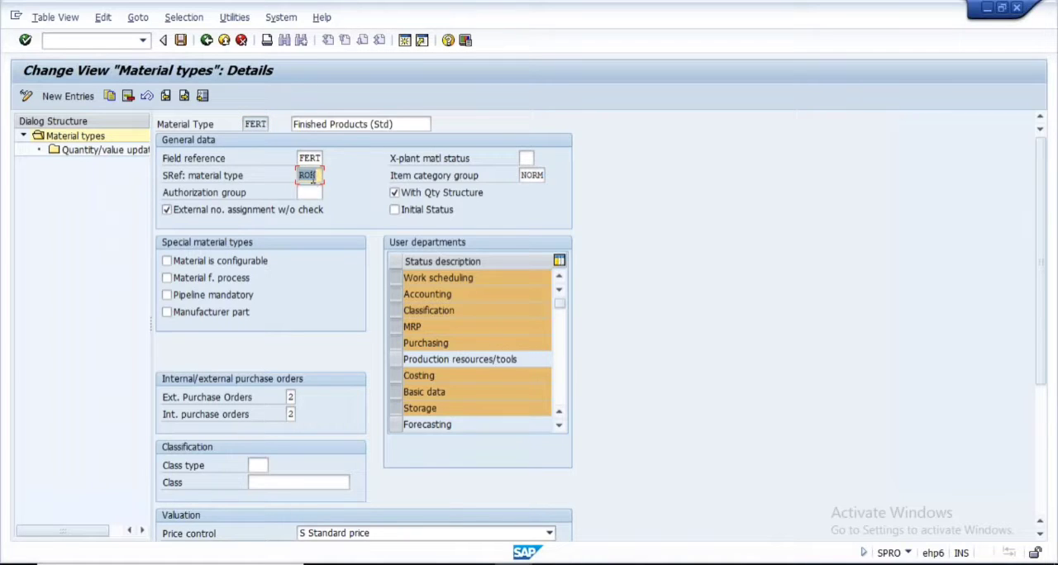
Check the item category group of FERT, switch to the Create Material session and leave the open material without saving
{"action": "double_click", "coordinate": [524, 175]}
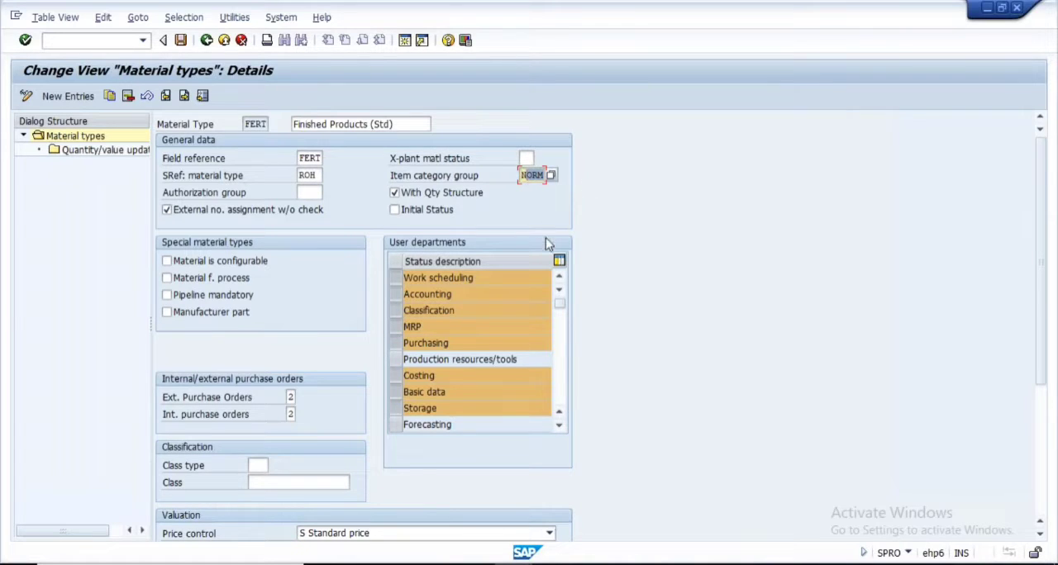
{"action": "key", "text": "alt+Tab"}
{"action": "left_click", "coordinate": [227, 158]}
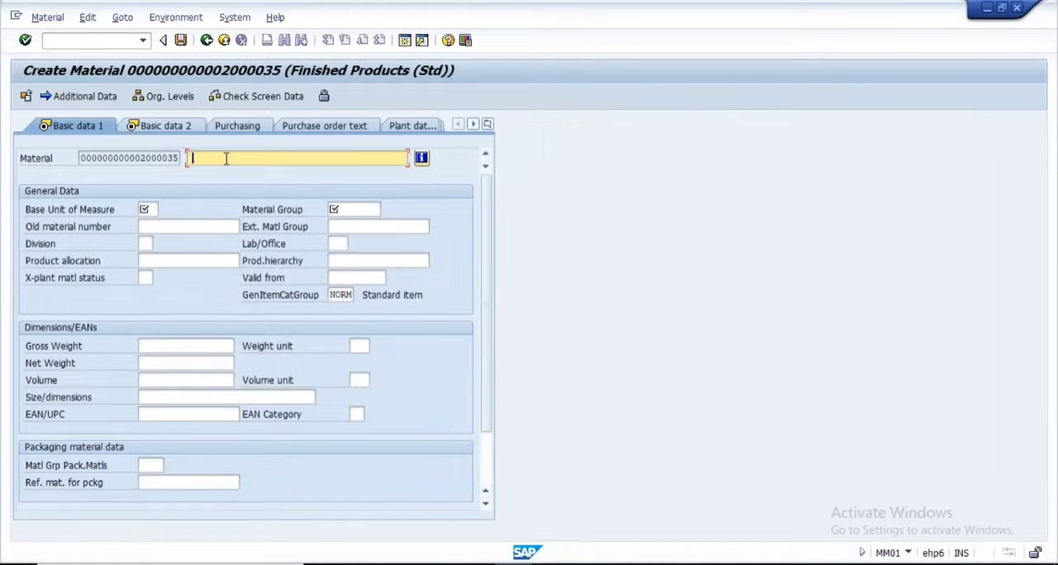
{"action": "left_click", "coordinate": [209, 42]}
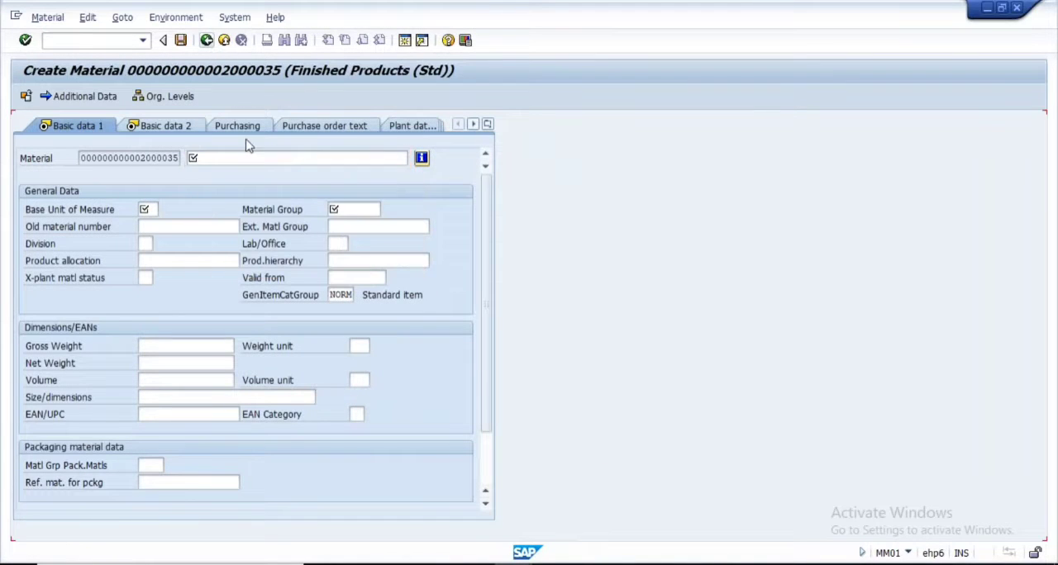
{"action": "left_click", "coordinate": [229, 43]}
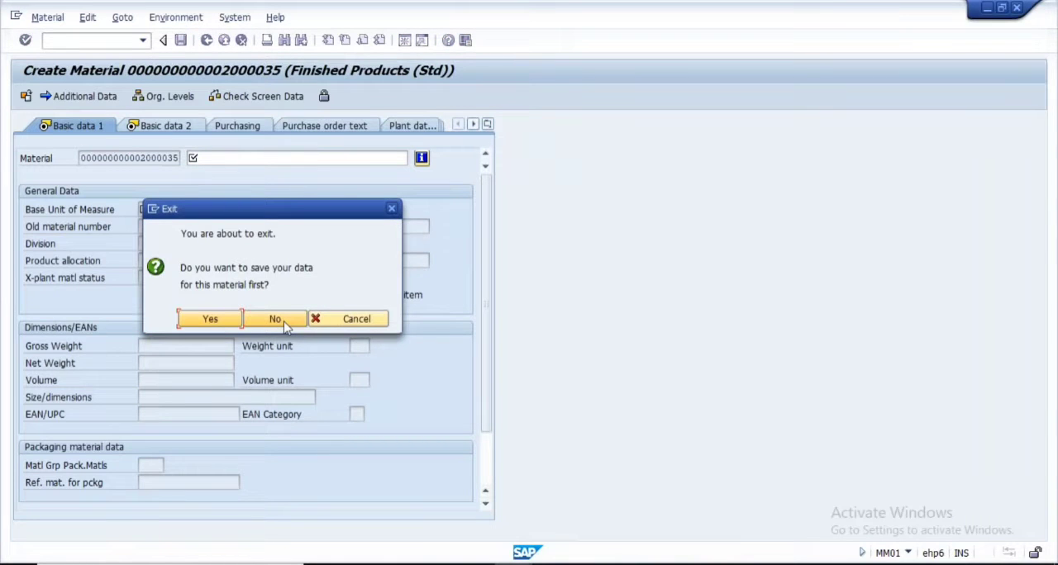
{"action": "left_click", "coordinate": [275, 319]}
Select the Basic Data 1, Basic Data 2, Sales: Sales Org. Data 2 and Sales: General/Plant Data views for a new FERT material
{"action": "double_click", "coordinate": [165, 162]}
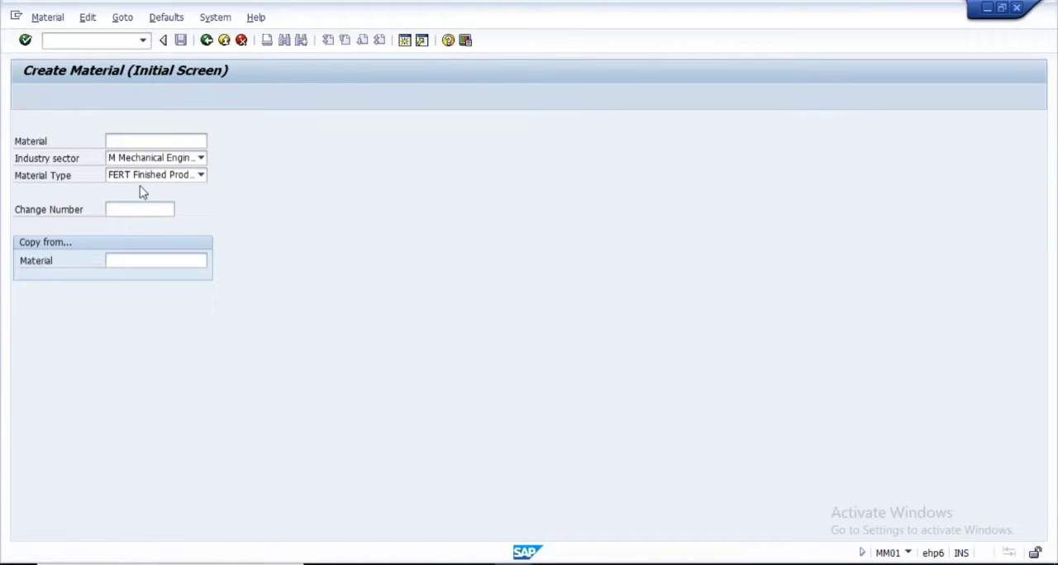
{"action": "left_click", "coordinate": [34, 97]}
{"action": "left_click", "coordinate": [234, 198]}
{"action": "left_click", "coordinate": [233, 214]}
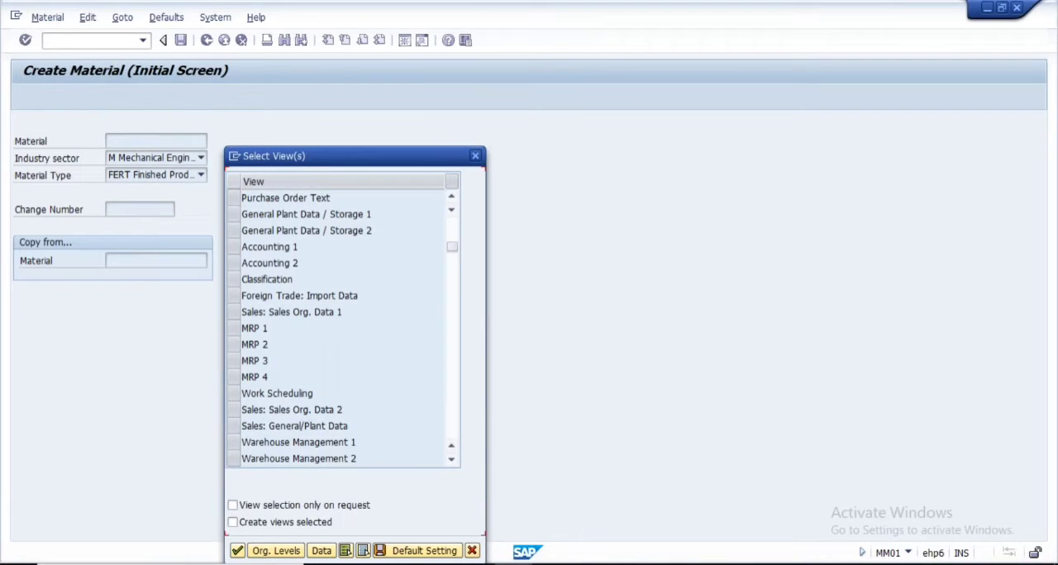
{"action": "scroll", "coordinate": [283, 426], "scroll_direction": "down", "scroll_amount": 1}
{"action": "left_click", "coordinate": [282, 427]}
{"action": "left_click", "coordinate": [230, 368]}
{"action": "left_click", "coordinate": [231, 377]}
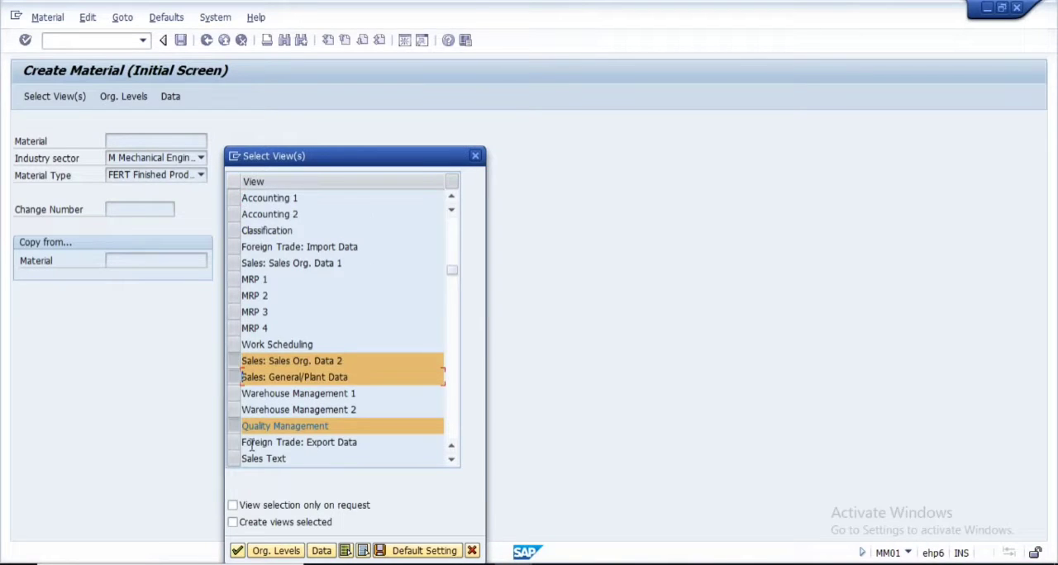
{"action": "left_click", "coordinate": [236, 428]}
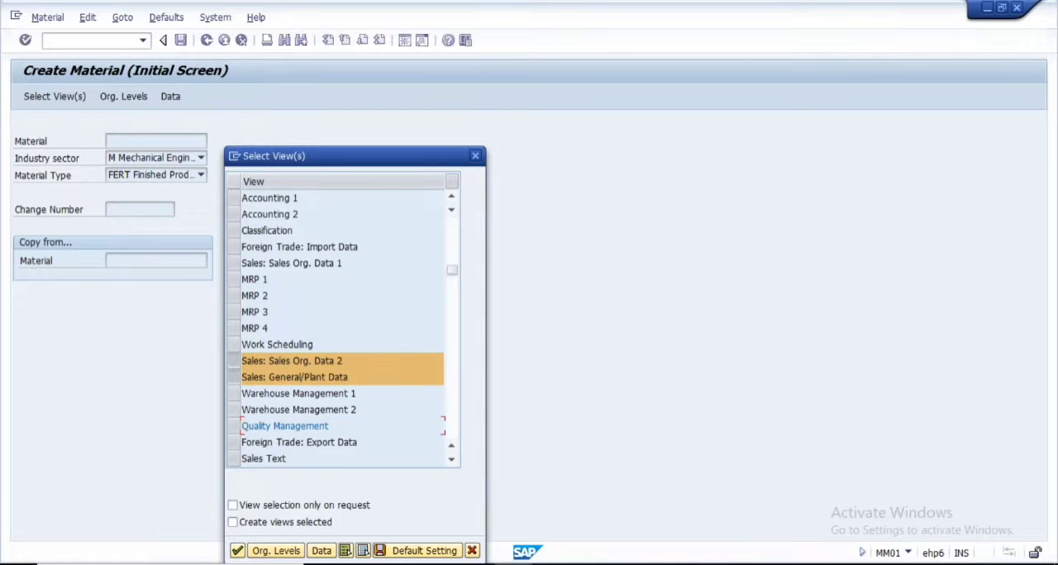
{"action": "left_click", "coordinate": [236, 550]}
Set the organizational levels to plant 1000, sales organization 1000 and distribution channel 10, and enter the material
{"action": "left_click", "coordinate": [247, 199]}
{"action": "left_click", "coordinate": [245, 215]}
{"action": "left_click", "coordinate": [242, 217]}
{"action": "left_click", "coordinate": [241, 231]}
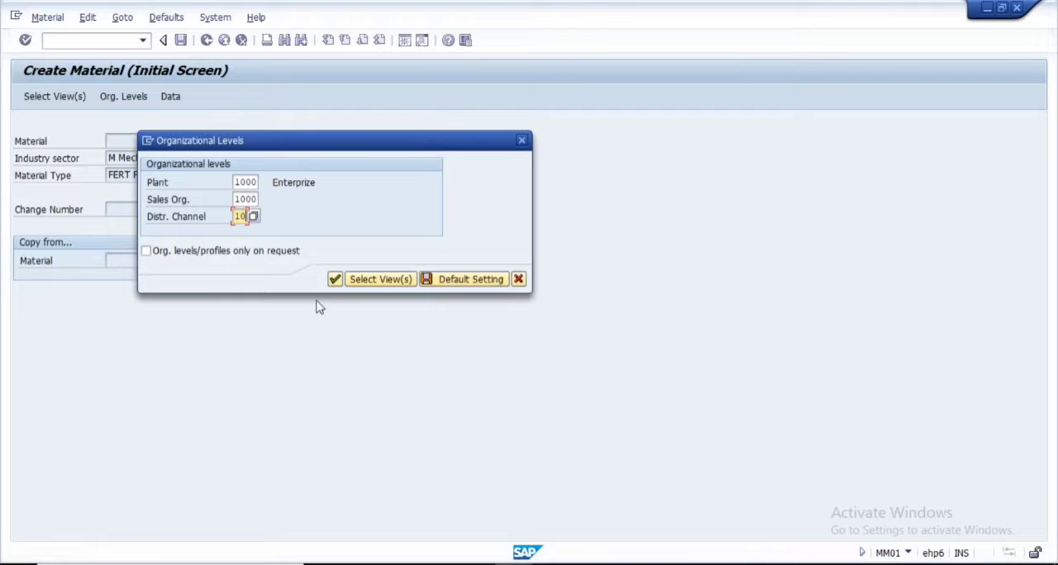
{"action": "key", "text": "Return"}
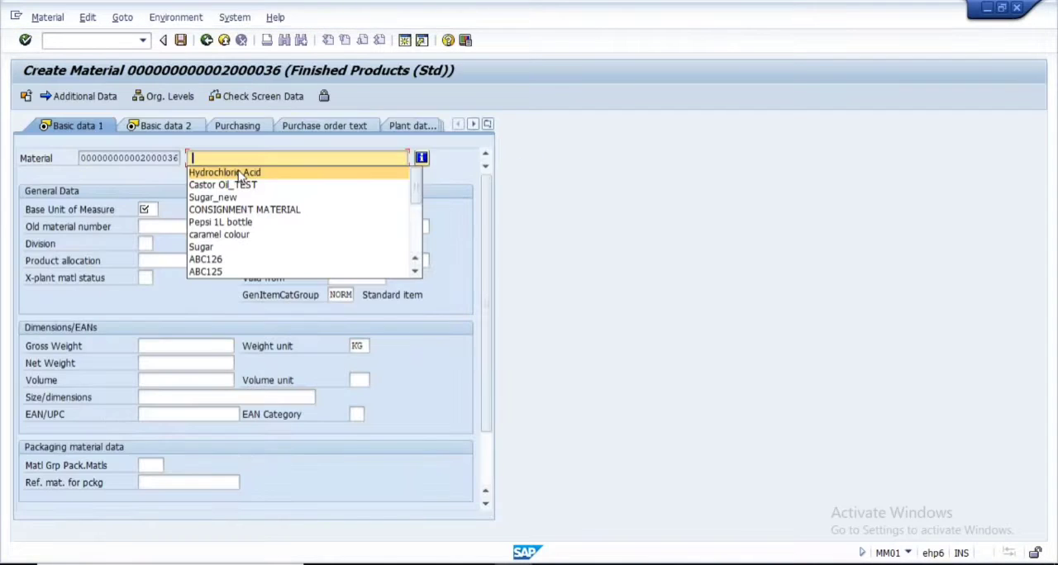
Describe the material as Hydrochloric Acid with base unit L and material group 01005, and check the item category group in its sales org. 2 view
{"action": "left_click", "coordinate": [226, 173]}
{"action": "left_click", "coordinate": [147, 209]}
{"action": "left_click", "coordinate": [171, 219]}
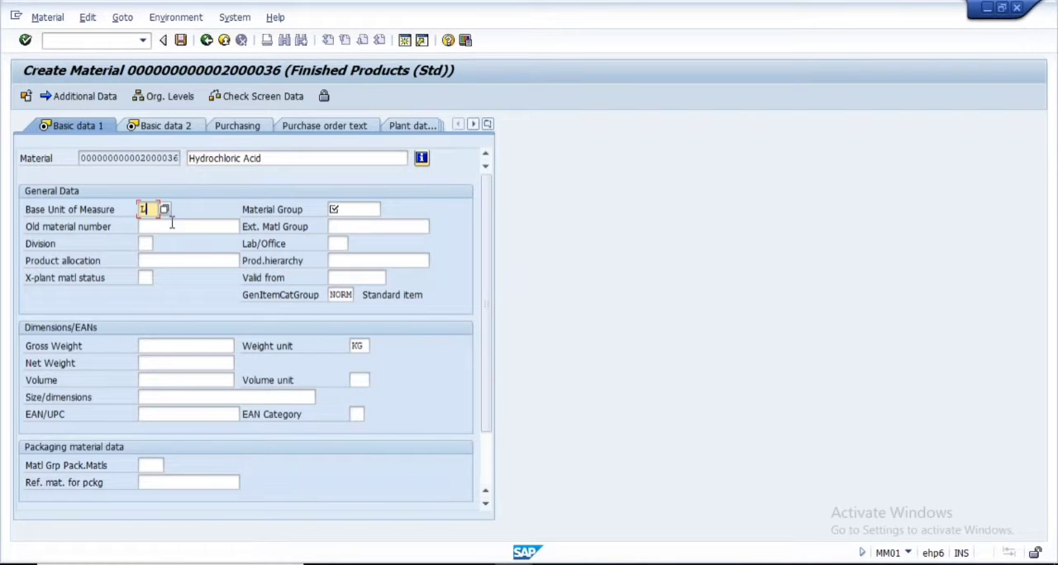
{"action": "left_click", "coordinate": [357, 209]}
{"action": "left_click", "coordinate": [356, 224]}
{"action": "key", "text": "Return"}
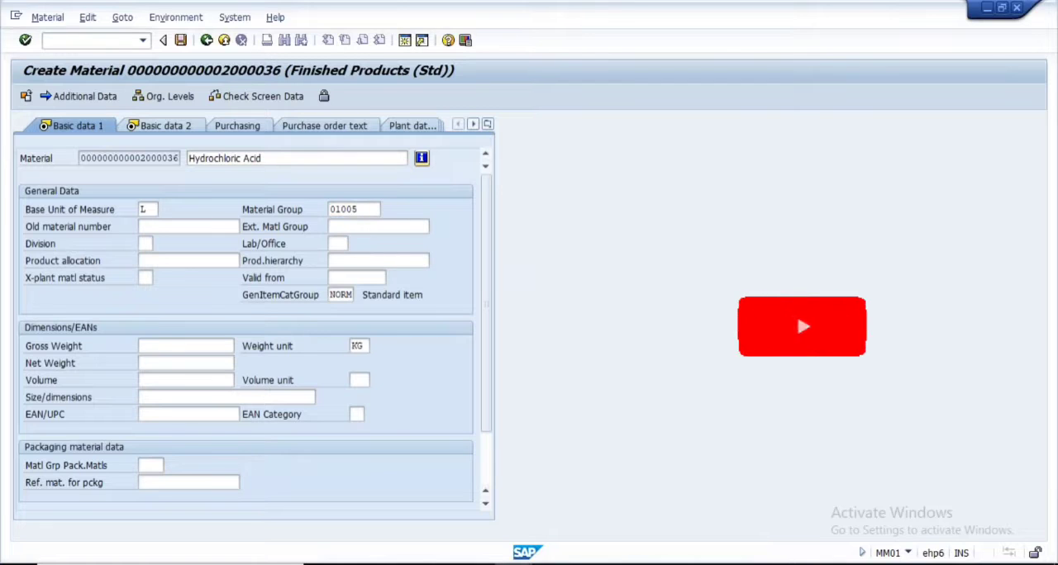
{"action": "key", "text": "Return"}
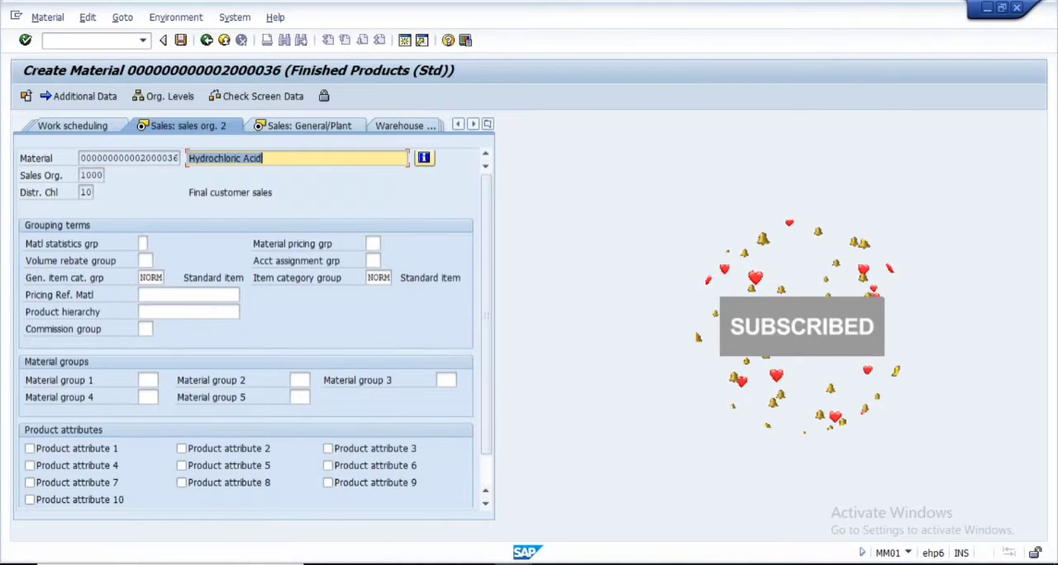
{"action": "double_click", "coordinate": [370, 279]}
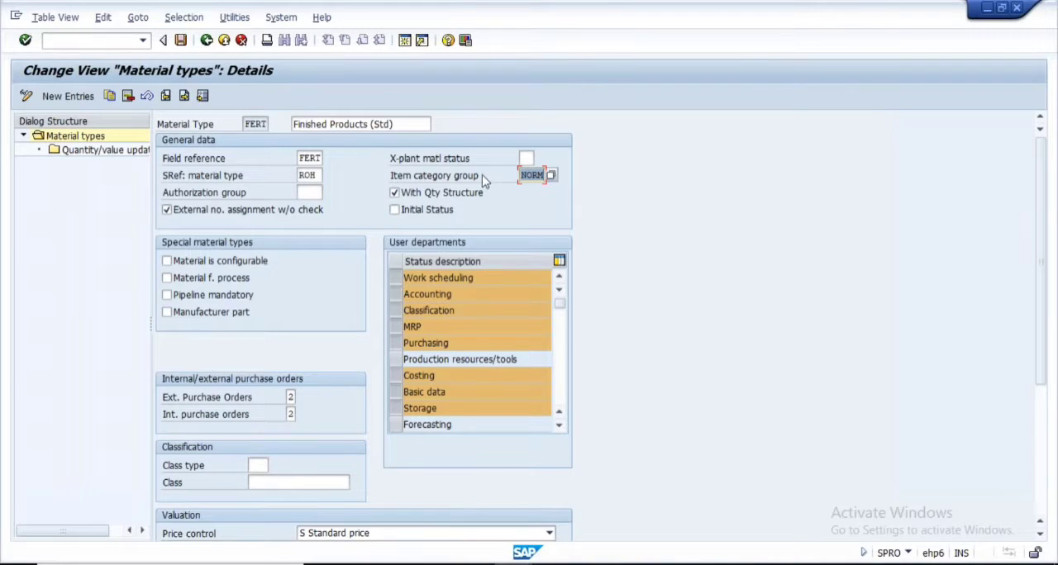
Return to the FERT material type details, review the authorization group field and read the field help for Material Type
{"action": "left_click", "coordinate": [308, 193]}
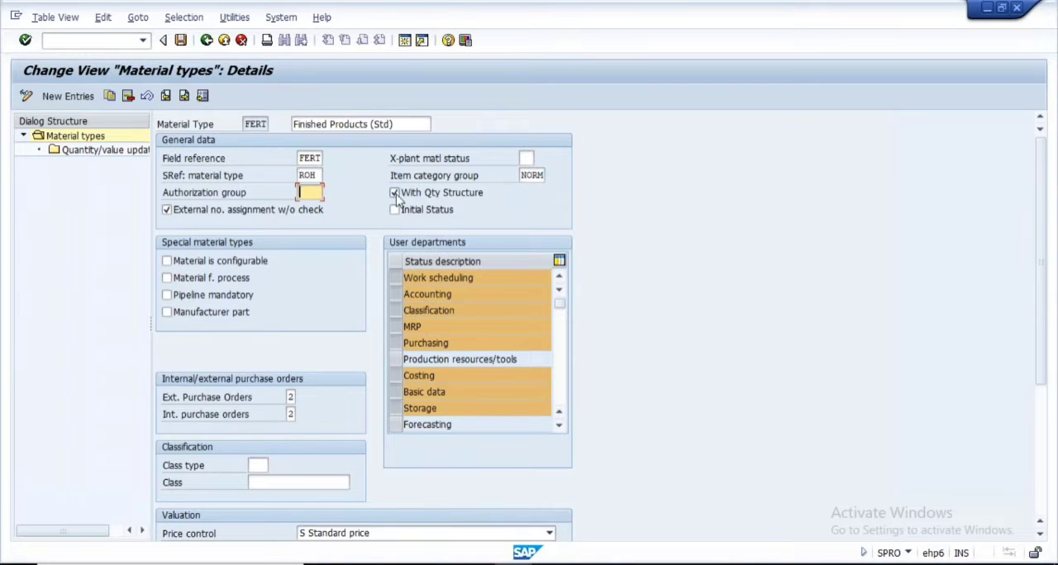
{"action": "left_click", "coordinate": [249, 125]}
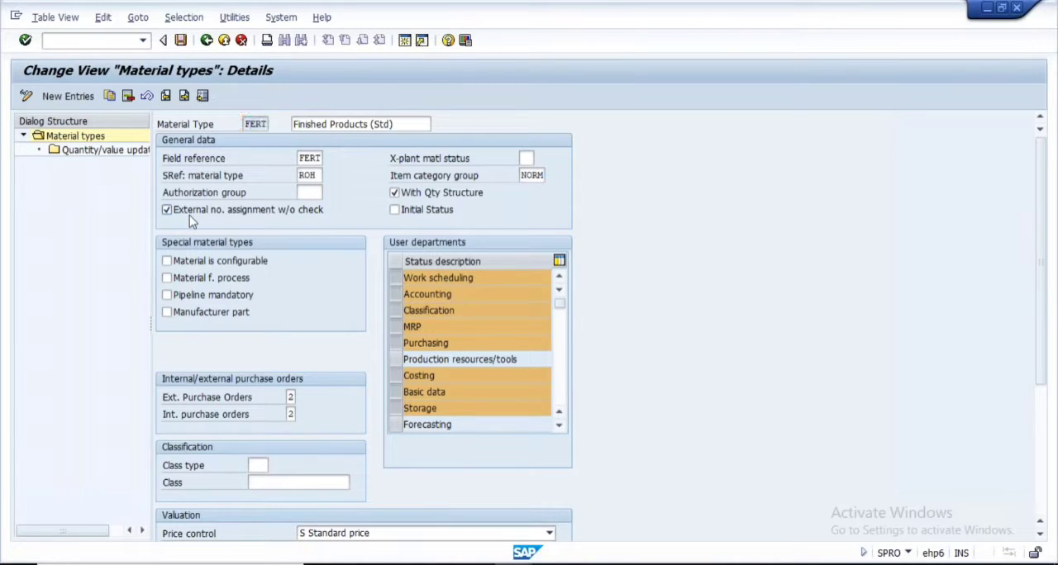
{"action": "key", "text": "F1"}
{"action": "left_click_drag", "start_coordinate": [231, 237], "coordinate": [370, 240]}
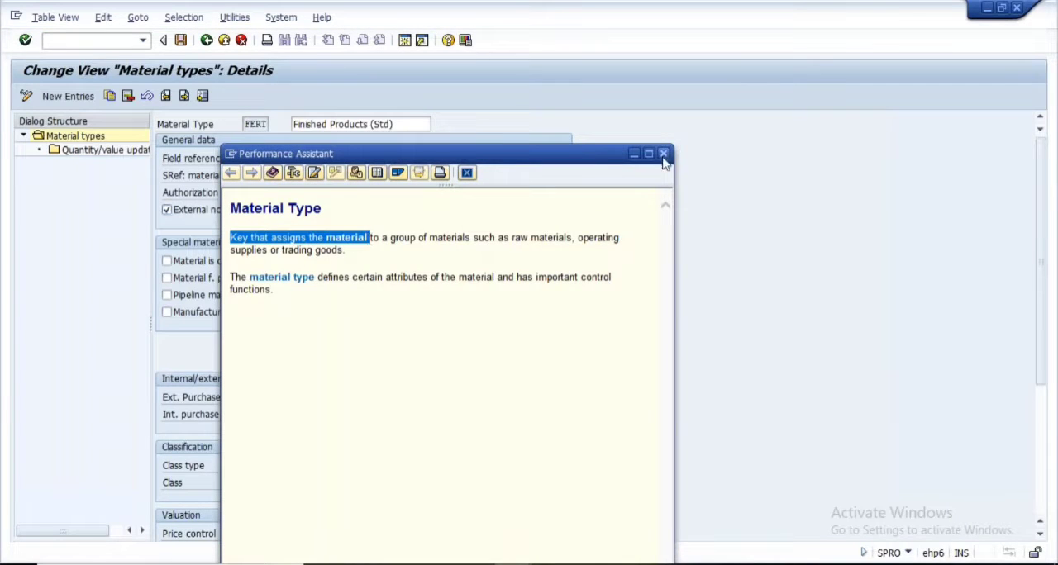
{"action": "key", "text": "Escape"}
Read the field help for external number assignment without check, leaving the option ticked for FERT
{"action": "left_click", "coordinate": [309, 195]}
{"action": "left_click", "coordinate": [172, 211]}
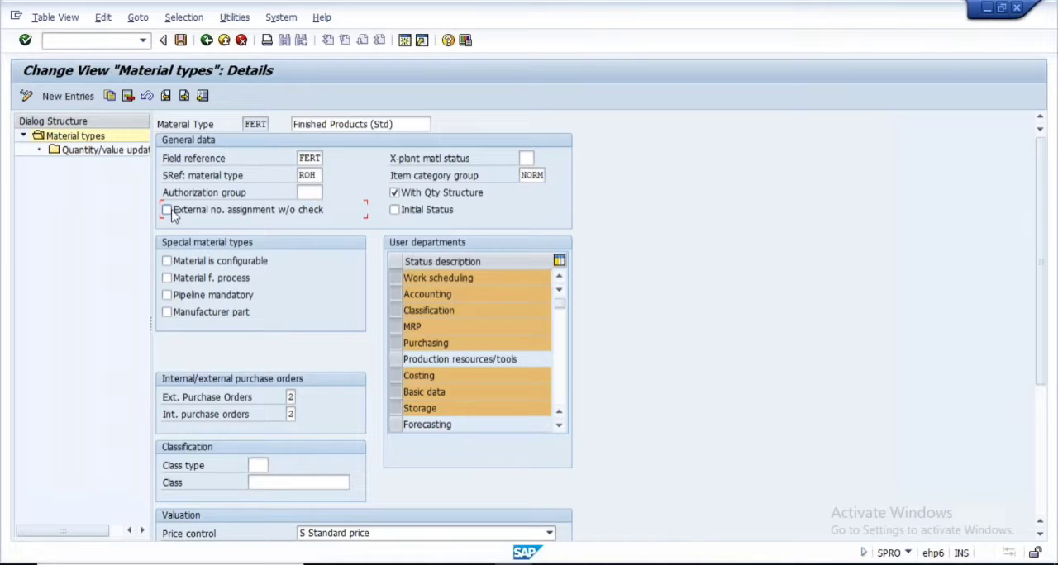
{"action": "key", "text": "F1"}
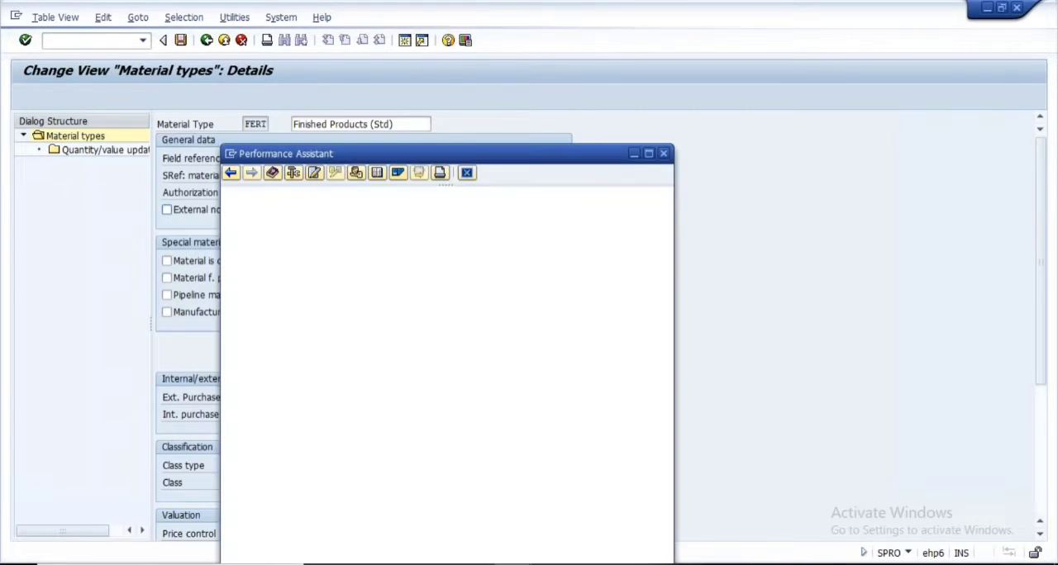
{"action": "left_click_drag", "start_coordinate": [231, 268], "coordinate": [425, 279]}
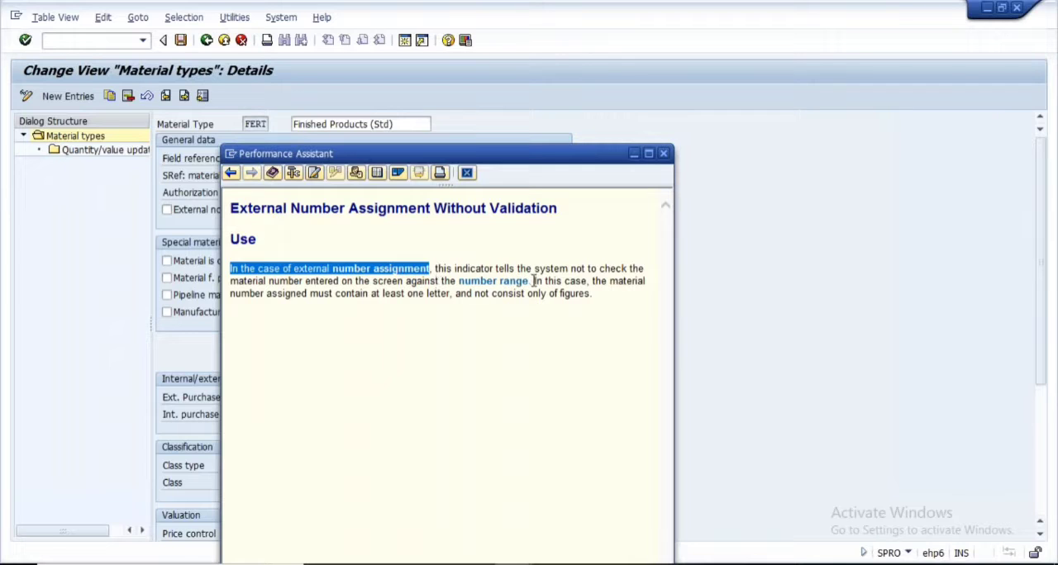
{"action": "left_click", "coordinate": [663, 153]}
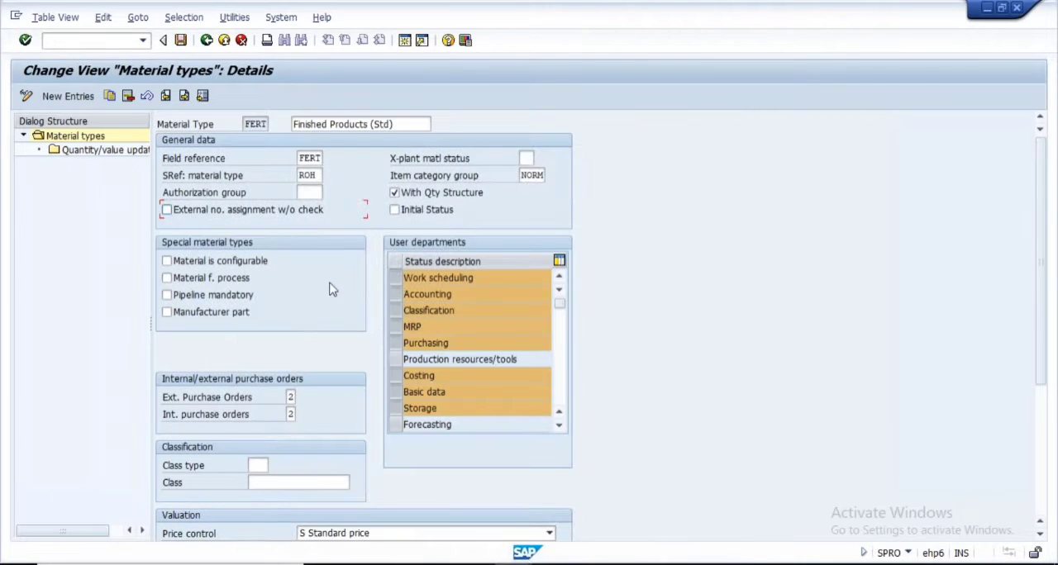
{"action": "left_click", "coordinate": [167, 209]}
Read the field help for the Initial Status indicator of FERT and leave the indicator cleared
{"action": "left_click", "coordinate": [396, 211]}
{"action": "left_click", "coordinate": [397, 211]}
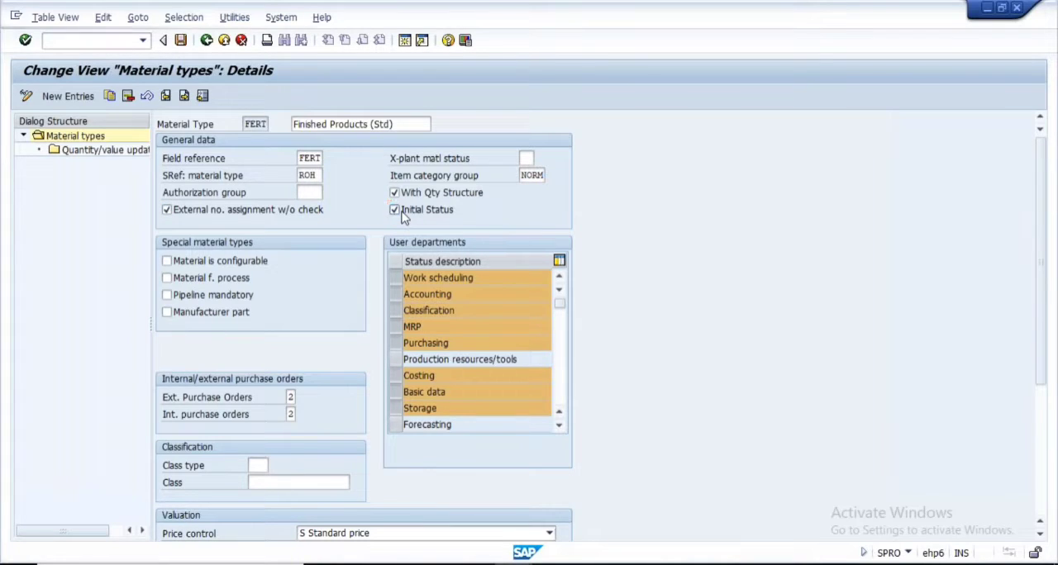
{"action": "key", "text": "F1"}
{"action": "left_click_drag", "start_coordinate": [232, 238], "coordinate": [557, 239]}
{"action": "left_click", "coordinate": [557, 241]}
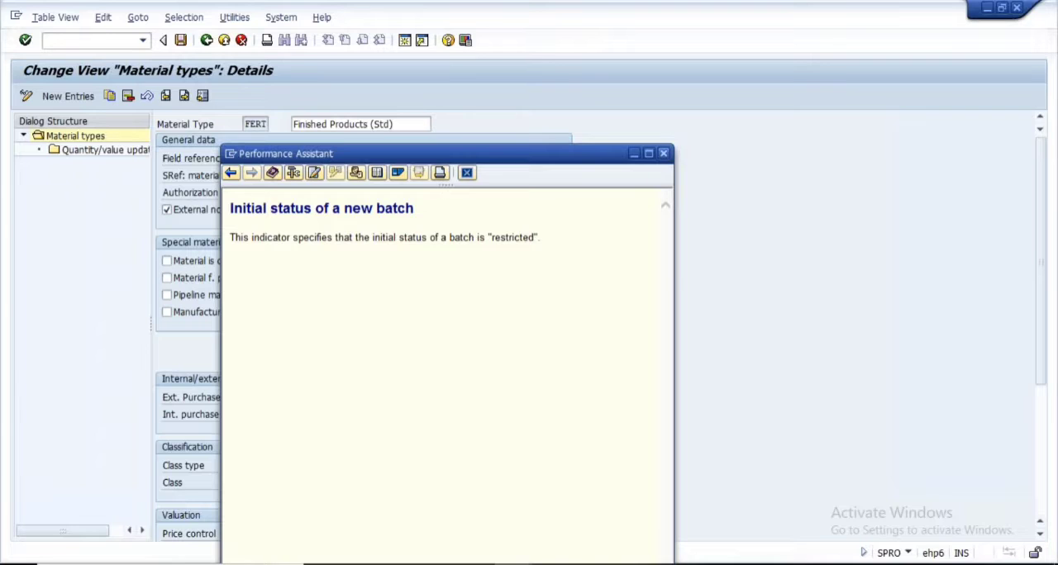
{"action": "left_click", "coordinate": [662, 153]}
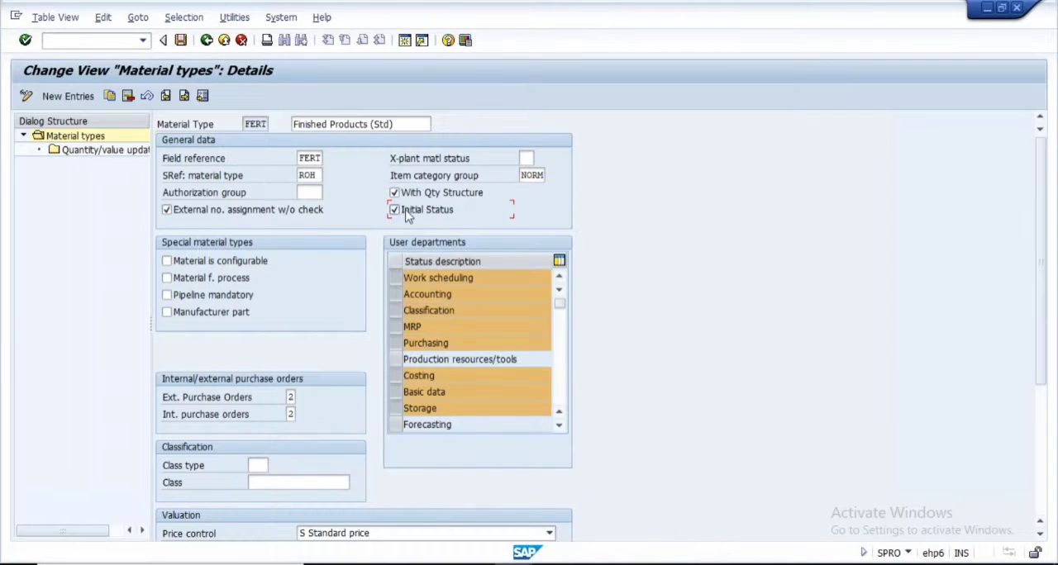
{"action": "left_click", "coordinate": [395, 210]}
Review the Material is configurable indicator of FERT and leave it cleared
{"action": "left_click", "coordinate": [203, 262]}
{"action": "left_click", "coordinate": [187, 262]}
{"action": "double_click", "coordinate": [247, 125]}
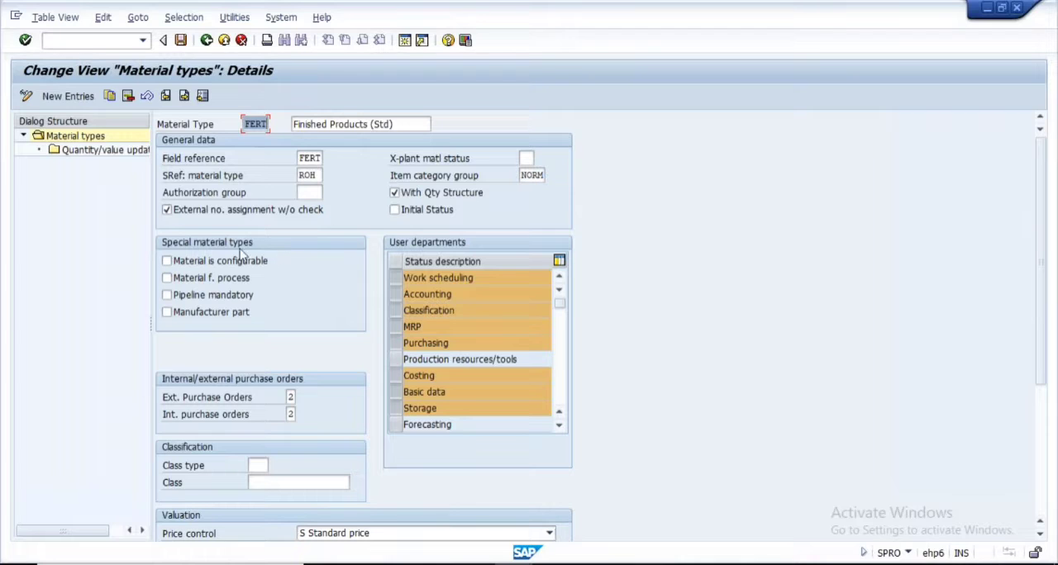
{"action": "left_click", "coordinate": [177, 263]}
Read the field help on materials for a process with co-products and leave the Material f. process indicator cleared
{"action": "left_click", "coordinate": [188, 279]}
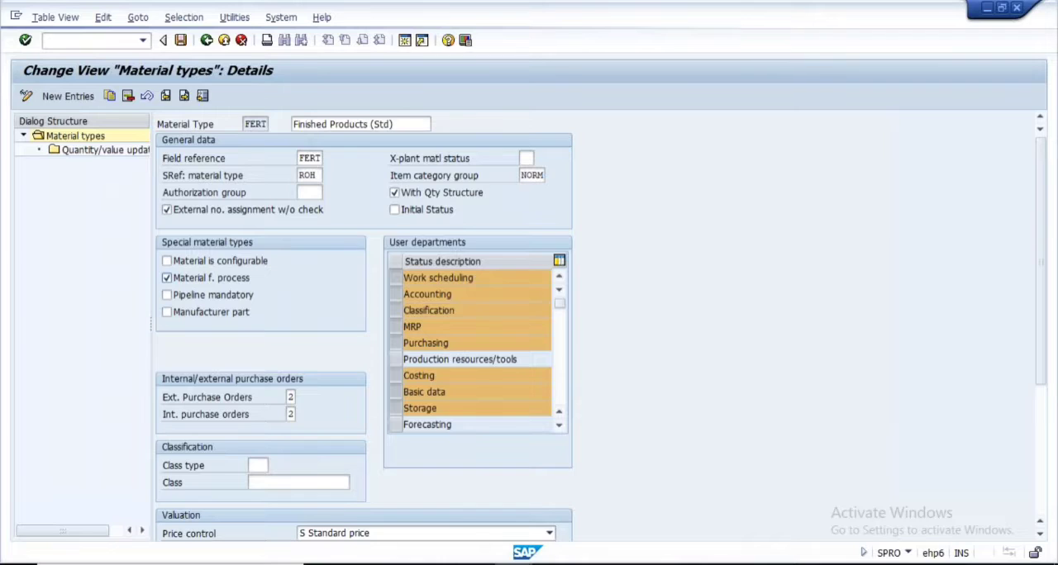
{"action": "key", "text": "F1"}
{"action": "left_click_drag", "start_coordinate": [232, 270], "coordinate": [641, 273]}
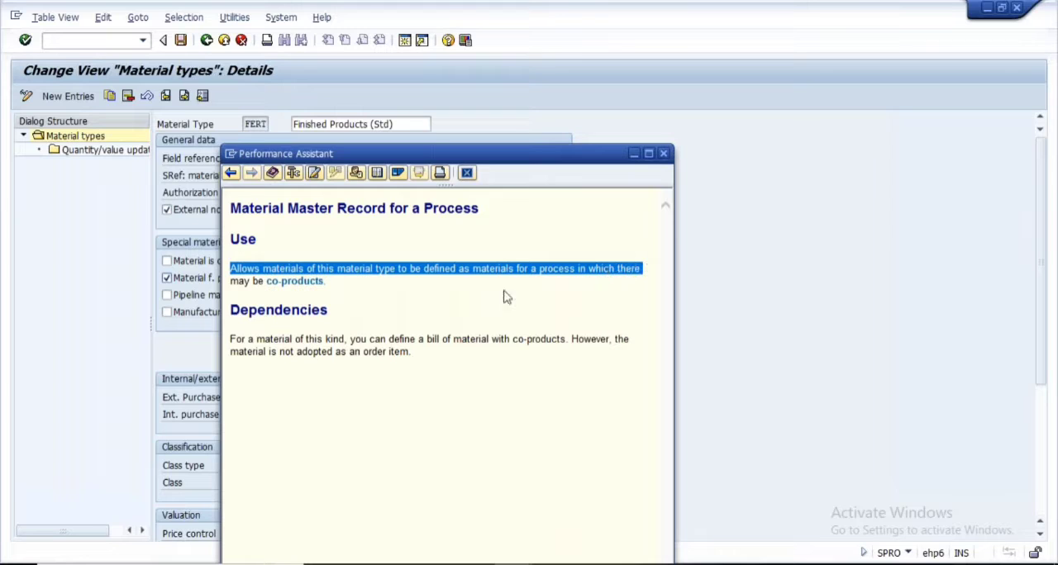
{"action": "left_click", "coordinate": [231, 283]}
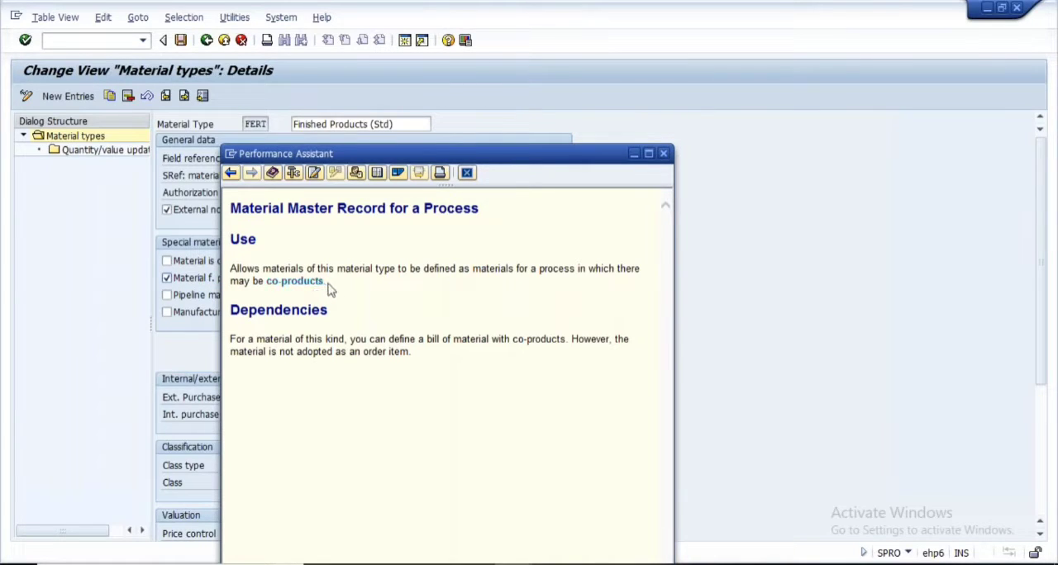
{"action": "left_click_drag", "start_coordinate": [329, 282], "coordinate": [278, 283]}
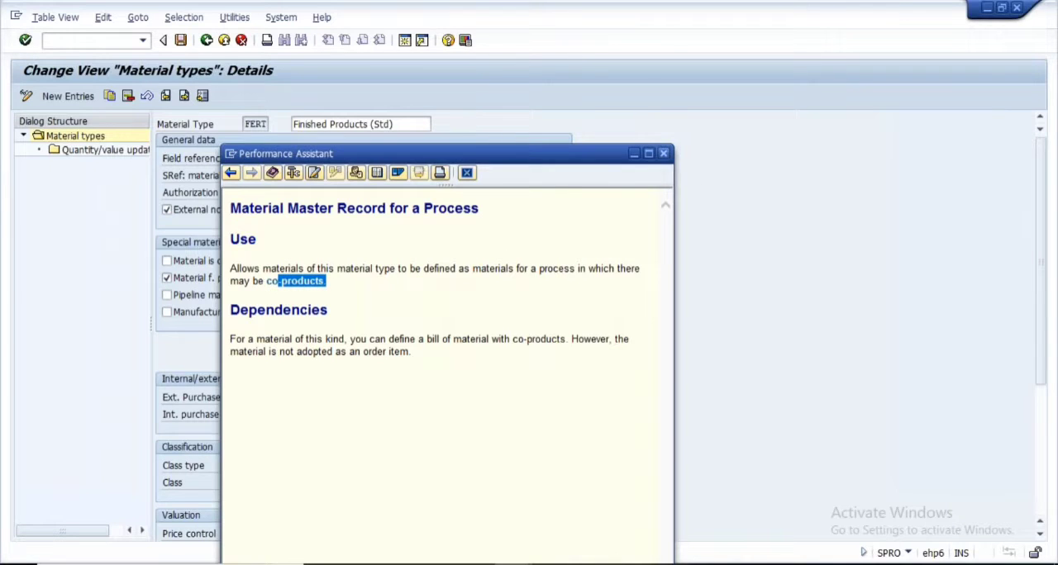
{"action": "left_click", "coordinate": [663, 153]}
{"action": "left_click", "coordinate": [166, 279]}
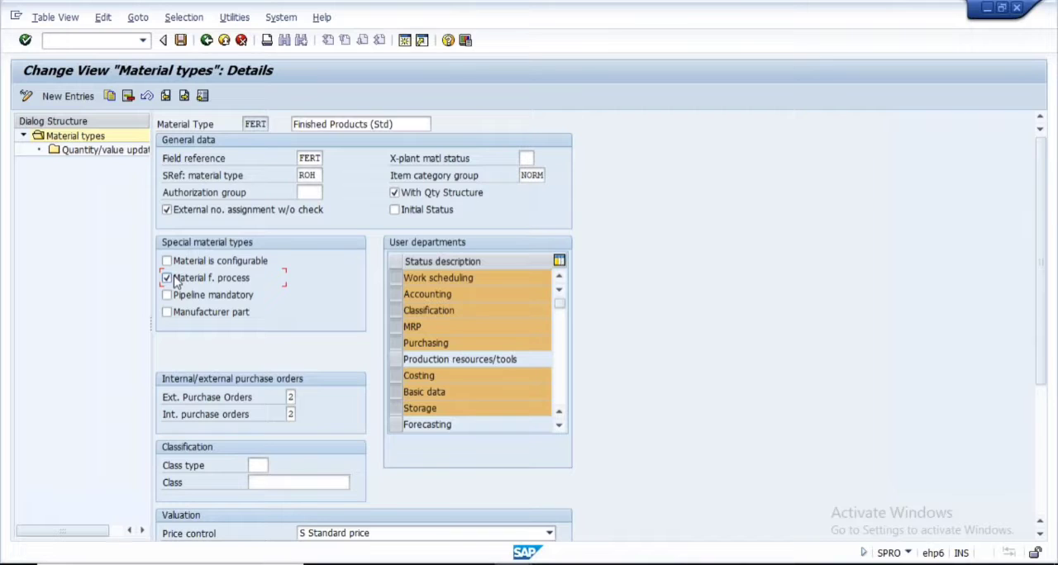
Try the Pipeline mandatory indicator for FERT and clear it again
{"action": "double_click", "coordinate": [263, 124]}
{"action": "left_click", "coordinate": [185, 301]}
{"action": "left_click", "coordinate": [246, 124]}
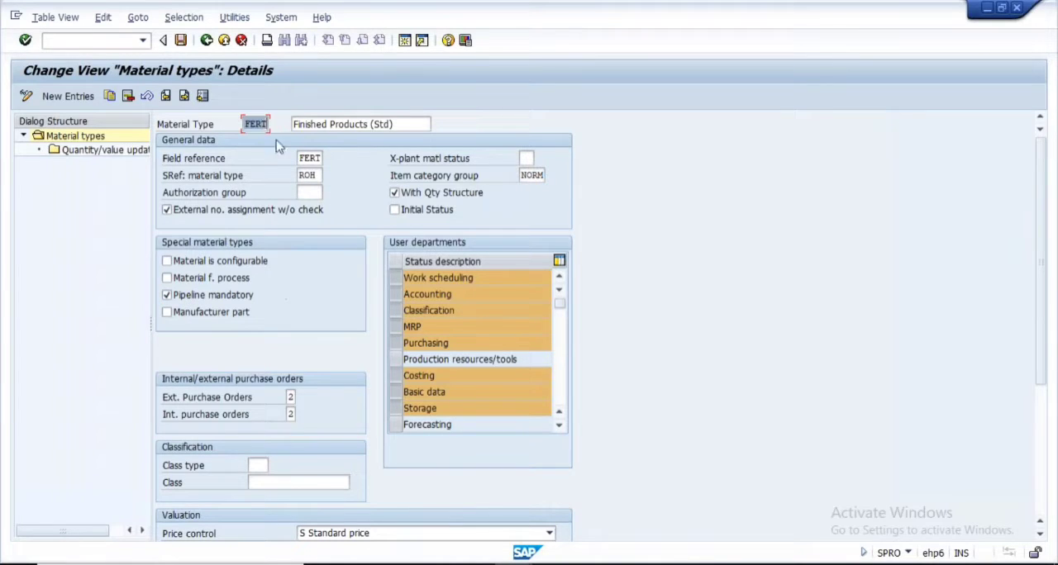
{"action": "left_click", "coordinate": [195, 302]}
Switch to the Material Master customization presentation in PowerPoint and start the slide show at the Maintenance Status for Material Master slide
{"action": "left_click", "coordinate": [421, 563]}
{"action": "left_click", "coordinate": [421, 563]}
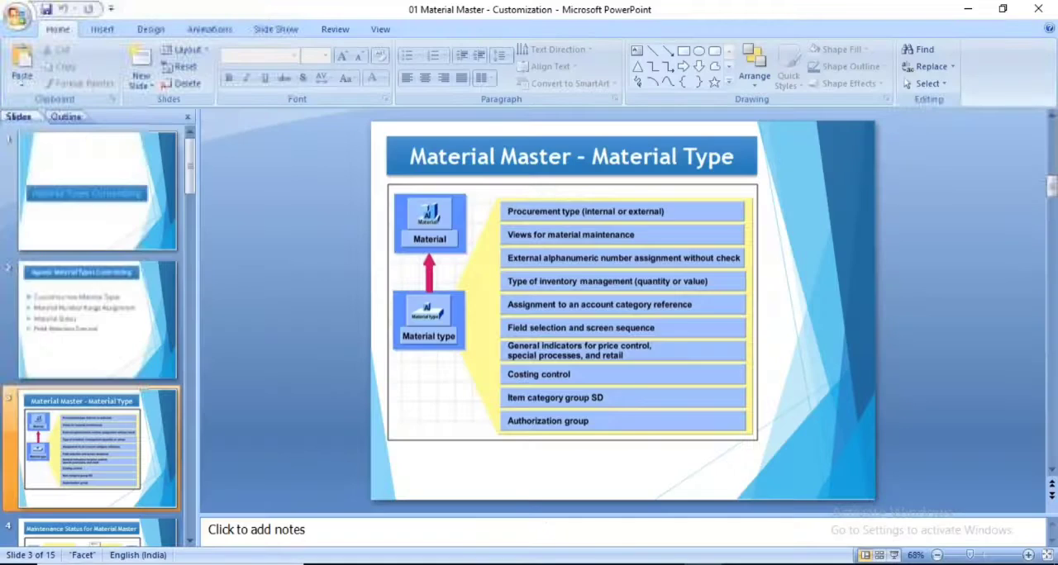
{"action": "scroll", "coordinate": [97, 366], "scroll_direction": "down", "scroll_amount": 3}
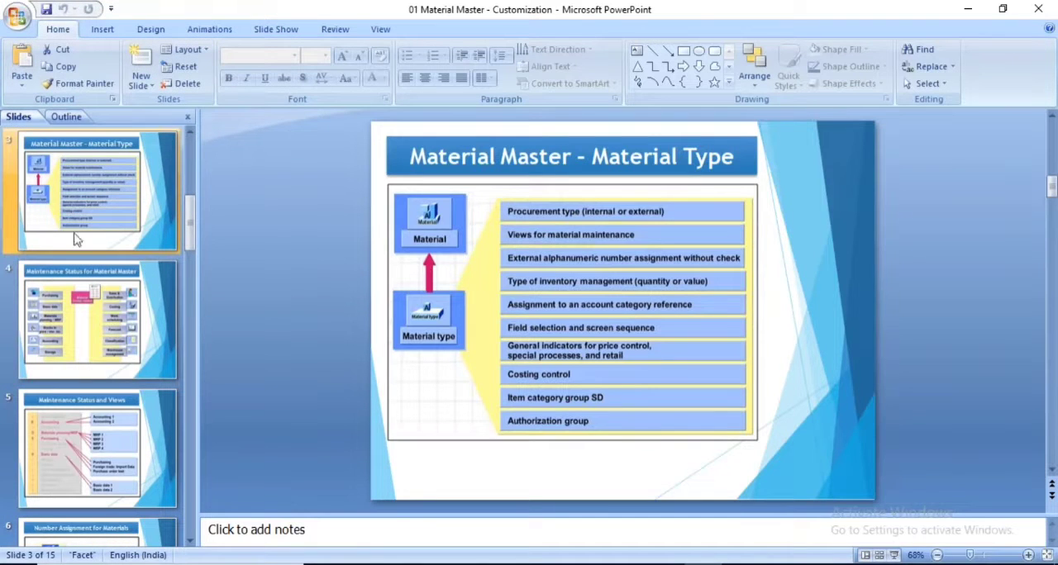
{"action": "left_click", "coordinate": [81, 322]}
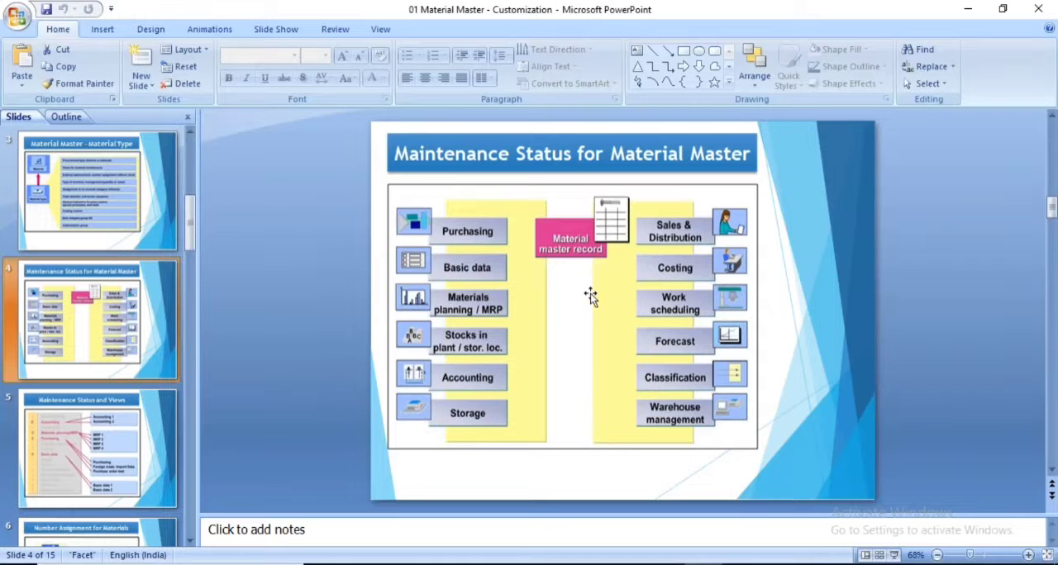
{"action": "left_click", "coordinate": [894, 555]}
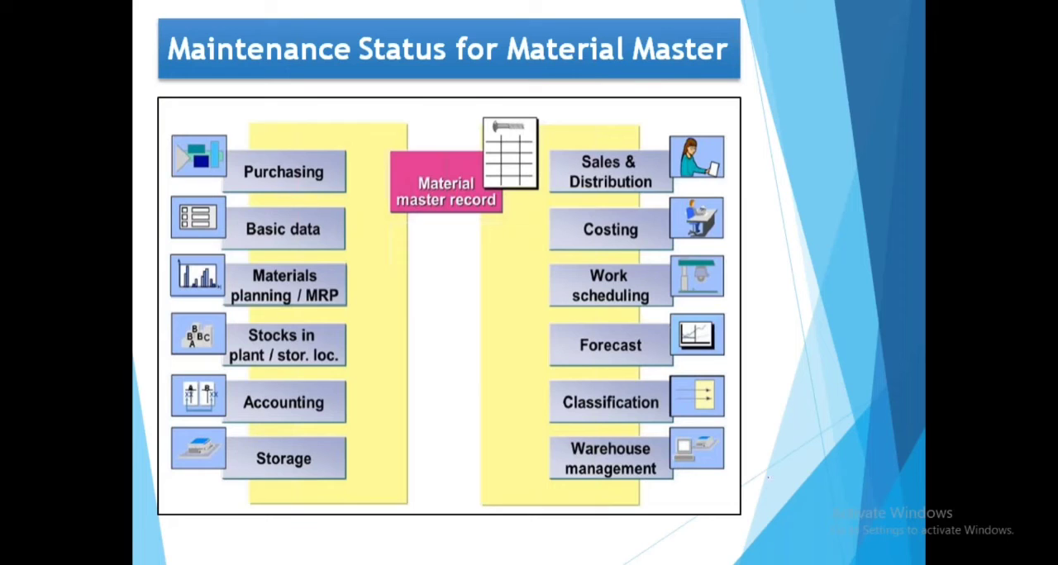
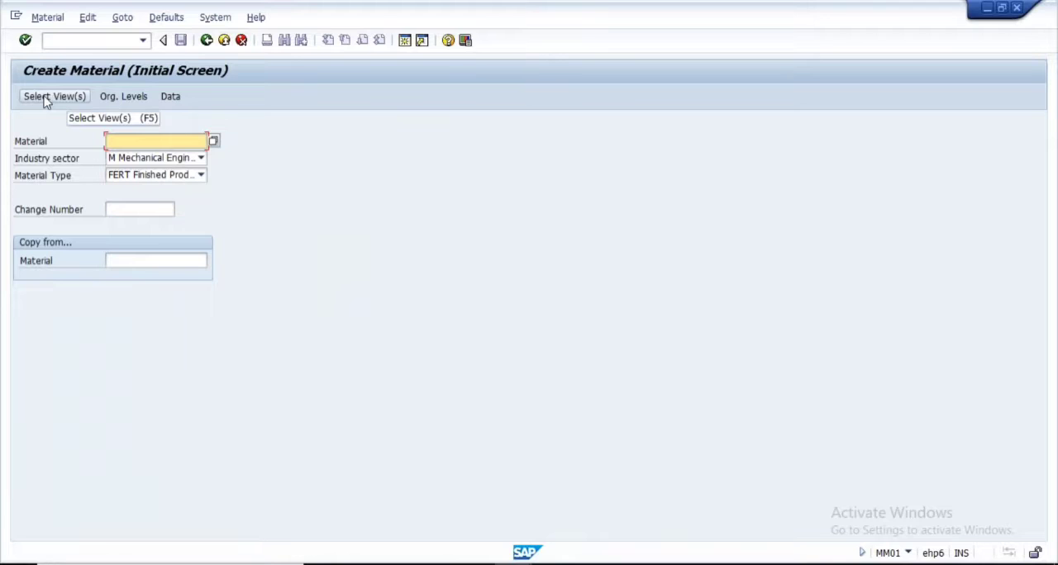
Open the view selection for a FERT material and toggle the Purchasing and Purchase Order Text views to point them out
{"action": "left_click", "coordinate": [47, 99]}
{"action": "left_click_drag", "start_coordinate": [336, 157], "coordinate": [412, 127]}
{"action": "left_click", "coordinate": [289, 209]}
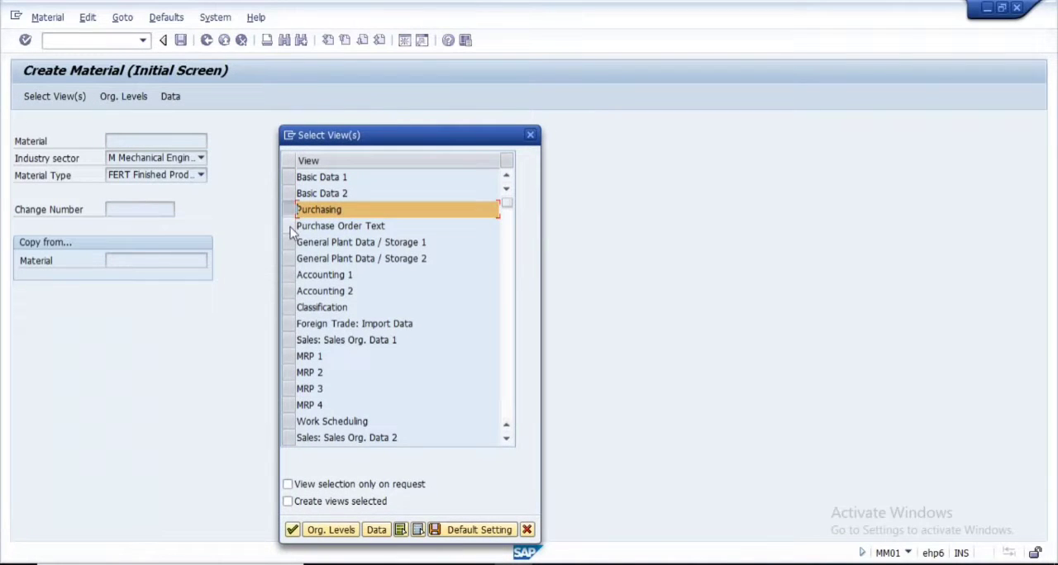
{"action": "left_click", "coordinate": [290, 228]}
{"action": "left_click", "coordinate": [291, 211]}
{"action": "left_click", "coordinate": [290, 226]}
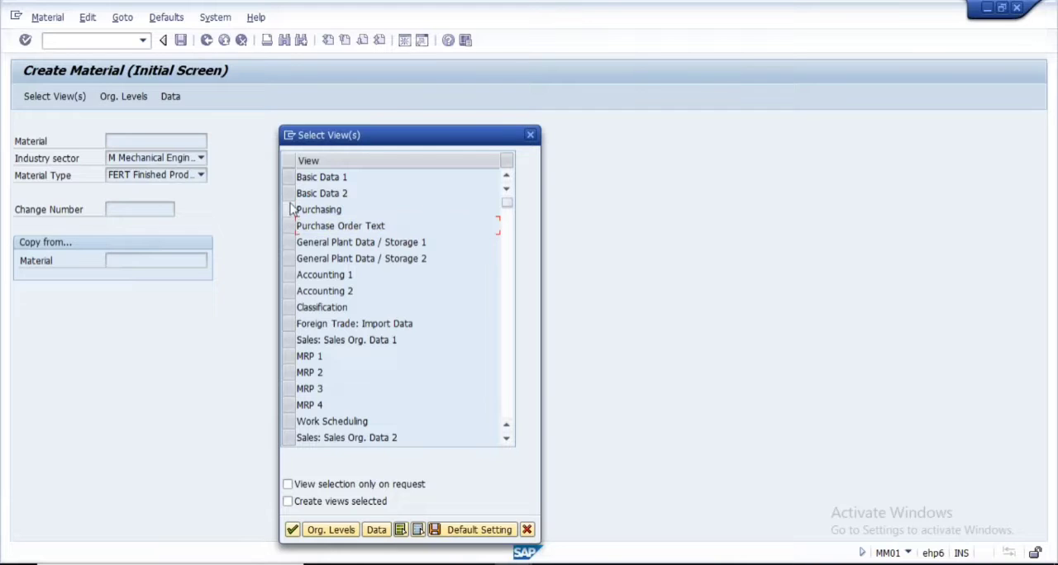
{"action": "left_click", "coordinate": [289, 210]}
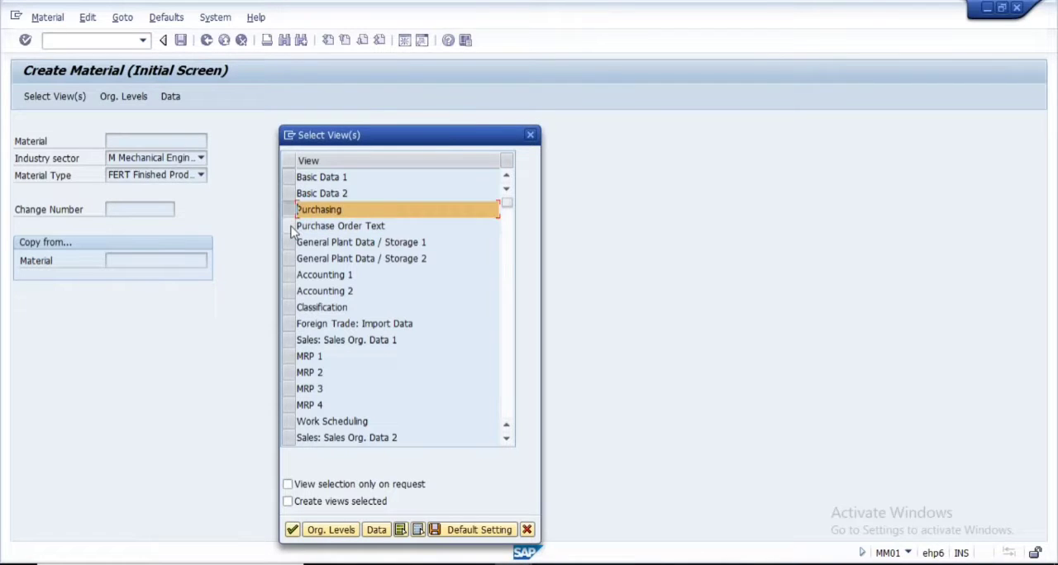
{"action": "left_click", "coordinate": [290, 227]}
{"action": "left_click", "coordinate": [290, 211]}
{"action": "left_click", "coordinate": [288, 228]}
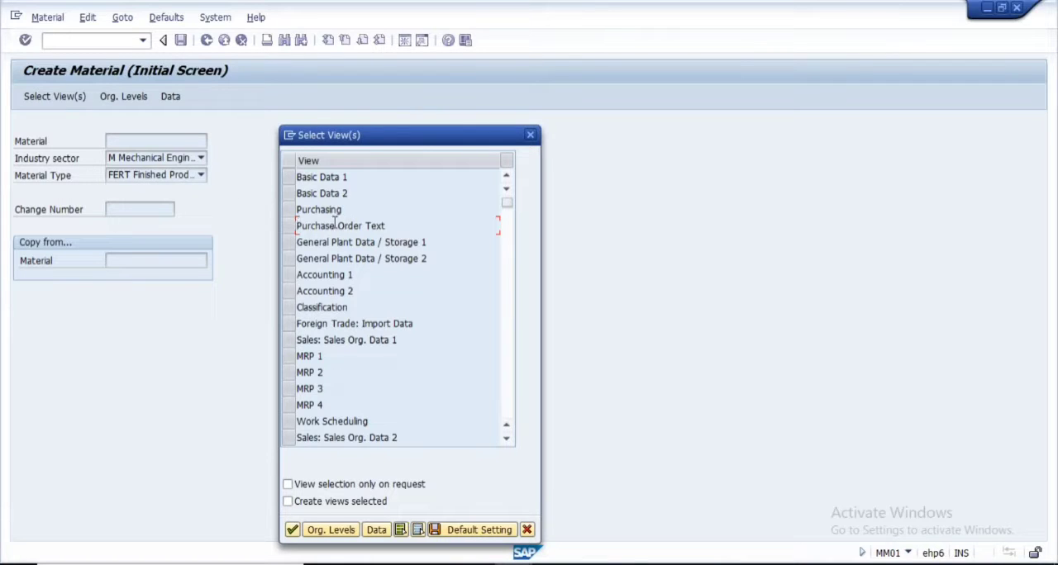
{"action": "left_click", "coordinate": [288, 212]}
{"action": "left_click", "coordinate": [289, 227]}
{"action": "left_click", "coordinate": [289, 212]}
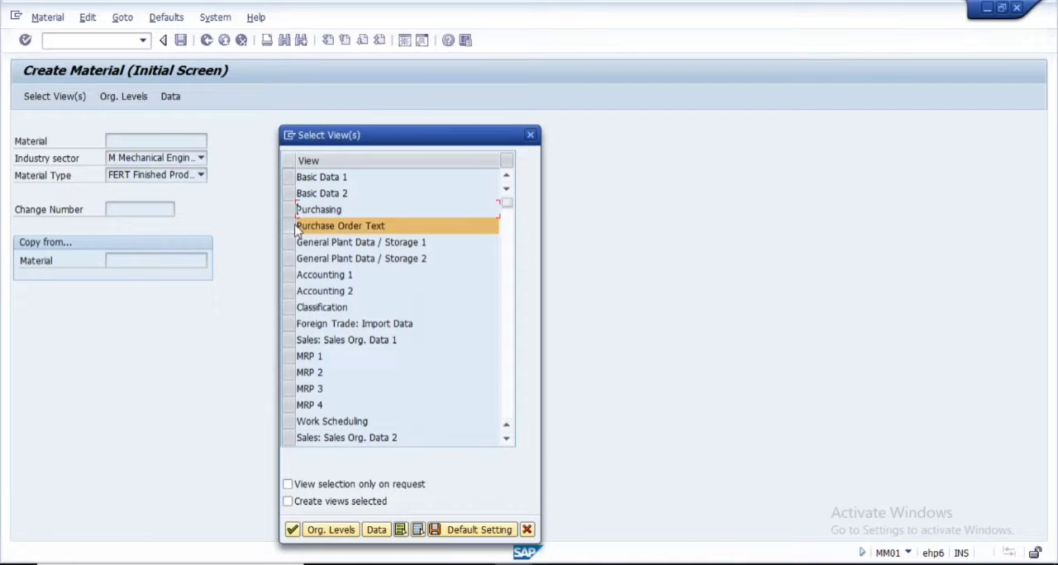
{"action": "left_click", "coordinate": [290, 228]}
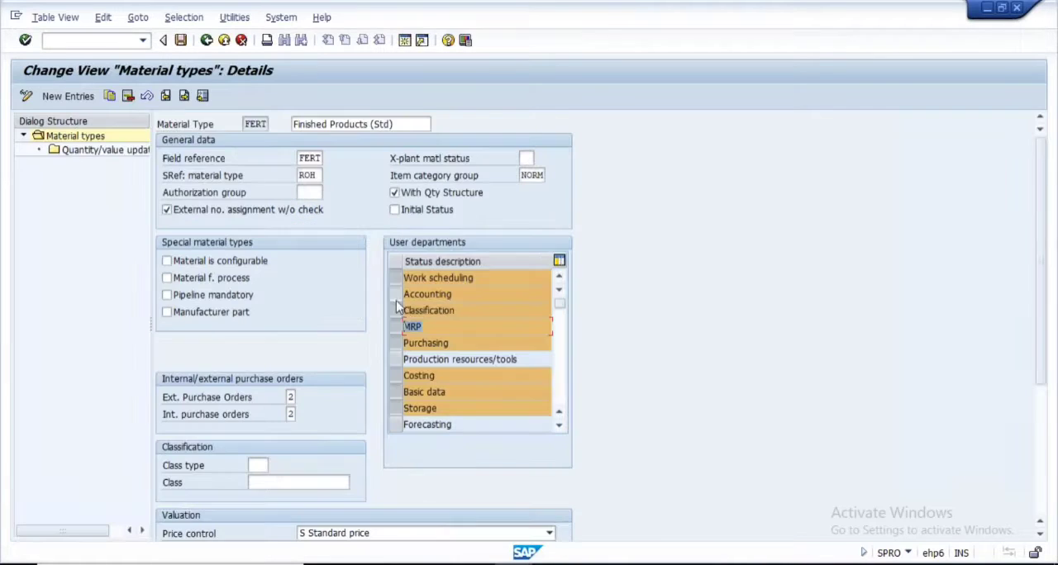
Deselect the Purchasing user department in the FERT material type details and save the change under the proposed customizing request
{"action": "left_click", "coordinate": [397, 344]}
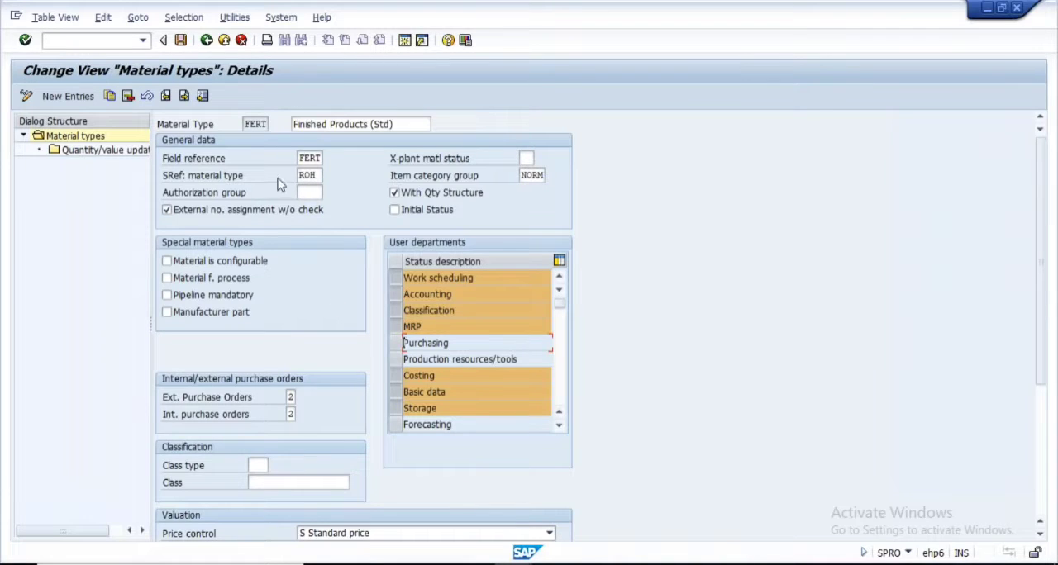
{"action": "double_click", "coordinate": [249, 124]}
{"action": "left_click", "coordinate": [181, 40]}
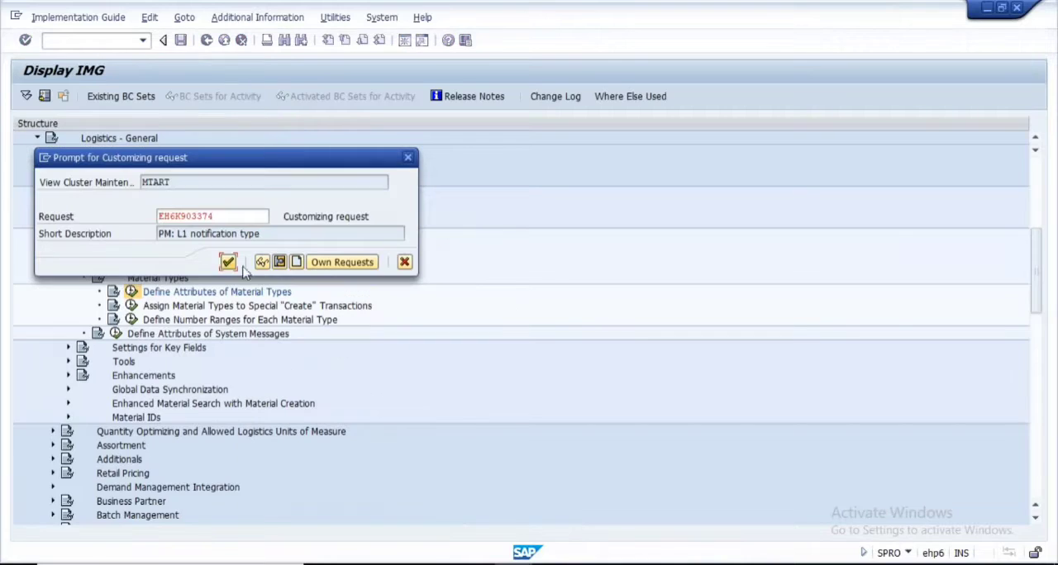
{"action": "left_click", "coordinate": [227, 262]}
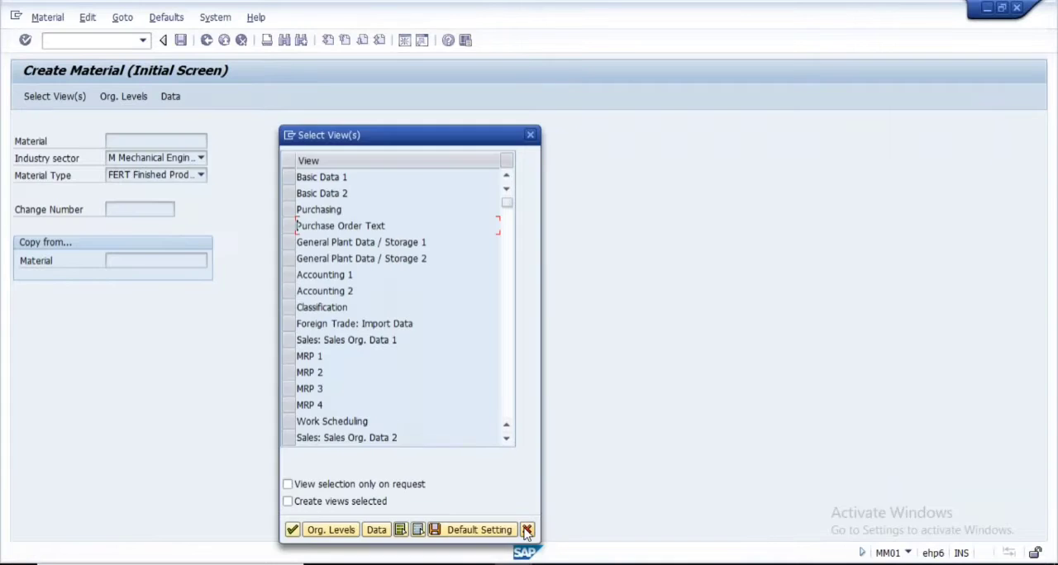
Close and reopen the view selection in Create Material to check for the Purchasing views, then close it
{"action": "left_click", "coordinate": [524, 529]}
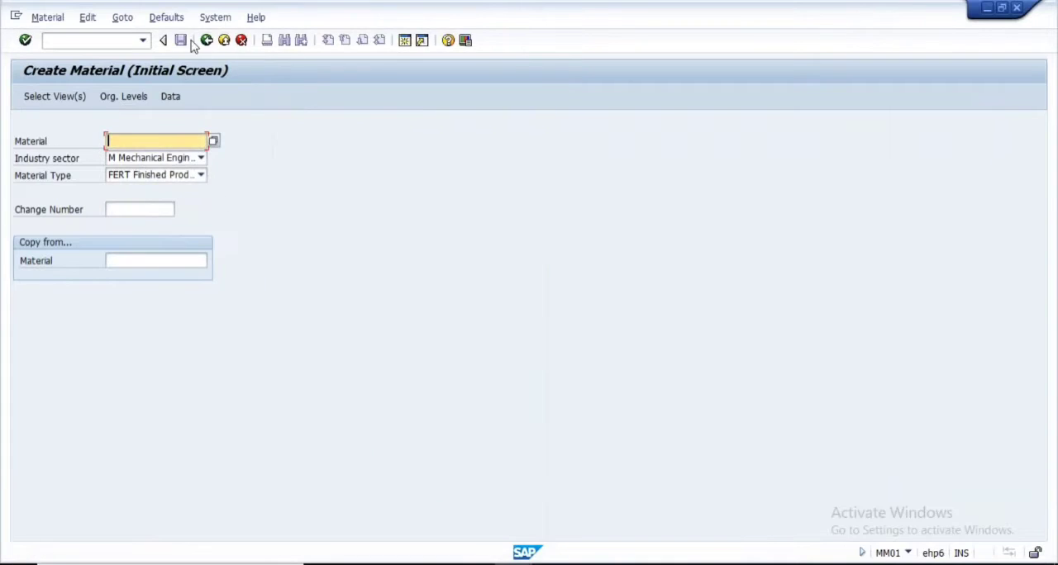
{"action": "left_click", "coordinate": [51, 98]}
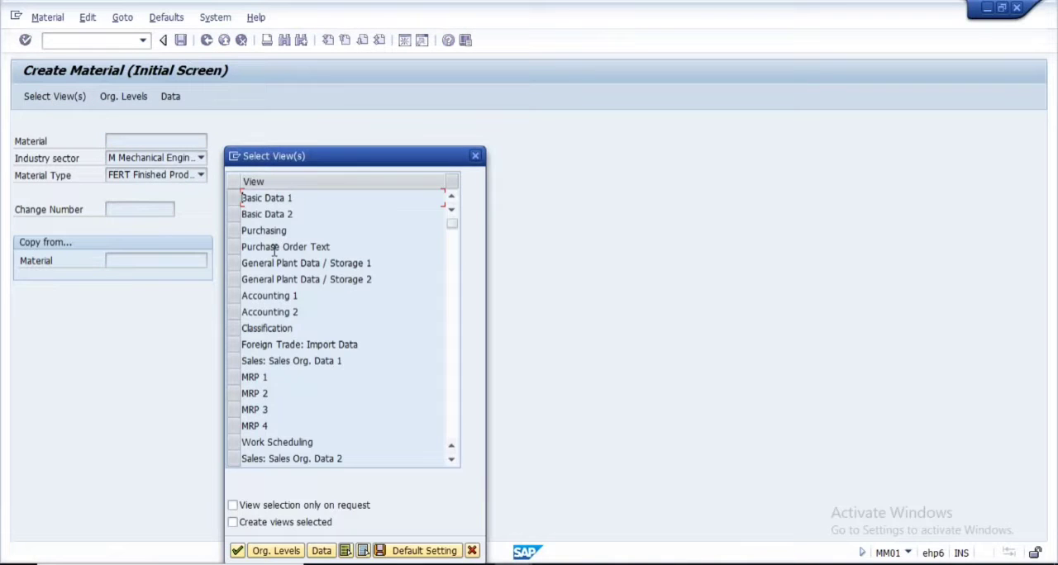
{"action": "left_click", "coordinate": [471, 550]}
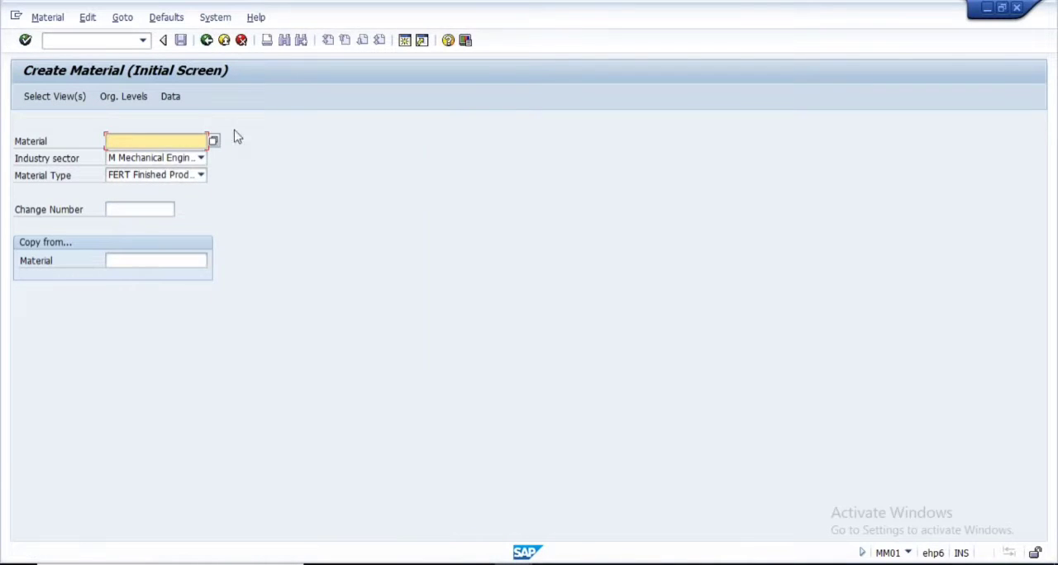
Restart transaction MM01 and examine the full list of views offered for a FERT material
{"action": "left_click", "coordinate": [209, 41]}
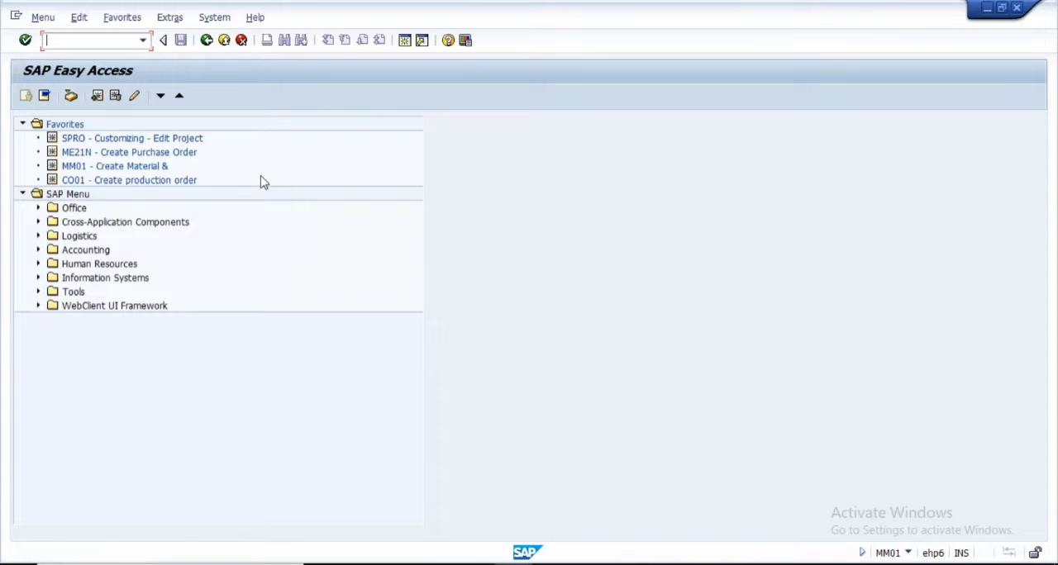
{"action": "type", "text": "MM01"}
{"action": "key", "text": "Return"}
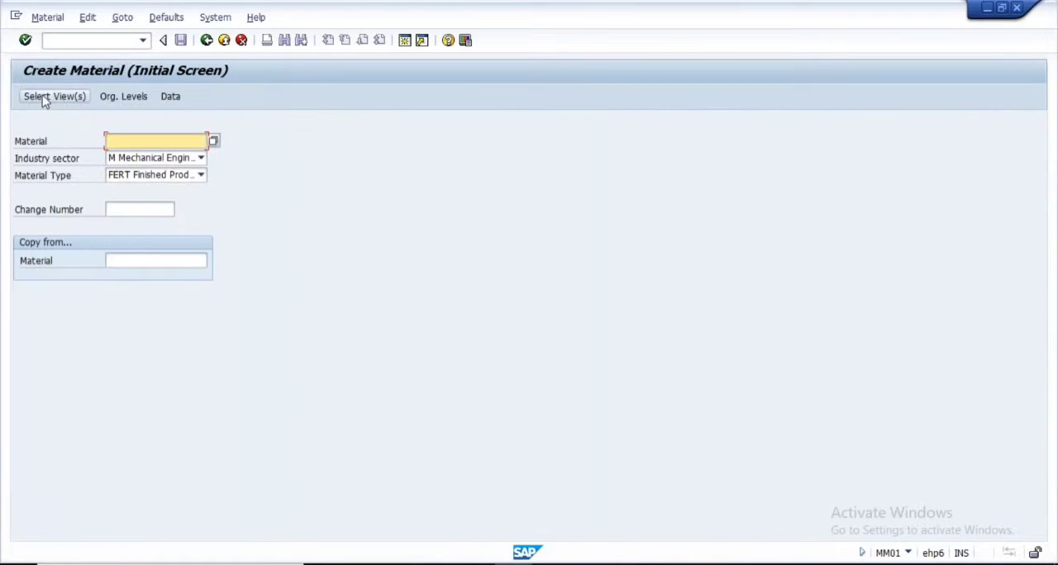
{"action": "left_click", "coordinate": [43, 96]}
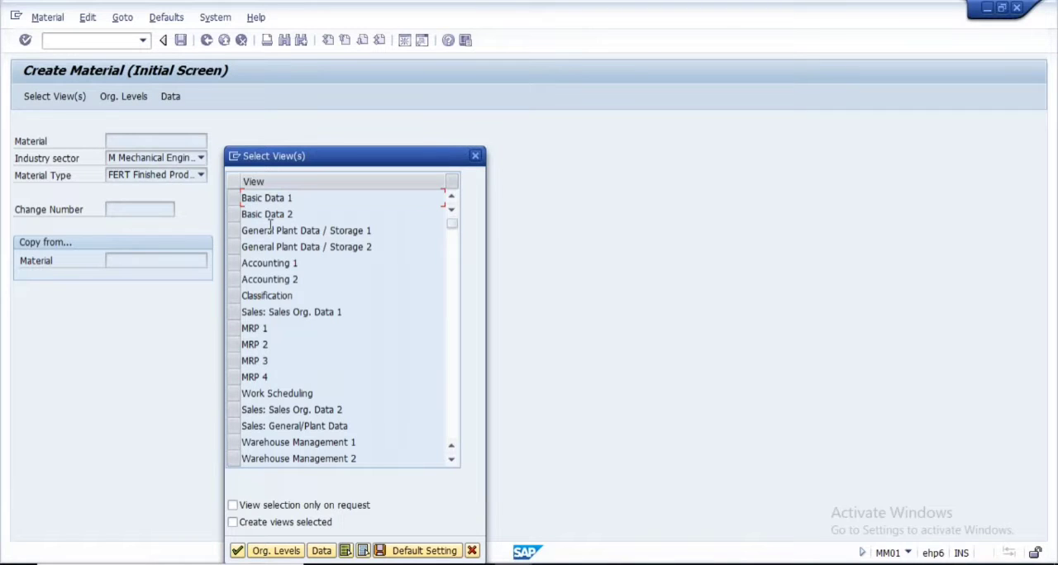
{"action": "scroll", "coordinate": [295, 394], "scroll_direction": "down", "scroll_amount": 1}
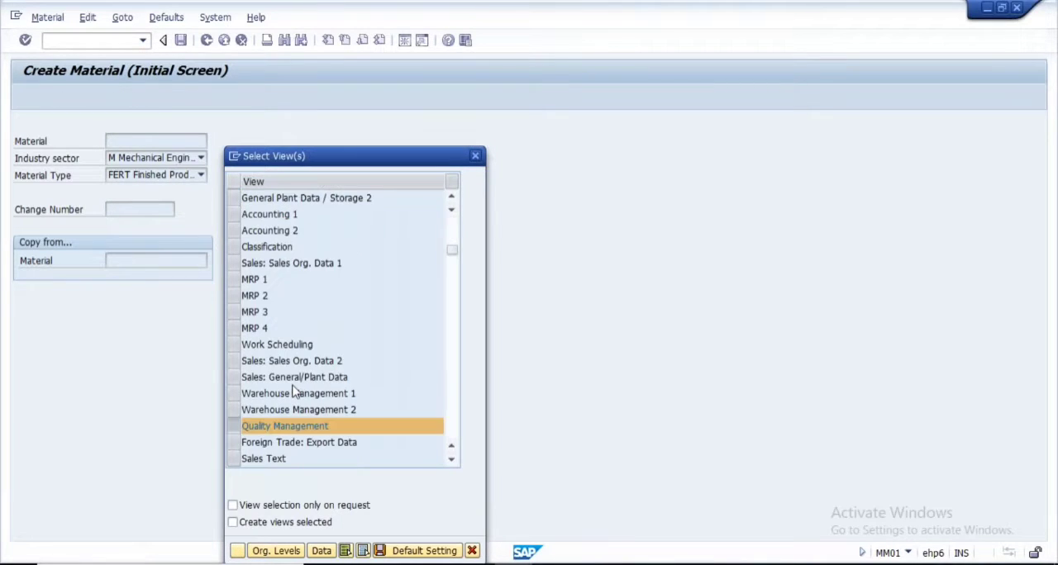
{"action": "scroll", "coordinate": [293, 386], "scroll_direction": "down", "scroll_amount": 1}
{"action": "left_click", "coordinate": [235, 379]}
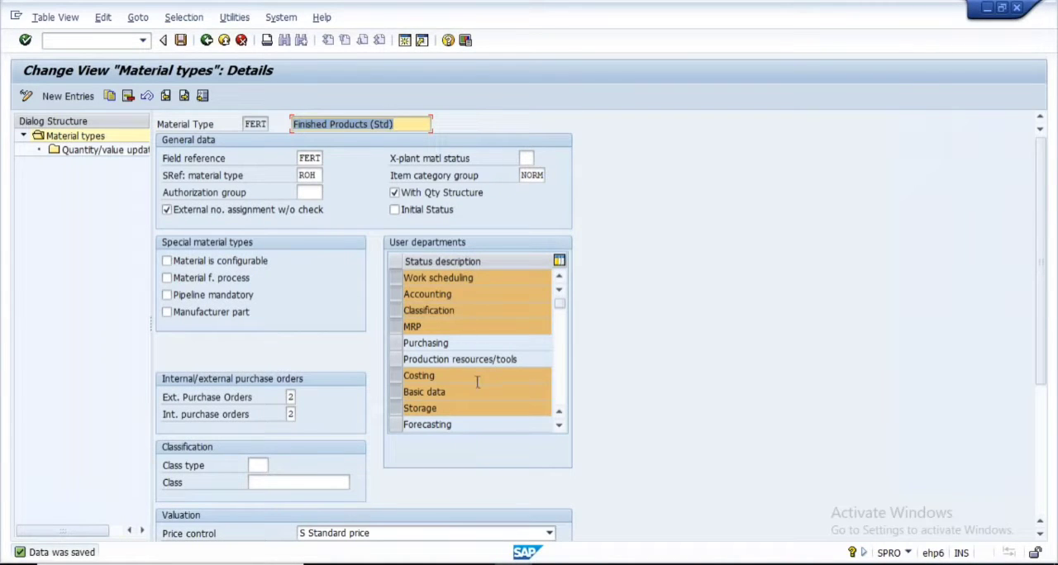
Select the Purchasing user department again in the FERT material type details
{"action": "scroll", "coordinate": [463, 364], "scroll_direction": "down", "scroll_amount": 1}
{"action": "scroll", "coordinate": [414, 351], "scroll_direction": "up", "scroll_amount": 1}
{"action": "left_click", "coordinate": [395, 345]}
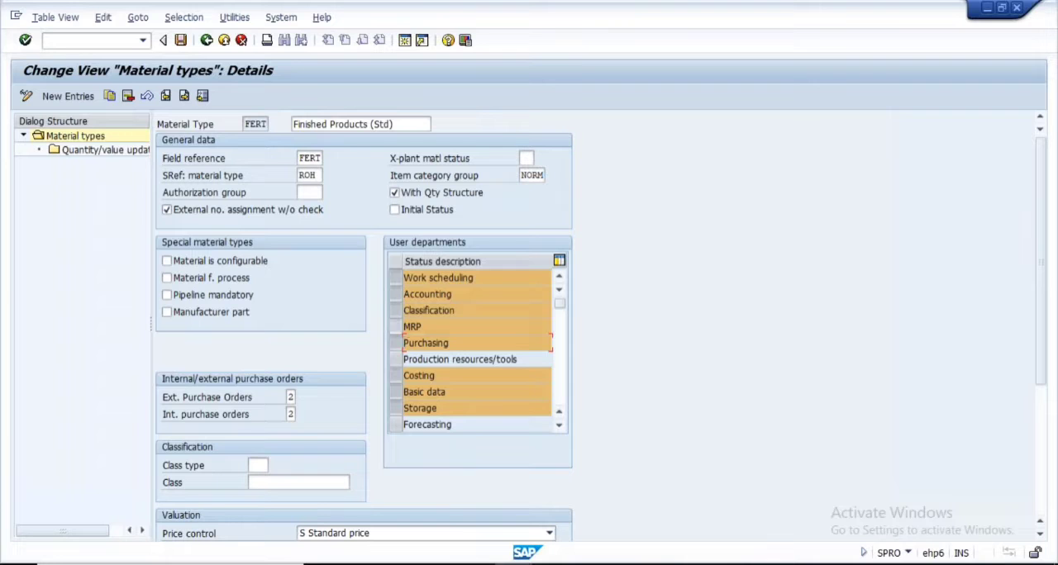
{"action": "double_click", "coordinate": [455, 346]}
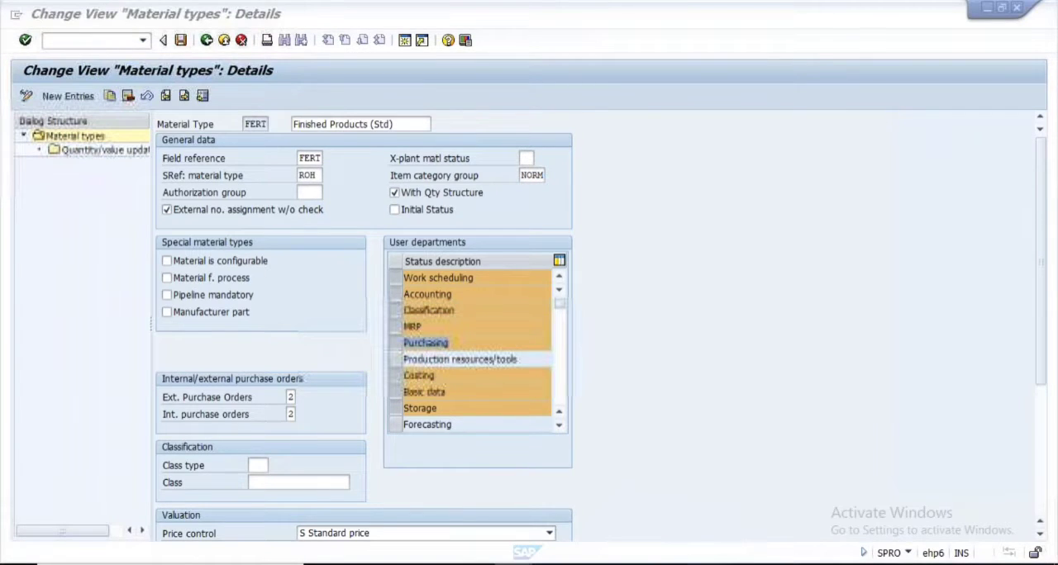
Consult the Maintenance Status and Views slide in PowerPoint, return to SAP and save FERT with the Purchasing user department selected
{"action": "key", "text": "alt+Tab"}
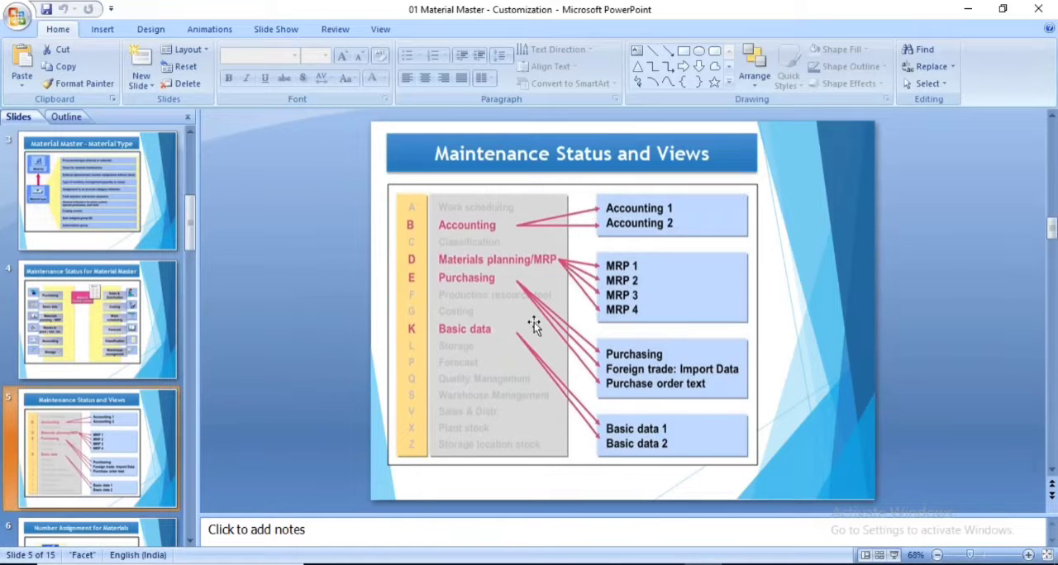
{"action": "key", "text": "alt+Tab"}
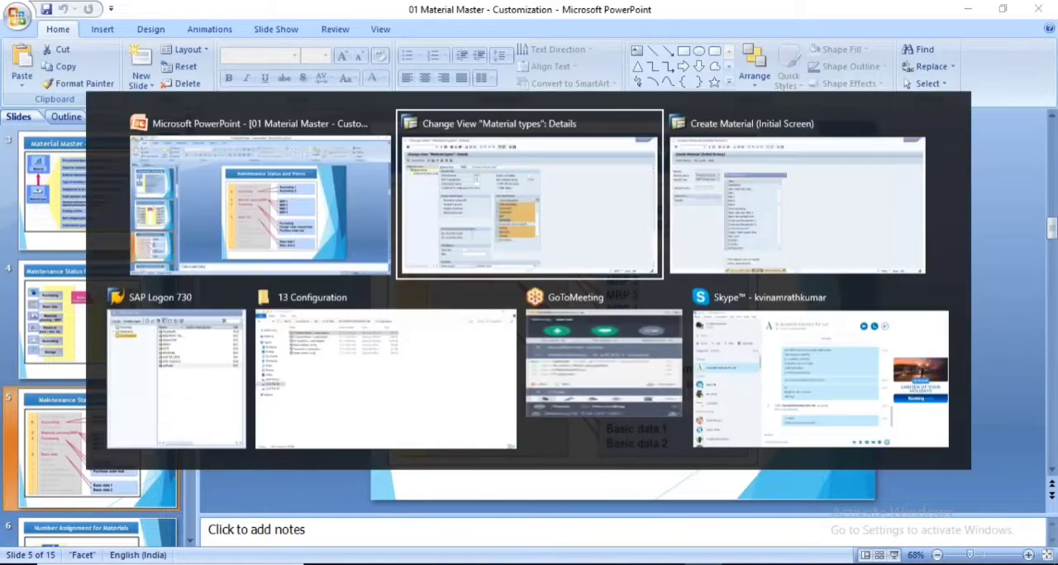
{"action": "left_click", "coordinate": [397, 343]}
{"action": "left_click", "coordinate": [397, 343]}
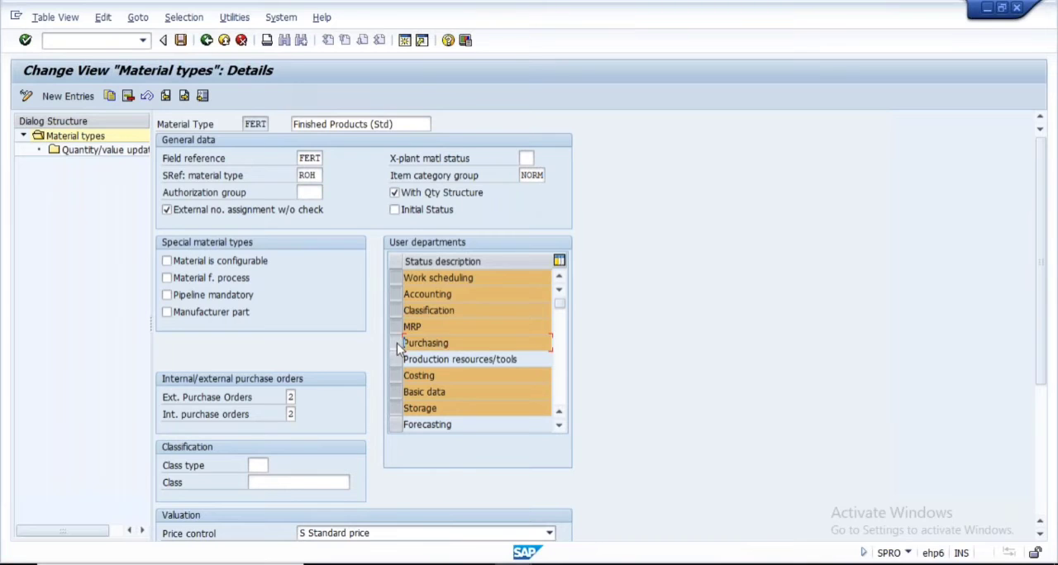
{"action": "left_click", "coordinate": [182, 40]}
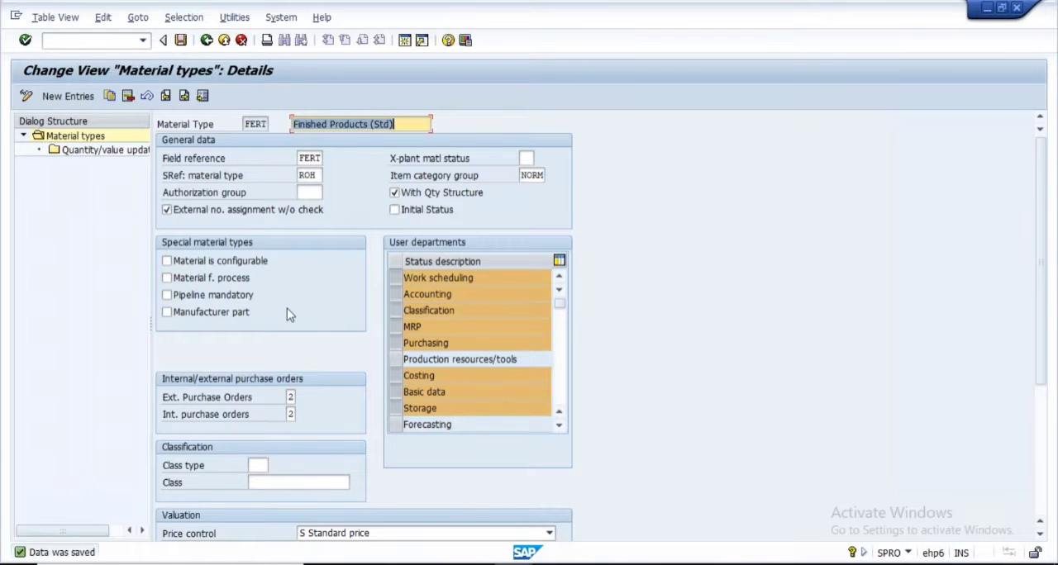
Return to the Create Material session, restart MM01 and reopen the view selection for a FERT material
{"action": "key", "text": "alt+Tab"}
{"action": "key", "text": "alt+Tab"}
{"action": "left_click", "coordinate": [516, 563]}
{"action": "left_click", "coordinate": [451, 508]}
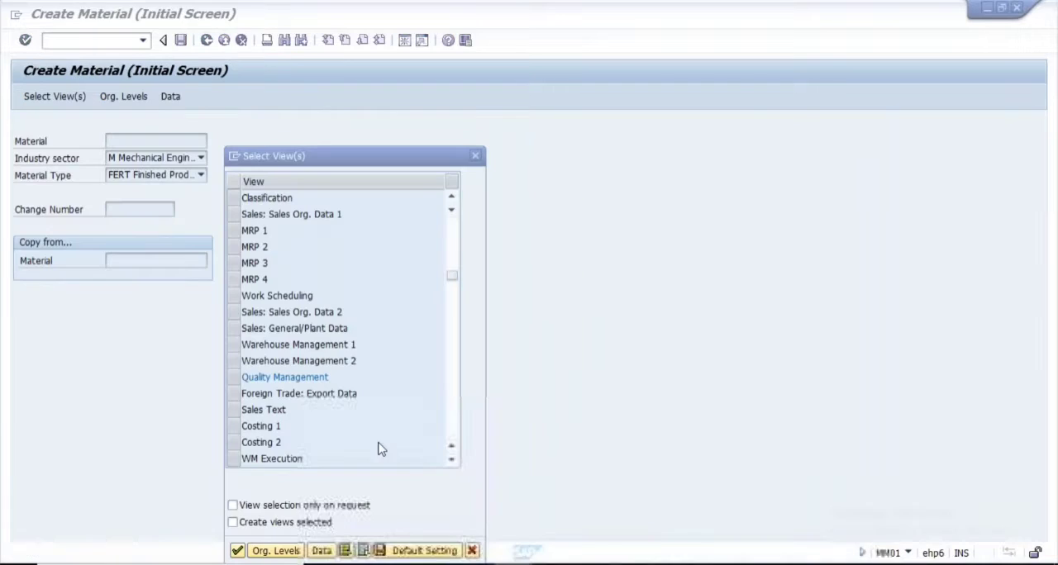
{"action": "left_click", "coordinate": [472, 551]}
{"action": "left_click", "coordinate": [207, 44]}
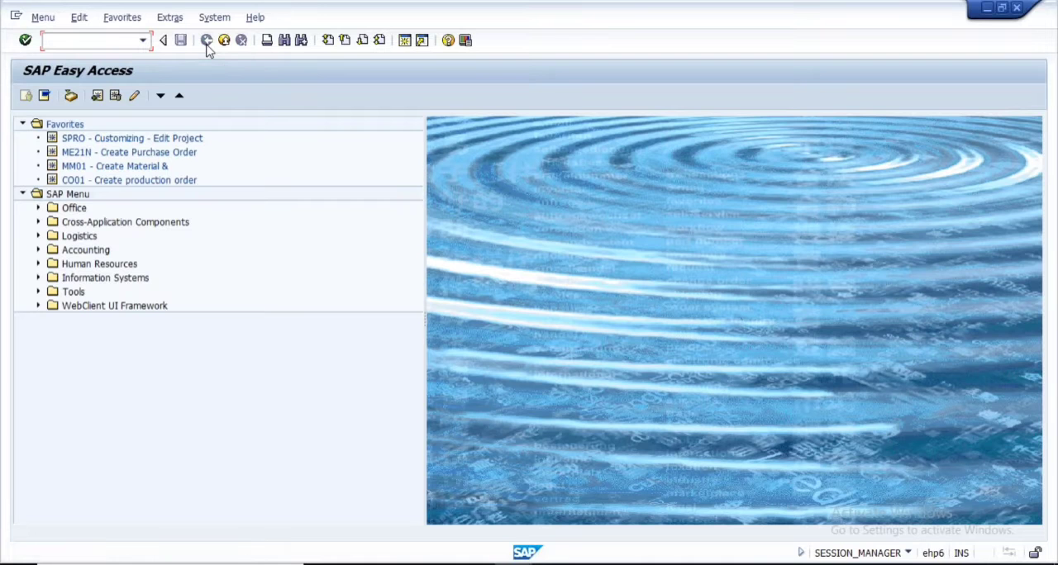
{"action": "type", "text": "MM01"}
{"action": "key", "text": "Return"}
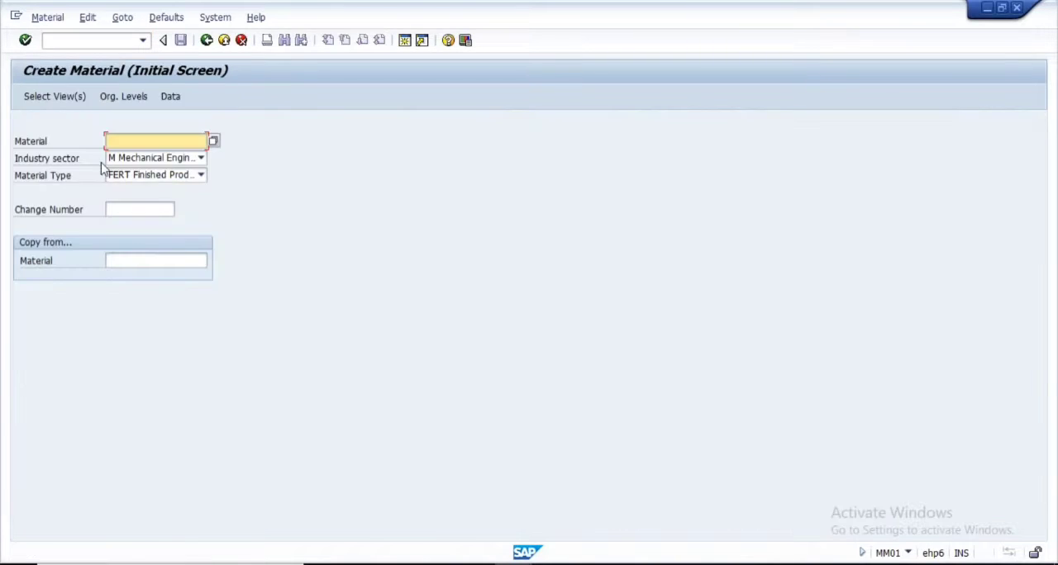
{"action": "left_click", "coordinate": [48, 99]}
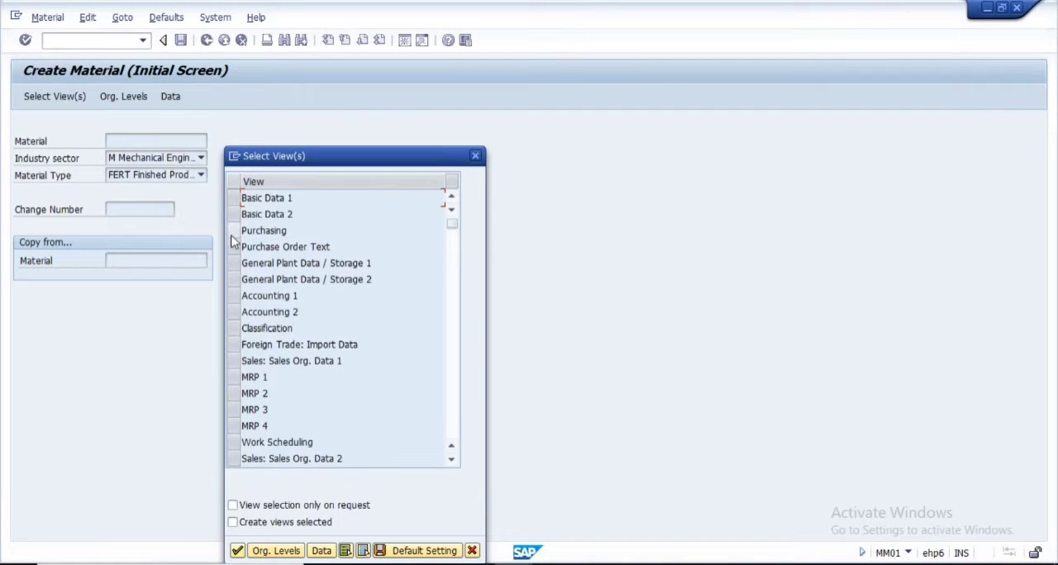
Mark the Purchasing, Purchase Order Text and Foreign Trade: Import Data views, compare them with the PowerPoint slide and cancel the selection
{"action": "left_click", "coordinate": [234, 235]}
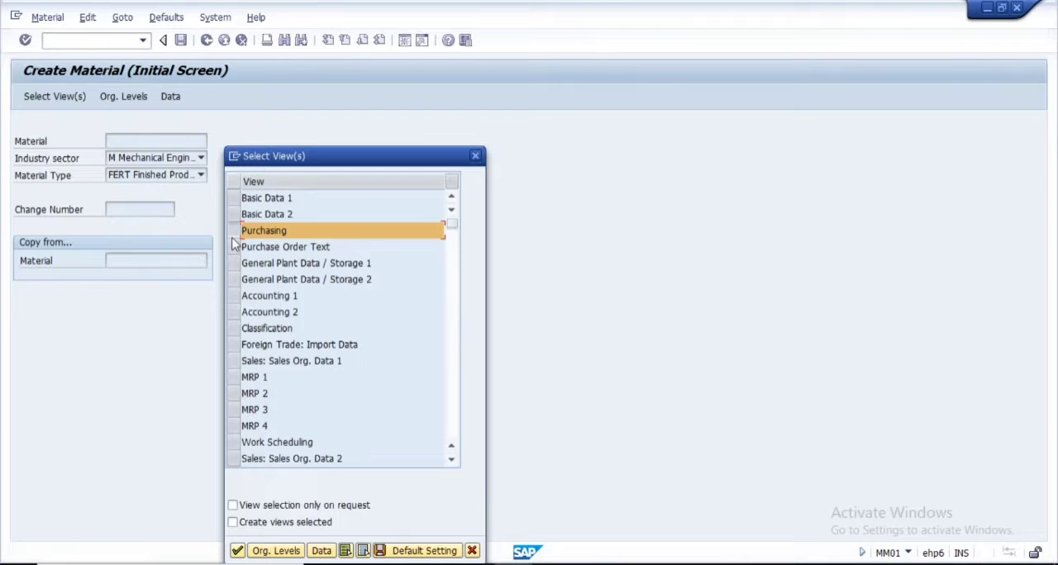
{"action": "left_click", "coordinate": [234, 246]}
{"action": "key", "text": "alt+Tab"}
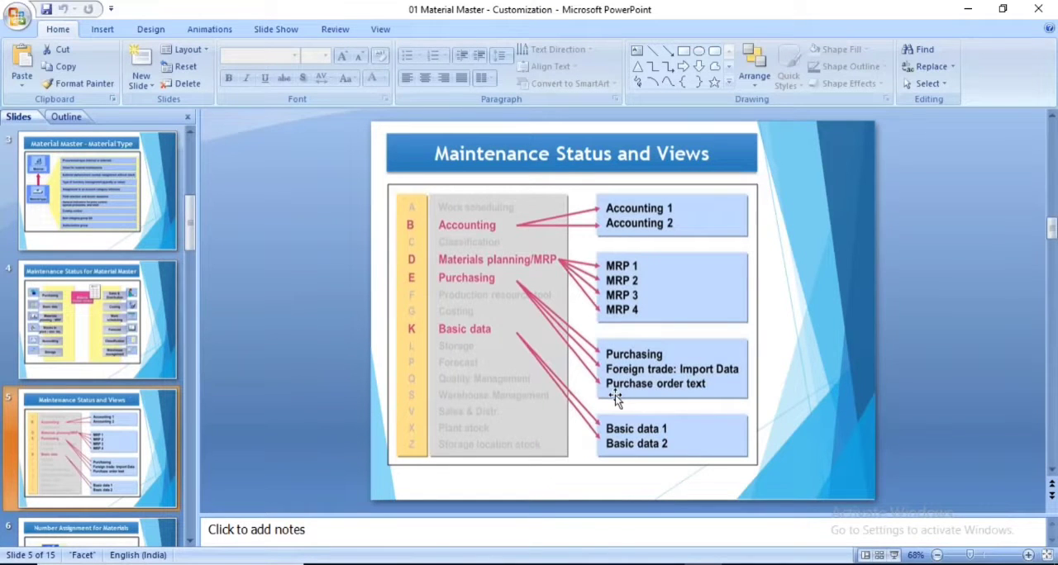
{"action": "key", "text": "alt+Tab"}
{"action": "left_click", "coordinate": [234, 345]}
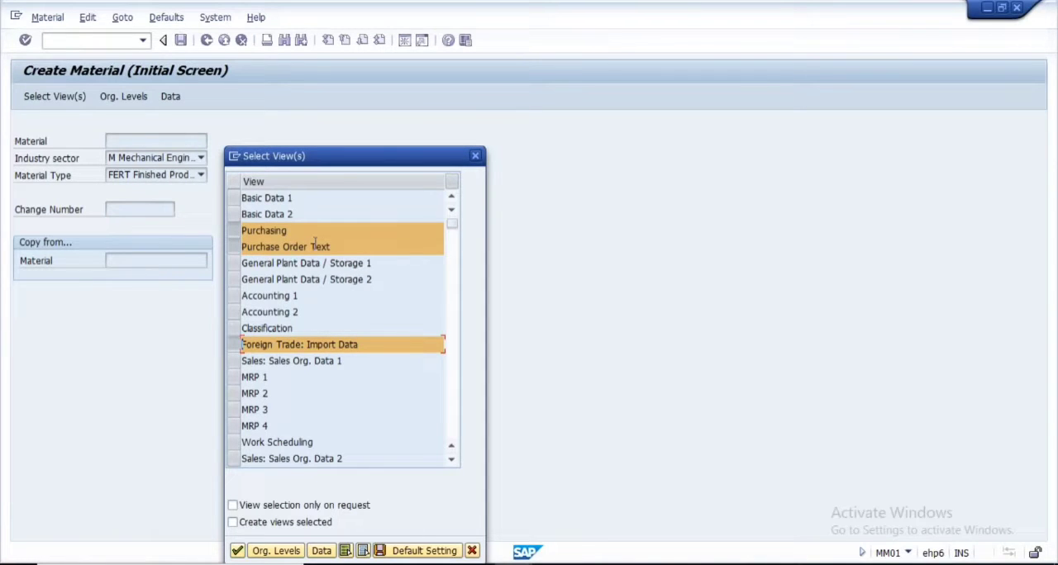
{"action": "left_click", "coordinate": [472, 551]}
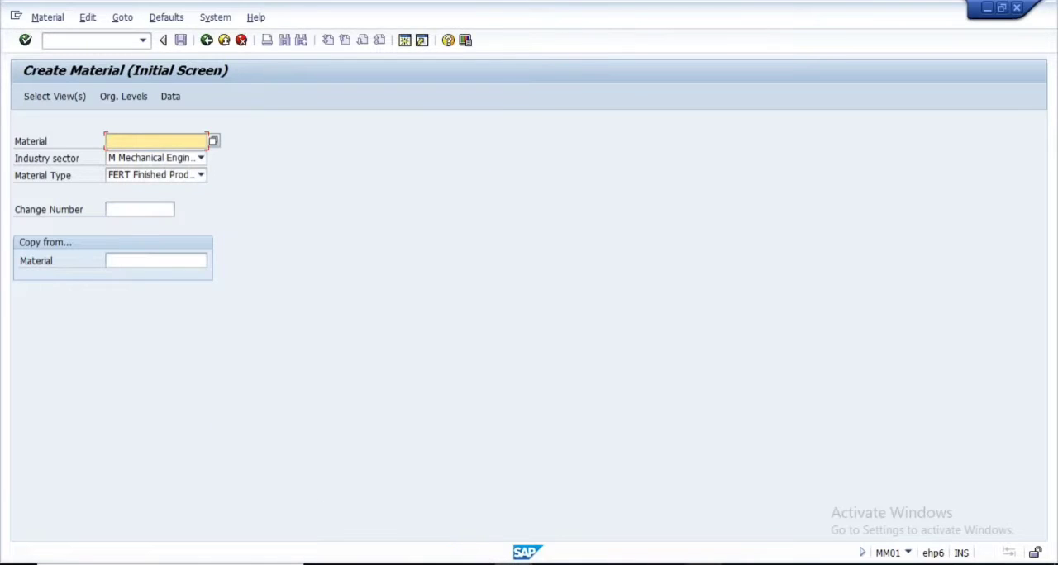
Review the Maintenance Status and Views slide in PowerPoint again and return to the FERT user departments in SAP
{"action": "key", "text": "alt+Tab"}
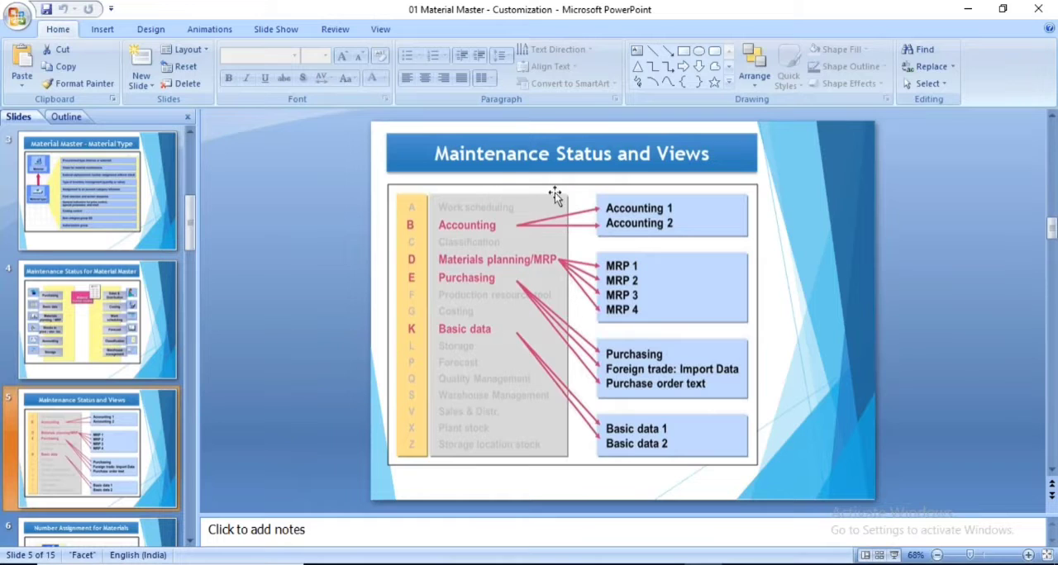
{"action": "left_click", "coordinate": [513, 564]}
{"action": "left_click", "coordinate": [624, 496]}
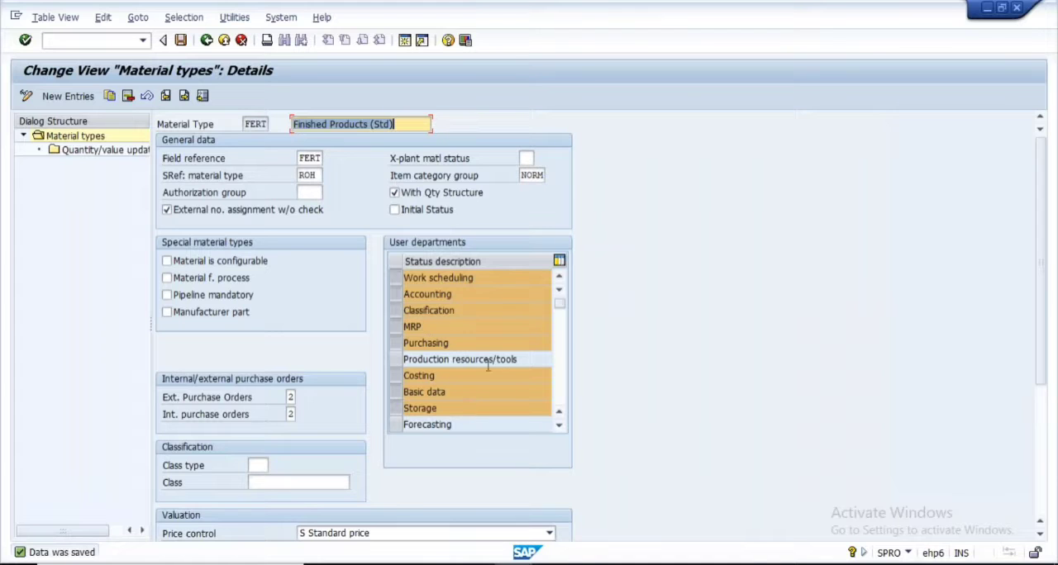
Switch to the PowerPoint presentation and open the Number Assignment for Materials slide
{"action": "key", "text": "alt+Tab"}
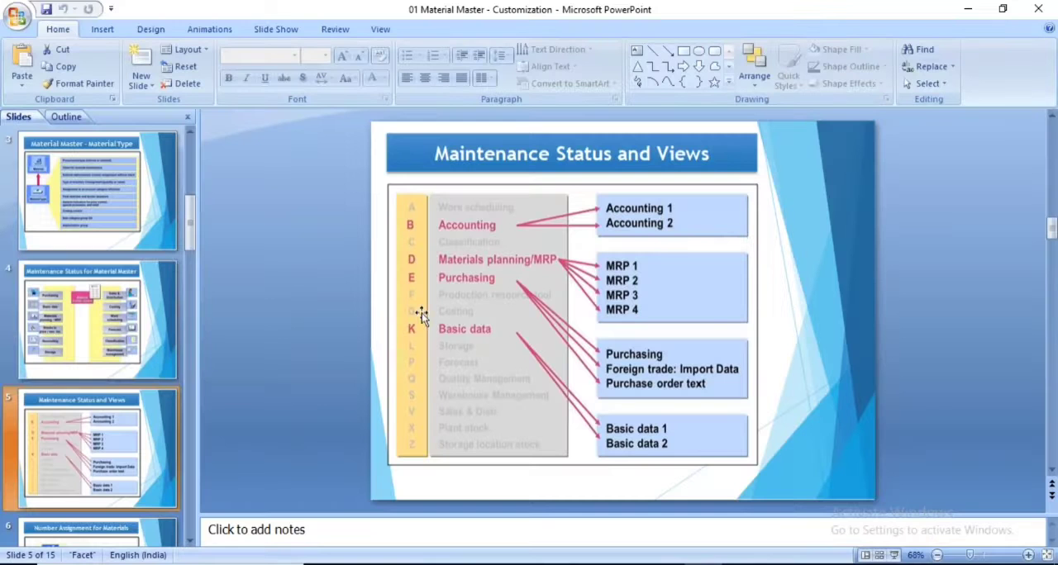
{"action": "scroll", "coordinate": [104, 426], "scroll_direction": "down", "scroll_amount": 1}
{"action": "left_click", "coordinate": [86, 430]}
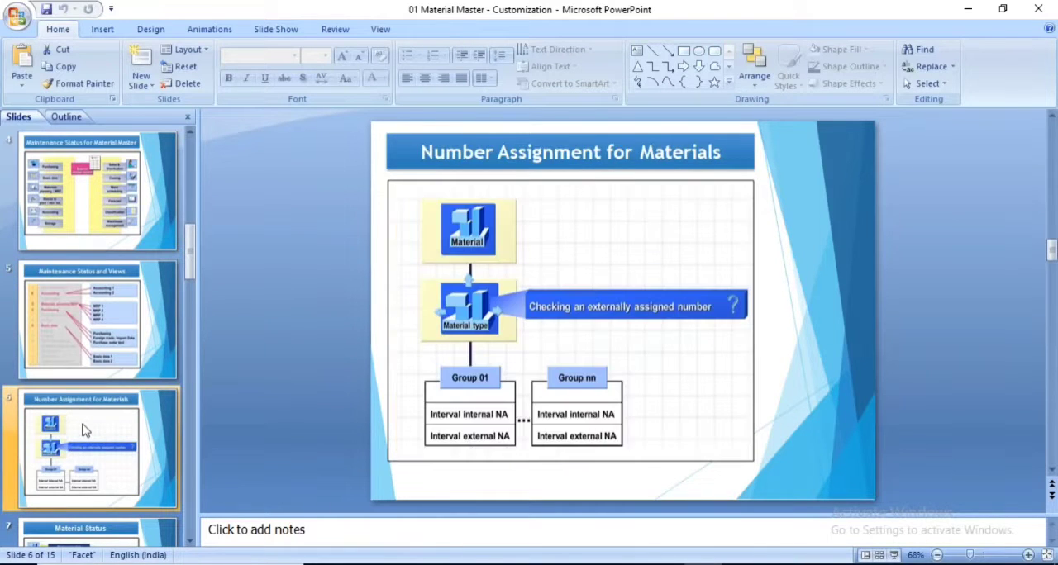
Present the Number Assignment for Materials slide full screen, circle Material type and Group 01, and underline the internal and external intervals
{"action": "left_click", "coordinate": [893, 555]}
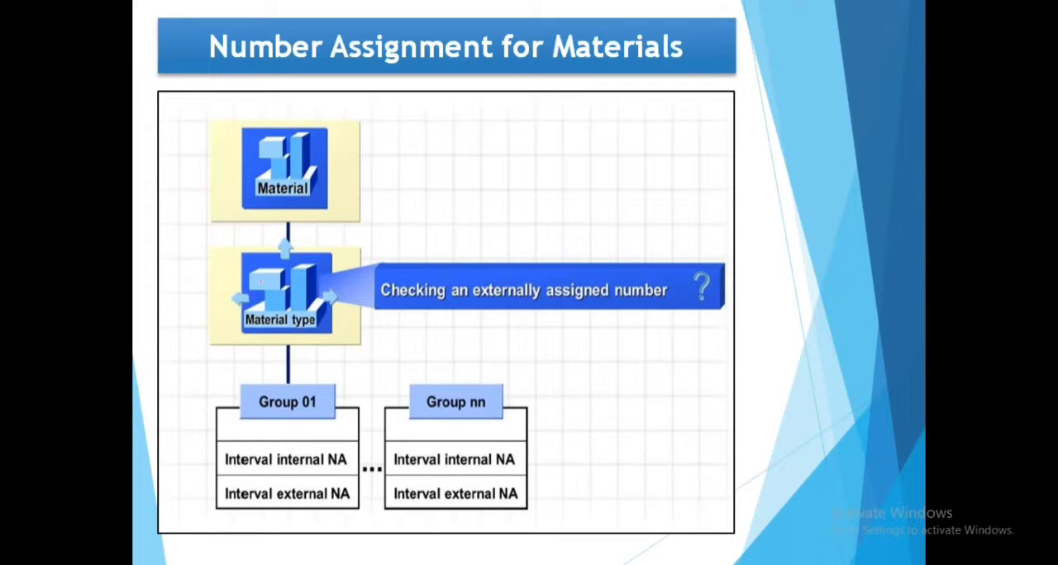
{"action": "mouse_move", "coordinate": [246, 250]}
{"action": "left_mouse_down"}
{"action": "mouse_move", "coordinate": [208, 312]}
{"action": "mouse_move", "coordinate": [248, 263]}
{"action": "left_mouse_up"}
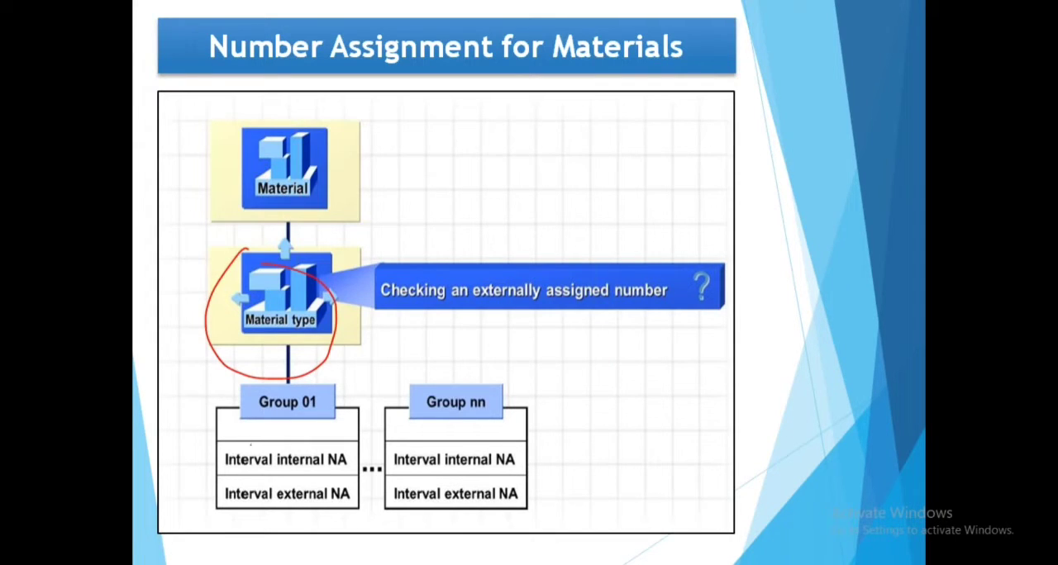
{"action": "left_click_drag", "start_coordinate": [253, 463], "coordinate": [323, 450]}
{"action": "left_click_drag", "start_coordinate": [281, 513], "coordinate": [340, 490]}
{"action": "mouse_move", "coordinate": [279, 375]}
{"action": "left_mouse_down"}
{"action": "mouse_move", "coordinate": [236, 406]}
{"action": "mouse_move", "coordinate": [328, 375]}
{"action": "mouse_move", "coordinate": [253, 373]}
{"action": "left_mouse_up"}
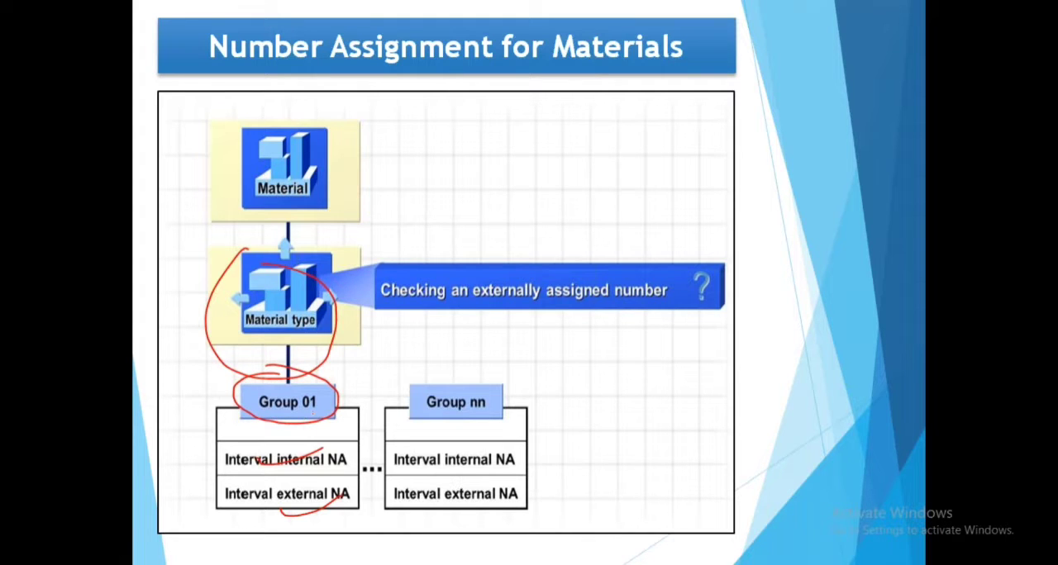
Draw strokes linking Material type to Group 01 and its intervals, erase all slide annotations and end the slide show
{"action": "left_click_drag", "start_coordinate": [327, 420], "coordinate": [350, 431]}
{"action": "left_click_drag", "start_coordinate": [193, 475], "coordinate": [257, 451]}
{"action": "left_click_drag", "start_coordinate": [209, 512], "coordinate": [248, 496]}
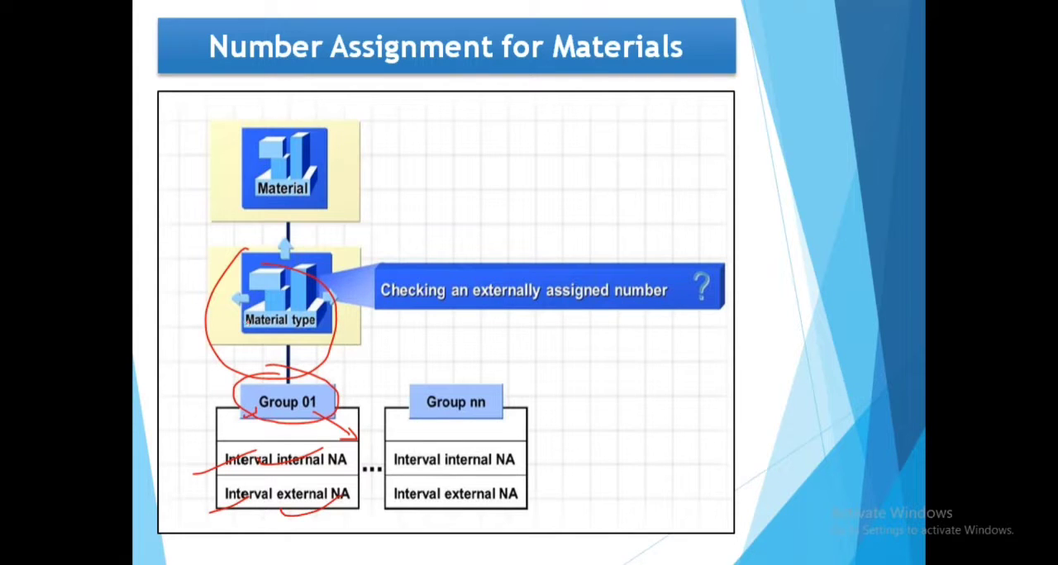
{"action": "mouse_move", "coordinate": [241, 324]}
{"action": "left_mouse_down"}
{"action": "mouse_move", "coordinate": [217, 368]}
{"action": "mouse_move", "coordinate": [265, 407]}
{"action": "mouse_move", "coordinate": [244, 420]}
{"action": "left_mouse_up"}
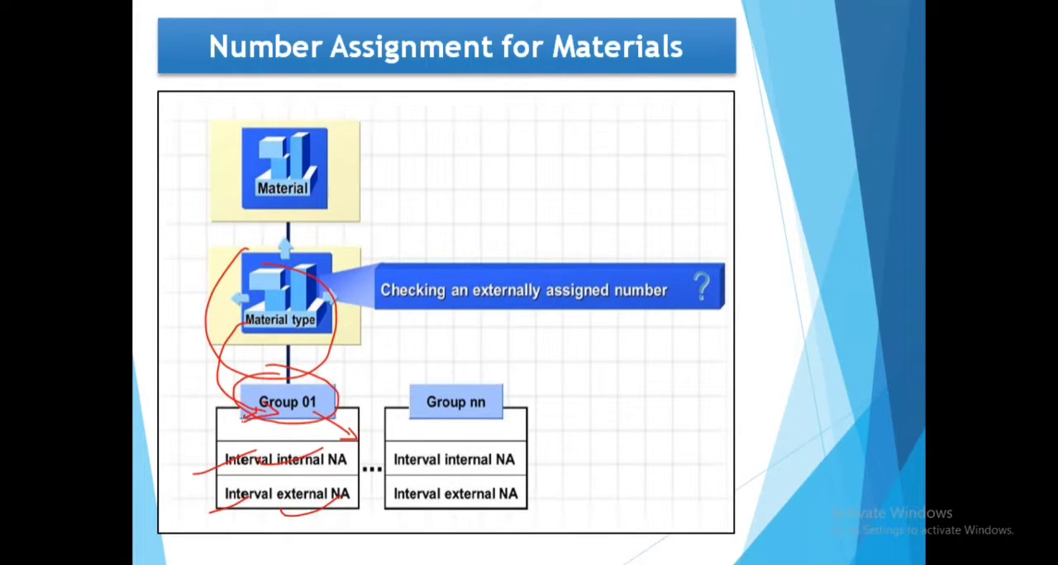
{"action": "key", "text": "e"}
{"action": "key", "text": "b"}
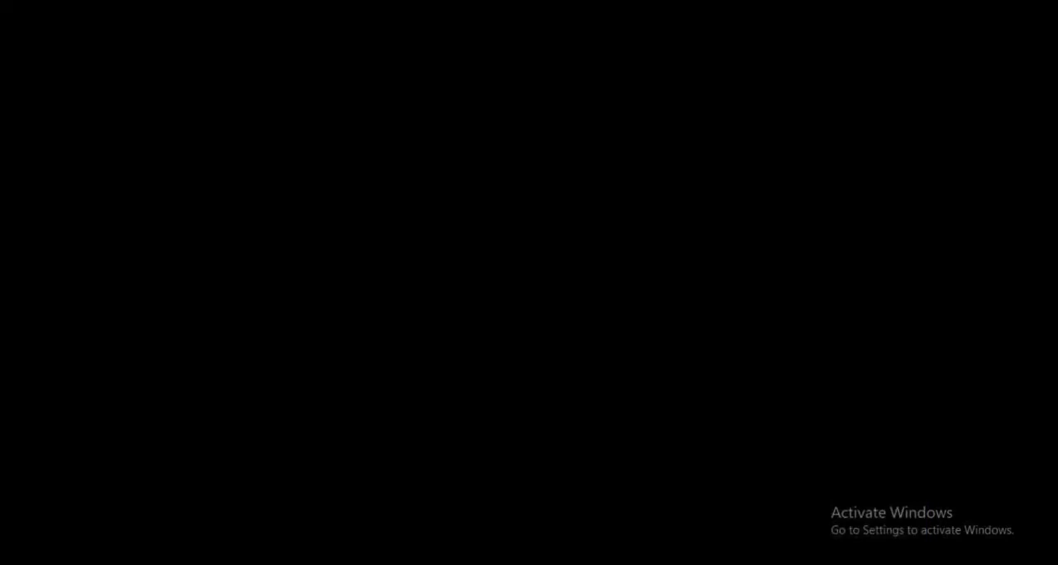
{"action": "key", "text": "Escape"}
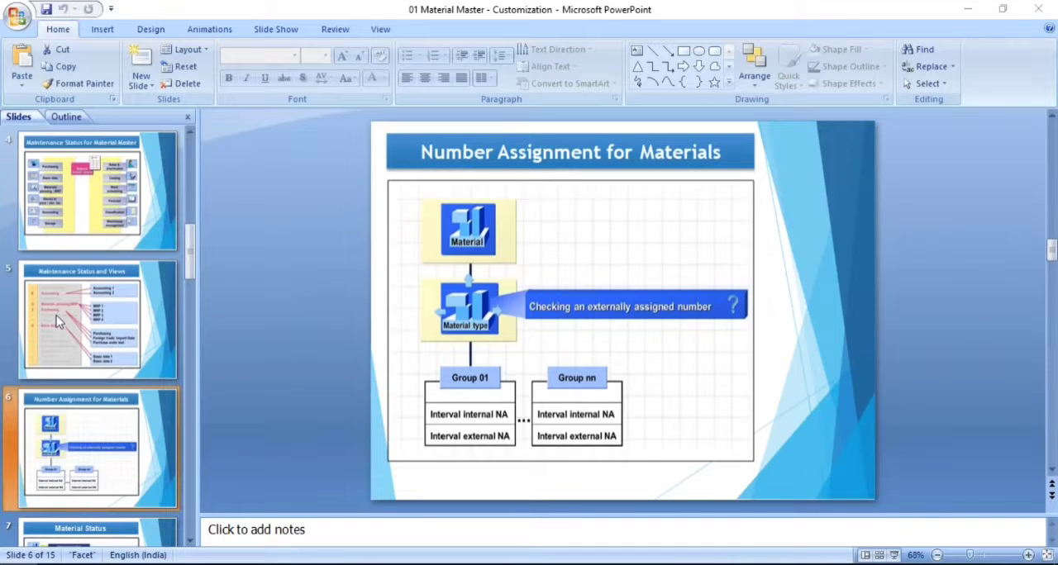
Switch to the untitled Notepad note and write the word Group
{"action": "key", "text": "super"}
{"action": "left_click", "coordinate": [90, 272]}
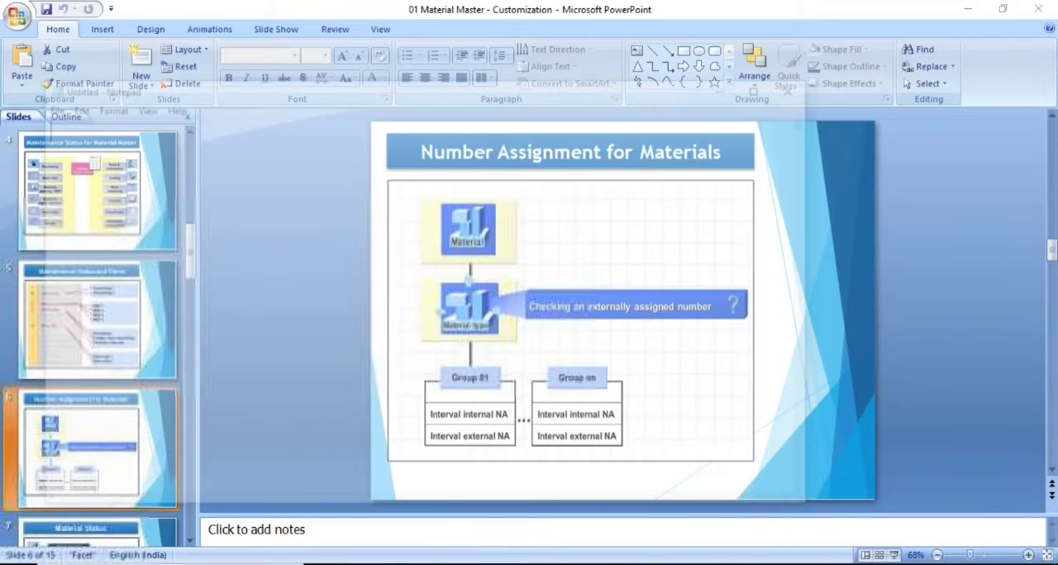
{"action": "type", "text": "g"}
{"action": "key", "text": "Caps_Lock"}
{"action": "type", "text": "ROUP"}
{"action": "key", "text": "BackSpace"}
{"action": "key", "text": "BackSpace"}
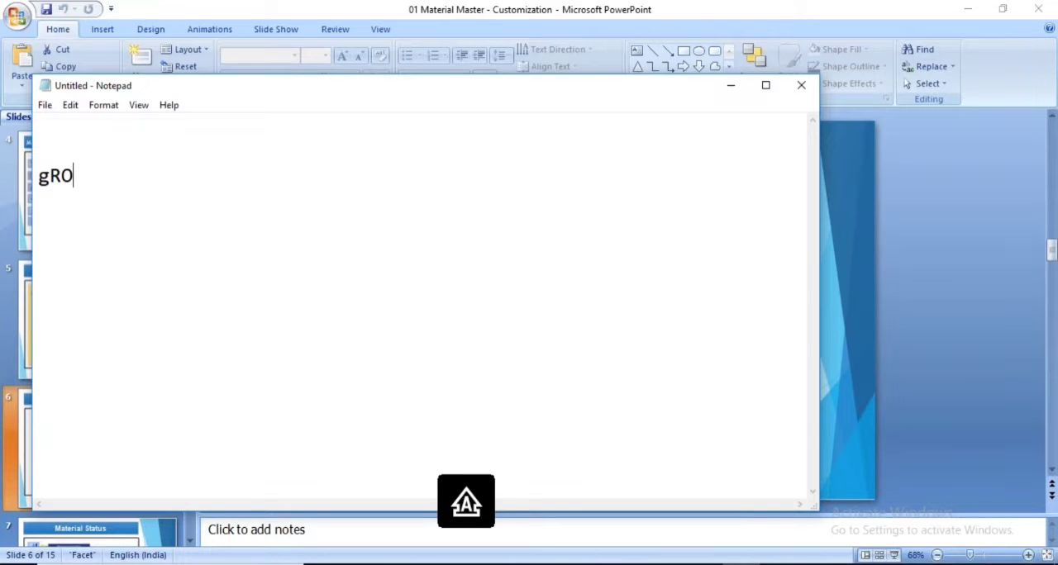
{"action": "key", "text": "BackSpace"}
{"action": "key", "text": "BackSpace"}
{"action": "key", "text": "BackSpace"}
{"action": "key", "text": "Caps_Lock"}
{"action": "type", "text": "g"}
{"action": "key", "text": "Caps_Lock"}
{"action": "key", "text": "BackSpace"}
{"action": "type", "text": "G"}
{"action": "key", "text": "Caps_Lock"}
{"action": "type", "text": "roup "}
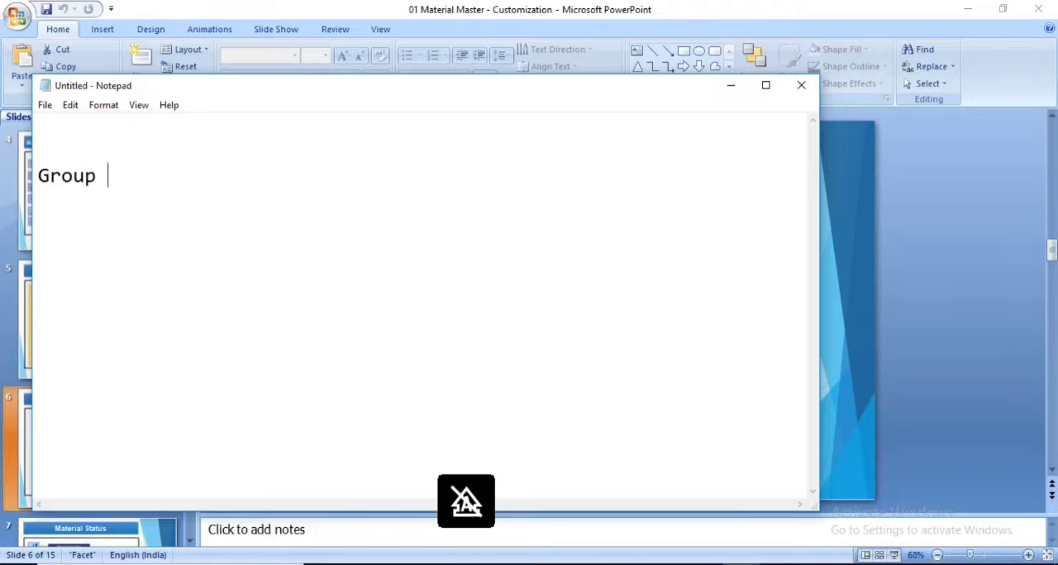
{"action": "type", "text": "("}
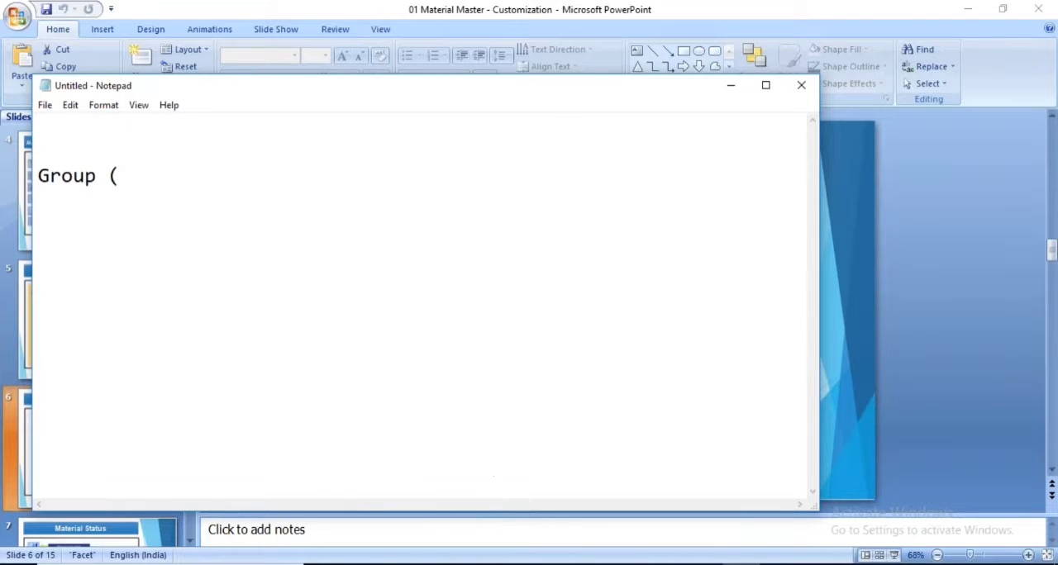
{"action": "type", "text": " 100000 - "}
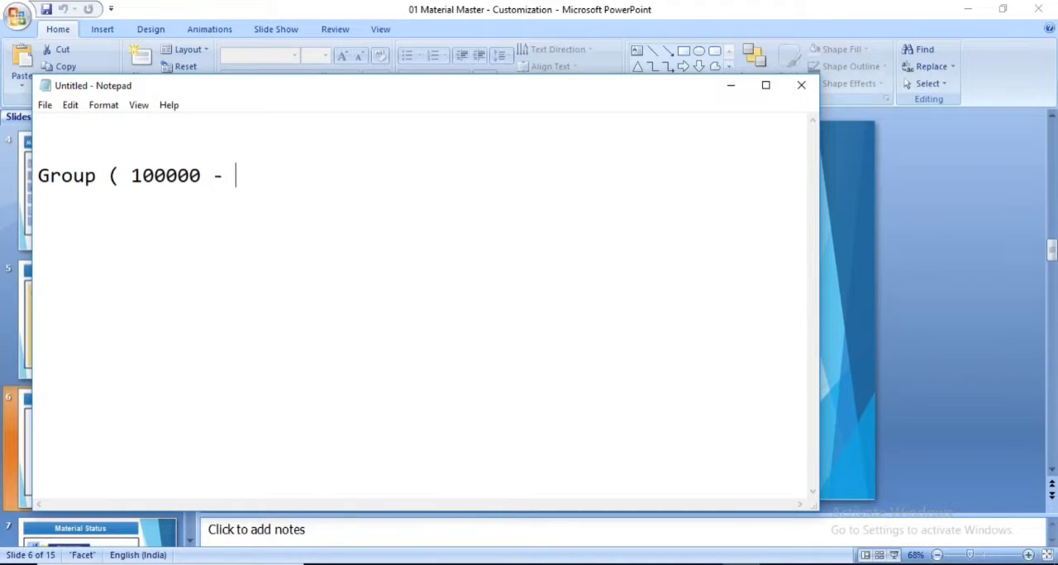
{"action": "type", "text": "199999"}
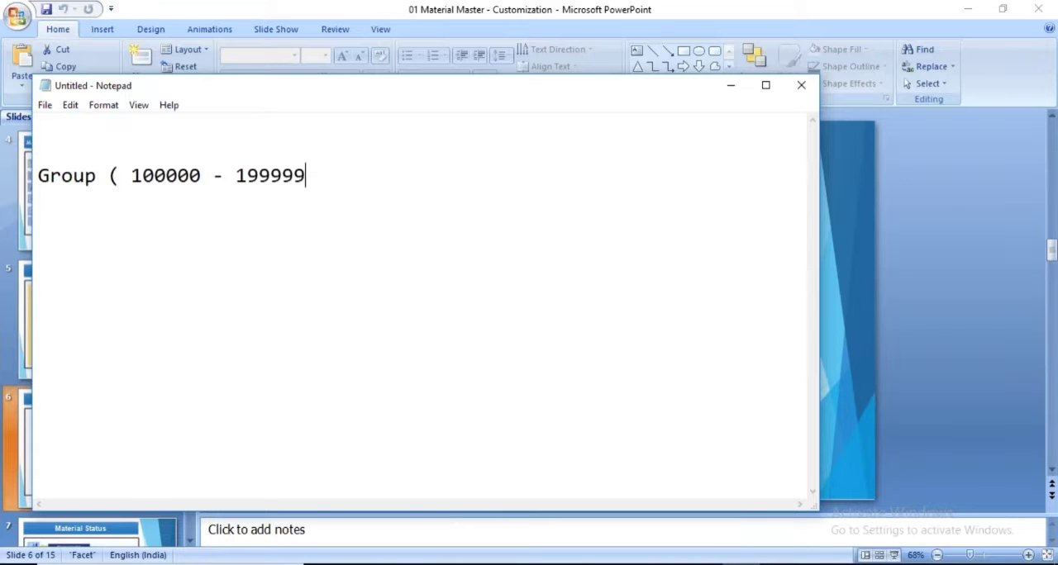
{"action": "type", "text": ")"}
Add the number interval (100000 - 199999) after Group, without a space after the opening bracket
{"action": "left_click", "coordinate": [123, 184]}
{"action": "key", "text": "Delete"}
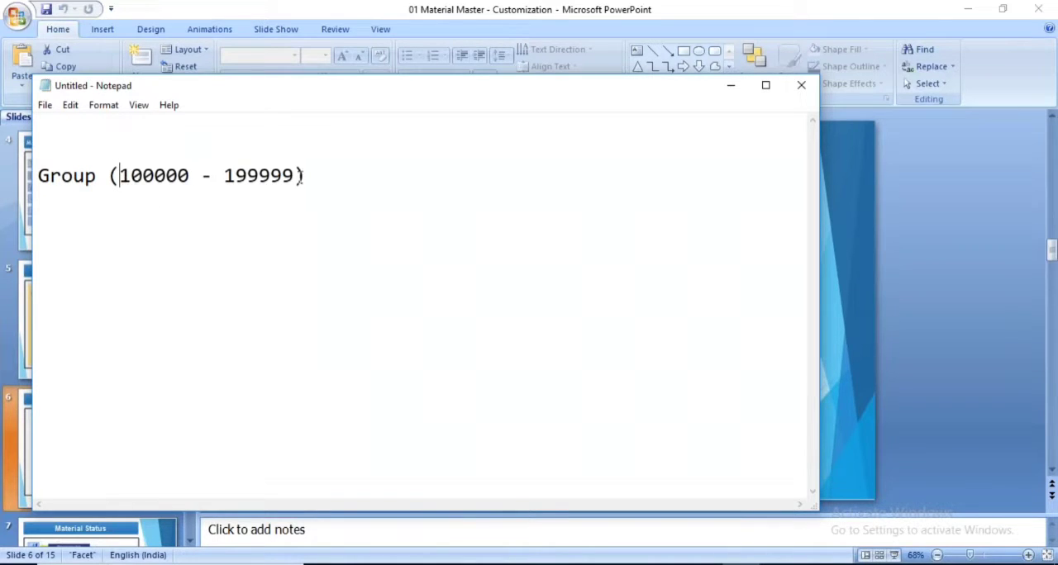
List the material types FERT, ROH and HALB on separate lines below the Group line, leaving one blank line between
{"action": "key", "text": "End"}
{"action": "key", "text": "Return"}
{"action": "key", "text": "Return"}
{"action": "key", "text": "Caps_Lock"}
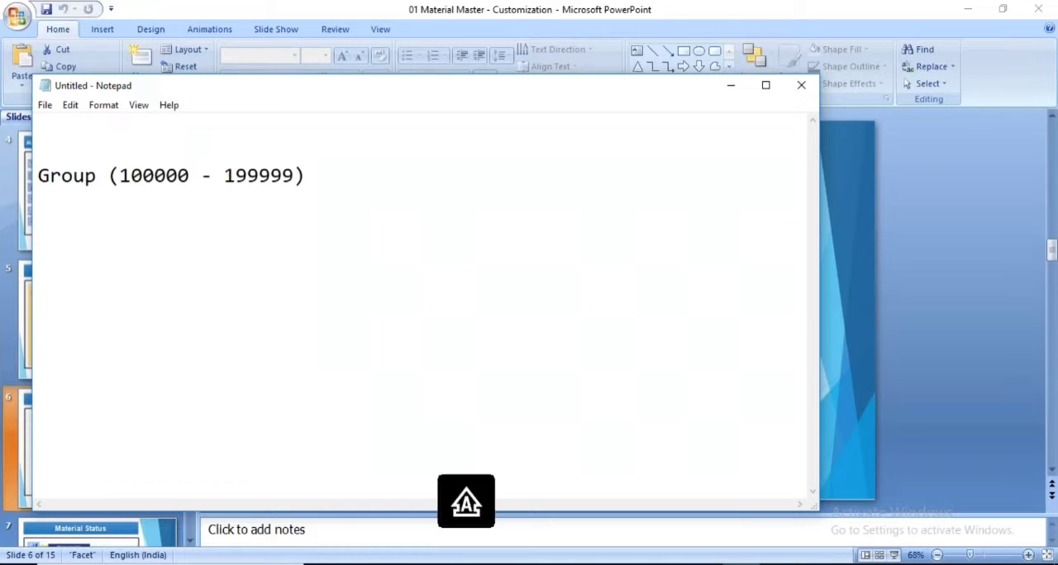
{"action": "type", "text": "FERT"}
{"action": "key", "text": "Return"}
{"action": "type", "text": "ROH"}
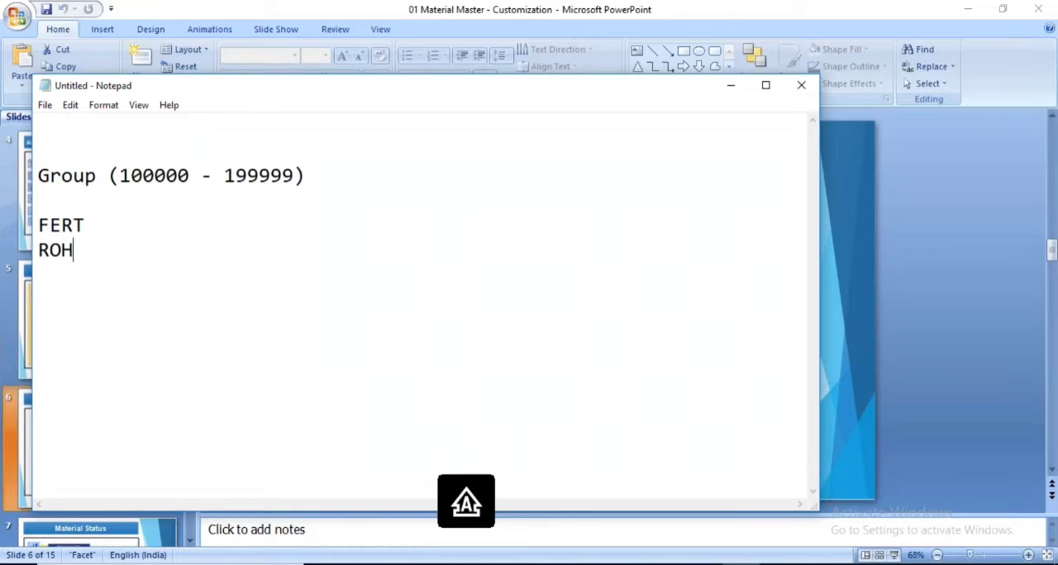
{"action": "key", "text": "Return"}
{"action": "type", "text": "HALB"}
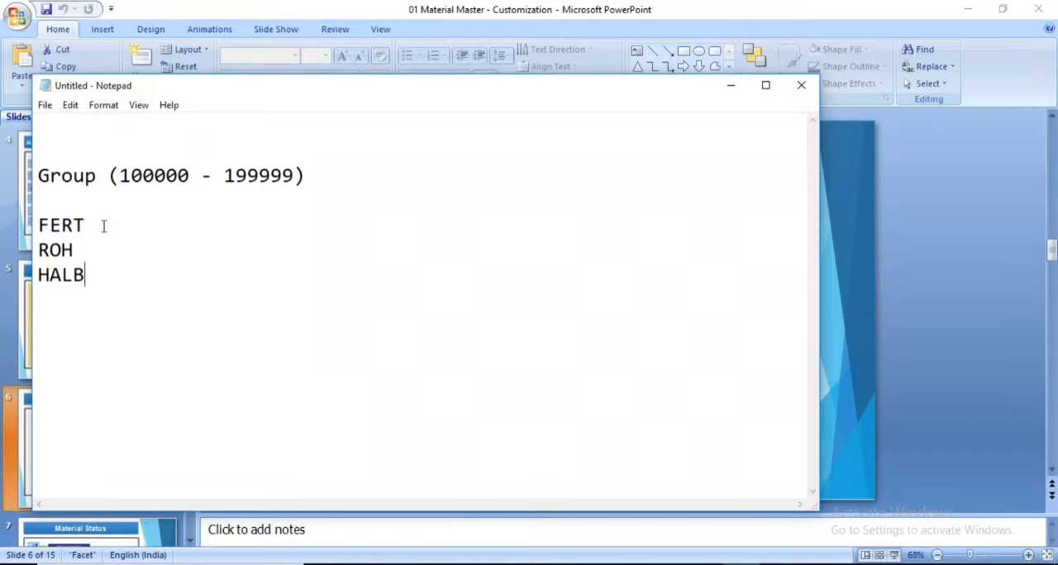
Remove the blank line above FERT, highlight the three material types and put the blank line back
{"action": "left_click", "coordinate": [46, 195]}
{"action": "key", "text": "Delete"}
{"action": "left_click_drag", "start_coordinate": [87, 258], "coordinate": [27, 211]}
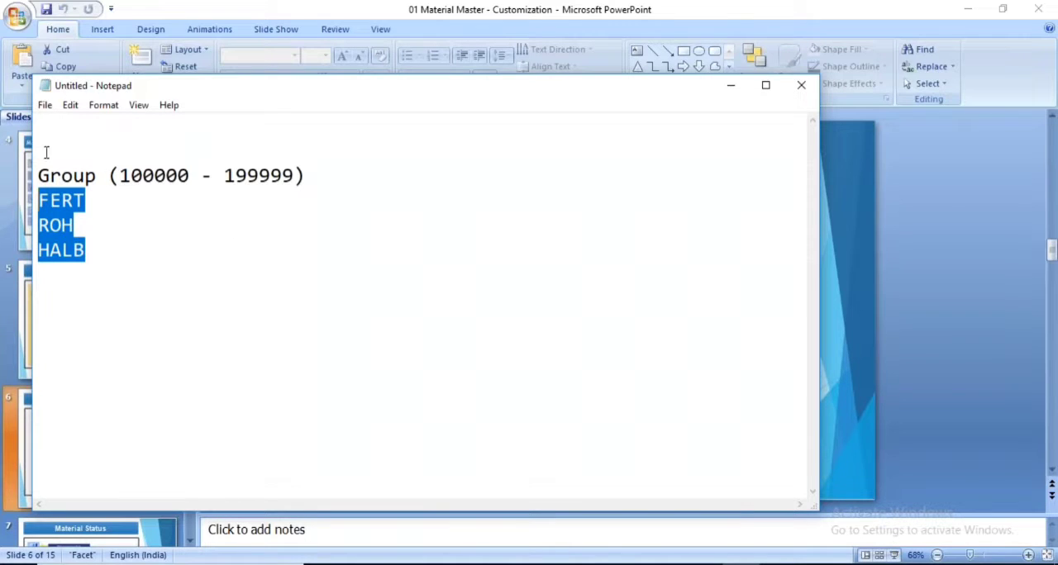
{"action": "left_click", "coordinate": [310, 175]}
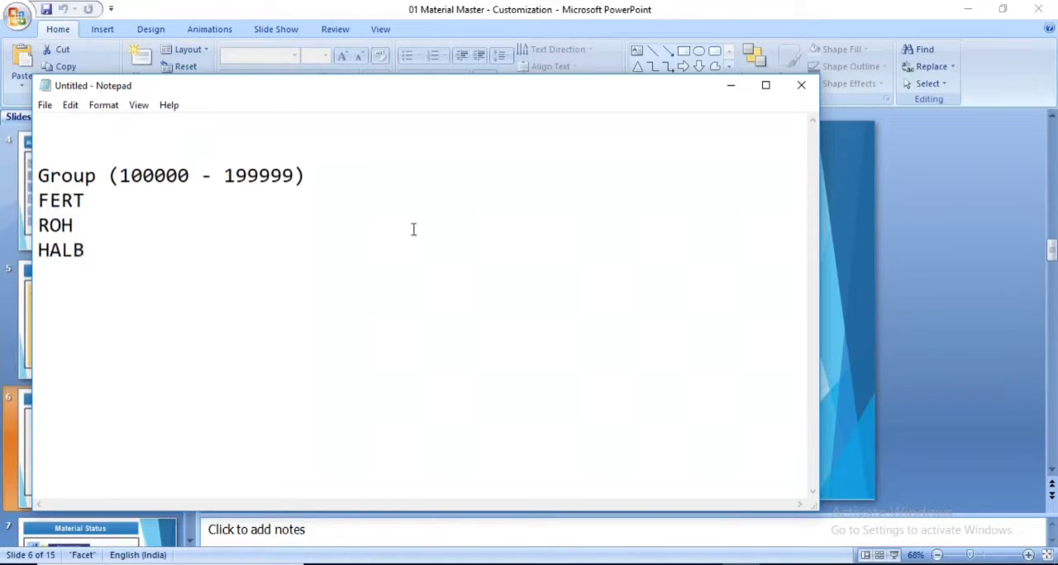
{"action": "key", "text": "Return"}
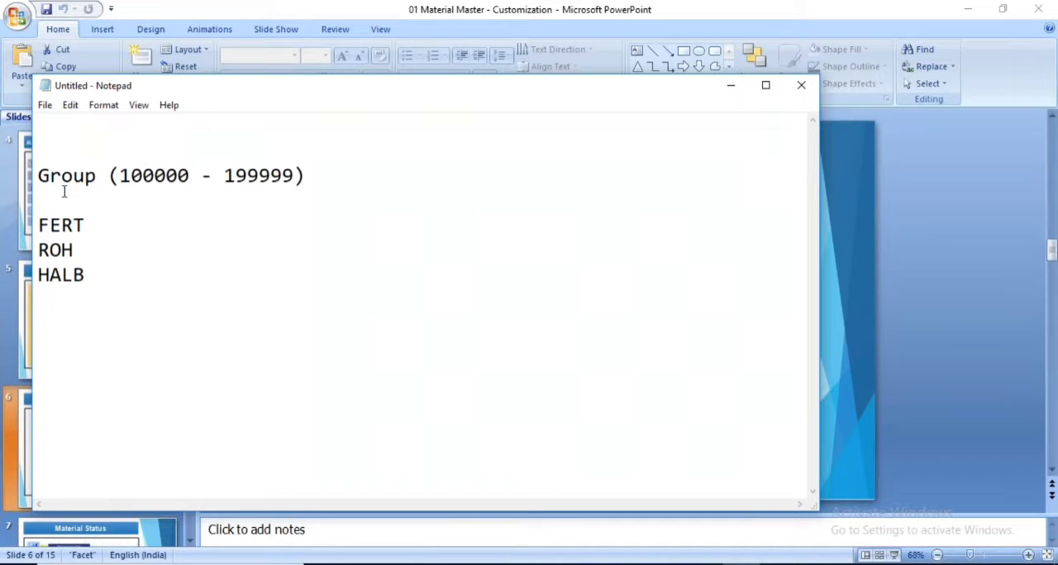
Insert the line Internal Number range above the Group line
{"action": "left_click", "coordinate": [54, 131]}
{"action": "key", "text": "Return"}
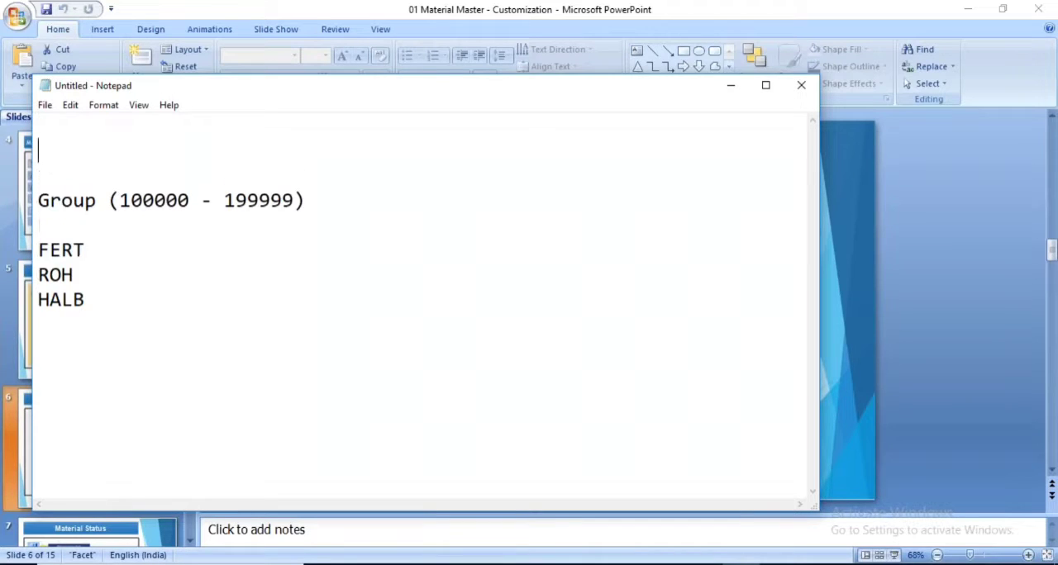
{"action": "type", "text": "Interna"}
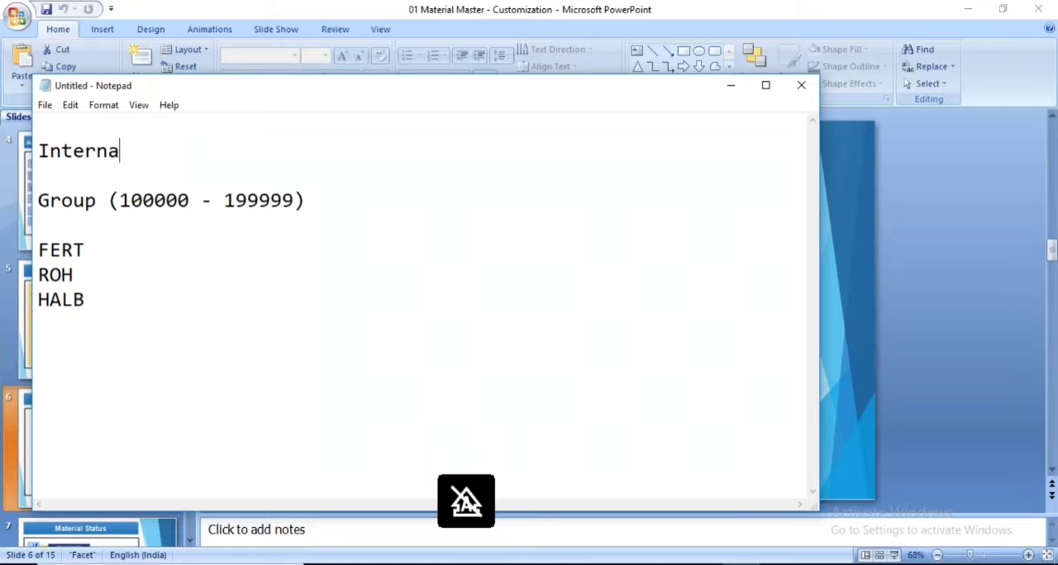
{"action": "type", "text": "l Number "}
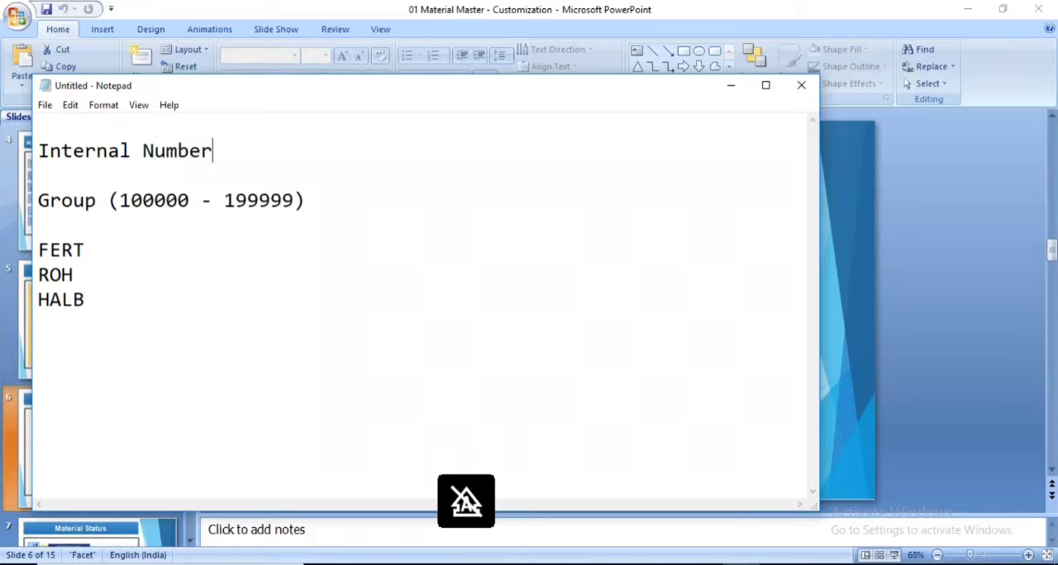
{"action": "type", "text": "range"}
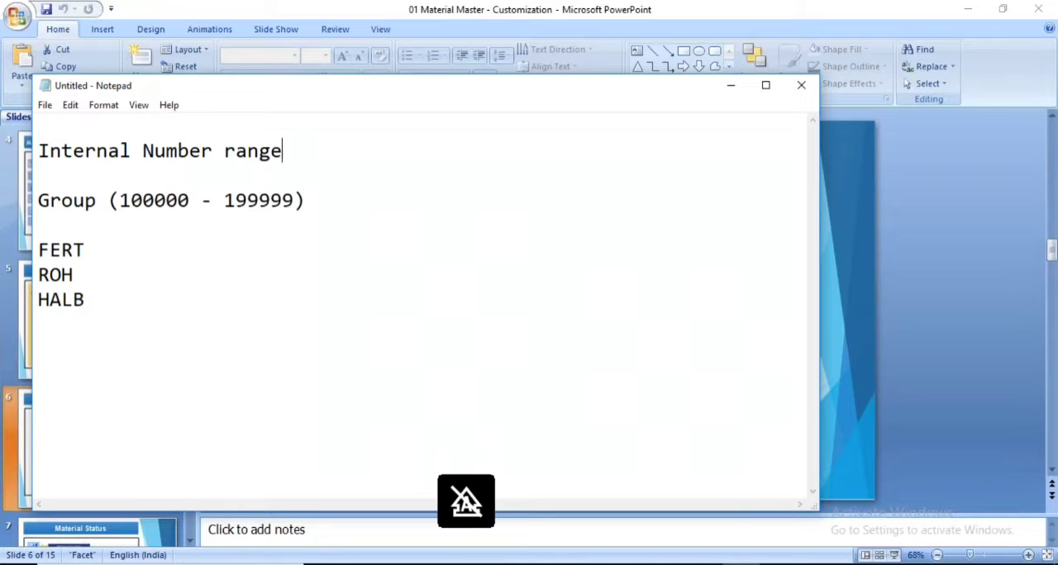
Add the line External Number Range directly below Internal Number range
{"action": "key", "text": "Return"}
{"action": "type", "text": "Exte"}
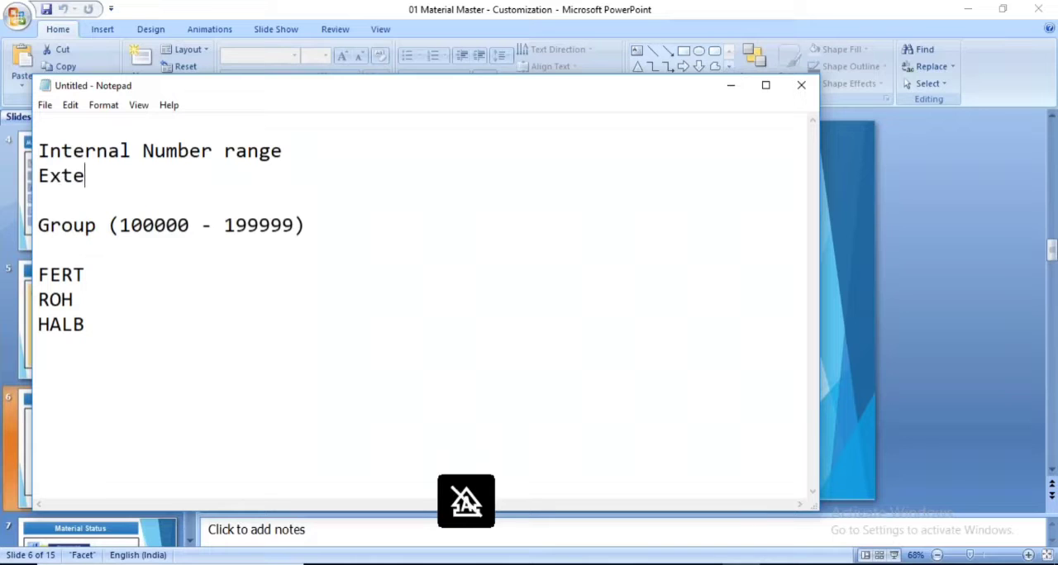
{"action": "type", "text": "Number Range"}
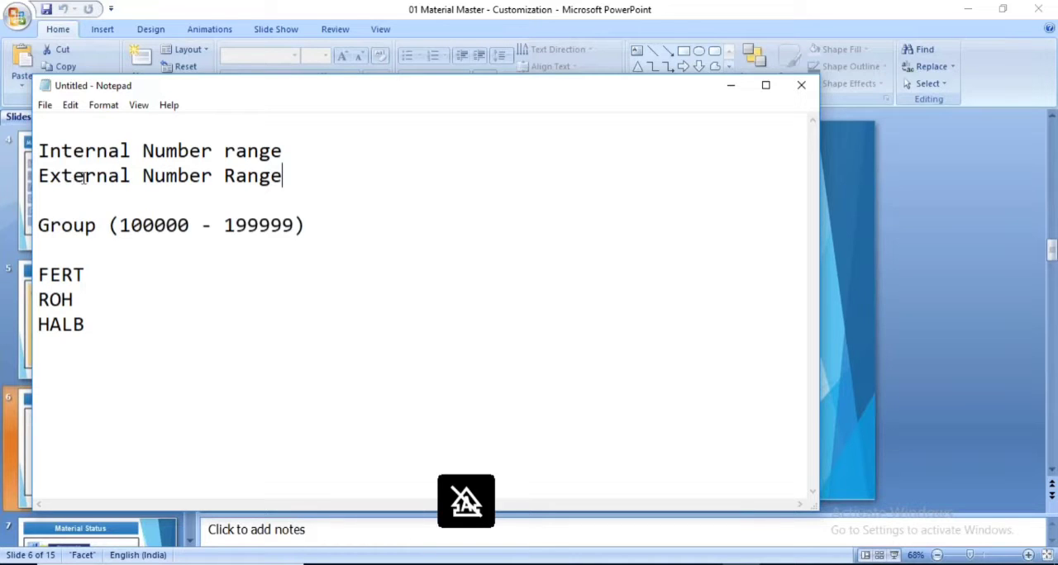
Review the note by highlighting the Group line, the FERT, ROH and HALB types and the number interval
{"action": "left_click", "coordinate": [86, 152]}
{"action": "left_click", "coordinate": [86, 229]}
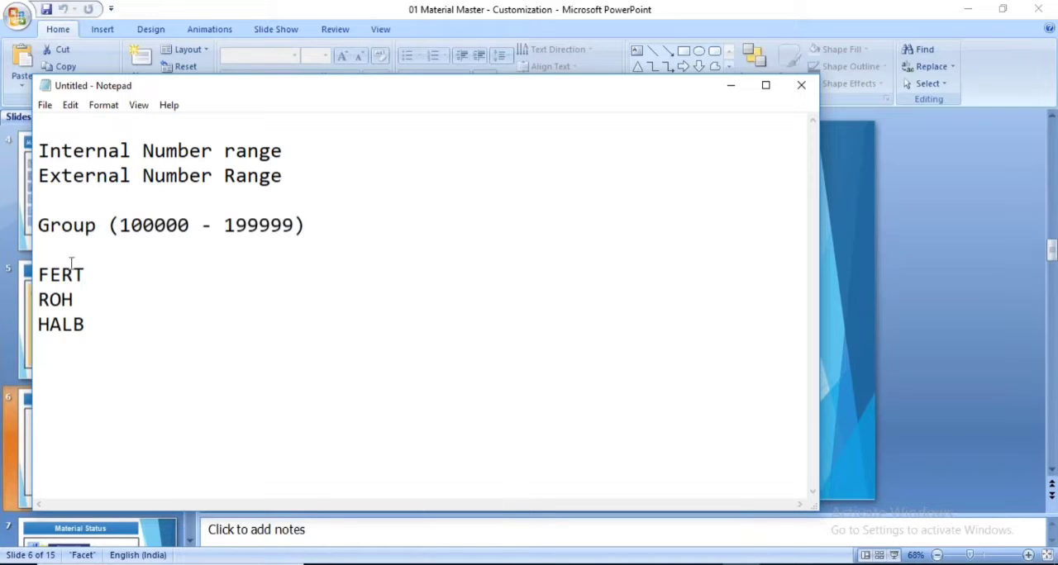
{"action": "left_click_drag", "start_coordinate": [40, 225], "coordinate": [307, 229]}
{"action": "left_click", "coordinate": [93, 332]}
{"action": "left_click_drag", "start_coordinate": [94, 331], "coordinate": [40, 276]}
{"action": "left_click", "coordinate": [73, 276]}
{"action": "left_click_drag", "start_coordinate": [120, 225], "coordinate": [296, 225]}
{"action": "left_click", "coordinate": [340, 253]}
Switch to SAP, leave the FERT material type settings and open Define Number Ranges for Each Material Type in the IMG
{"action": "left_click", "coordinate": [642, 498]}
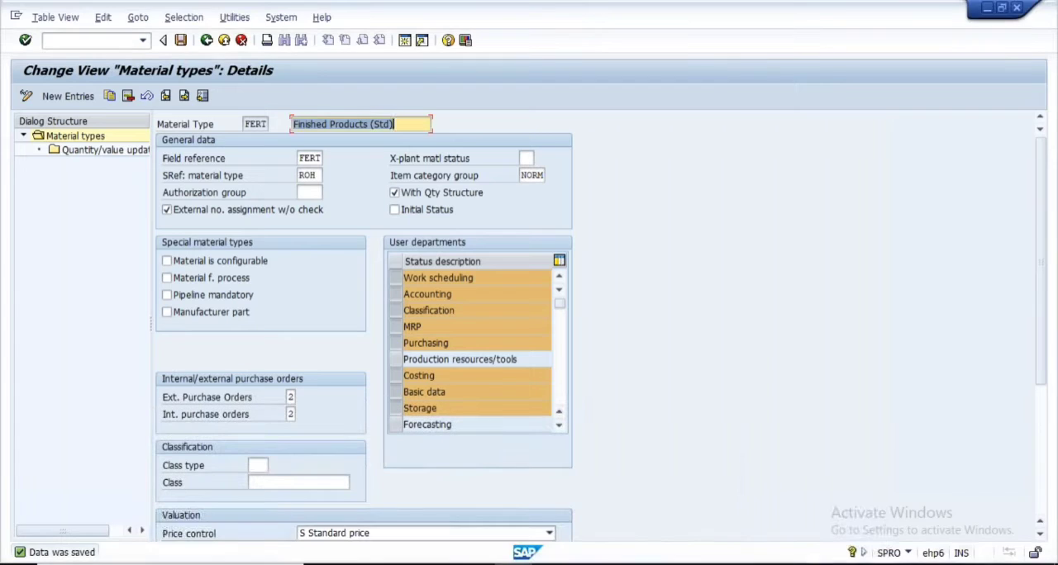
{"action": "left_click", "coordinate": [206, 40]}
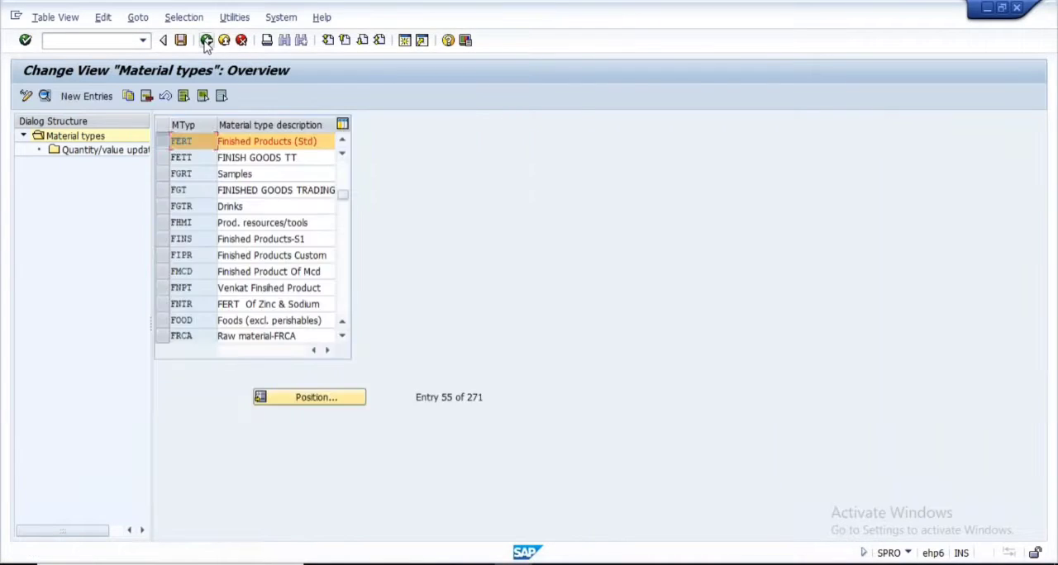
{"action": "left_click", "coordinate": [207, 41]}
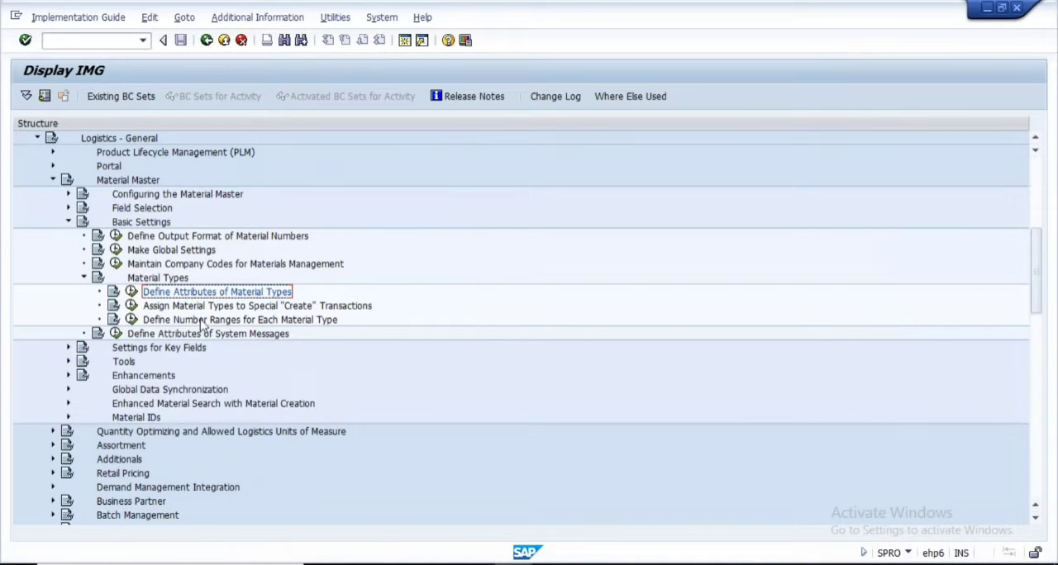
{"action": "left_click", "coordinate": [314, 323]}
{"action": "left_click", "coordinate": [132, 319]}
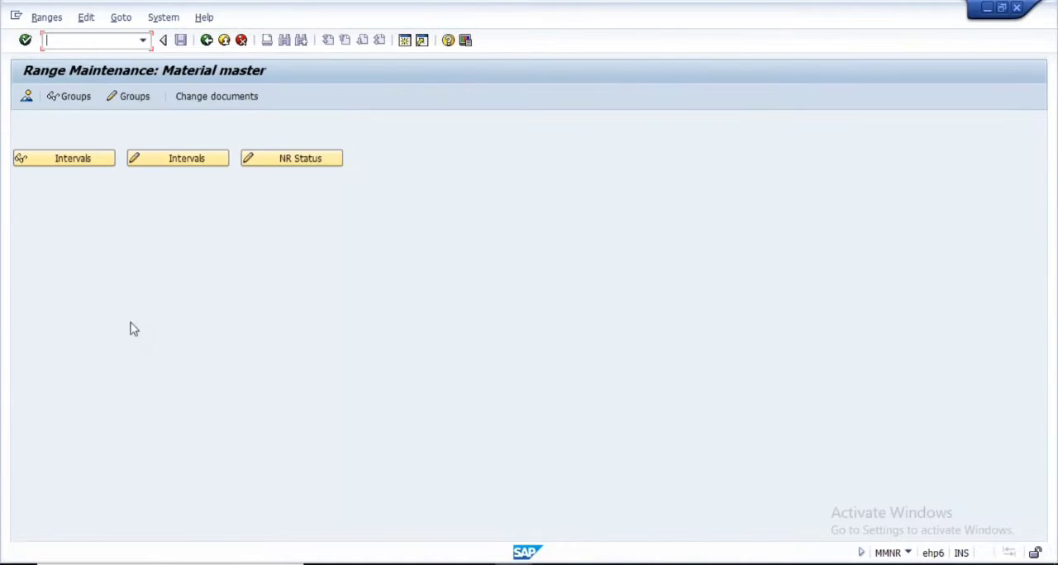
Display the number range groups for the material master and examine each group's material types and number intervals
{"action": "left_click", "coordinate": [70, 98]}
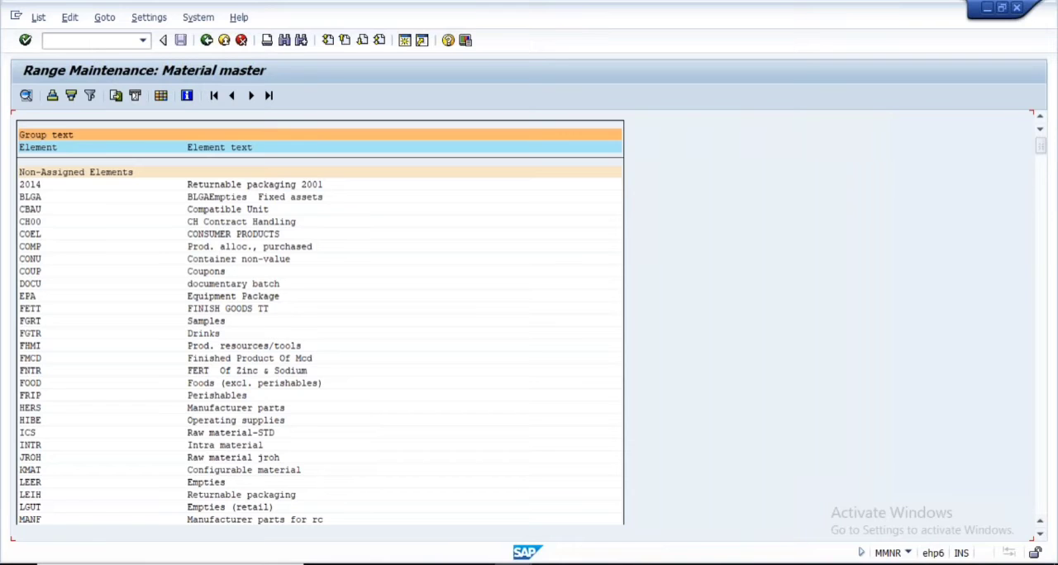
{"action": "key", "text": "F3"}
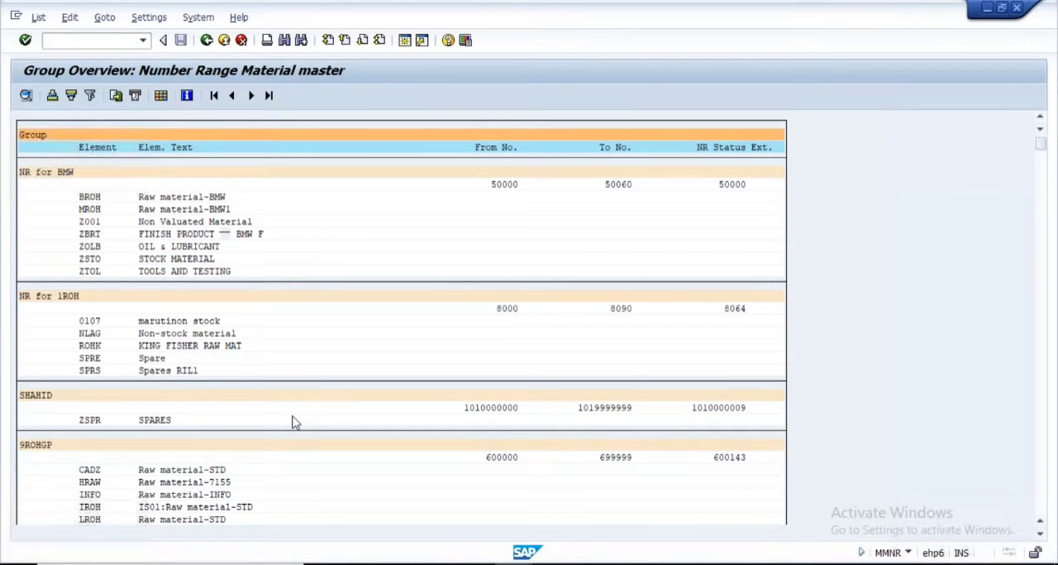
{"action": "scroll", "coordinate": [295, 422], "scroll_direction": "down", "scroll_amount": 2}
{"action": "scroll", "coordinate": [296, 422], "scroll_direction": "down", "scroll_amount": 1}
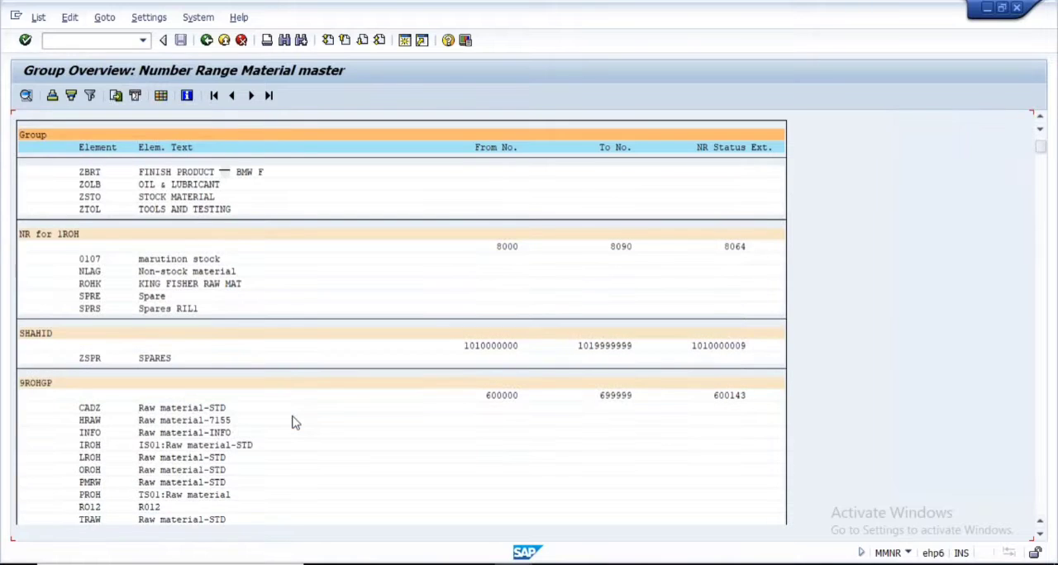
{"action": "scroll", "coordinate": [295, 423], "scroll_direction": "down", "scroll_amount": 4}
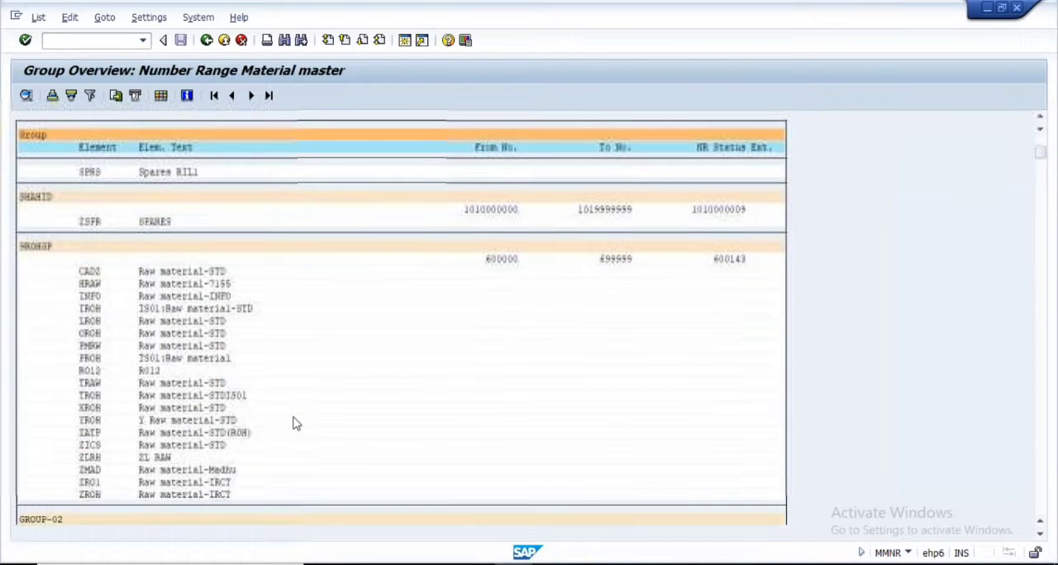
{"action": "scroll", "coordinate": [295, 423], "scroll_direction": "down", "scroll_amount": 1}
{"action": "scroll", "coordinate": [244, 444], "scroll_direction": "down", "scroll_amount": 1}
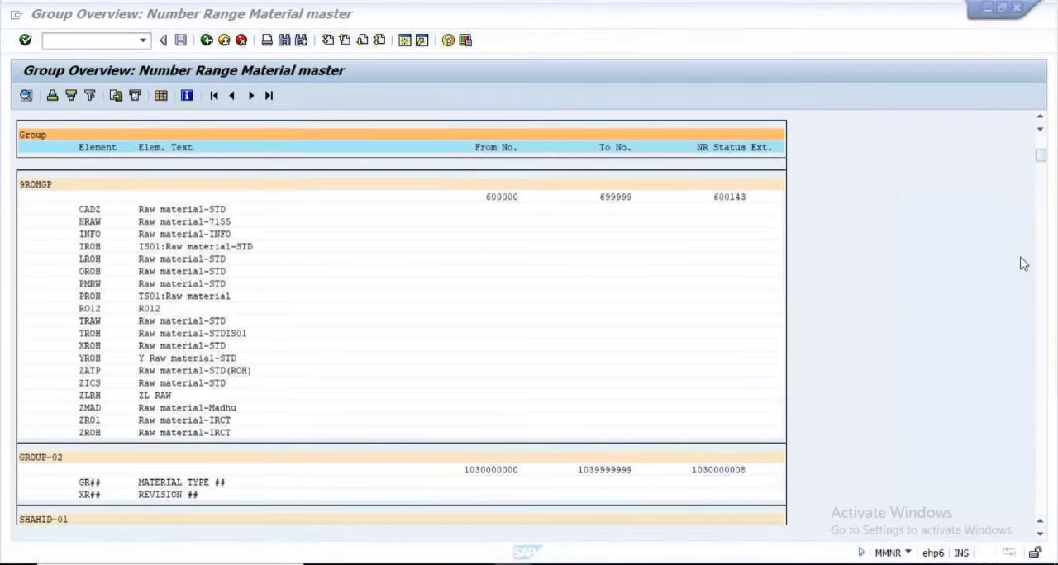
{"action": "left_click_drag", "start_coordinate": [1041, 157], "coordinate": [1043, 320]}
{"action": "scroll", "coordinate": [889, 448], "scroll_direction": "down", "scroll_amount": 3}
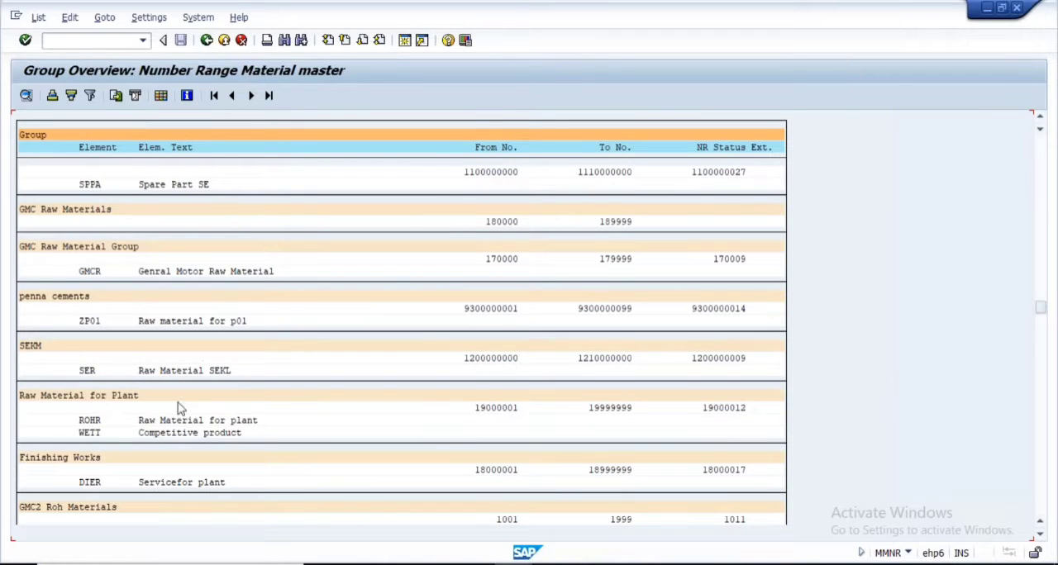
{"action": "scroll", "coordinate": [179, 415], "scroll_direction": "down", "scroll_amount": 4}
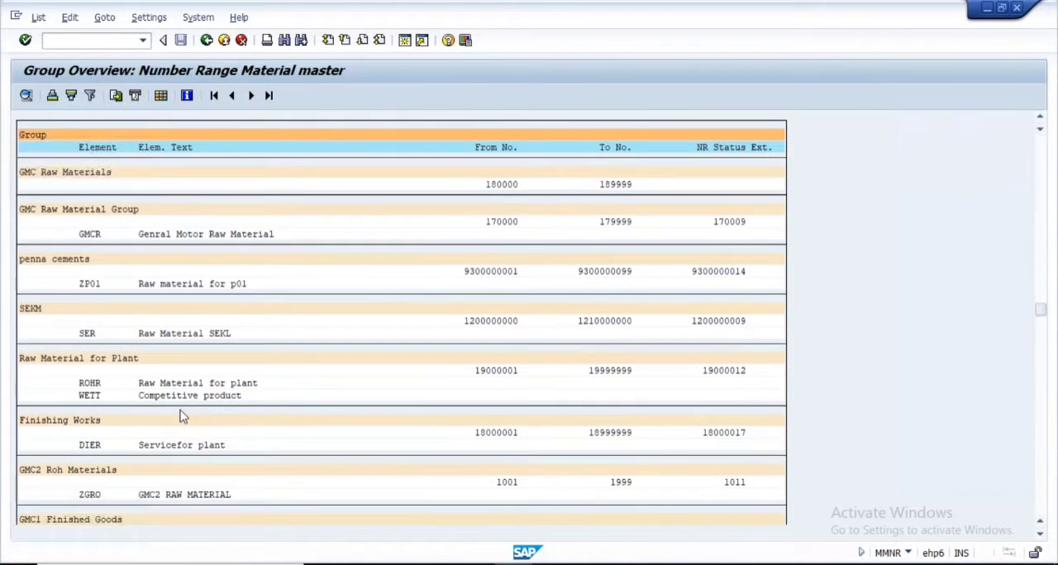
{"action": "scroll", "coordinate": [182, 416], "scroll_direction": "down", "scroll_amount": 2}
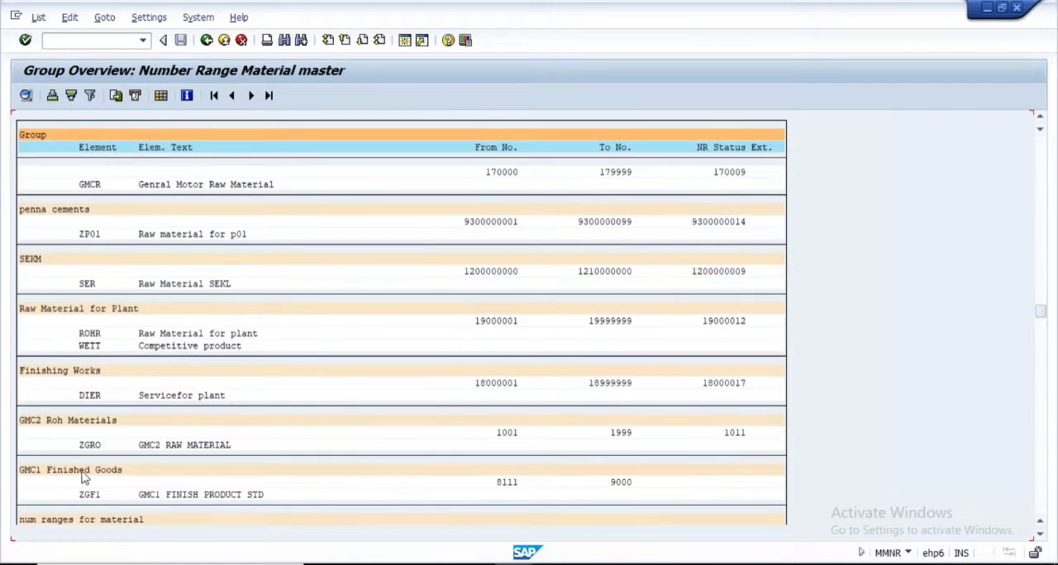
Highlight the GMC1 Finished Goods group and its interval, review the groups further down and leave the group overview
{"action": "left_click", "coordinate": [609, 484]}
{"action": "left_click", "coordinate": [84, 469]}
{"action": "scroll", "coordinate": [1048, 414], "scroll_direction": "down", "scroll_amount": 1}
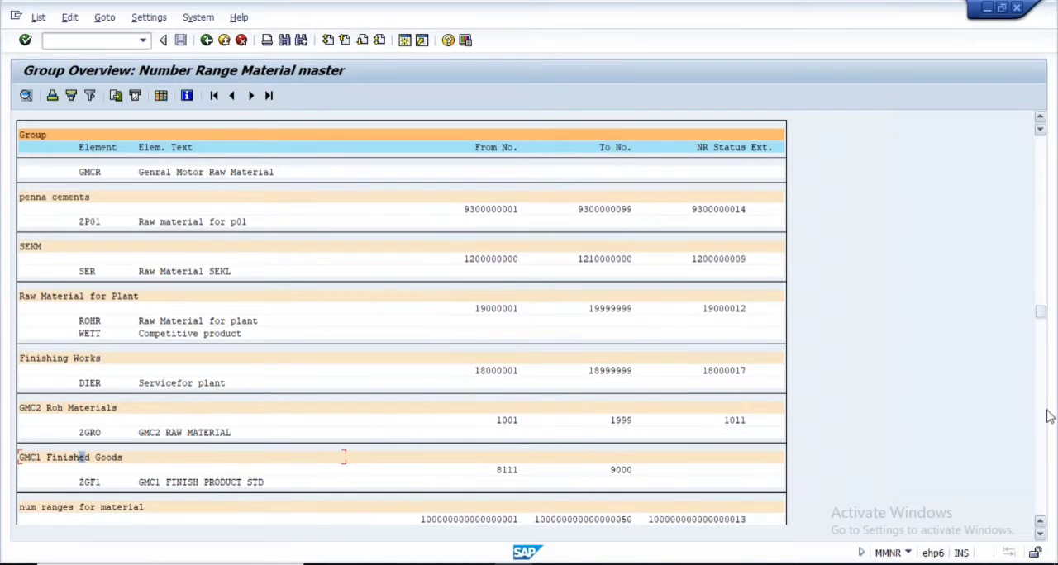
{"action": "scroll", "coordinate": [1046, 438], "scroll_direction": "down", "scroll_amount": 5}
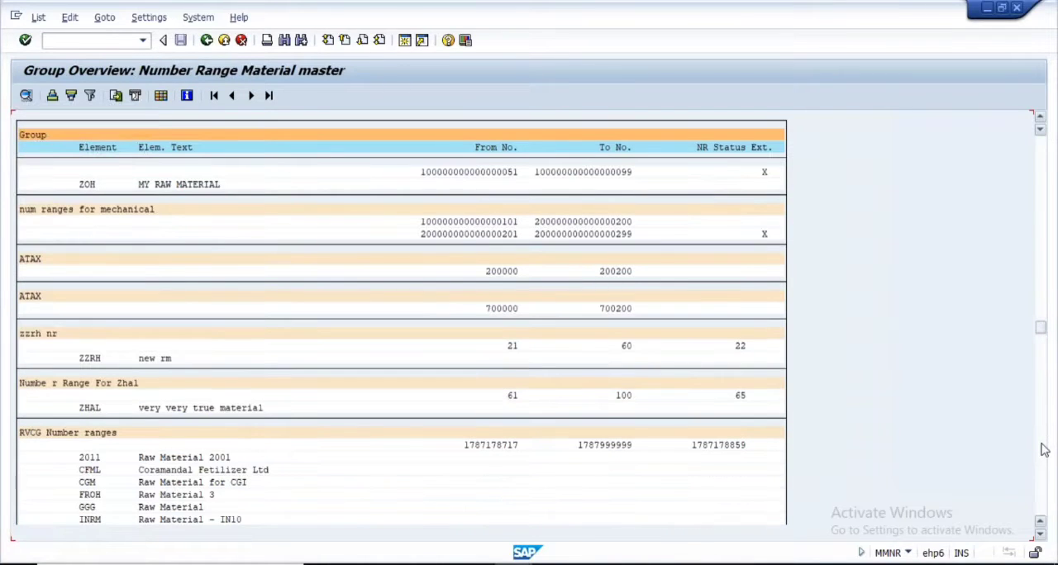
{"action": "scroll", "coordinate": [1045, 449], "scroll_direction": "down", "scroll_amount": 5}
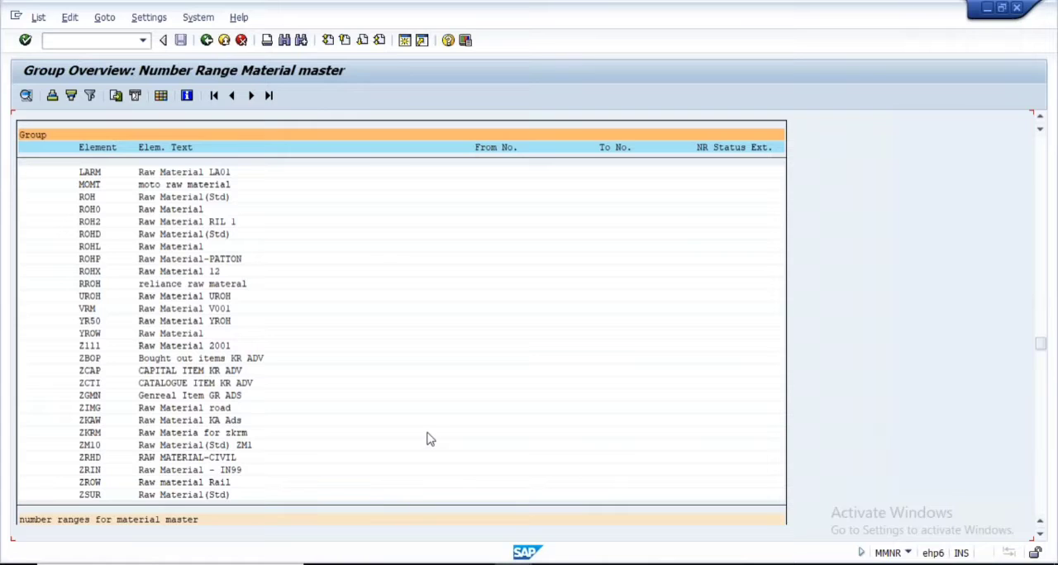
{"action": "left_click", "coordinate": [207, 41]}
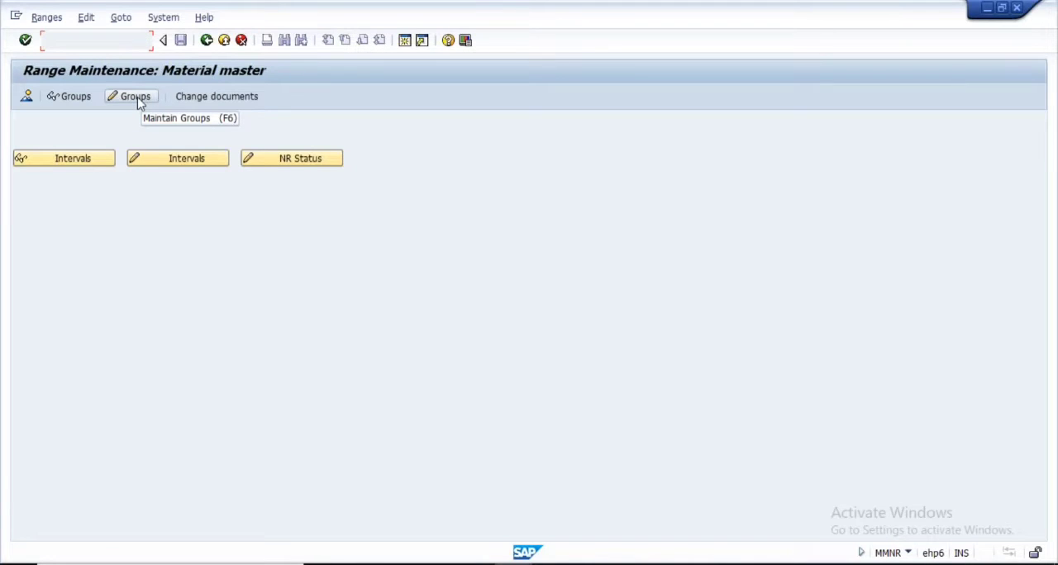
Create a new number range group in group maintenance and name it savan_new_group
{"action": "left_click", "coordinate": [139, 100]}
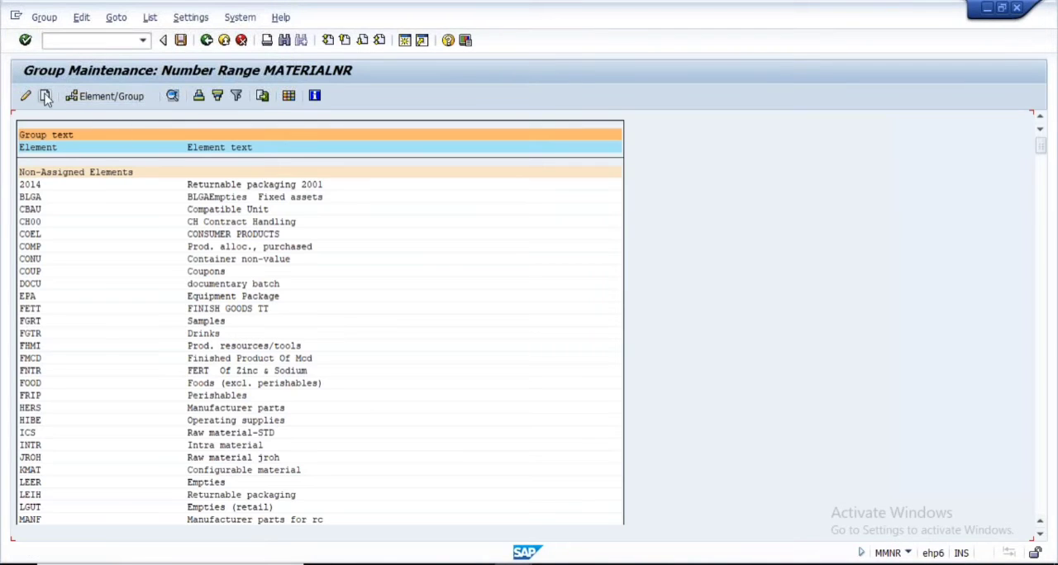
{"action": "left_click", "coordinate": [45, 97]}
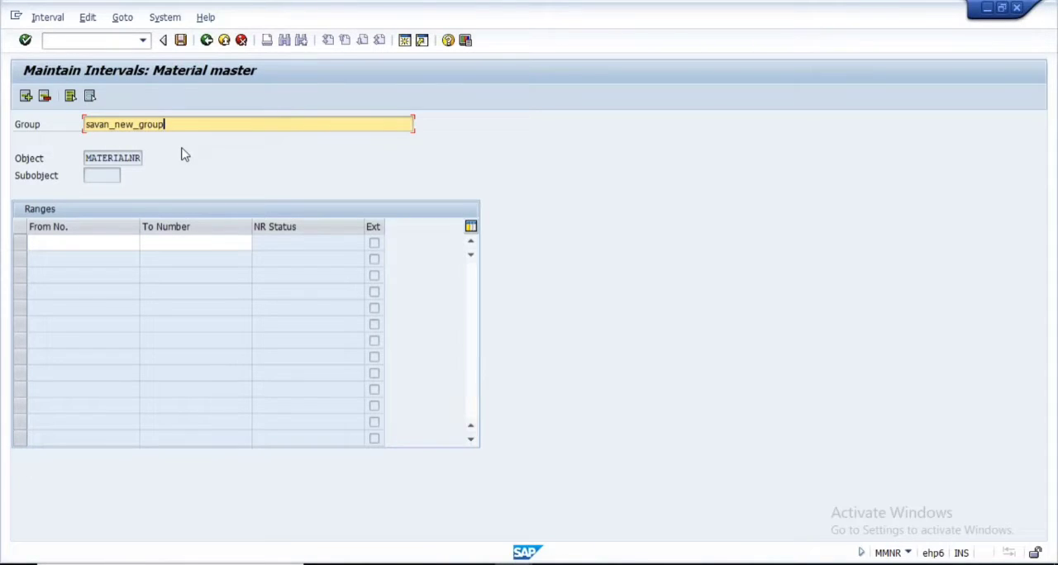
{"action": "left_click_drag", "start_coordinate": [166, 124], "coordinate": [84, 124]}
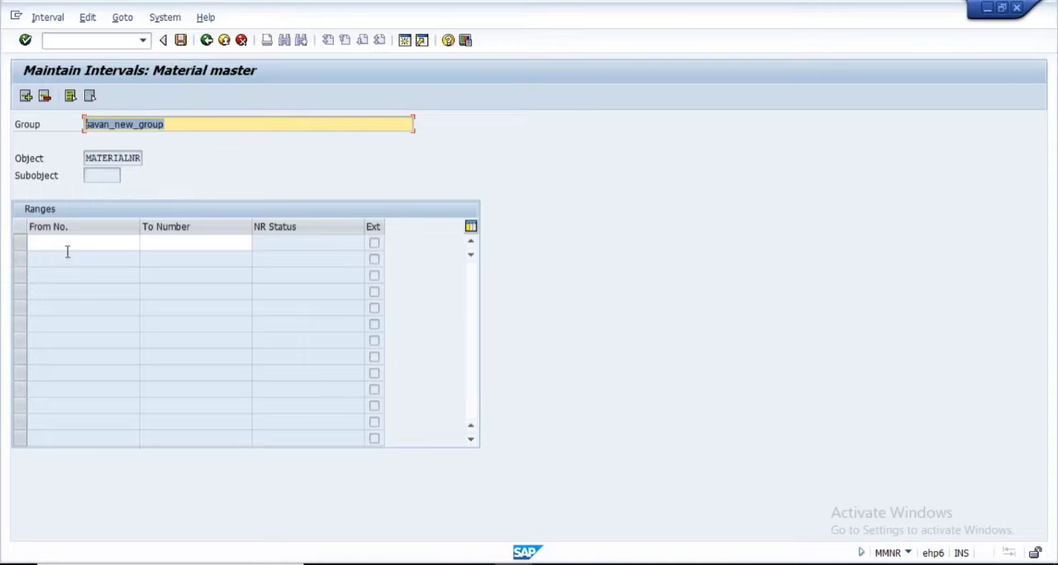
{"action": "left_click", "coordinate": [62, 238]}
{"action": "type", "text": "100"}
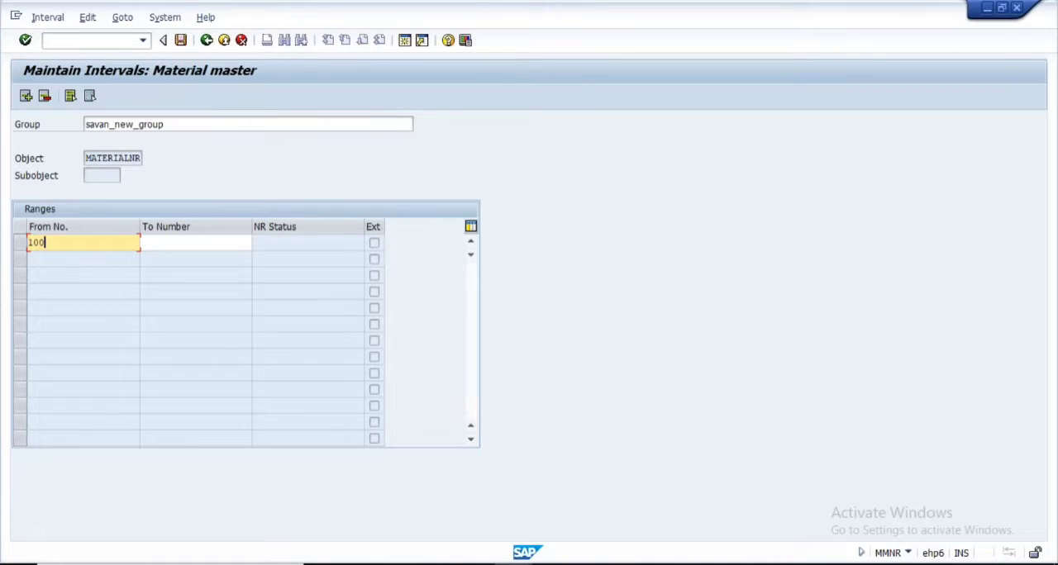
{"action": "type", "text": "000"}
{"action": "key", "text": "BackSpace"}
{"action": "key", "text": "BackSpace"}
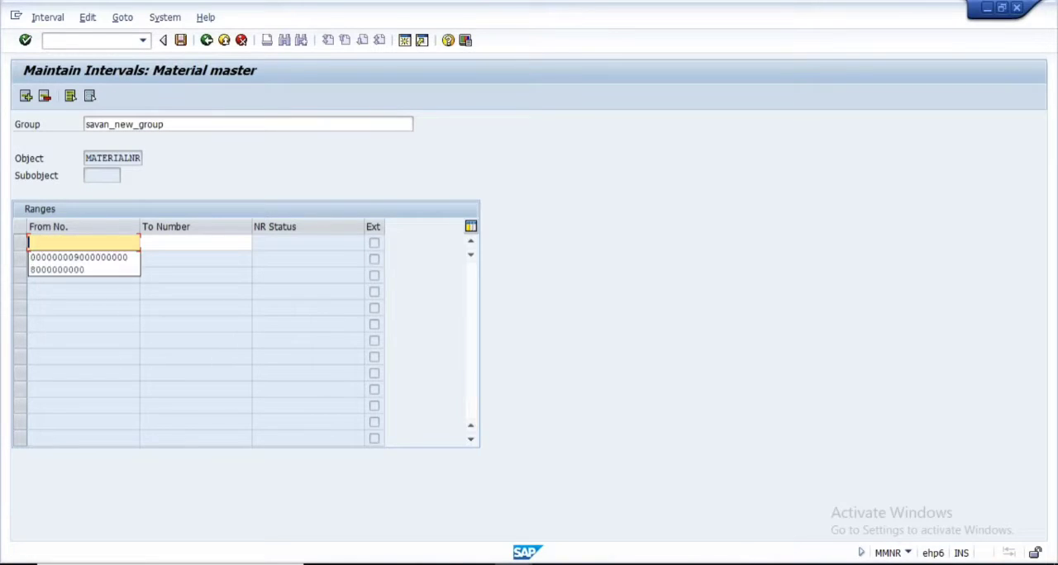
{"action": "left_click", "coordinate": [80, 270]}
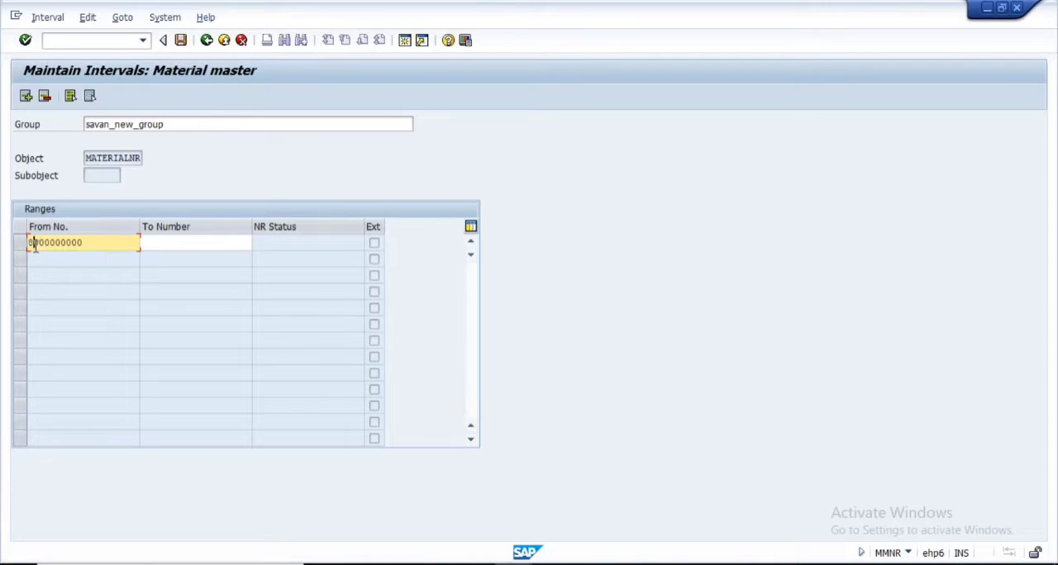
{"action": "type", "text": "5"}
{"action": "left_click_drag", "start_coordinate": [86, 244], "coordinate": [6, 246]}
{"action": "key", "text": "ctrl+c"}
{"action": "left_click", "coordinate": [209, 245]}
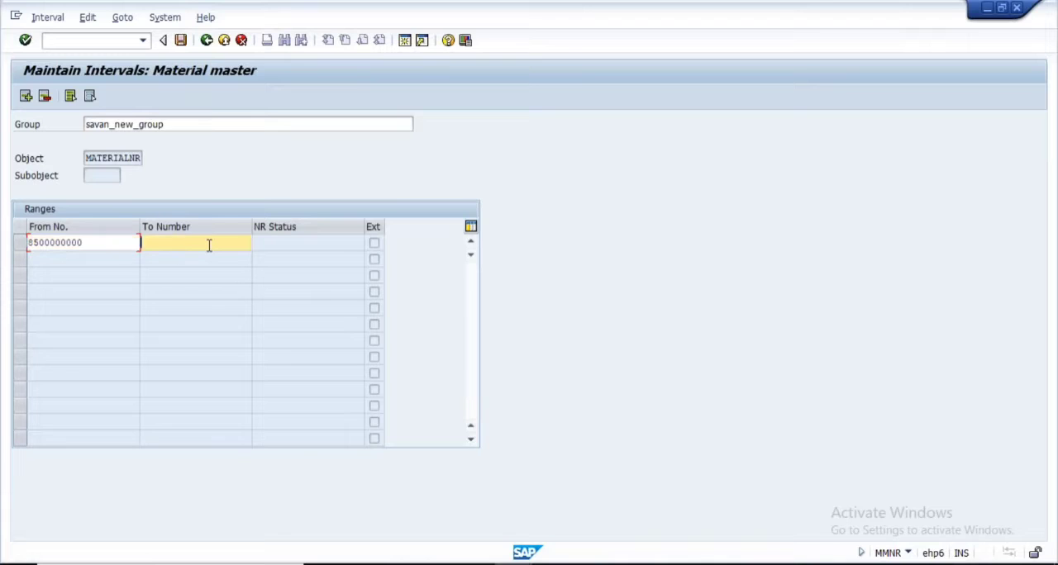
{"action": "key", "text": "ctrl+v"}
{"action": "left_click", "coordinate": [38, 244]}
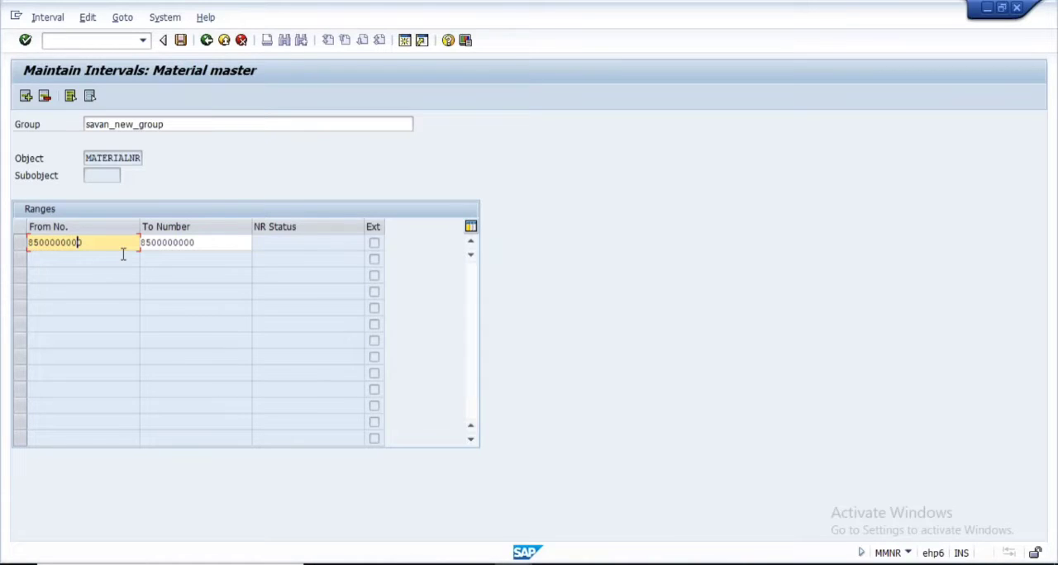
{"action": "left_click", "coordinate": [203, 245]}
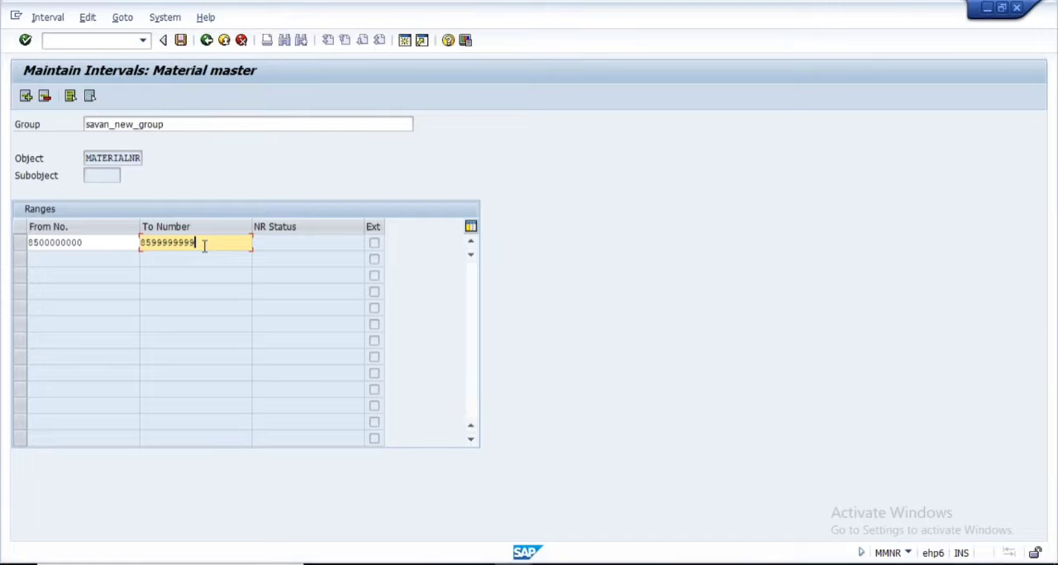
{"action": "key", "text": "Return"}
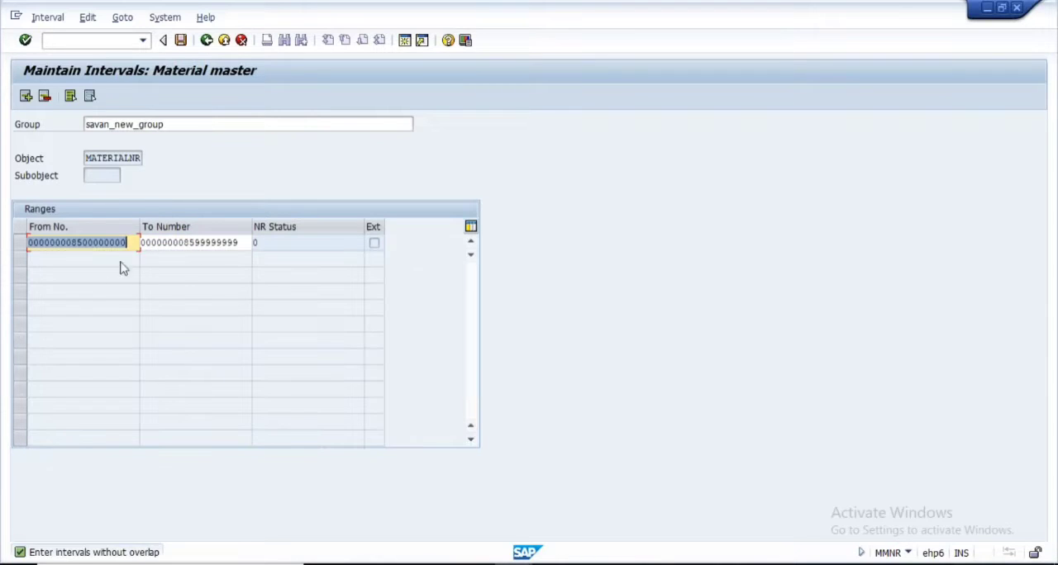
{"action": "left_click", "coordinate": [81, 246]}
{"action": "type", "text": "6"}
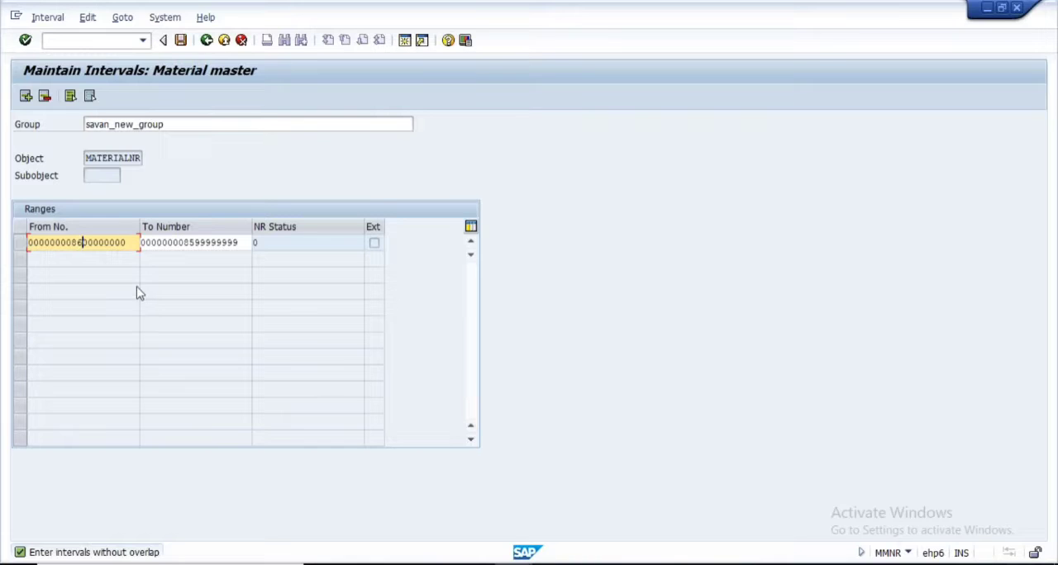
{"action": "left_click", "coordinate": [189, 242]}
{"action": "type", "text": "6"}
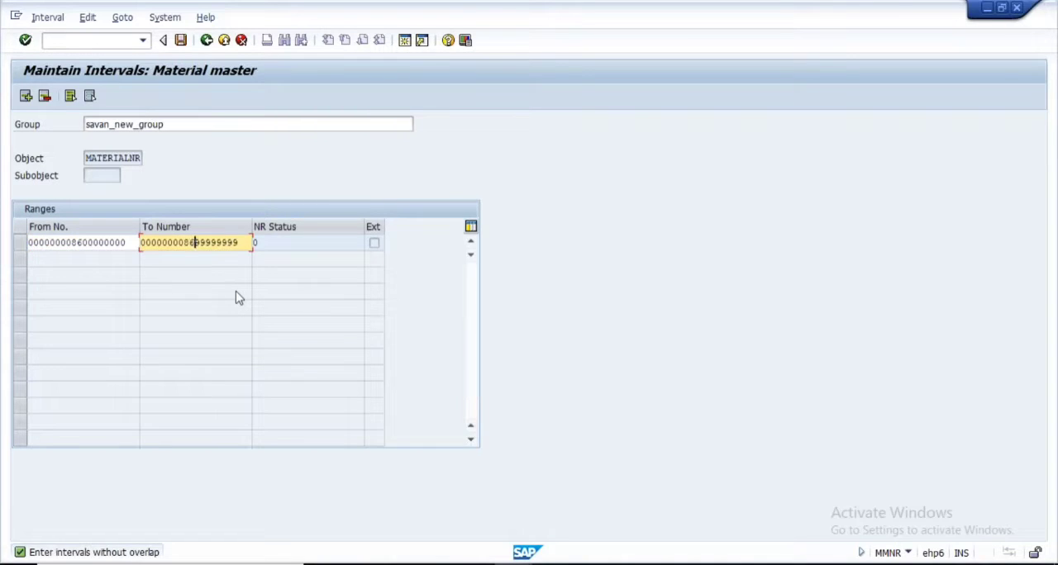
{"action": "key", "text": "Return"}
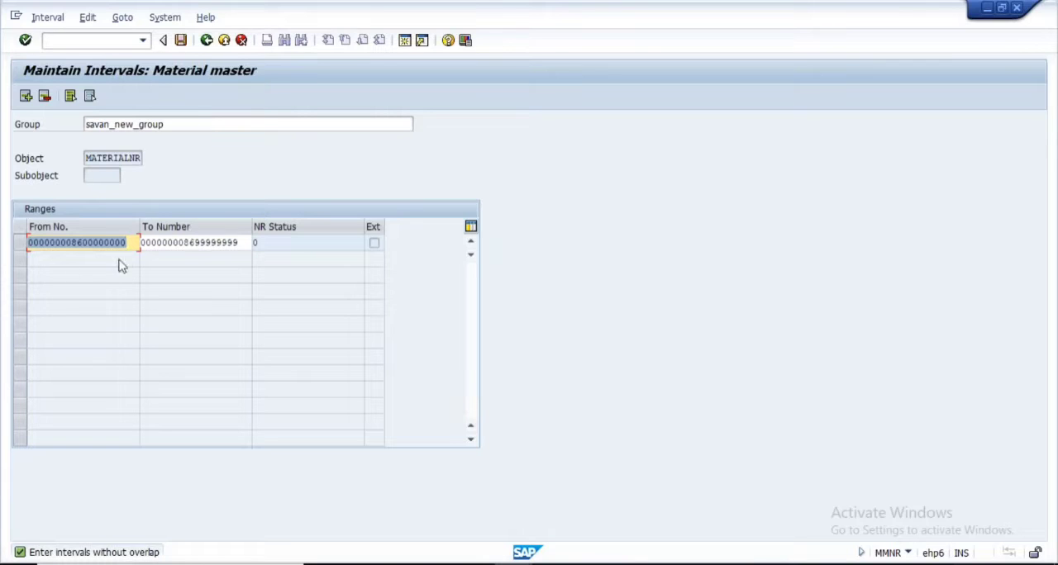
Review the end number and the group name, and save the new number range group
{"action": "left_click", "coordinate": [168, 242]}
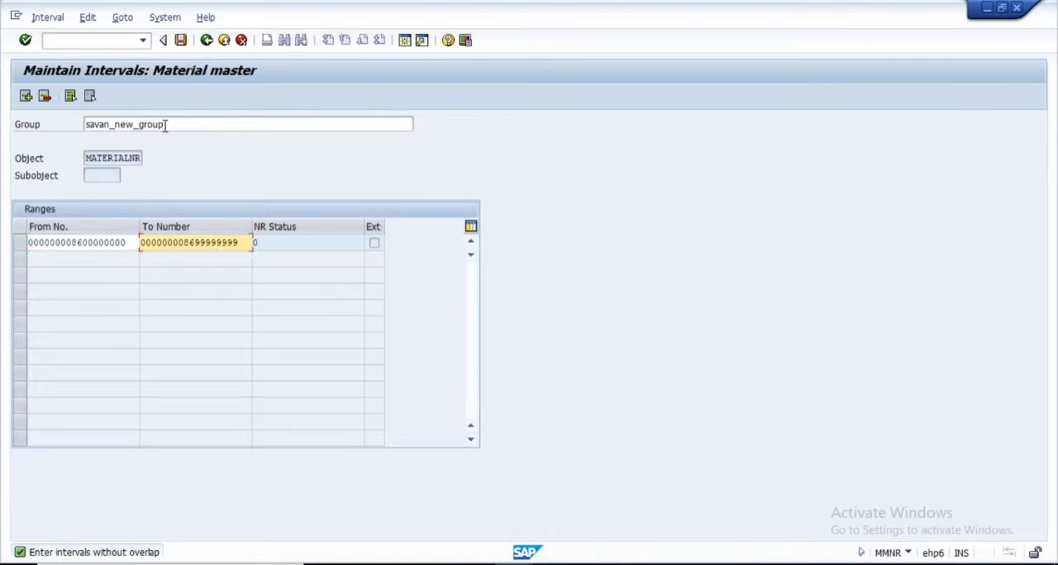
{"action": "left_click_drag", "start_coordinate": [165, 124], "coordinate": [45, 123]}
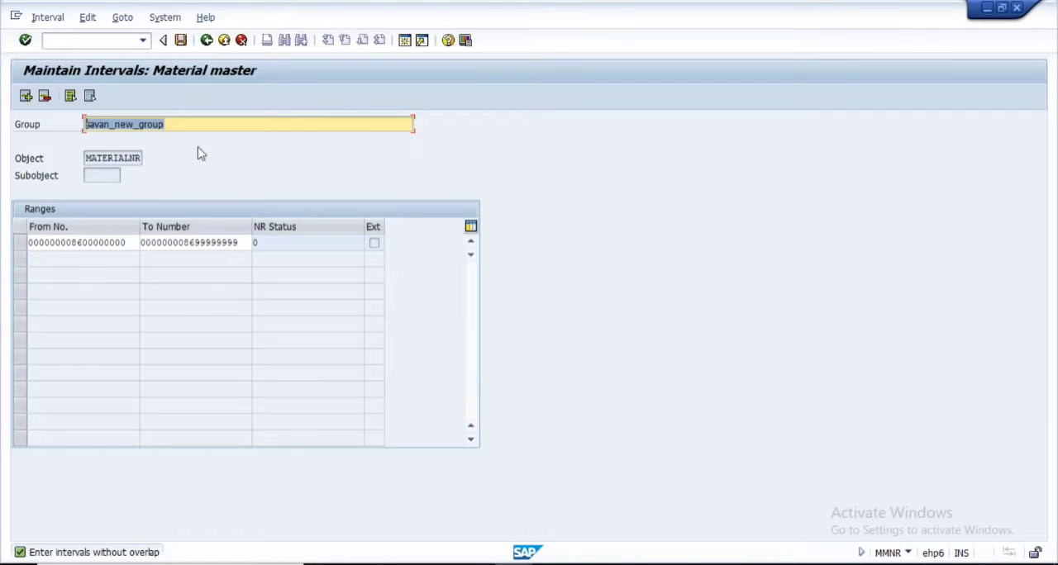
{"action": "key", "text": "ctrl+s"}
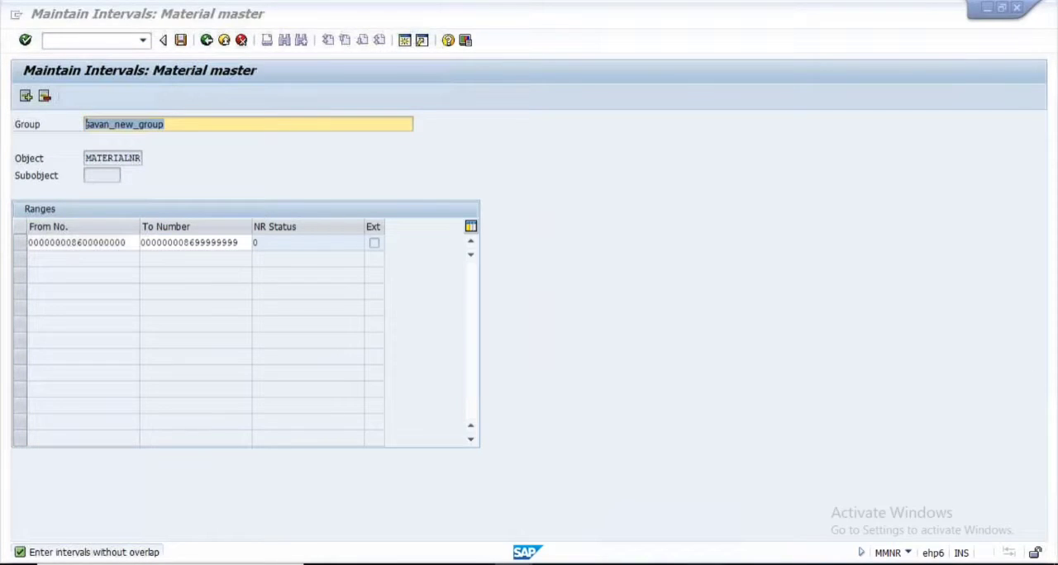
Switch to PowerPoint to view the Number Assignment for Materials slide, and return to the SAP Maintain Intervals window
{"action": "left_click", "coordinate": [558, 564]}
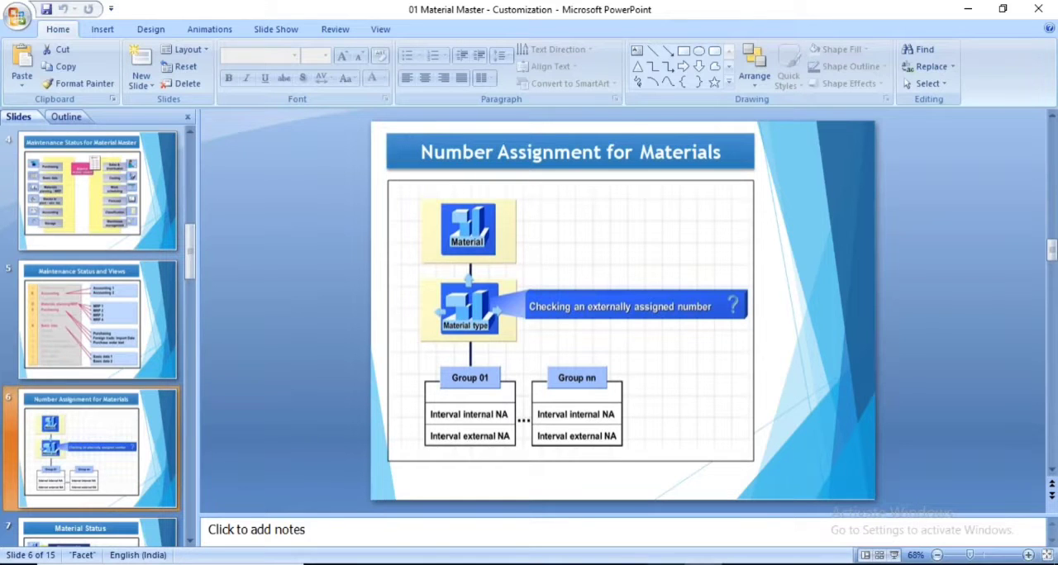
{"action": "mouse_move", "coordinate": [510, 562]}
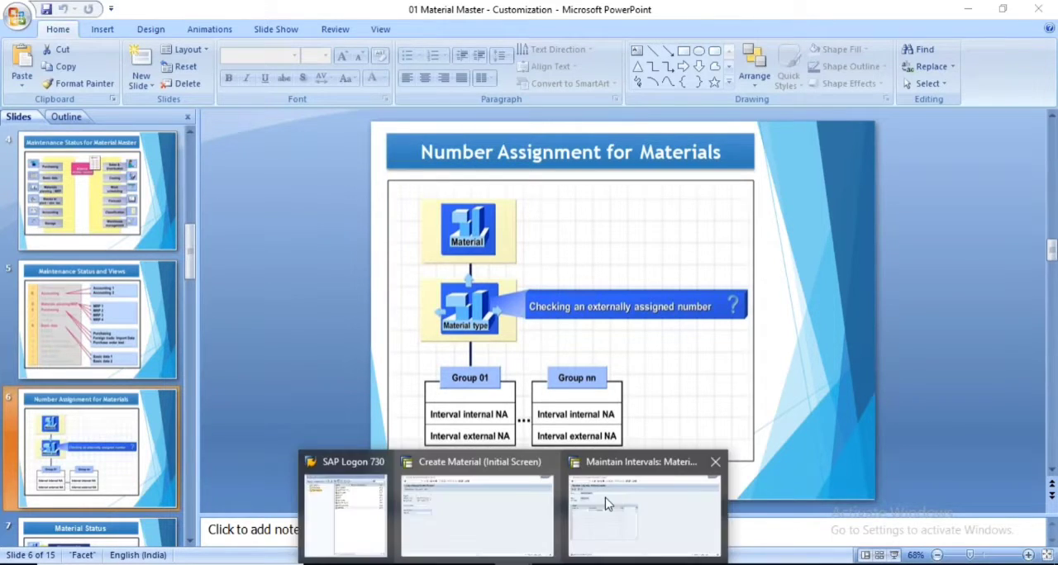
{"action": "left_click", "coordinate": [640, 513]}
Leave interval maintenance and return to the Group Maintenance list for number range MATERIALNR
{"action": "left_click", "coordinate": [208, 43]}
{"action": "left_click", "coordinate": [209, 42]}
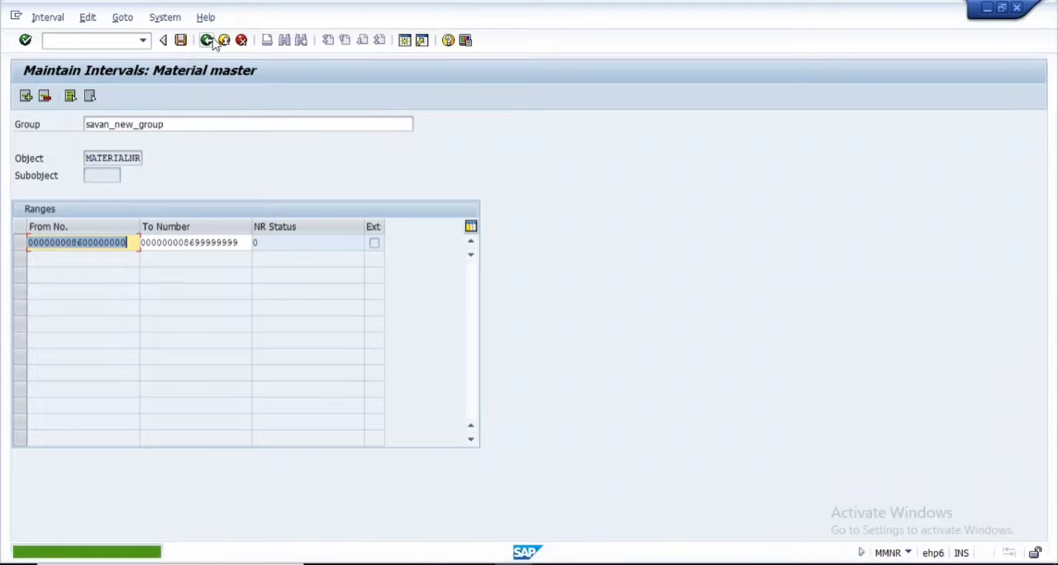
{"action": "left_click", "coordinate": [222, 42]}
{"action": "left_click", "coordinate": [242, 40]}
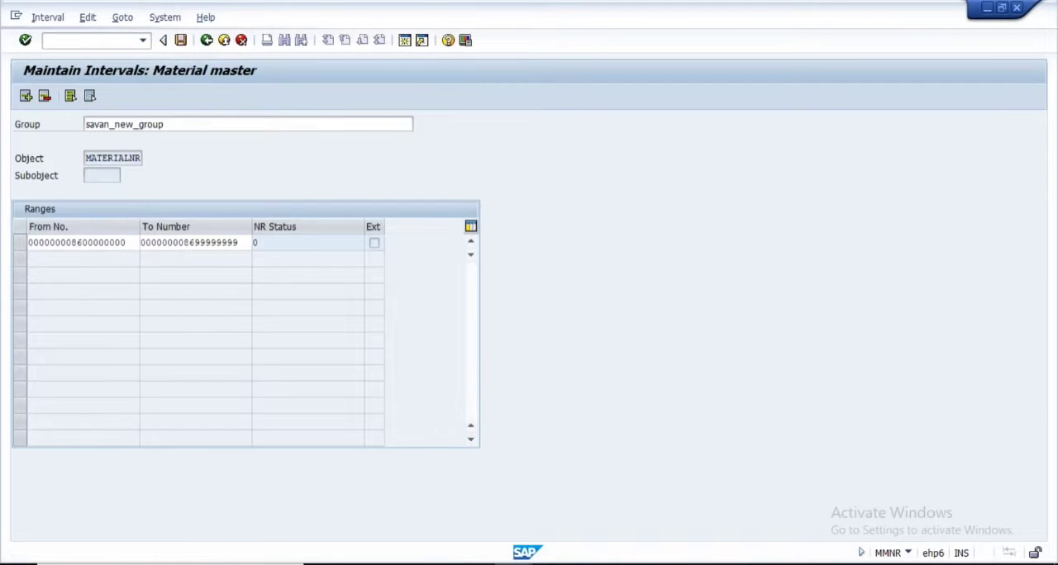
{"action": "left_click", "coordinate": [215, 339]}
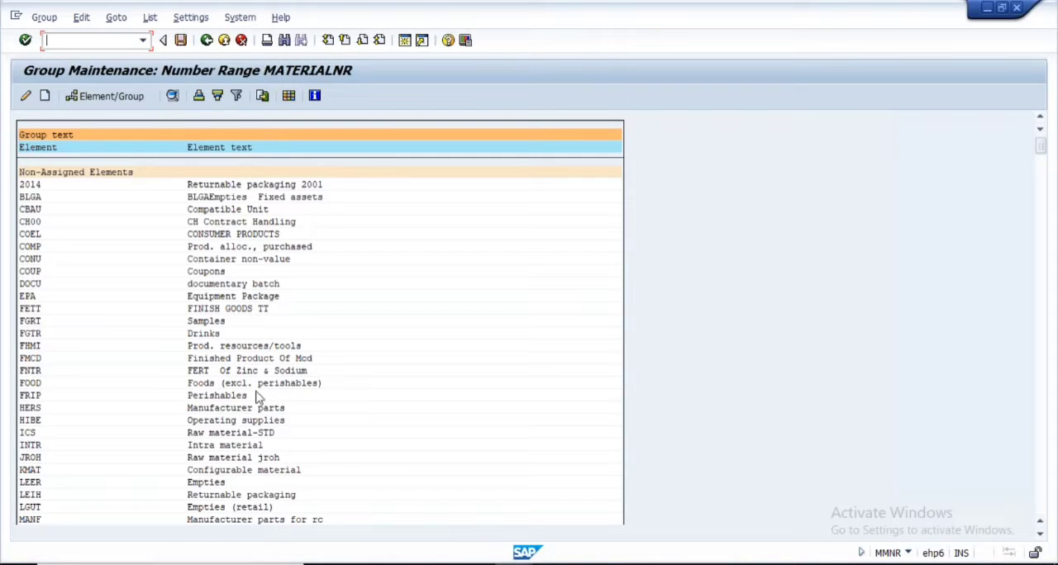
Look through the MATERIALNR number range groups and the material types assigned to each, from the non-assigned elements to the STAG product groups
{"action": "scroll", "coordinate": [1042, 390], "scroll_direction": "down", "scroll_amount": 2}
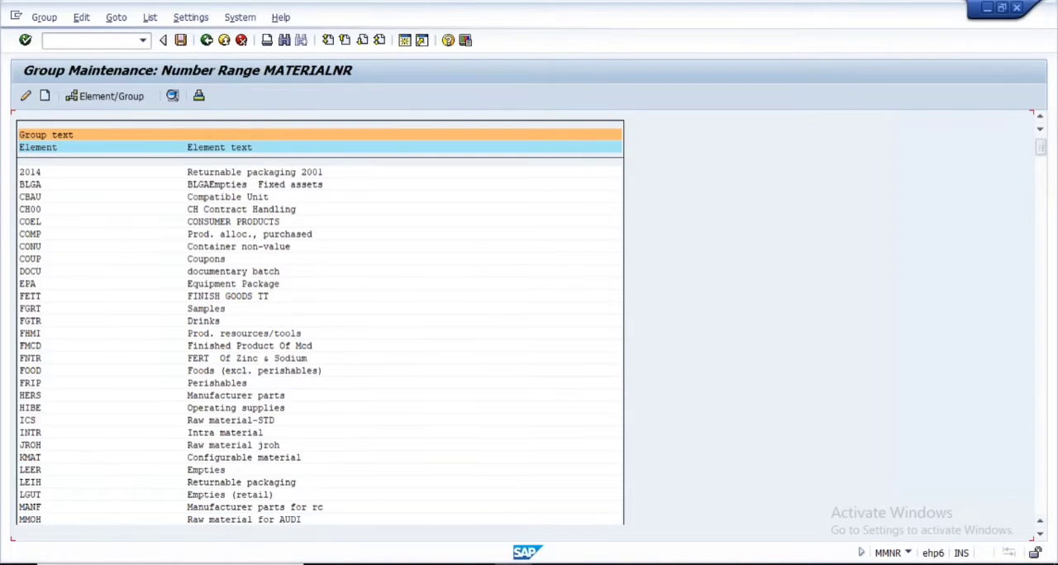
{"action": "left_click", "coordinate": [1041, 390]}
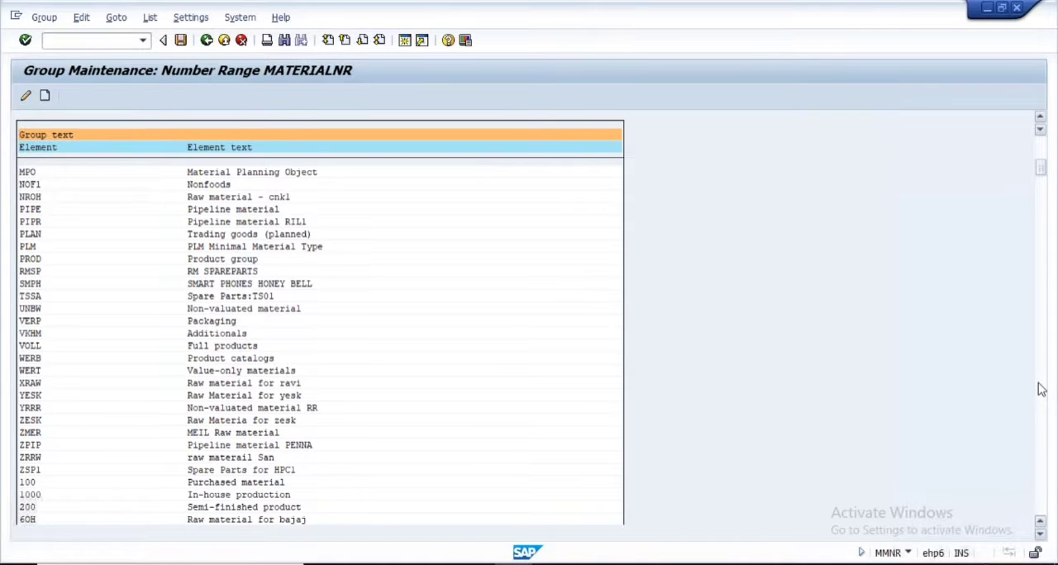
{"action": "left_click", "coordinate": [1041, 390]}
{"action": "left_click", "coordinate": [1042, 390]}
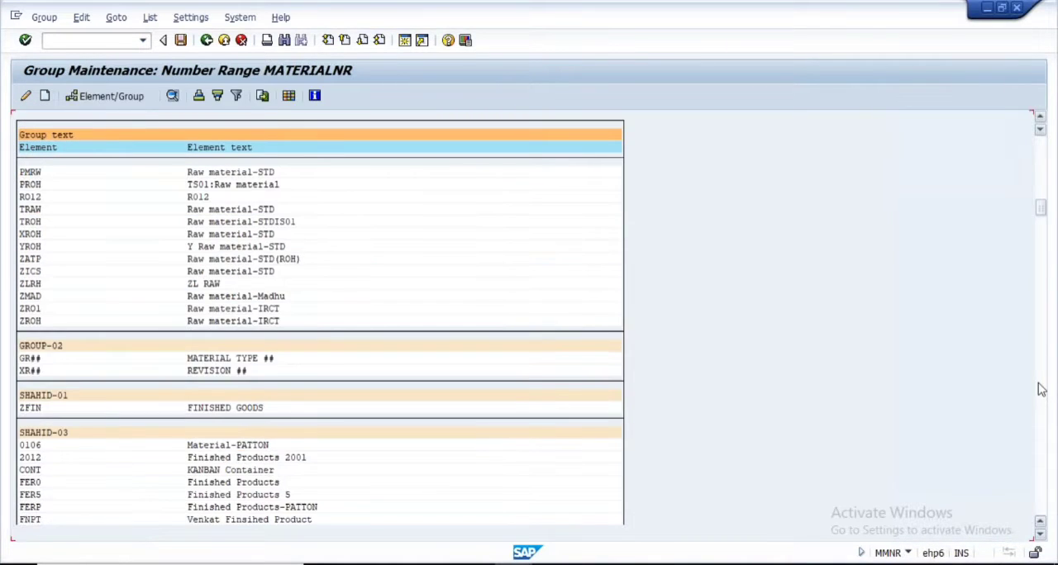
{"action": "left_click", "coordinate": [1041, 390]}
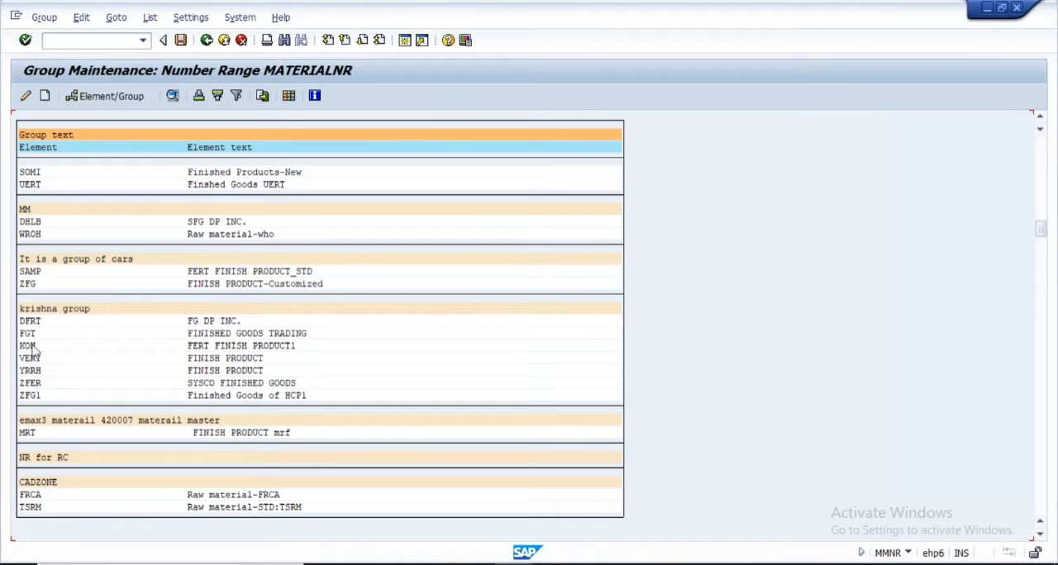
{"action": "scroll", "coordinate": [90, 339], "scroll_direction": "up", "scroll_amount": 1}
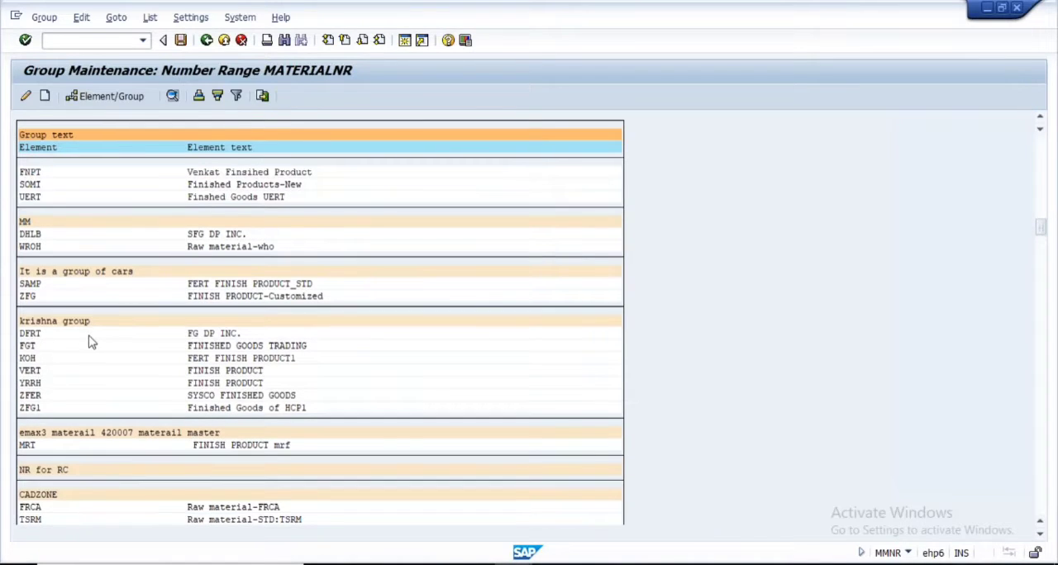
{"action": "scroll", "coordinate": [91, 342], "scroll_direction": "up", "scroll_amount": 3}
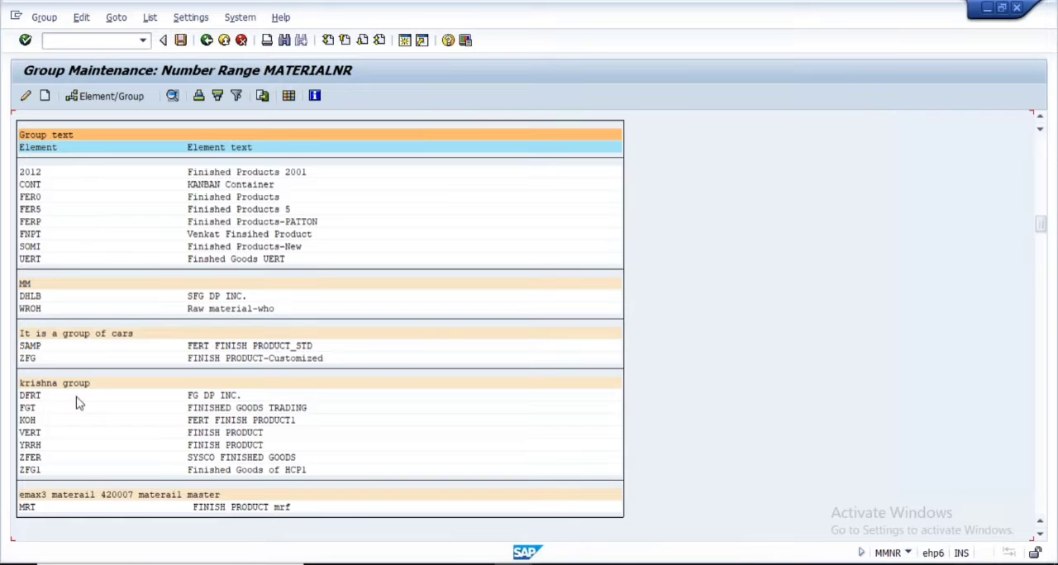
{"action": "scroll", "coordinate": [78, 403], "scroll_direction": "down", "scroll_amount": 3}
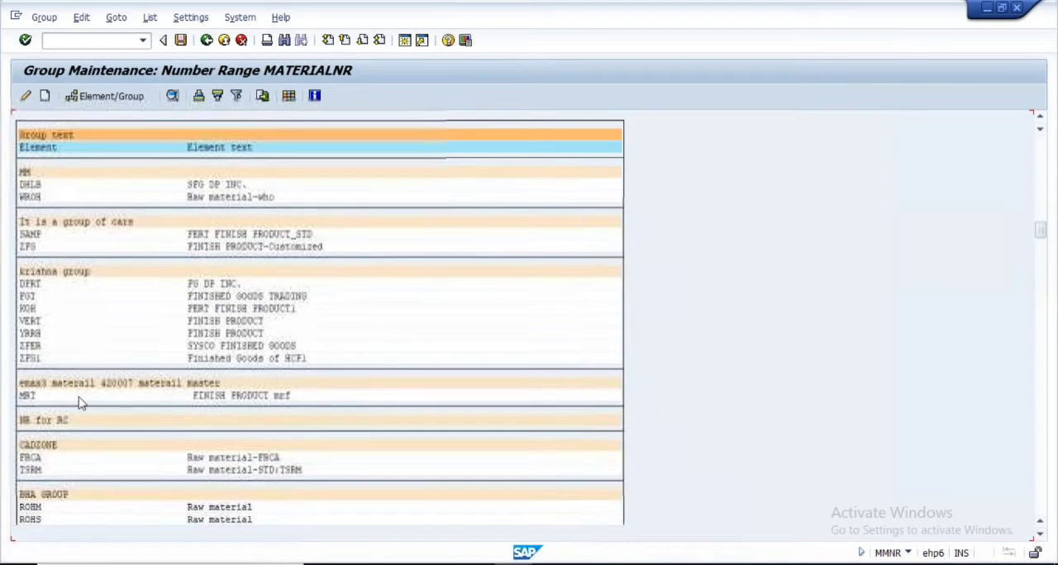
{"action": "scroll", "coordinate": [80, 402], "scroll_direction": "down", "scroll_amount": 4}
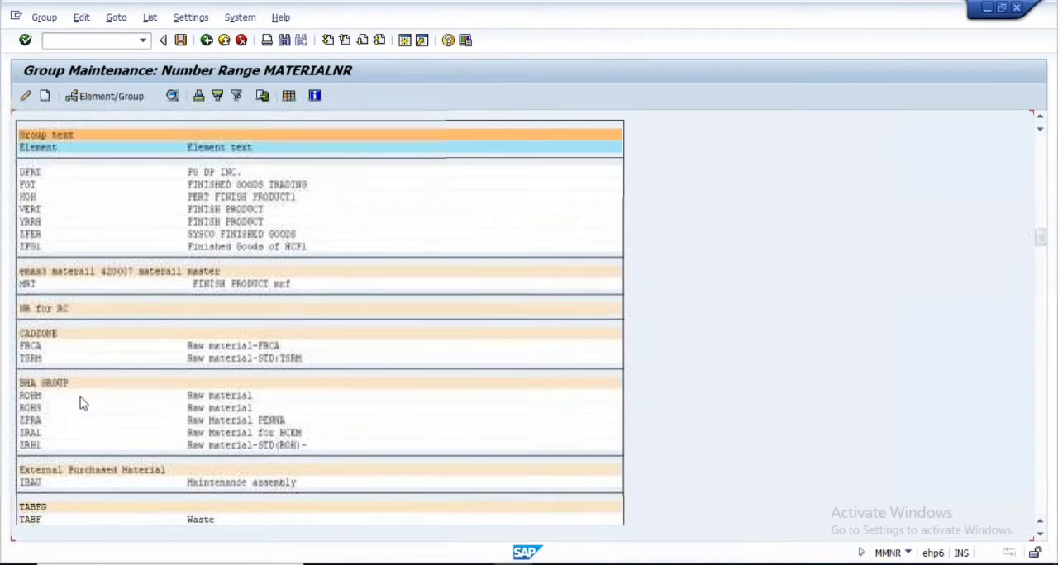
{"action": "scroll", "coordinate": [80, 403], "scroll_direction": "down", "scroll_amount": 3}
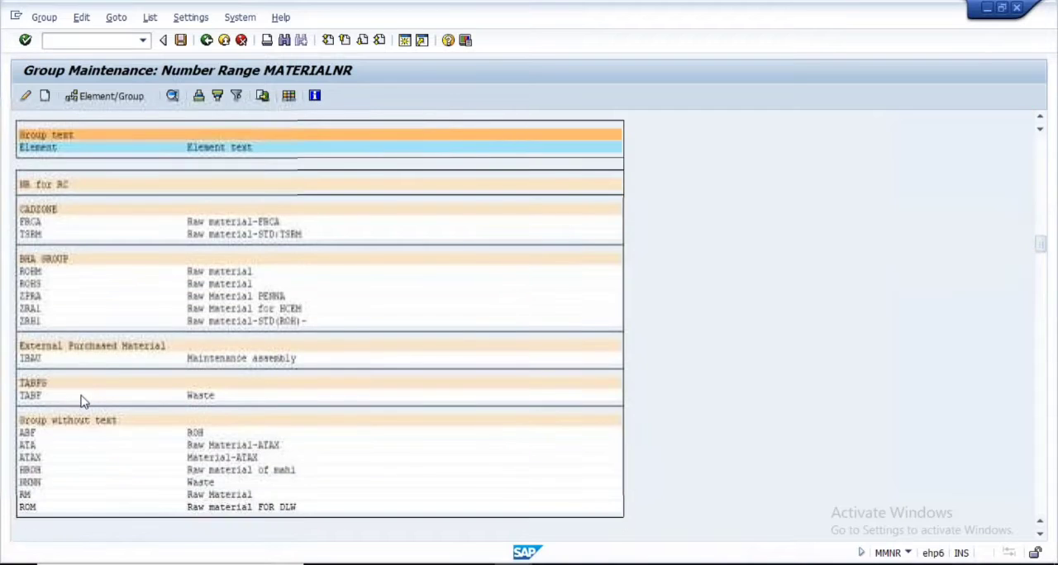
{"action": "scroll", "coordinate": [80, 402], "scroll_direction": "down", "scroll_amount": 3}
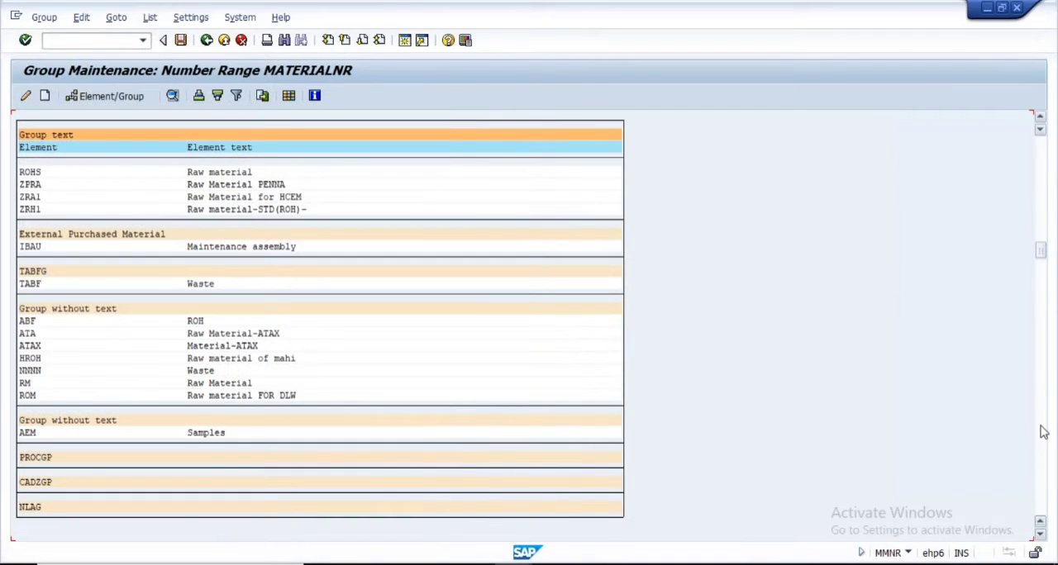
{"action": "left_click", "coordinate": [1043, 432]}
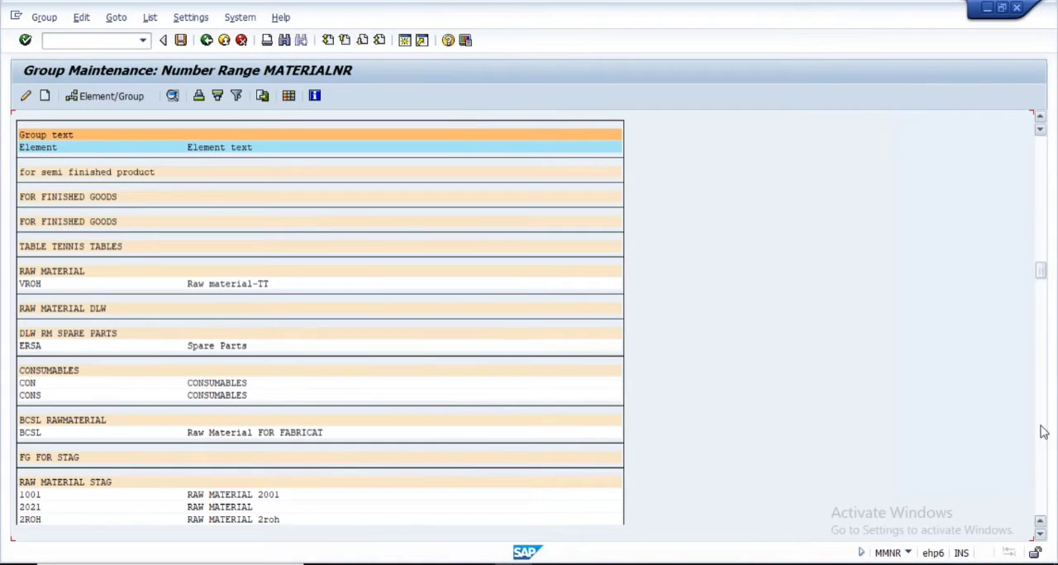
{"action": "left_click", "coordinate": [1043, 432]}
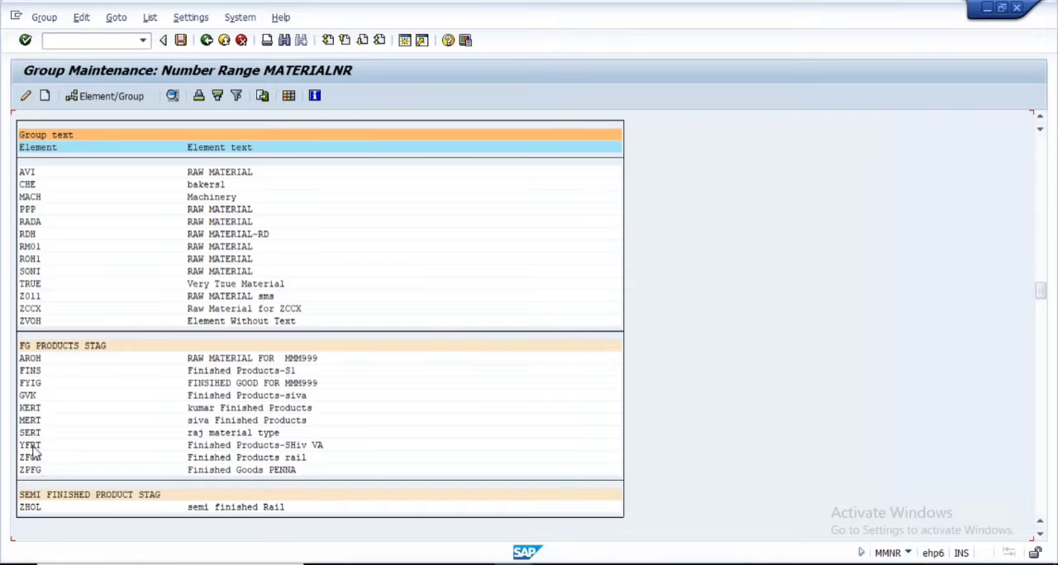
{"action": "scroll", "coordinate": [102, 449], "scroll_direction": "down", "scroll_amount": 2}
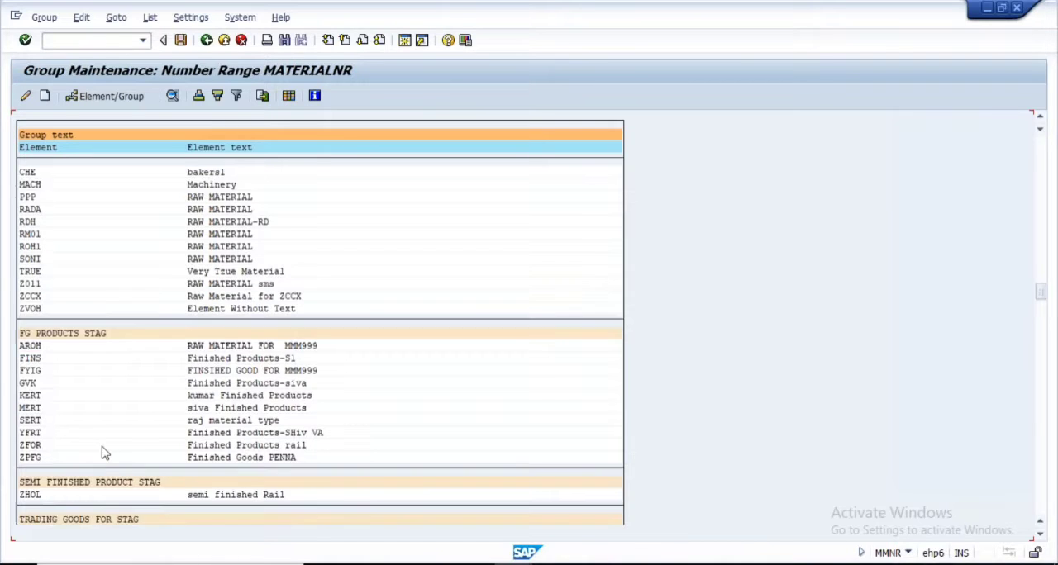
{"action": "scroll", "coordinate": [102, 452], "scroll_direction": "down", "scroll_amount": 2}
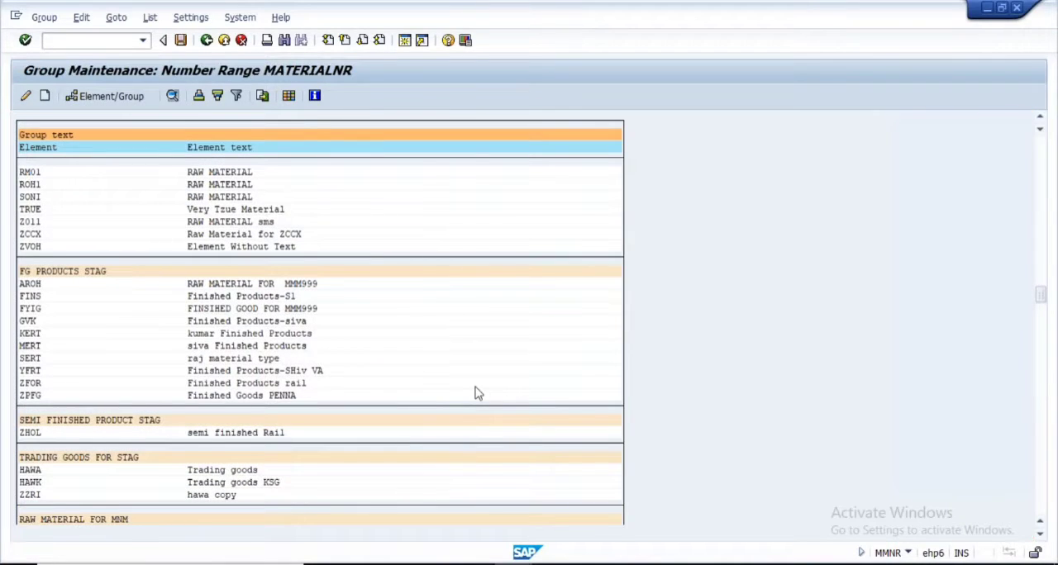
{"action": "scroll", "coordinate": [477, 393], "scroll_direction": "down", "scroll_amount": 3}
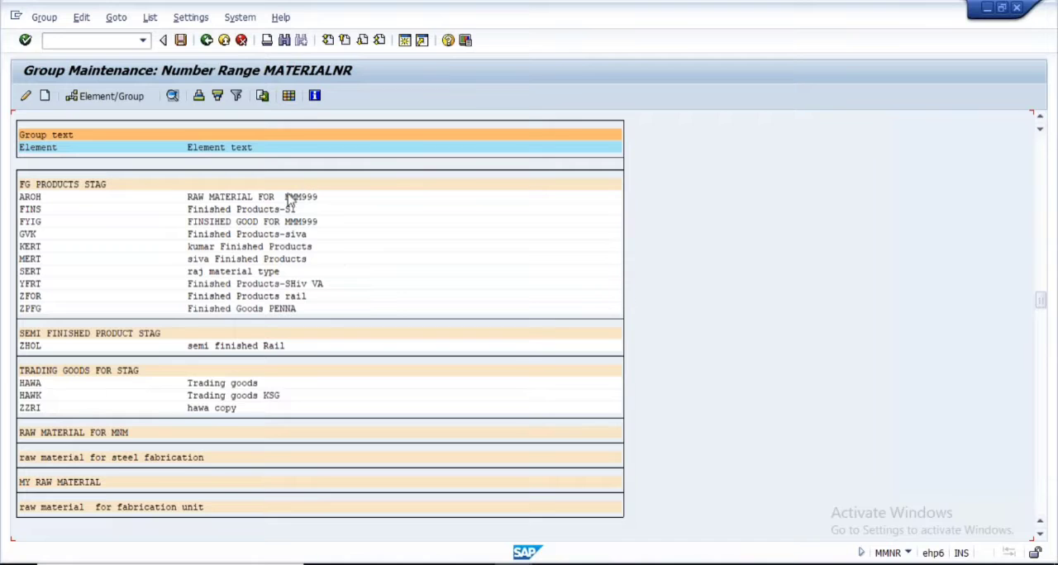
Switch to the PowerPoint presentation and show the Material Status slide as a full-screen slide show
{"action": "left_click", "coordinate": [704, 564]}
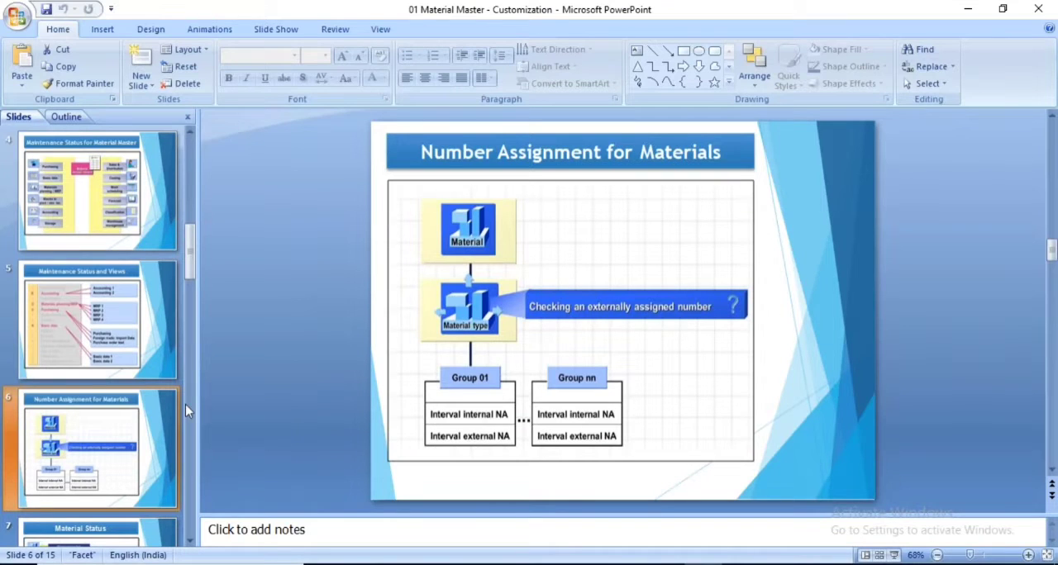
{"action": "scroll", "coordinate": [83, 413], "scroll_direction": "down", "scroll_amount": 1}
{"action": "left_click", "coordinate": [77, 449]}
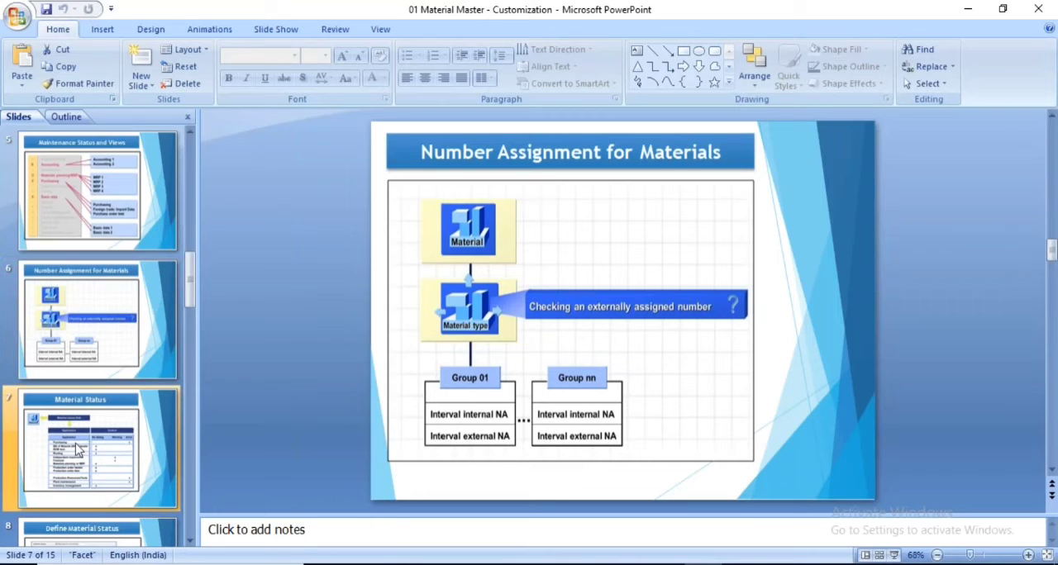
{"action": "left_click", "coordinate": [891, 555]}
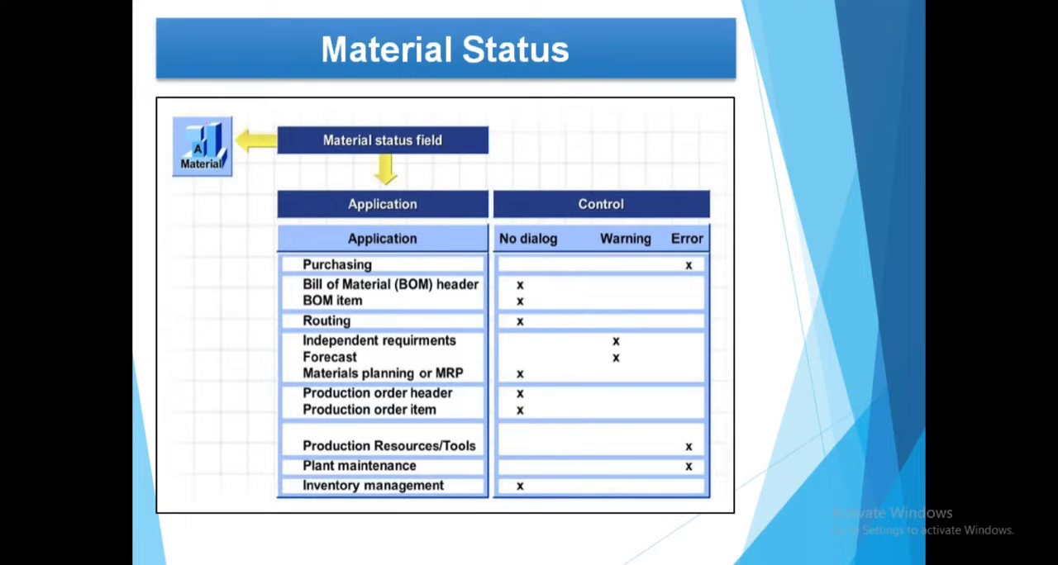
Circle the Material icon, tick the applications from Purchasing to Inventory management, circle the whole list, and erase all the ink
{"action": "mouse_move", "coordinate": [191, 111]}
{"action": "left_mouse_down"}
{"action": "mouse_move", "coordinate": [217, 199]}
{"action": "mouse_move", "coordinate": [198, 113]}
{"action": "left_mouse_up"}
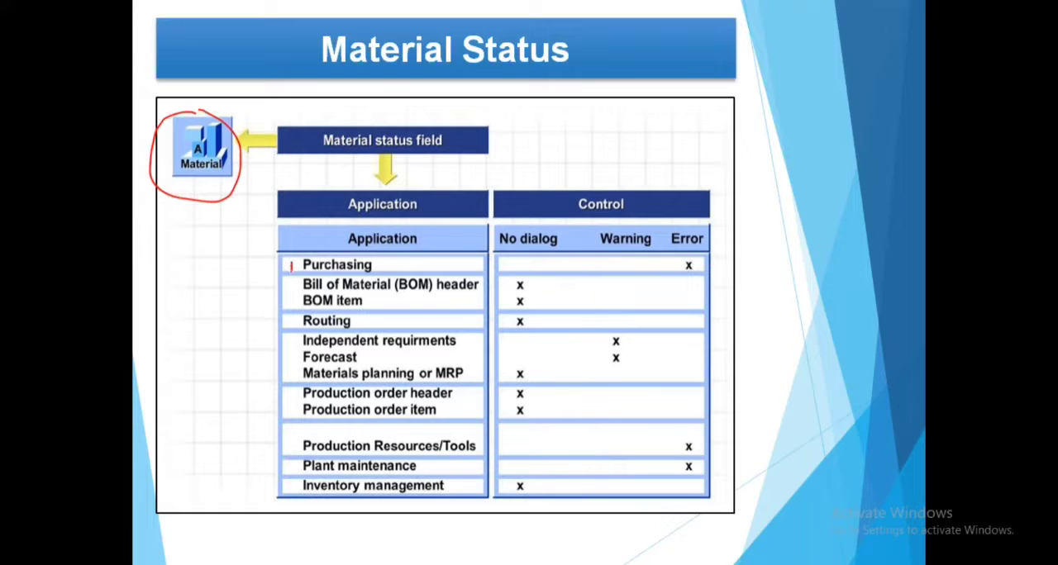
{"action": "left_click_drag", "start_coordinate": [292, 269], "coordinate": [335, 255]}
{"action": "left_click_drag", "start_coordinate": [291, 295], "coordinate": [388, 276]}
{"action": "left_click_drag", "start_coordinate": [285, 325], "coordinate": [351, 314]}
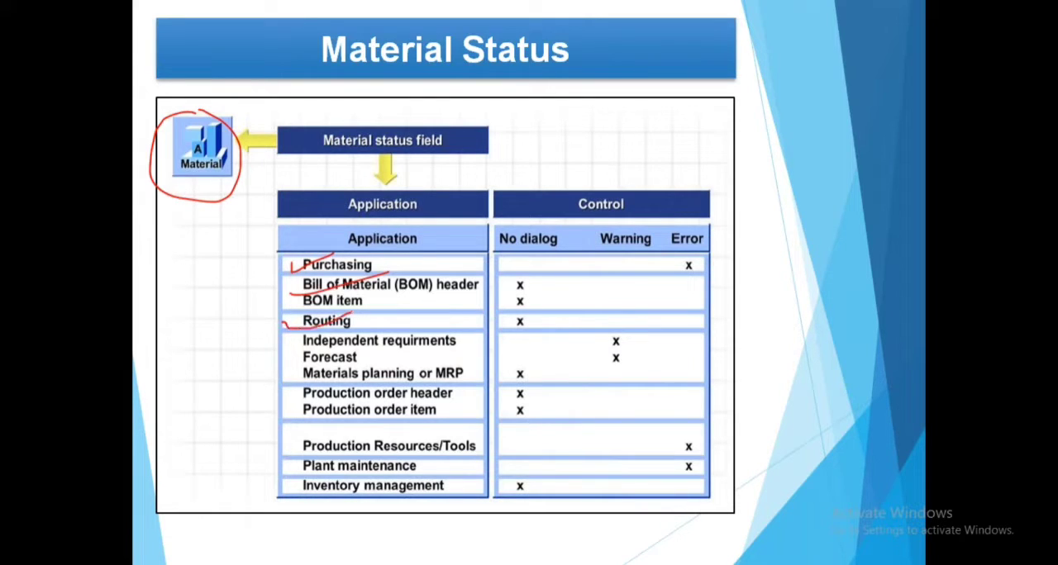
{"action": "mouse_move", "coordinate": [296, 400]}
{"action": "left_mouse_down"}
{"action": "mouse_move", "coordinate": [347, 394]}
{"action": "mouse_move", "coordinate": [361, 380]}
{"action": "left_mouse_up"}
{"action": "left_click_drag", "start_coordinate": [295, 367], "coordinate": [365, 348]}
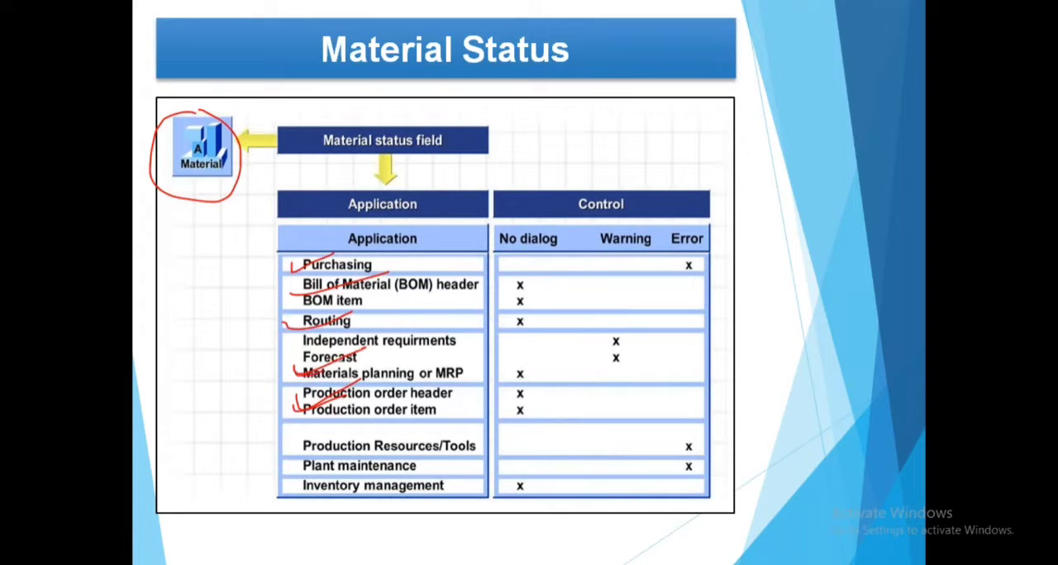
{"action": "left_click_drag", "start_coordinate": [300, 442], "coordinate": [332, 433]}
{"action": "mouse_move", "coordinate": [285, 468]}
{"action": "left_mouse_down"}
{"action": "mouse_move", "coordinate": [332, 457]}
{"action": "mouse_move", "coordinate": [302, 489]}
{"action": "left_mouse_up"}
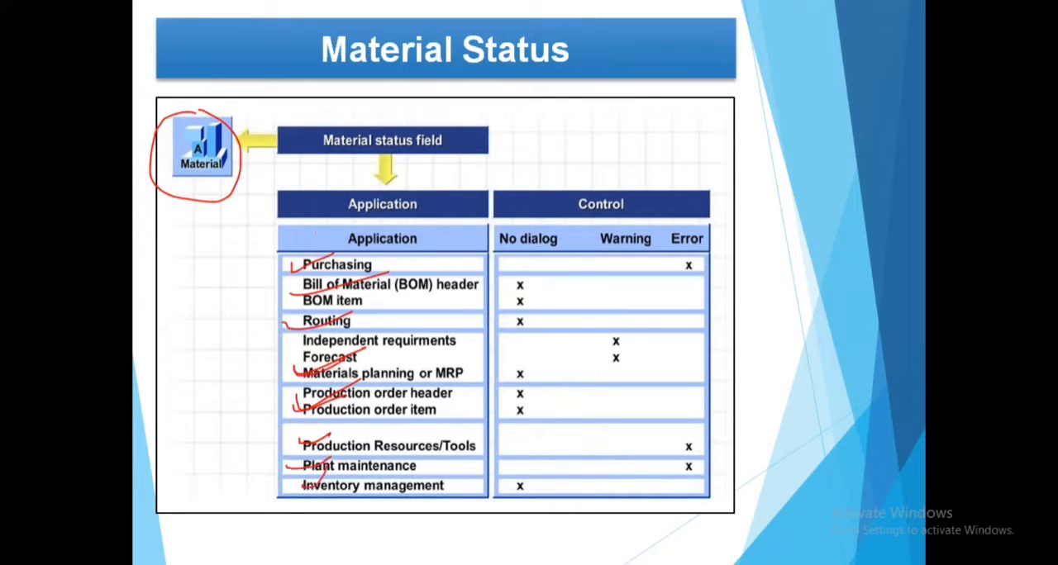
{"action": "mouse_move", "coordinate": [313, 222]}
{"action": "left_mouse_down"}
{"action": "mouse_move", "coordinate": [259, 357]}
{"action": "mouse_move", "coordinate": [446, 504]}
{"action": "mouse_move", "coordinate": [335, 218]}
{"action": "mouse_move", "coordinate": [287, 245]}
{"action": "left_mouse_up"}
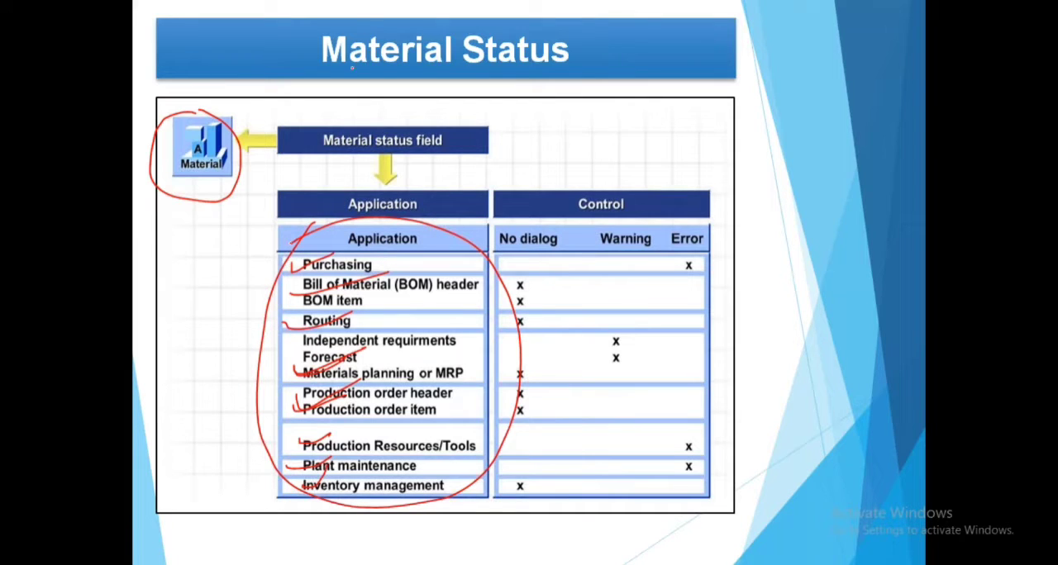
{"action": "key", "text": "e"}
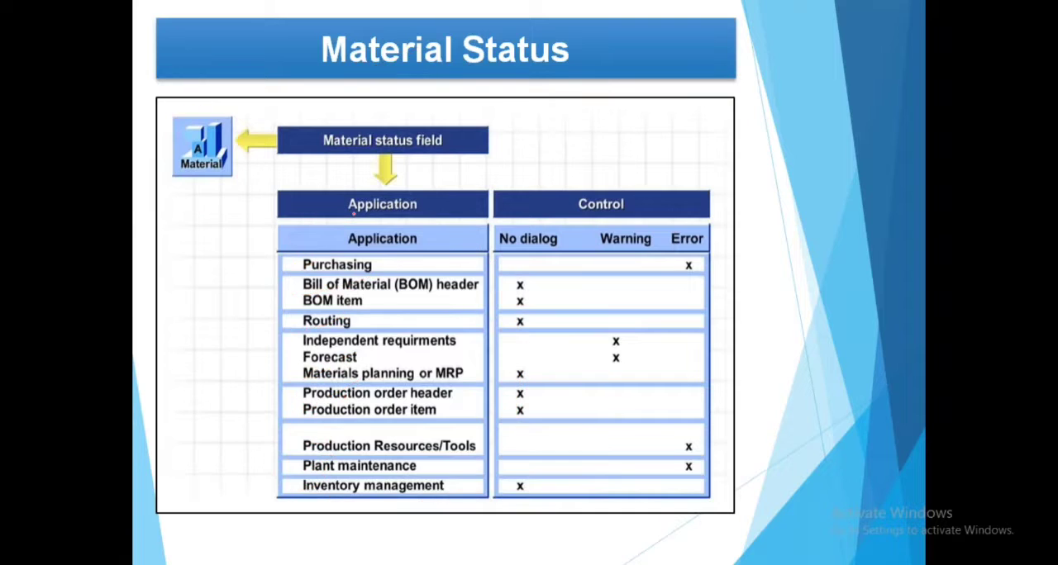
End the slide show and display the Define Material Status slide in the normal editing view
{"action": "key", "text": "Right"}
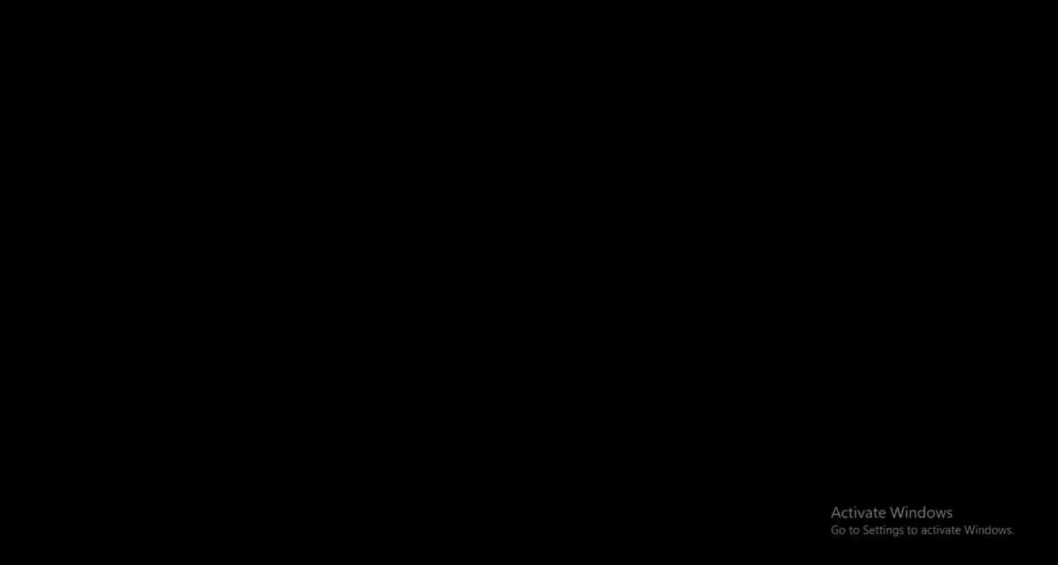
{"action": "key", "text": "Escape"}
{"action": "key", "text": "Down"}
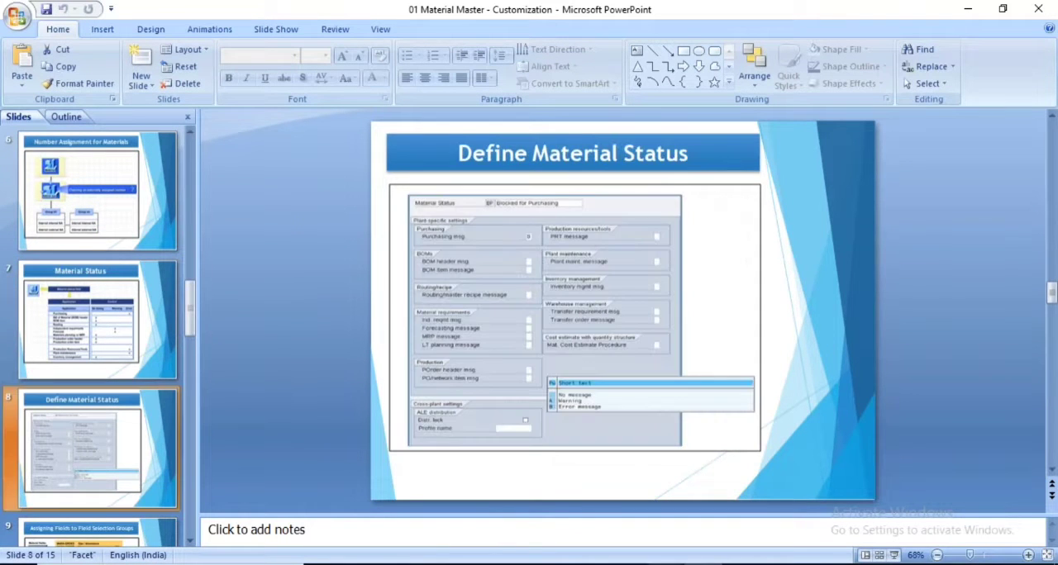
Switch to the Notepad window and clear all of its text
{"action": "key", "text": "alt+Tab"}
{"action": "left_click_drag", "start_coordinate": [85, 323], "coordinate": [75, 238]}
{"action": "key", "text": "ctrl+a"}
{"action": "key", "text": "Delete"}
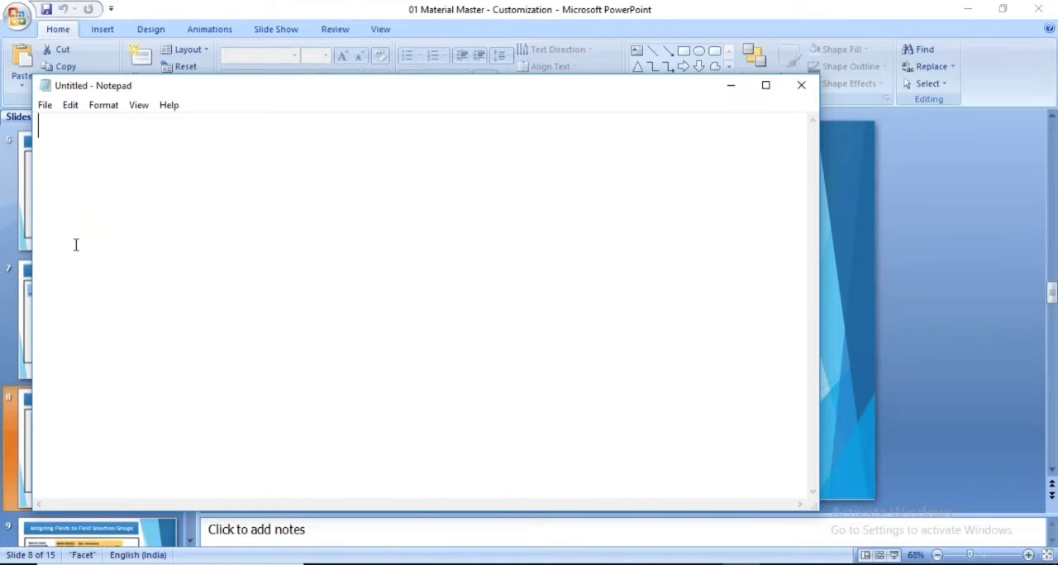
Write "Client Level" and "Plant Level" on two separate lines of the note, each word capitalized
{"action": "type", "text": "Client "}
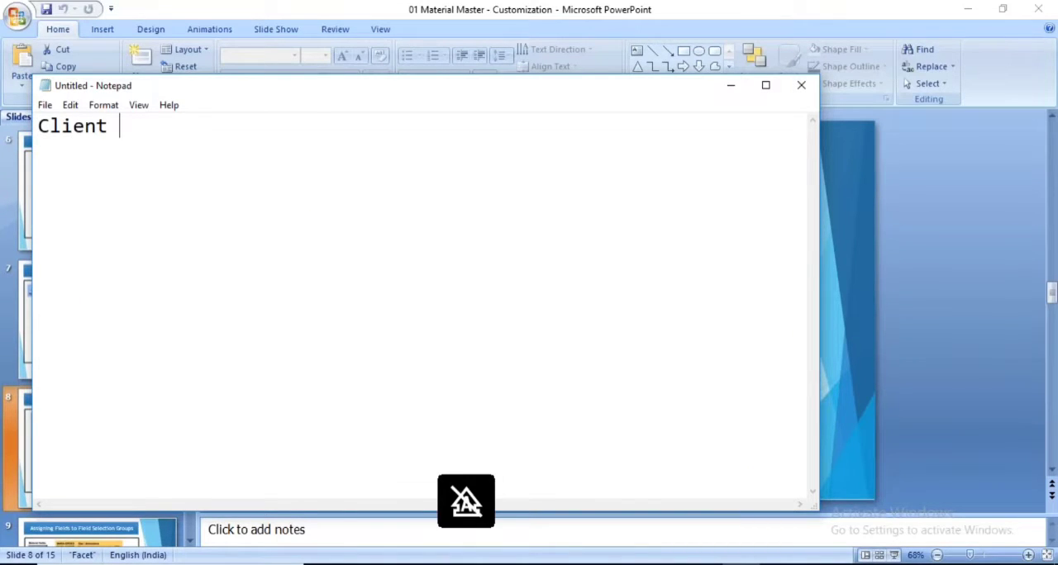
{"action": "type", "text": "level"}
{"action": "key", "text": "Return"}
{"action": "key", "text": "Caps_Lock"}
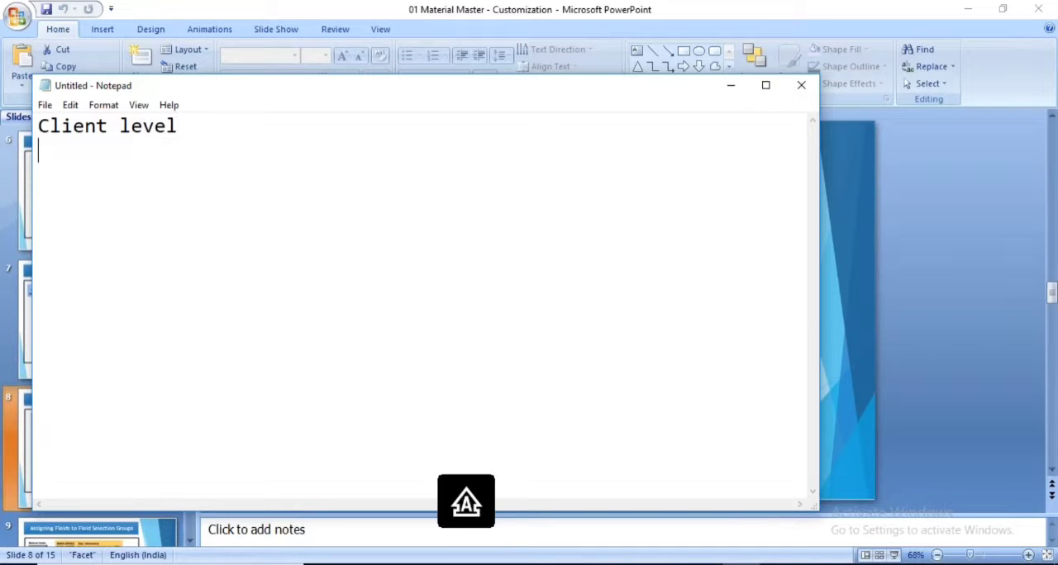
{"action": "type", "text": "Plant Lev"}
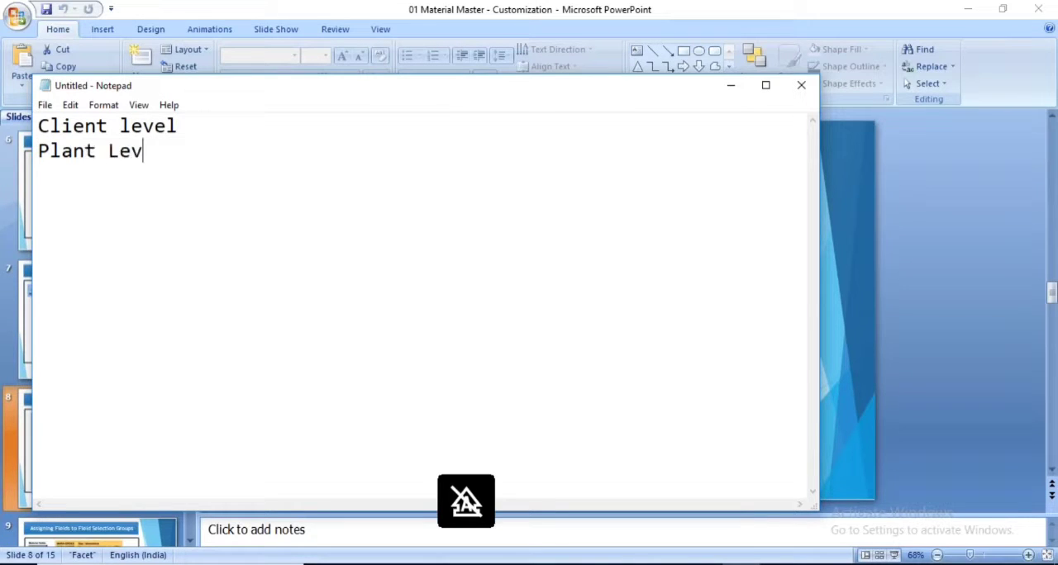
{"action": "type", "text": "el"}
{"action": "key", "text": "Delete"}
{"action": "key", "text": "Caps_Lock"}
{"action": "type", "text": "L"}
Append "- Basic Data View" to the Client Level line
{"action": "left_click", "coordinate": [195, 133]}
{"action": "type", "text": "-"}
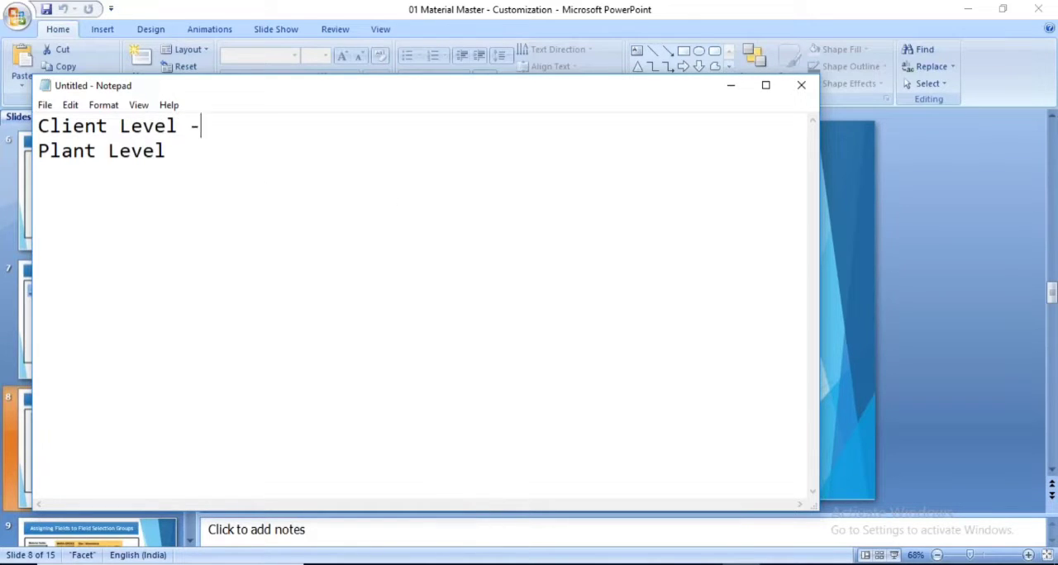
{"action": "key", "text": "Caps_Lock"}
{"action": "type", "text": "b"}
{"action": "key", "text": "Caps_Lock"}
{"action": "type", "text": "ASIC"}
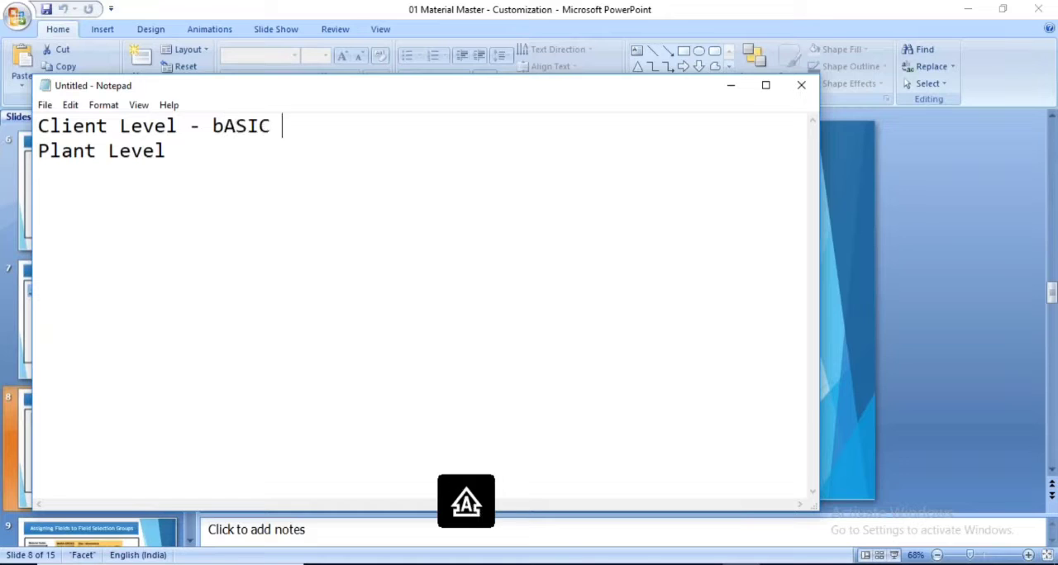
{"action": "key", "text": "BackSpace"}
{"action": "key", "text": "BackSpace"}
{"action": "key", "text": "BackSpace"}
{"action": "key", "text": "BackSpace"}
{"action": "key", "text": "BackSpace"}
{"action": "key", "text": "BackSpace"}
{"action": "type", "text": "B"}
{"action": "key", "text": "Caps_Lock"}
{"action": "type", "text": "asic"}
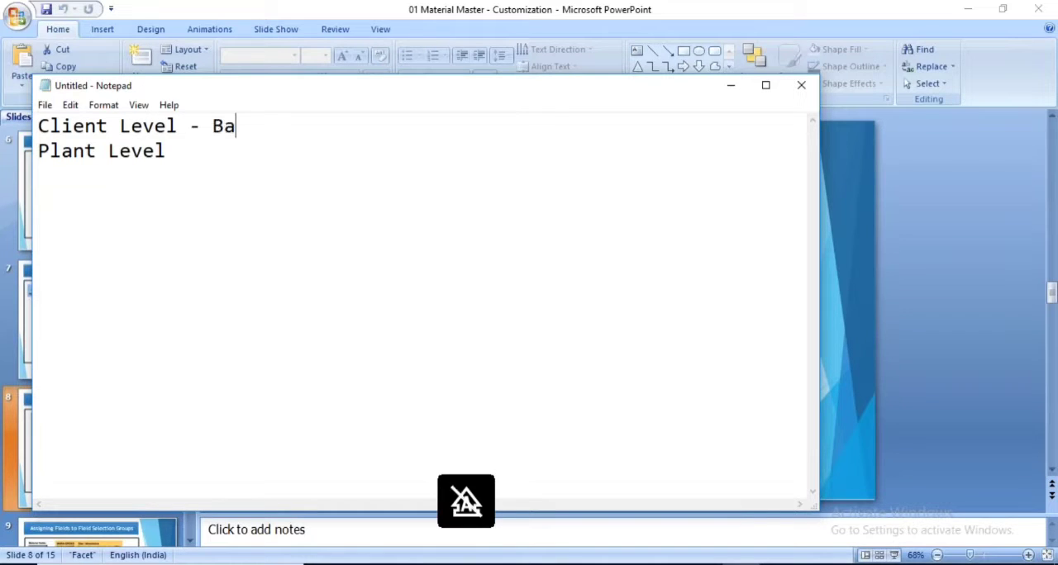
{"action": "key", "text": "Caps_Lock"}
{"action": "type", "text": "D"}
{"action": "key", "text": "Caps_Lock"}
{"action": "type", "text": "ata v"}
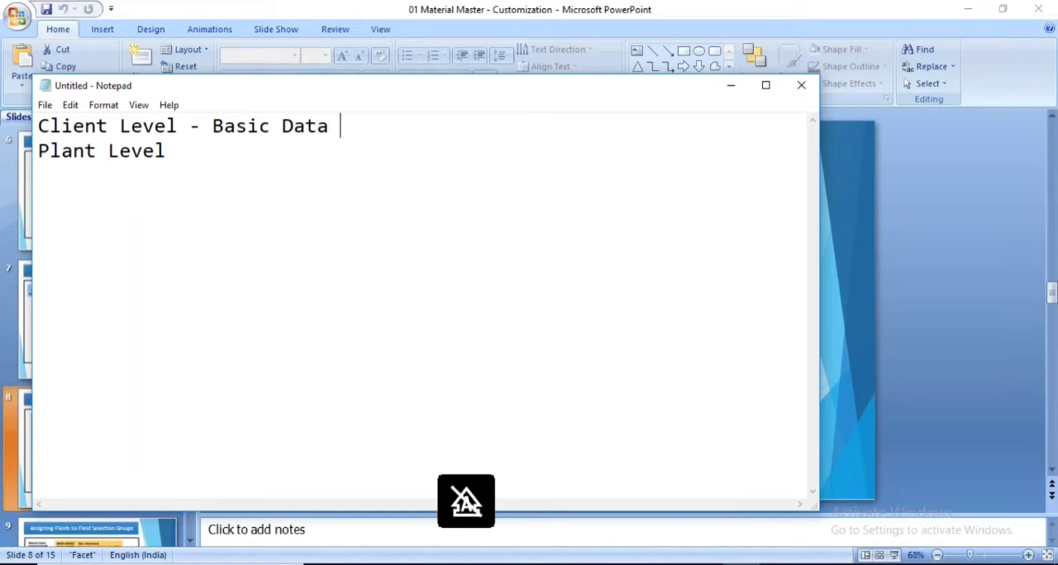
{"action": "key", "text": "Caps_Lock"}
{"action": "type", "text": "IEW"}
{"action": "key", "text": "BackSpace"}
{"action": "key", "text": "BackSpace"}
{"action": "key", "text": "BackSpace"}
{"action": "key", "text": "BackSpace"}
{"action": "type", "text": "V"}
{"action": "key", "text": "Caps_Lock"}
{"action": "type", "text": "iew"}
Append "- MRP view" to the Plant Level line of the note
{"action": "key", "text": "Caps_Lock"}
{"action": "type", "text": "MRP"}
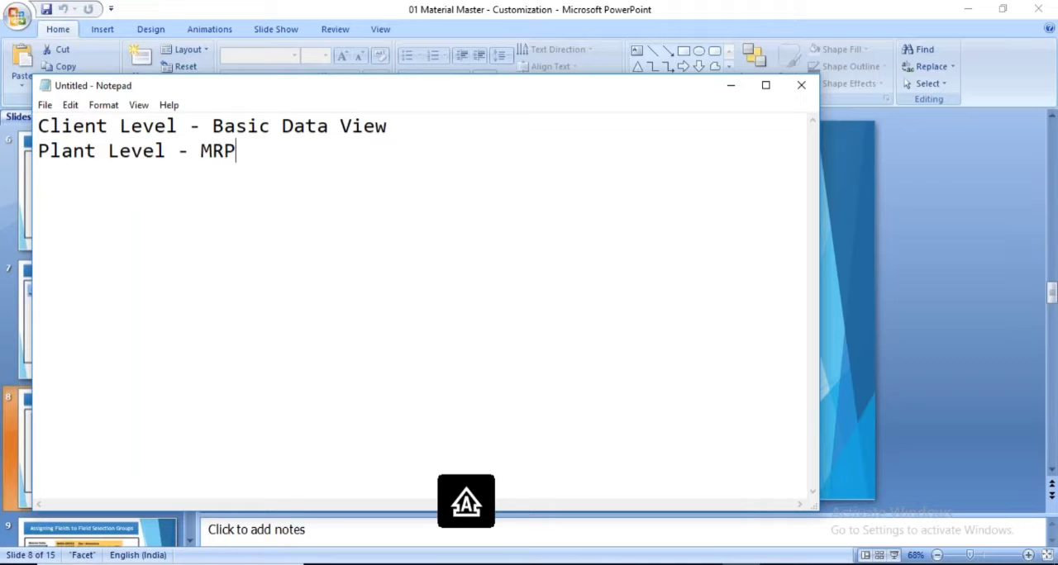
{"action": "key", "text": "Caps_Lock"}
{"action": "type", "text": "view"}
Switch to the SAP number range group maintenance window and return to the Display IMG structure
{"action": "left_click", "coordinate": [517, 564]}
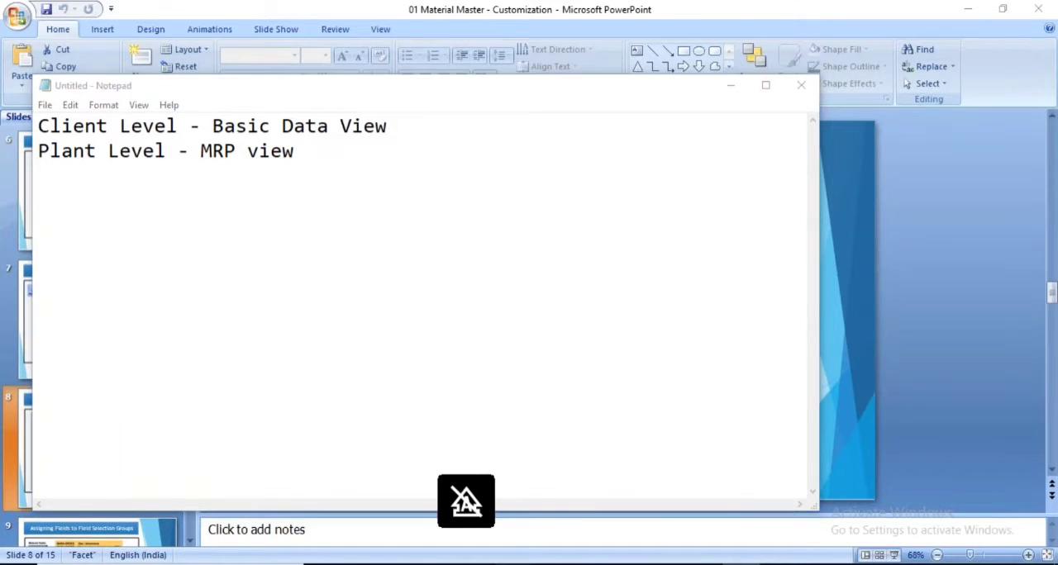
{"action": "left_click", "coordinate": [613, 508]}
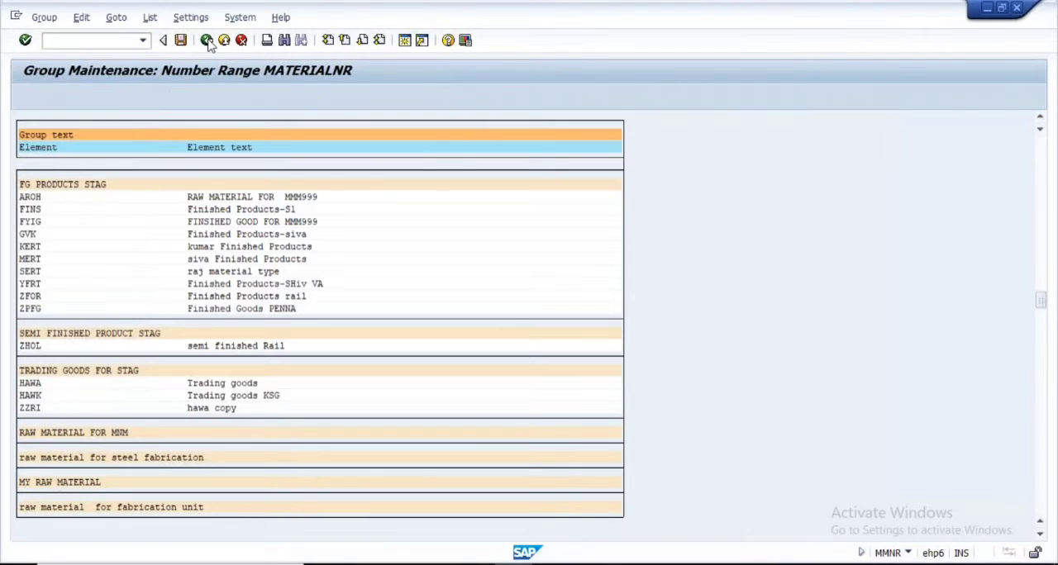
{"action": "left_click", "coordinate": [208, 41]}
{"action": "left_click", "coordinate": [207, 41]}
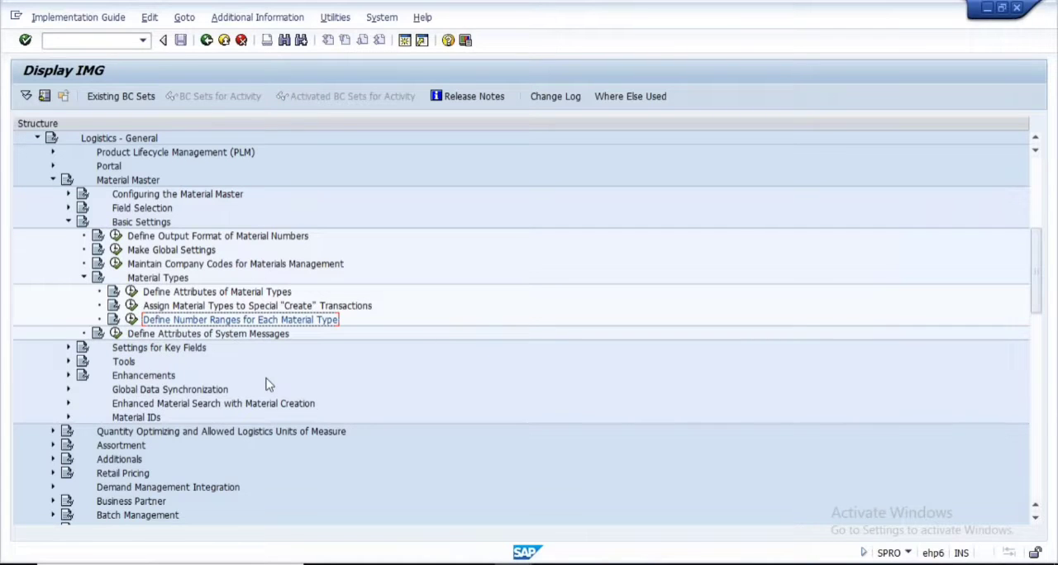
Collapse Basic Settings under Material Master and open the Define Material Statuses activity within Settings for Key Fields
{"action": "scroll", "coordinate": [266, 384], "scroll_direction": "down", "scroll_amount": 1}
{"action": "scroll", "coordinate": [239, 376], "scroll_direction": "up", "scroll_amount": 2}
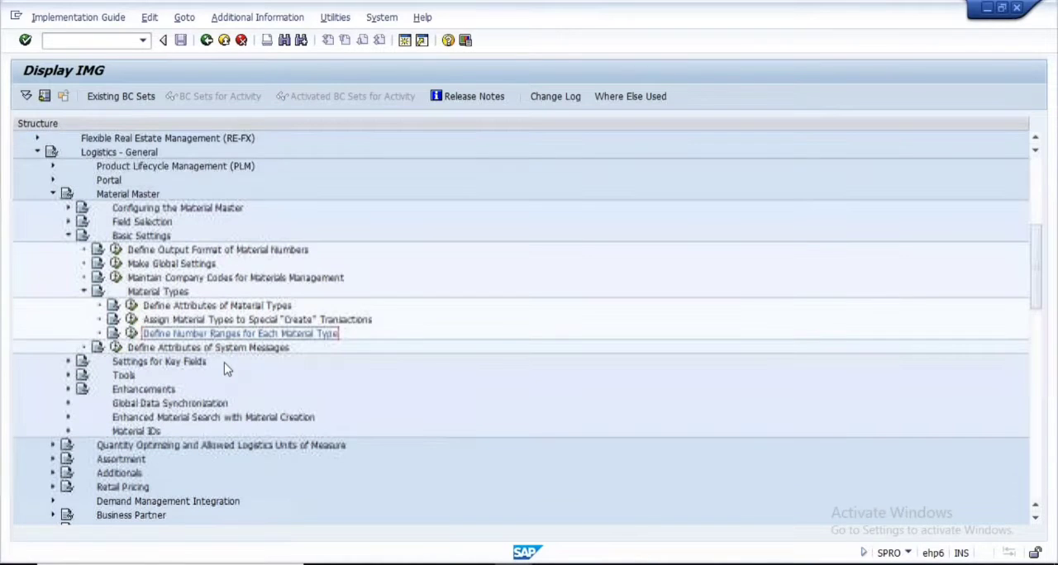
{"action": "left_click", "coordinate": [69, 236]}
{"action": "left_click", "coordinate": [69, 208]}
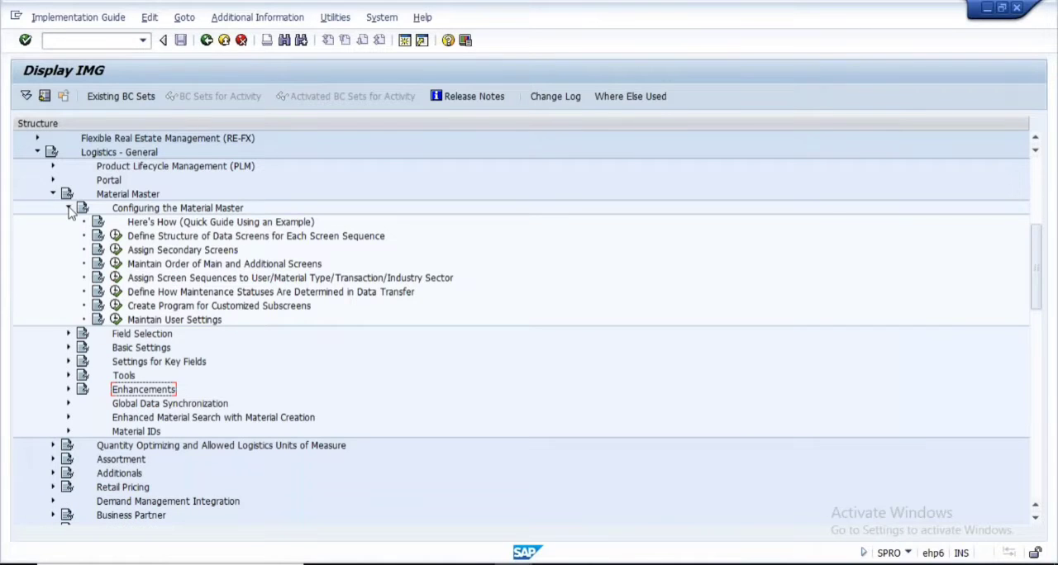
{"action": "left_click", "coordinate": [69, 207]}
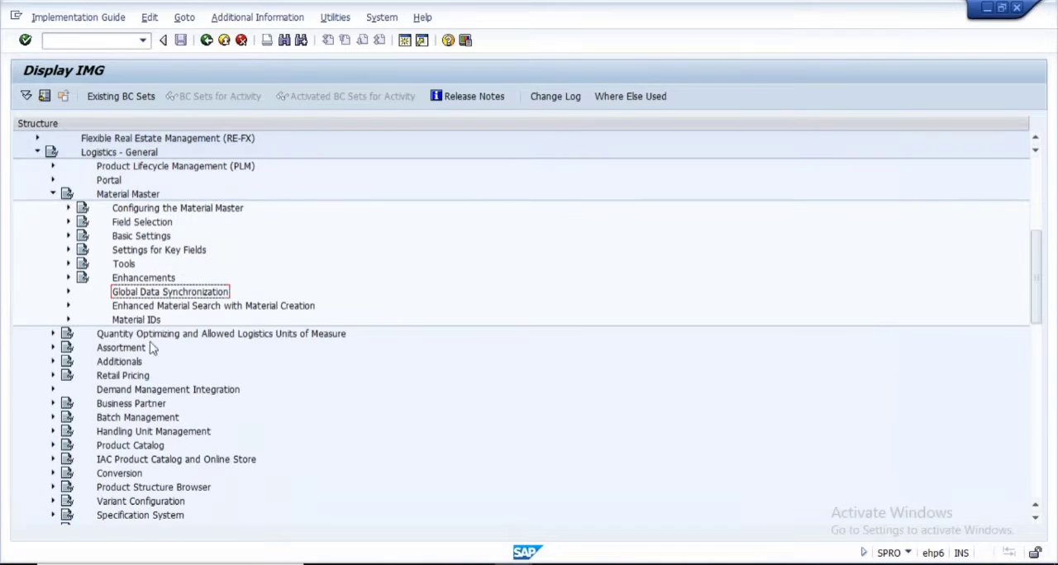
{"action": "left_click", "coordinate": [68, 251]}
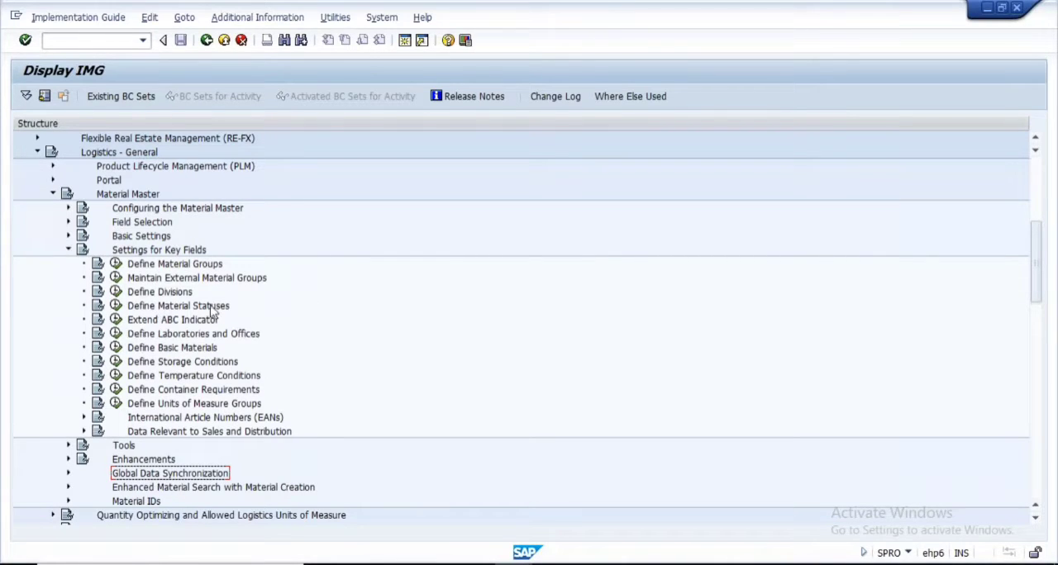
{"action": "left_click", "coordinate": [115, 305]}
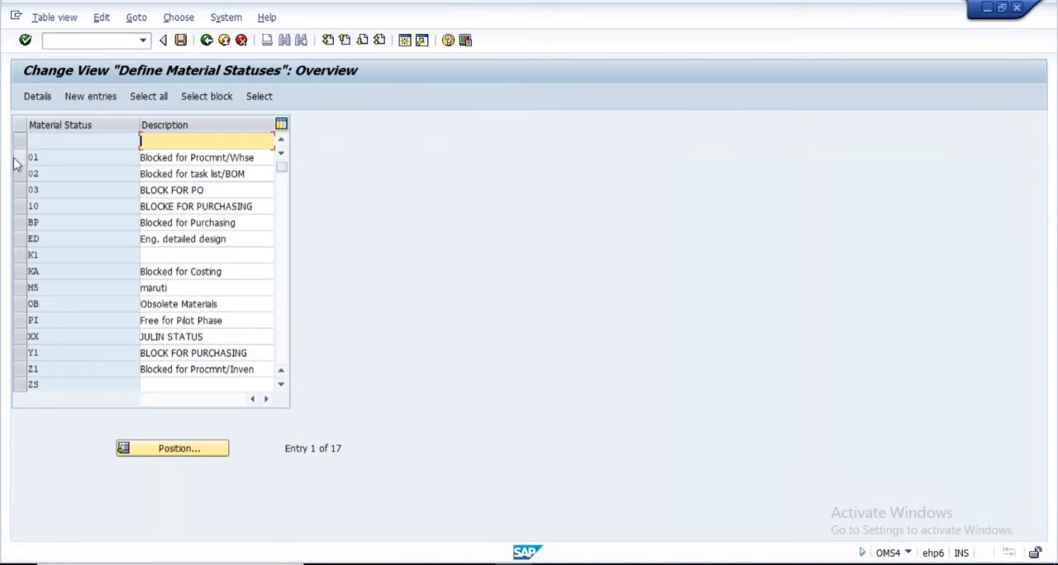
Open the details of material status 01, Blocked for Procmnt/Whse
{"action": "left_click_drag", "start_coordinate": [43, 157], "coordinate": [29, 158]}
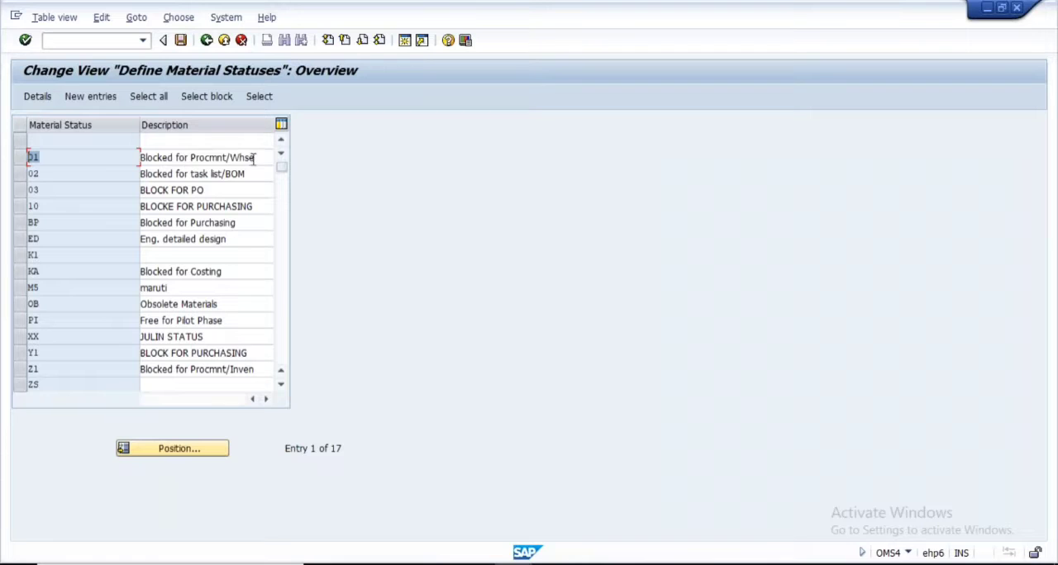
{"action": "left_click_drag", "start_coordinate": [254, 159], "coordinate": [138, 158]}
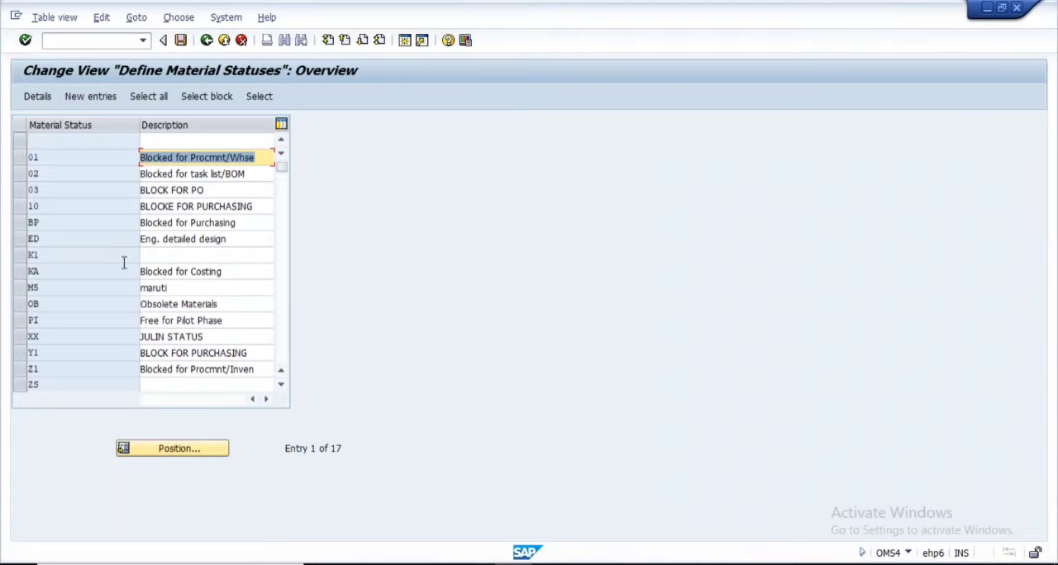
{"action": "left_click", "coordinate": [25, 157]}
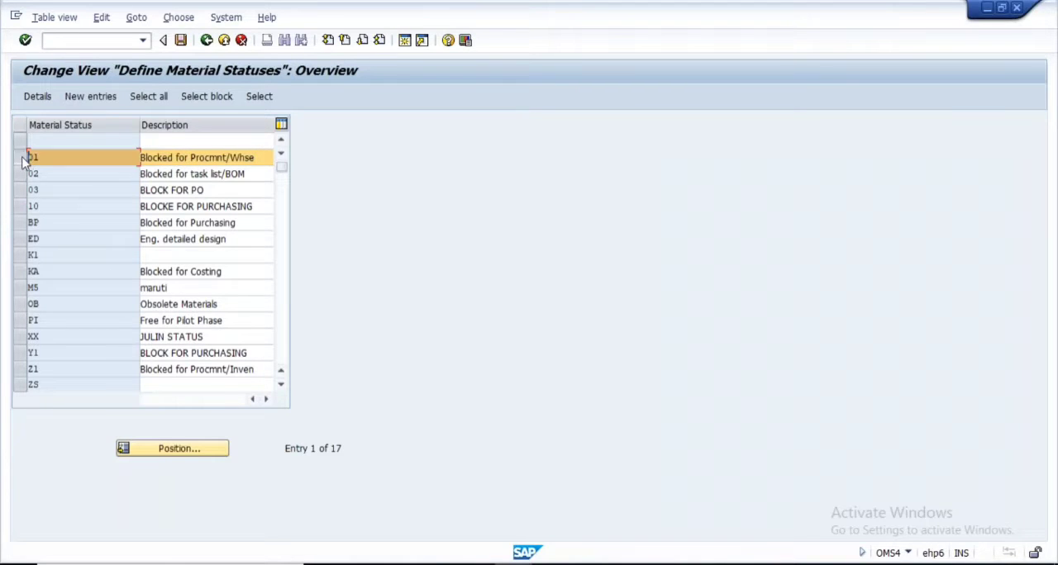
{"action": "left_click", "coordinate": [44, 98]}
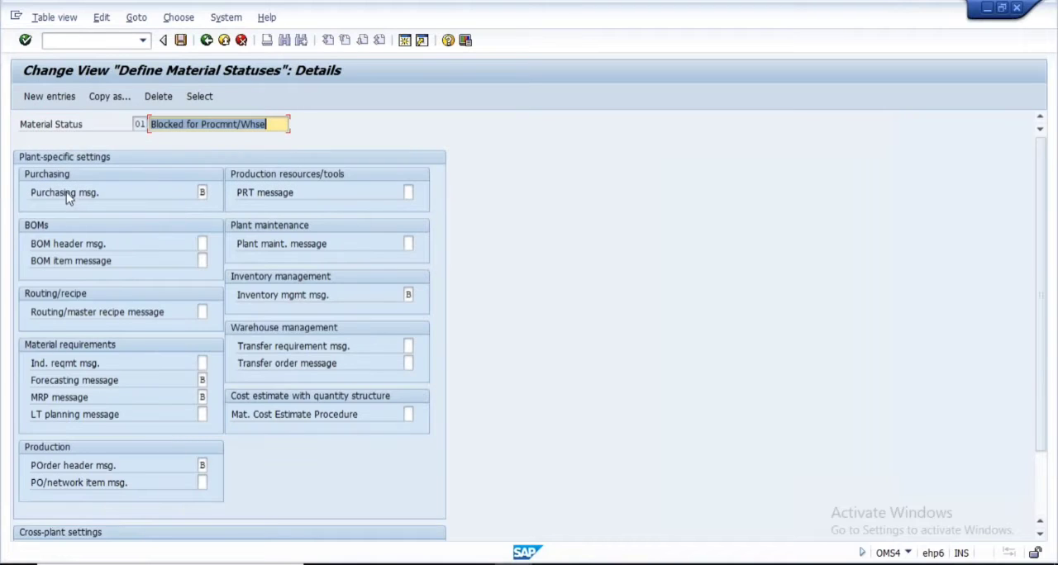
Examine the possible values for the purchasing message of material status 01 without changing the setting
{"action": "left_click", "coordinate": [202, 191]}
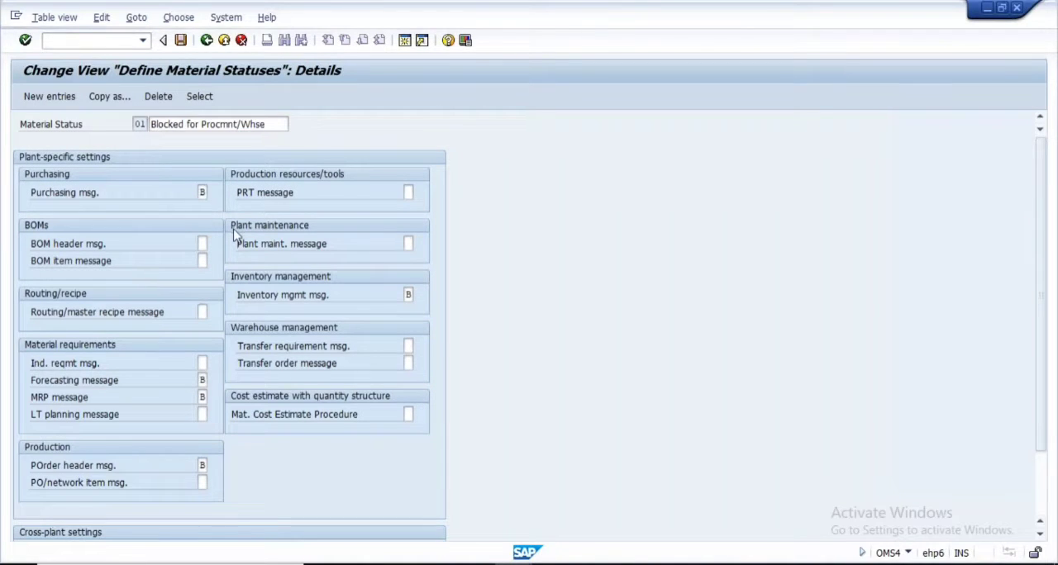
{"action": "key", "text": "F4"}
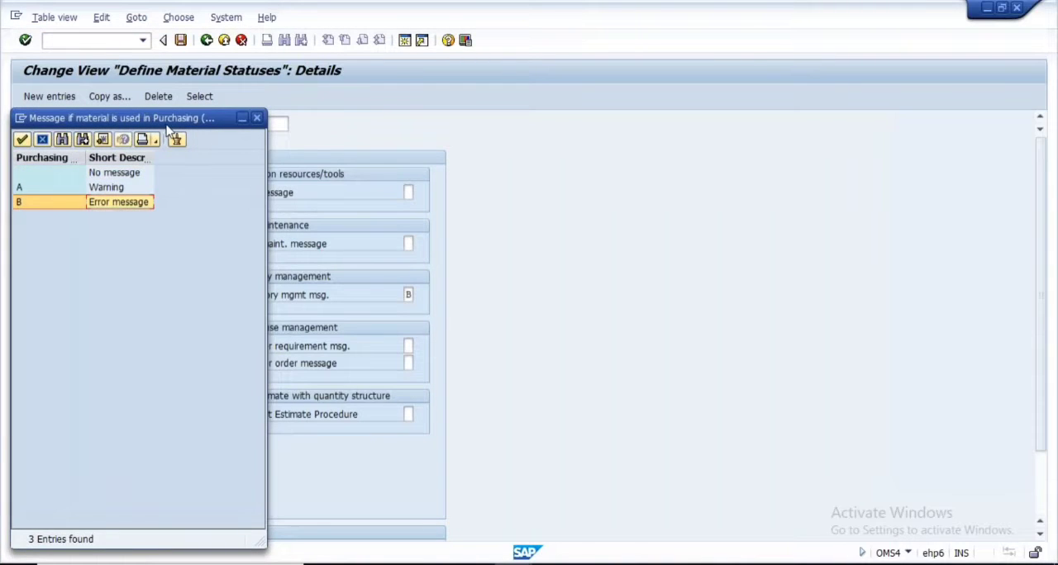
{"action": "left_click_drag", "start_coordinate": [167, 127], "coordinate": [424, 155]}
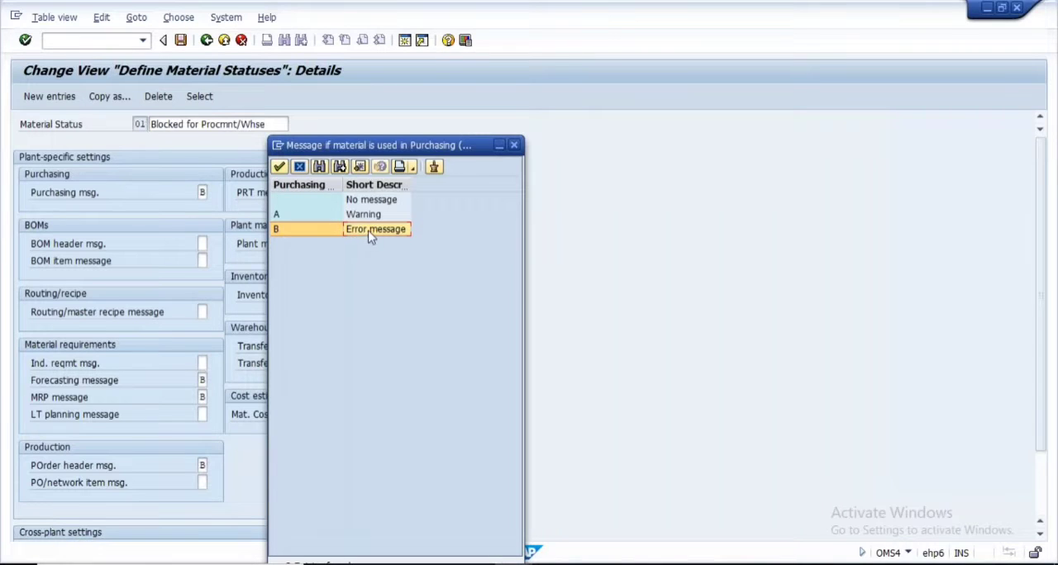
{"action": "left_click", "coordinate": [514, 147]}
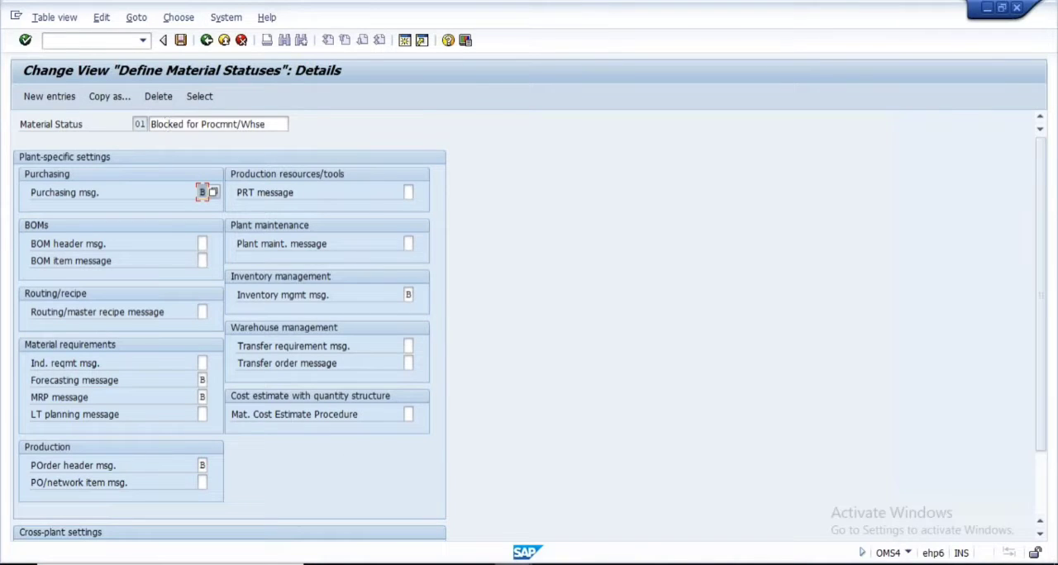
{"action": "left_click", "coordinate": [214, 193]}
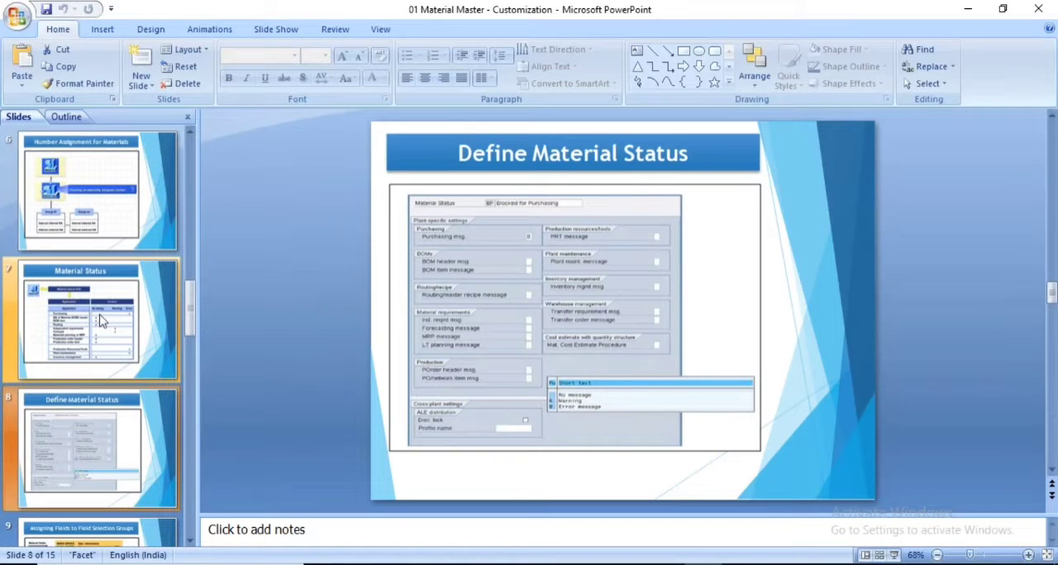
Switch to the PowerPoint presentation and start the slide show at the Define Material Status slide
{"action": "left_click", "coordinate": [100, 321]}
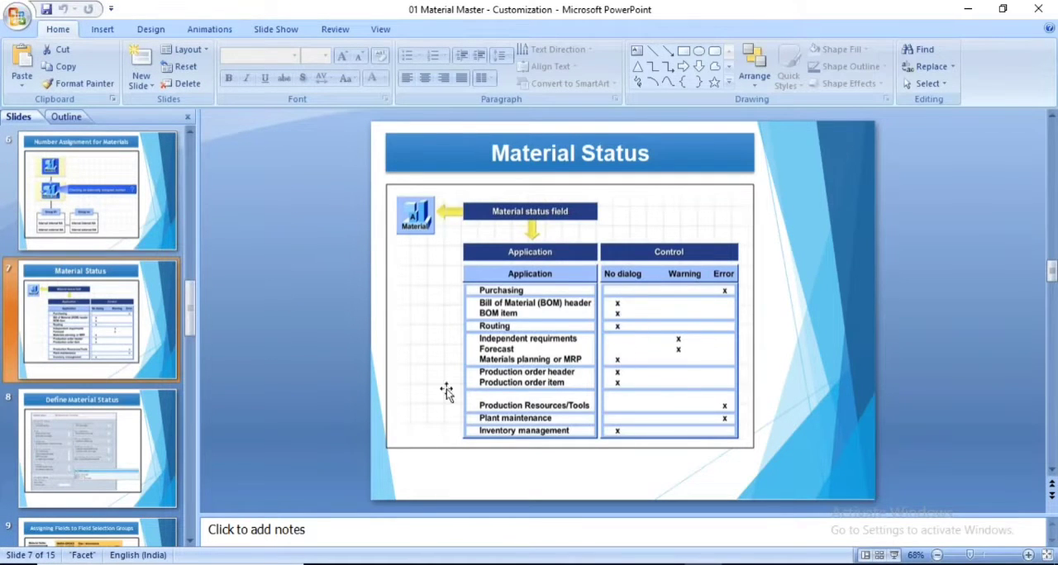
{"action": "left_click", "coordinate": [99, 447]}
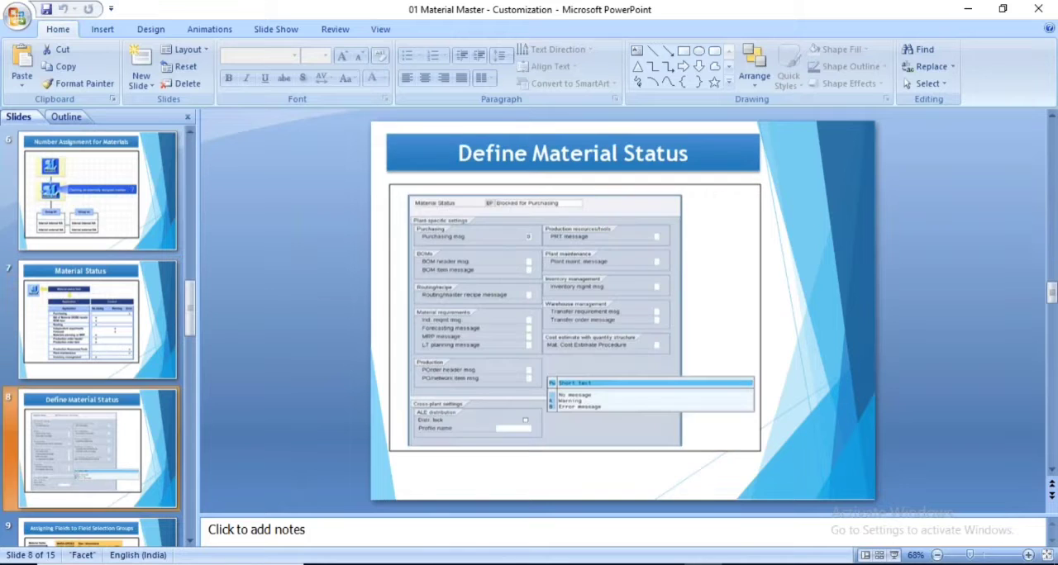
{"action": "left_click", "coordinate": [894, 556]}
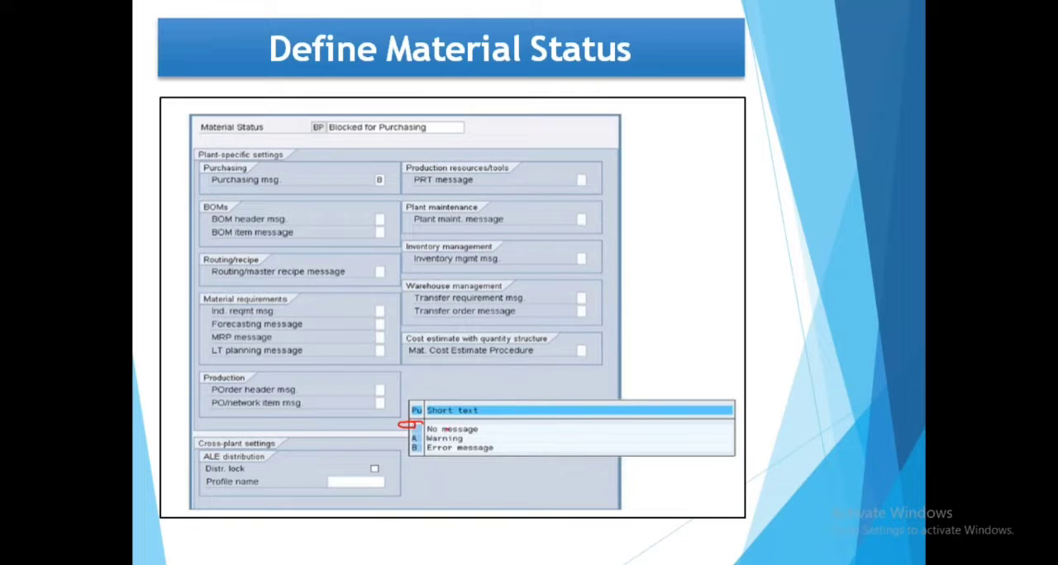
Mark the no message, warning and error options, the purchasing message value and the material status with the pen, and end the slide show
{"action": "left_click_drag", "start_coordinate": [450, 431], "coordinate": [514, 408]}
{"action": "left_click_drag", "start_coordinate": [464, 439], "coordinate": [534, 412]}
{"action": "left_click", "coordinate": [512, 439]}
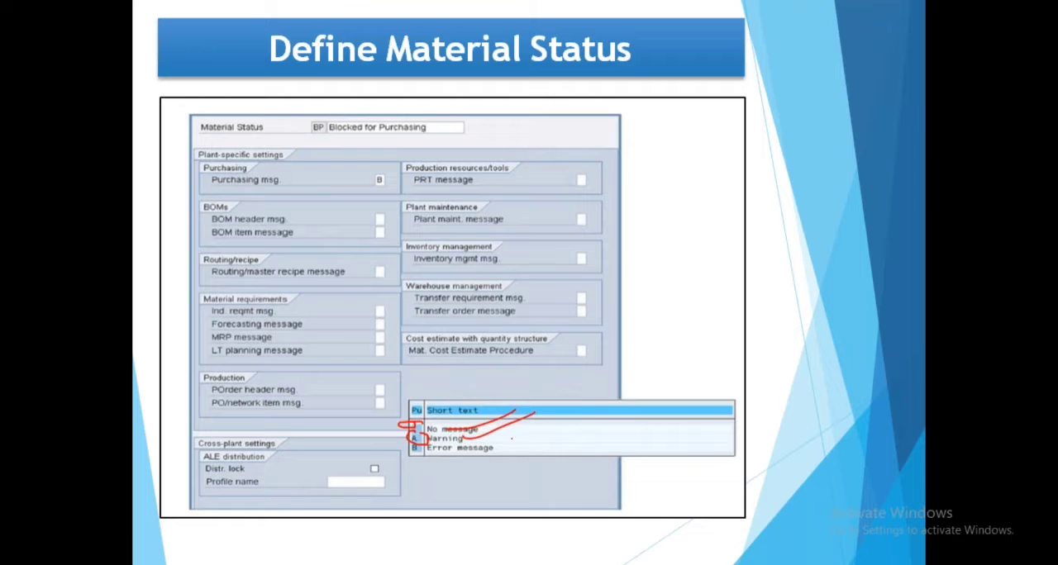
{"action": "left_click_drag", "start_coordinate": [434, 444], "coordinate": [412, 445]}
{"action": "left_click_drag", "start_coordinate": [472, 457], "coordinate": [527, 442]}
{"action": "mouse_move", "coordinate": [376, 169]}
{"action": "left_mouse_down"}
{"action": "mouse_move", "coordinate": [397, 203]}
{"action": "mouse_move", "coordinate": [387, 167]}
{"action": "mouse_move", "coordinate": [404, 192]}
{"action": "left_mouse_up"}
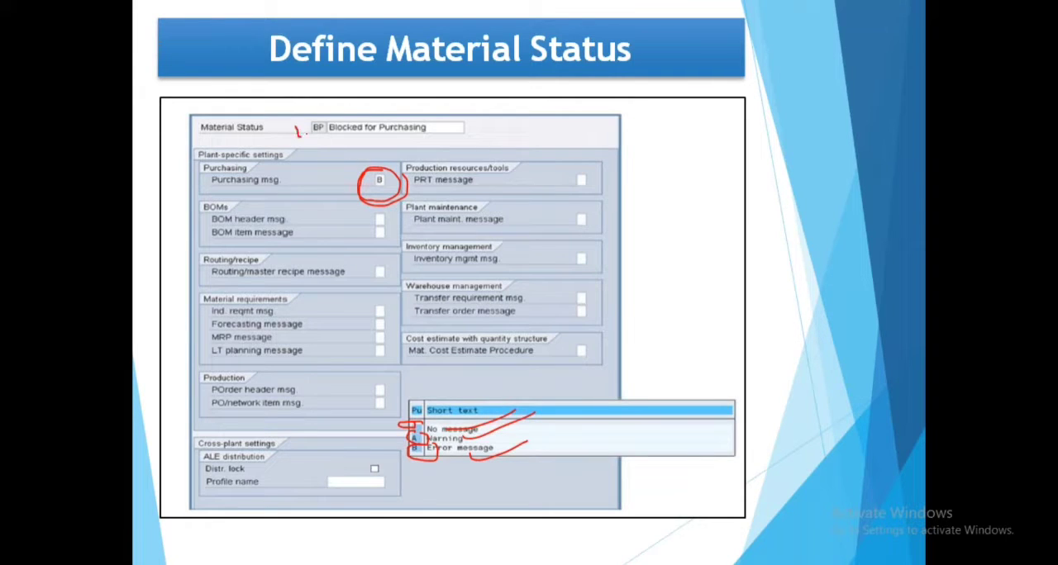
{"action": "left_click_drag", "start_coordinate": [296, 131], "coordinate": [355, 110]}
{"action": "key", "text": "Right"}
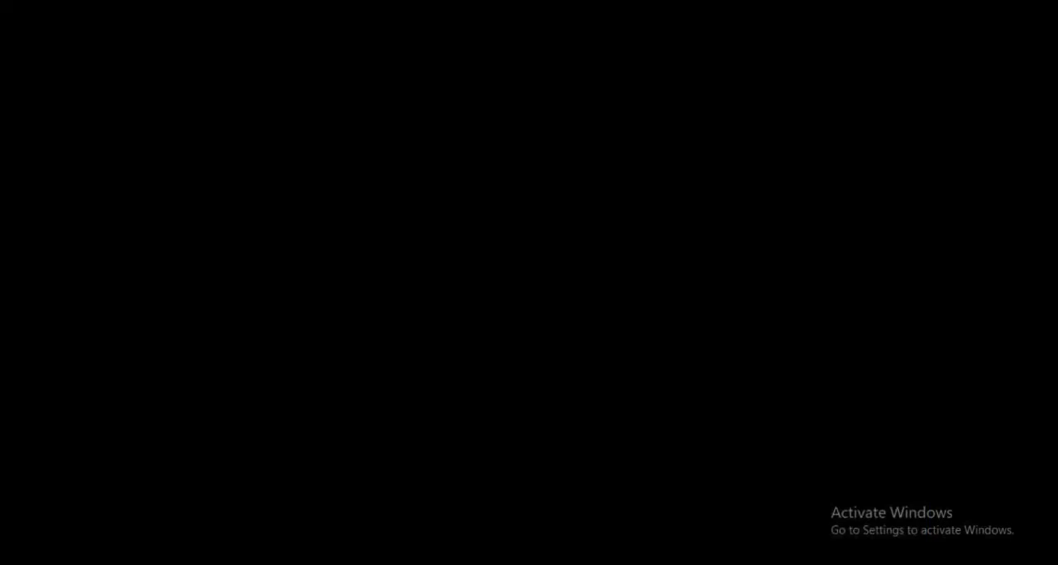
{"action": "key", "text": "Escape"}
Switch to the SAP Materials List selection screen and set the plant to 1000
{"action": "left_click", "coordinate": [609, 475]}
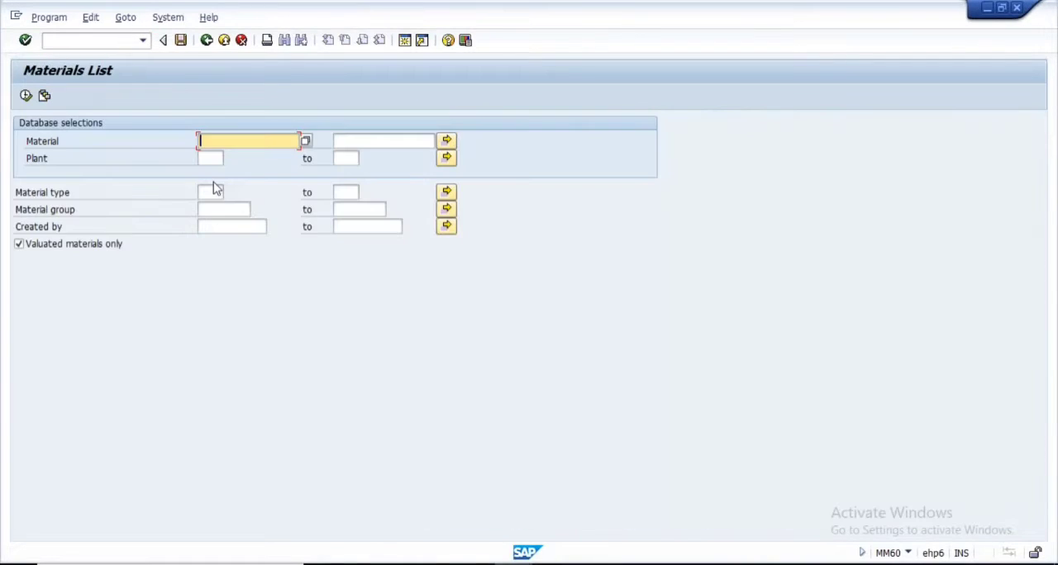
{"action": "key", "text": "Down"}
{"action": "key", "text": "space"}
{"action": "key", "text": "Up"}
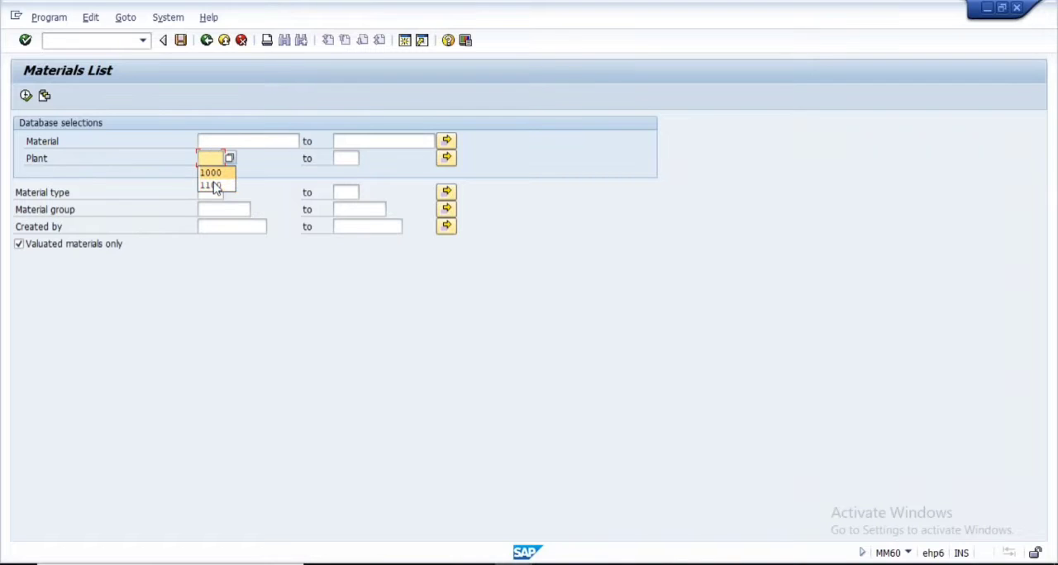
{"action": "left_click", "coordinate": [215, 204]}
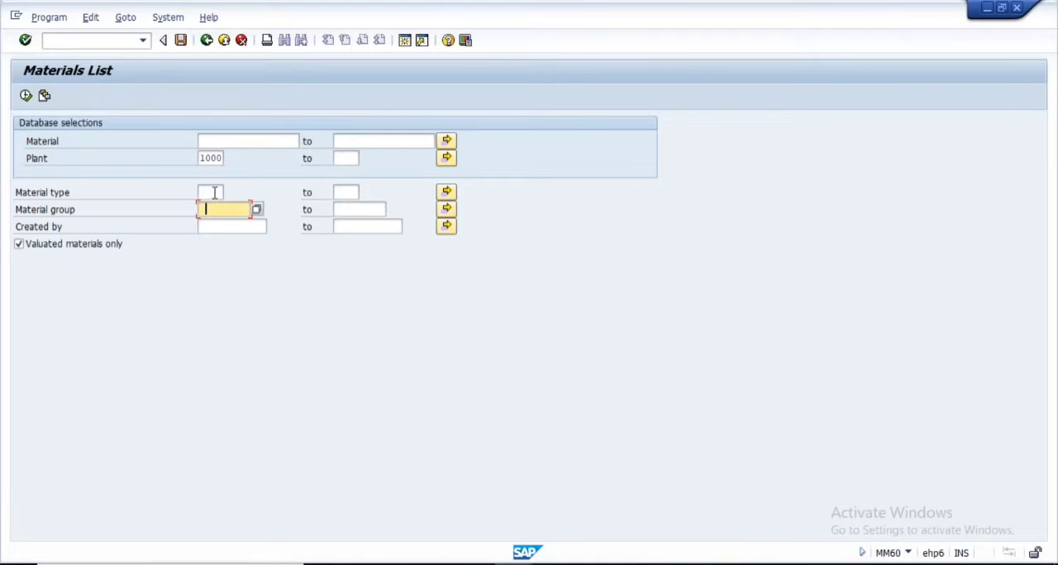
Restrict the materials list to entries created by mmuser9, leave the material type empty, and run the report
{"action": "left_click", "coordinate": [213, 192]}
{"action": "left_click", "coordinate": [213, 205]}
{"action": "left_click", "coordinate": [215, 228]}
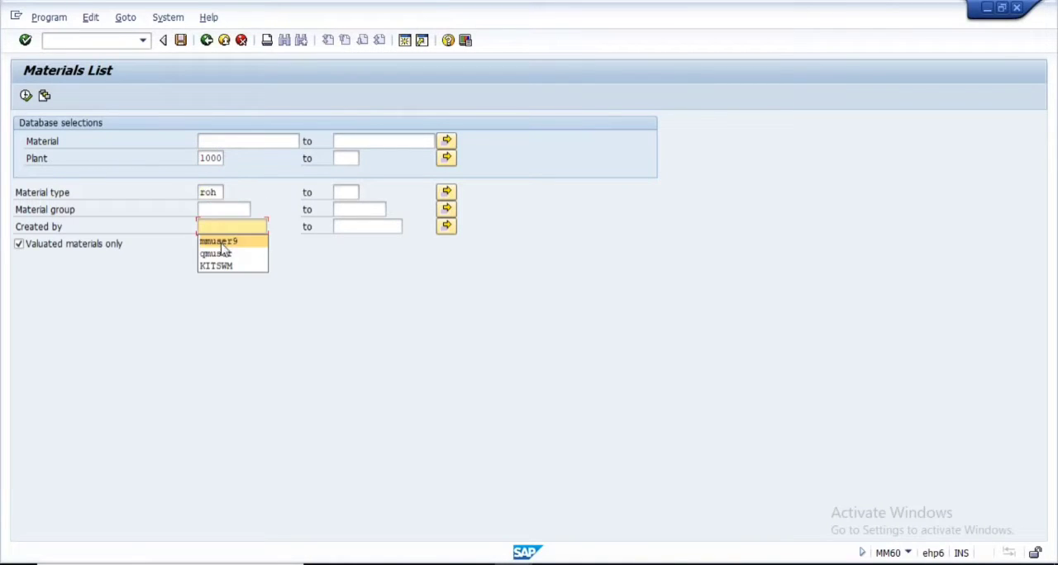
{"action": "left_click", "coordinate": [220, 242]}
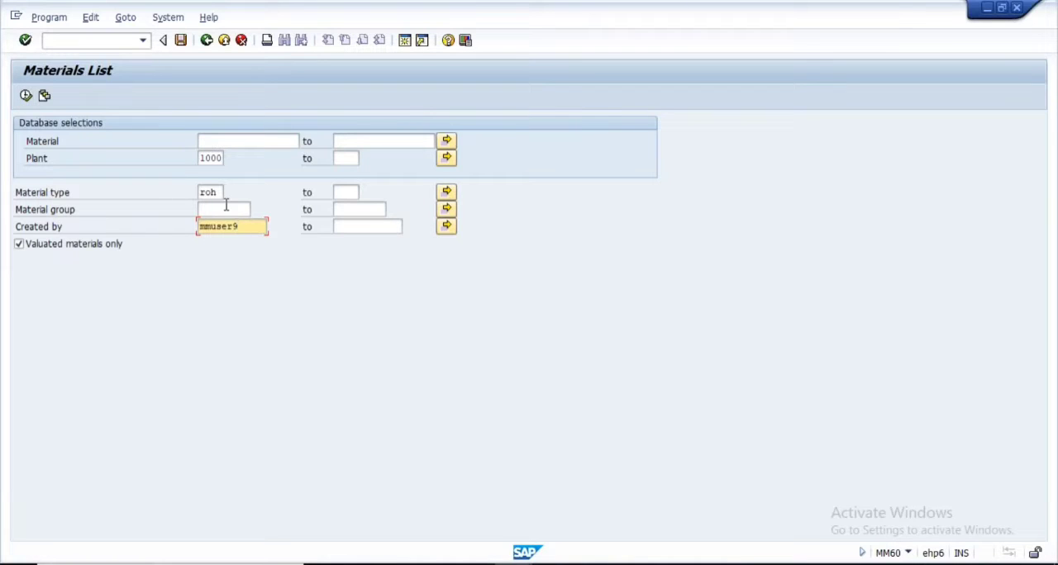
{"action": "left_click_drag", "start_coordinate": [219, 192], "coordinate": [176, 193]}
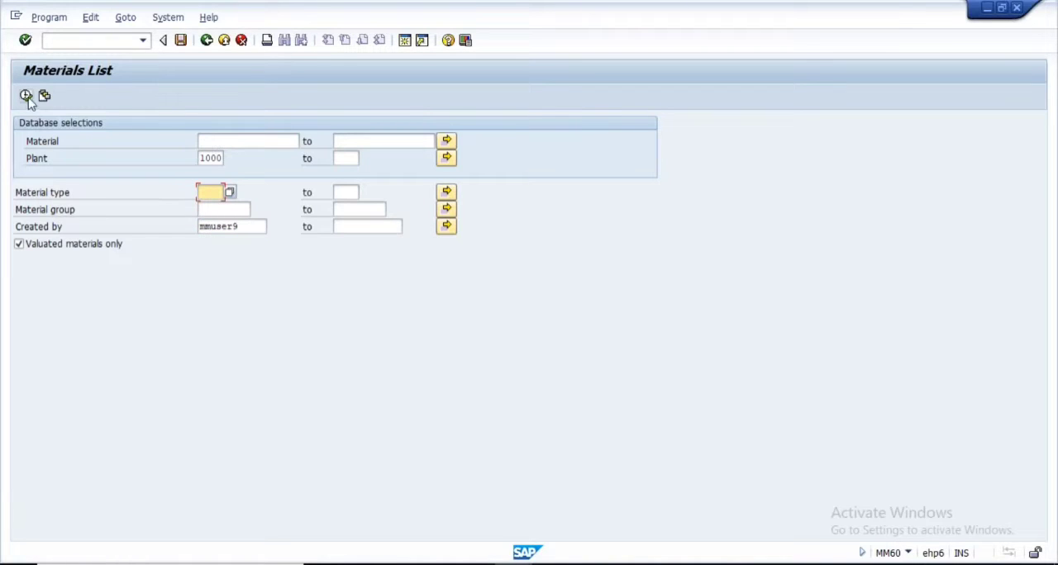
{"action": "key", "text": "Delete"}
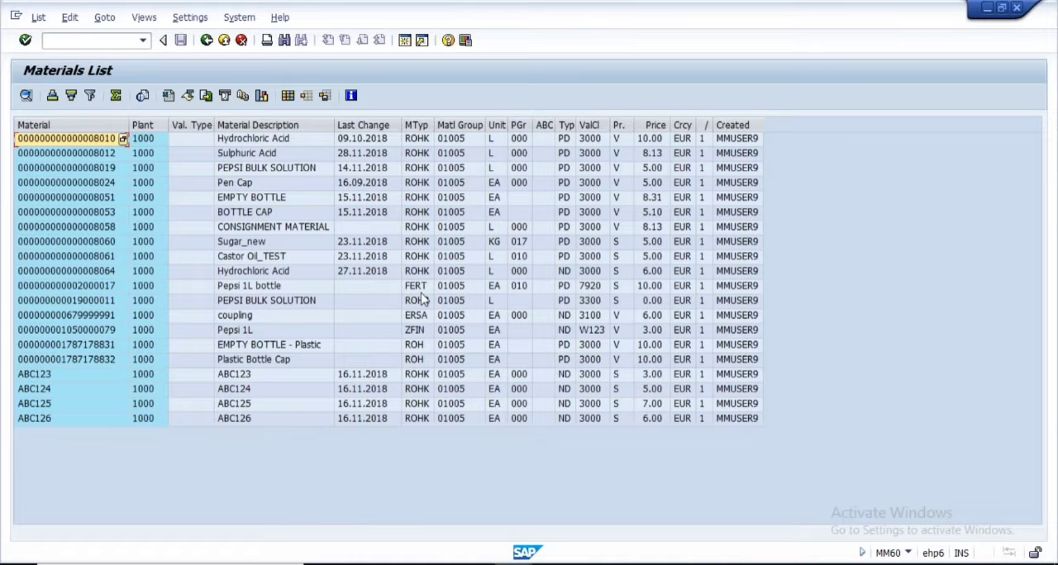
Pick material 8064 from the materials list and open its Basic Data 1 view in Change Material (MM02)
{"action": "left_click", "coordinate": [103, 276]}
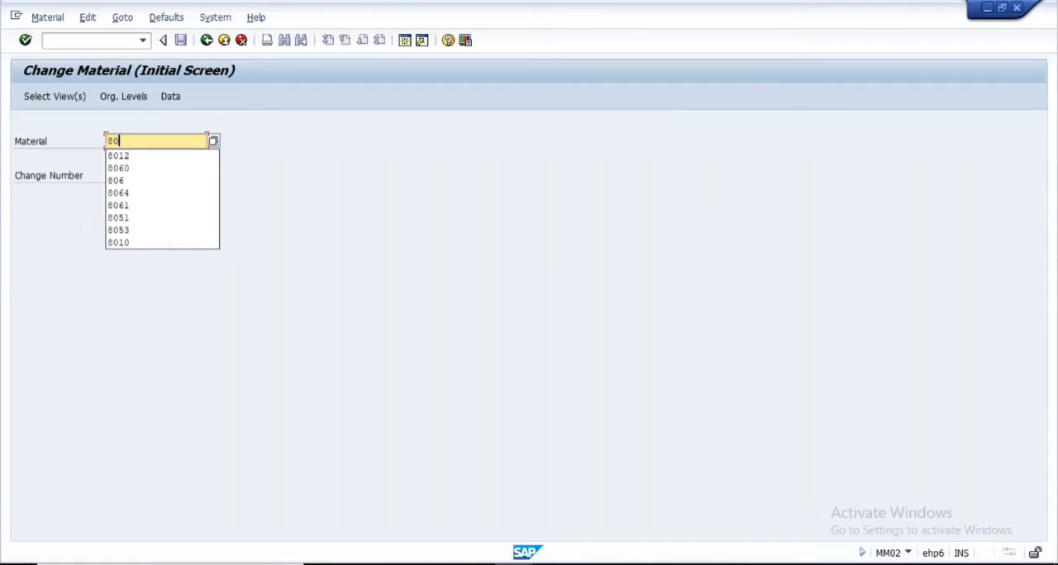
{"action": "type", "text": "64"}
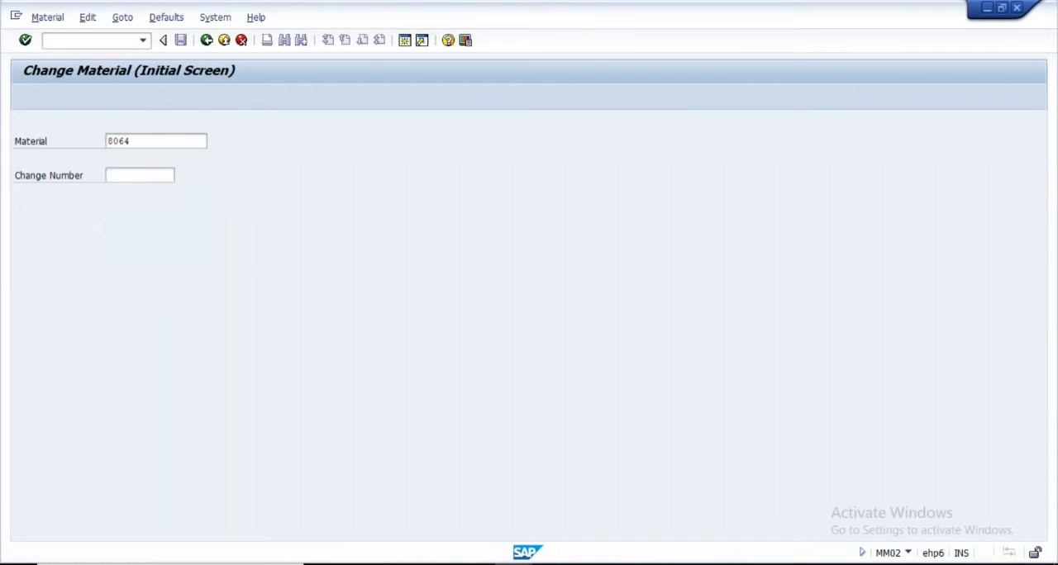
{"action": "key", "text": "Return"}
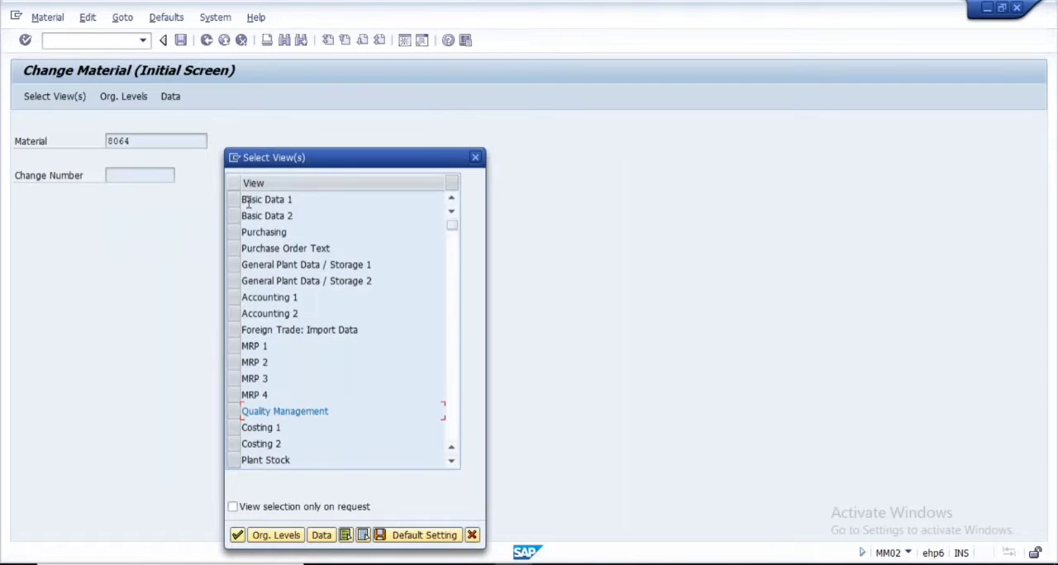
{"action": "left_click", "coordinate": [234, 200]}
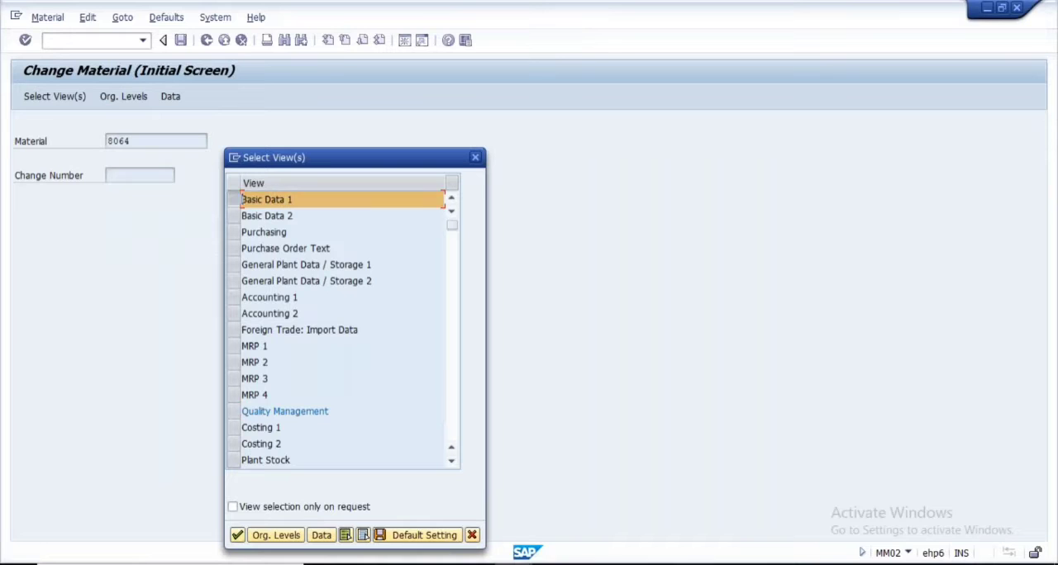
{"action": "left_click", "coordinate": [237, 536]}
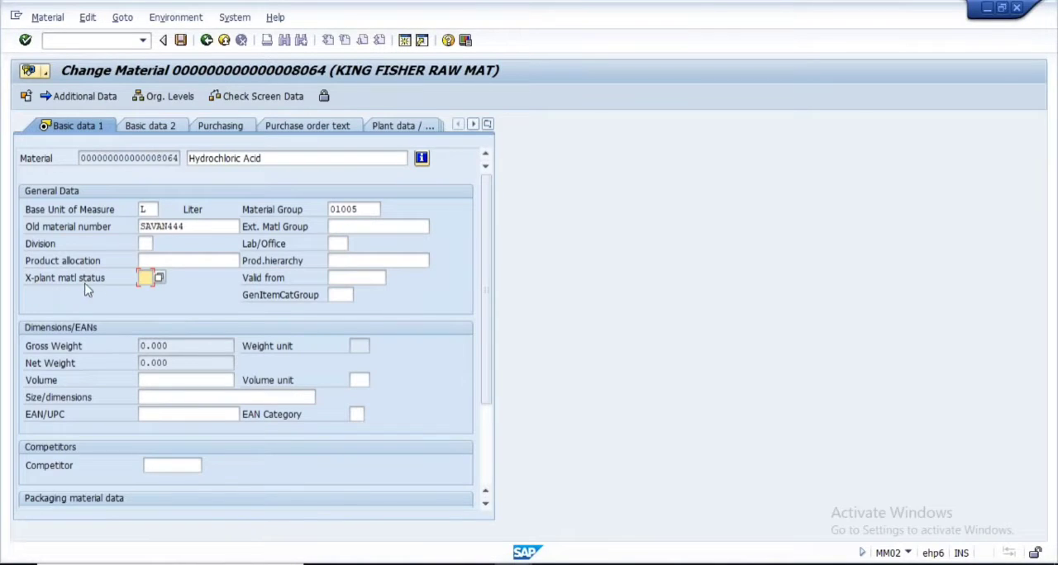
Look through the cross-plant material status values and highlight BP, Blocked for Purchasing
{"action": "left_click", "coordinate": [159, 279]}
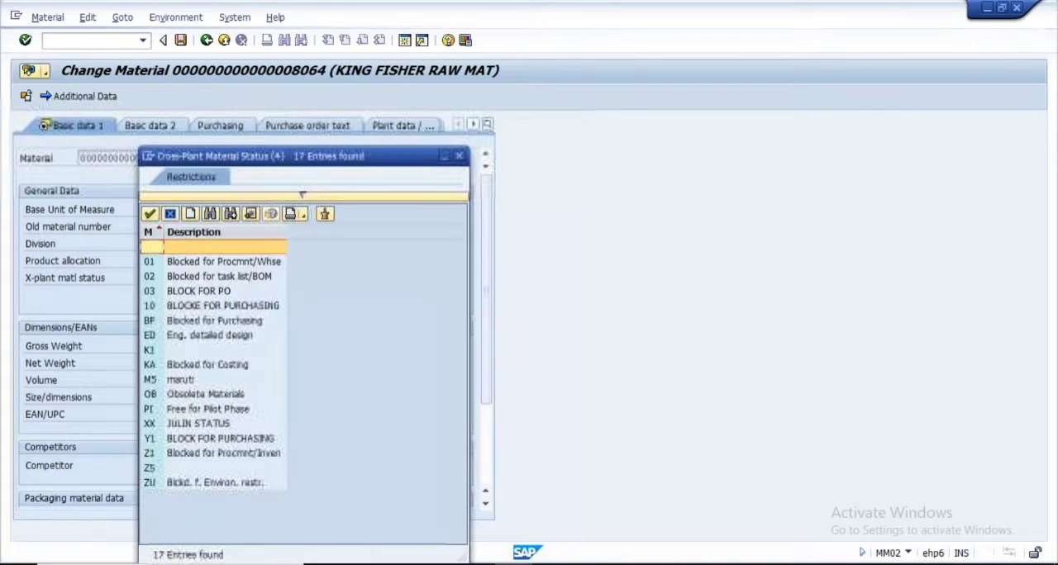
{"action": "left_click", "coordinate": [206, 262]}
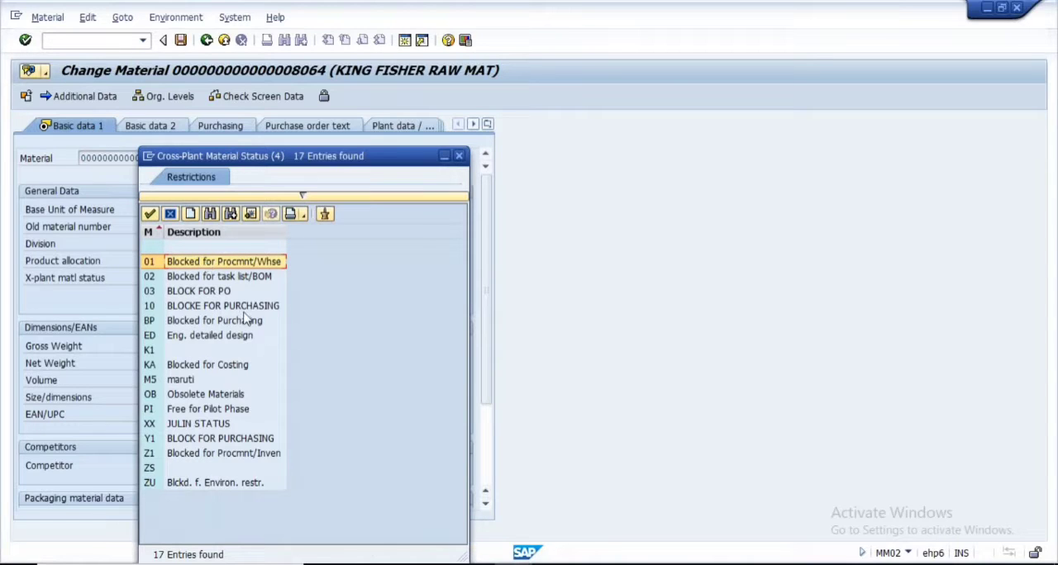
{"action": "left_click", "coordinate": [186, 323]}
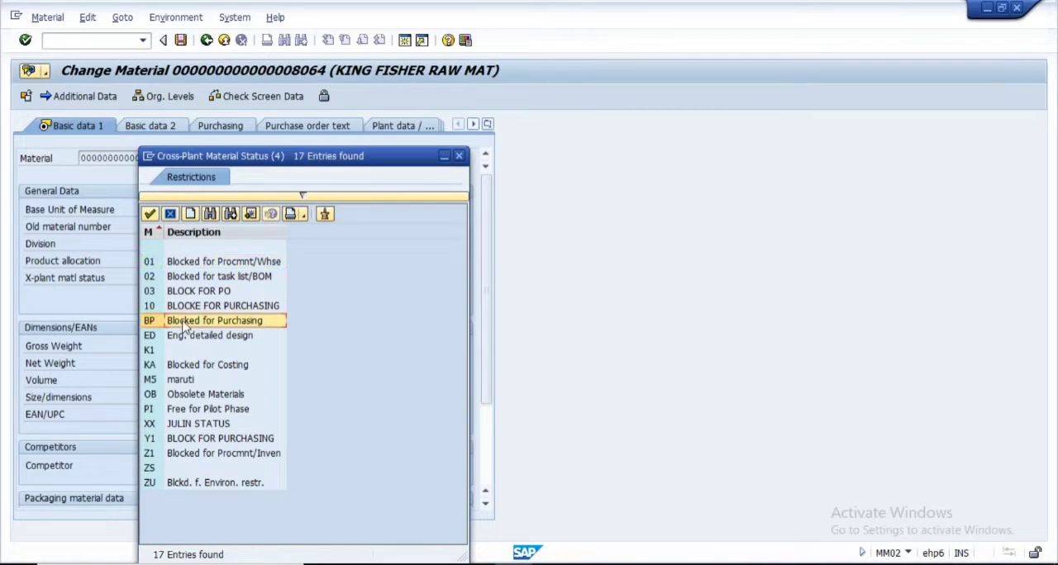
{"action": "double_click", "coordinate": [184, 322]}
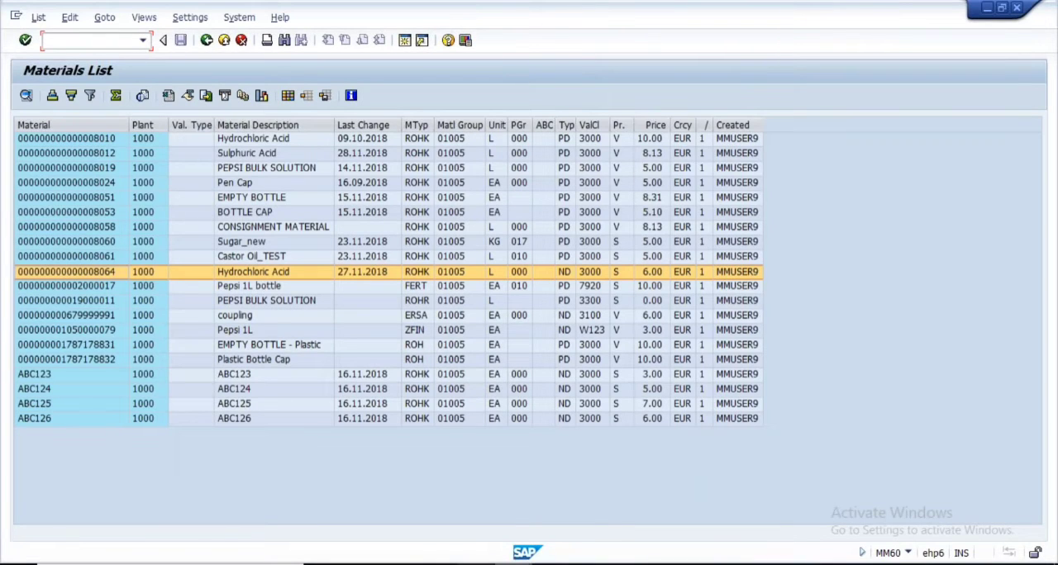
Switch to the Define Material Statuses session, open the details of status BP and choose B, Error message, as the purchasing message
{"action": "mouse_move", "coordinate": [404, 497]}
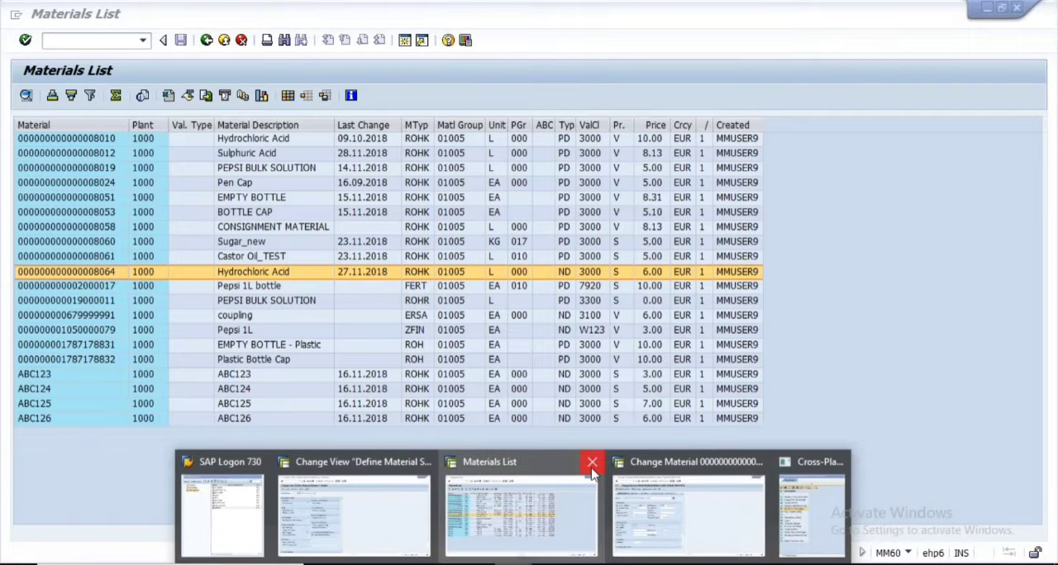
{"action": "left_click", "coordinate": [593, 463]}
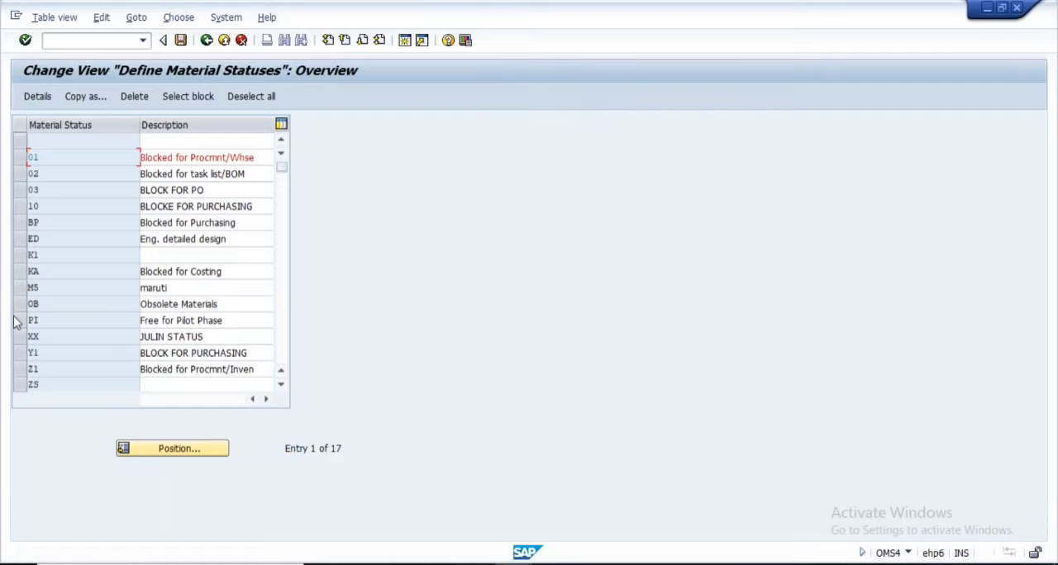
{"action": "left_click", "coordinate": [20, 223]}
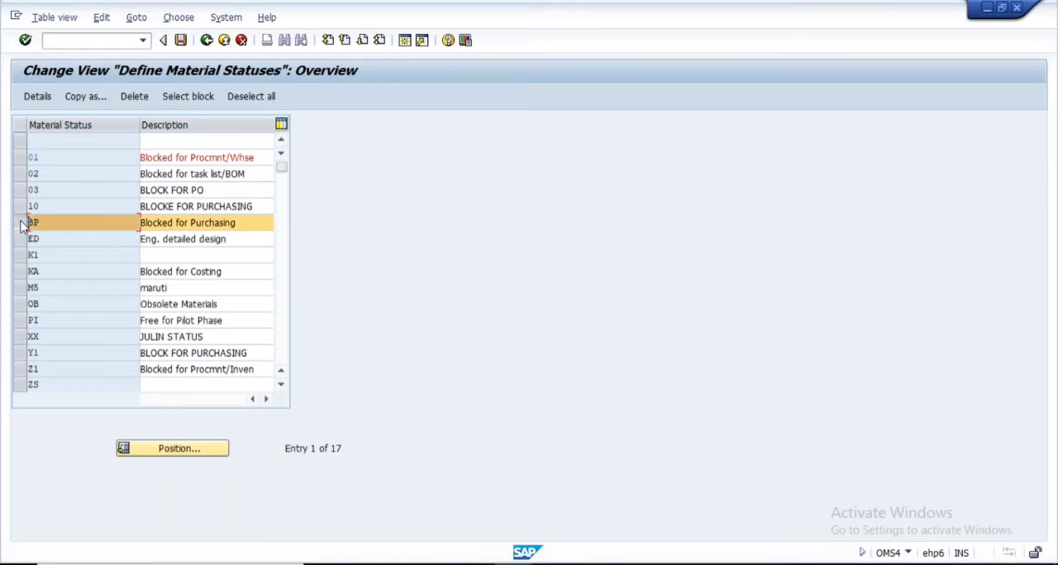
{"action": "left_click", "coordinate": [38, 97]}
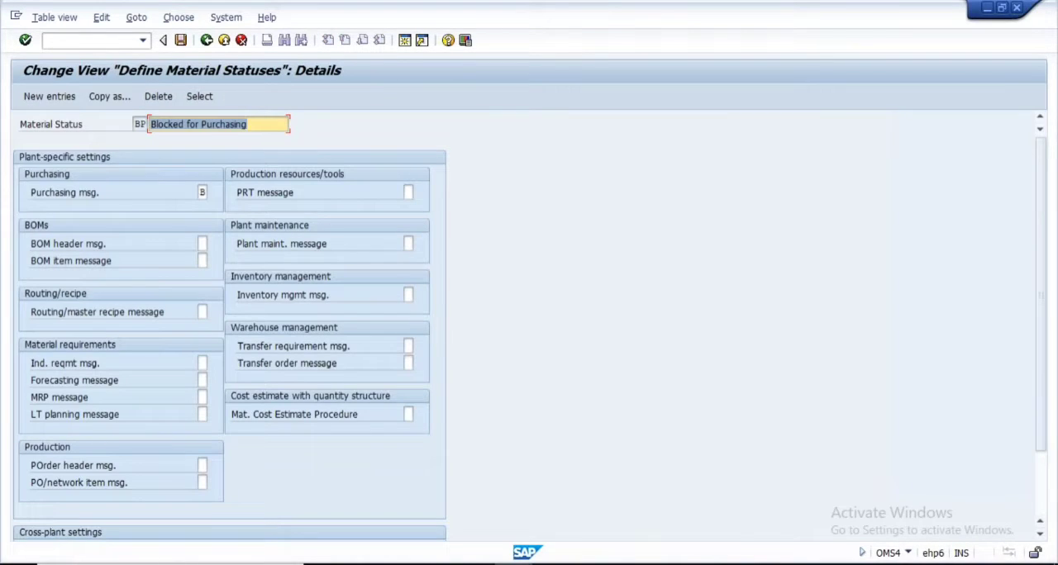
{"action": "left_click", "coordinate": [201, 192]}
{"action": "left_click", "coordinate": [215, 192]}
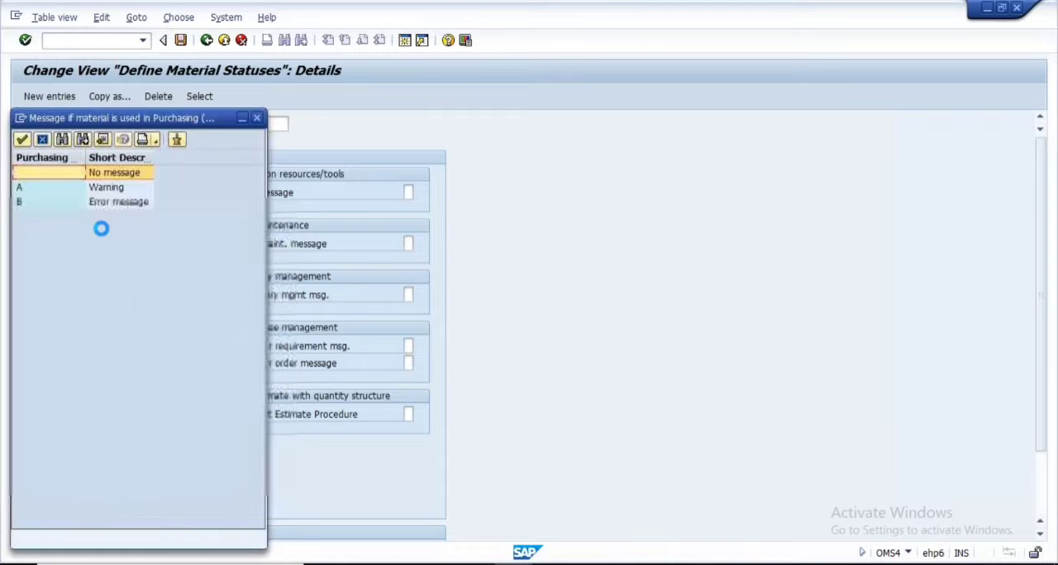
{"action": "double_click", "coordinate": [124, 201]}
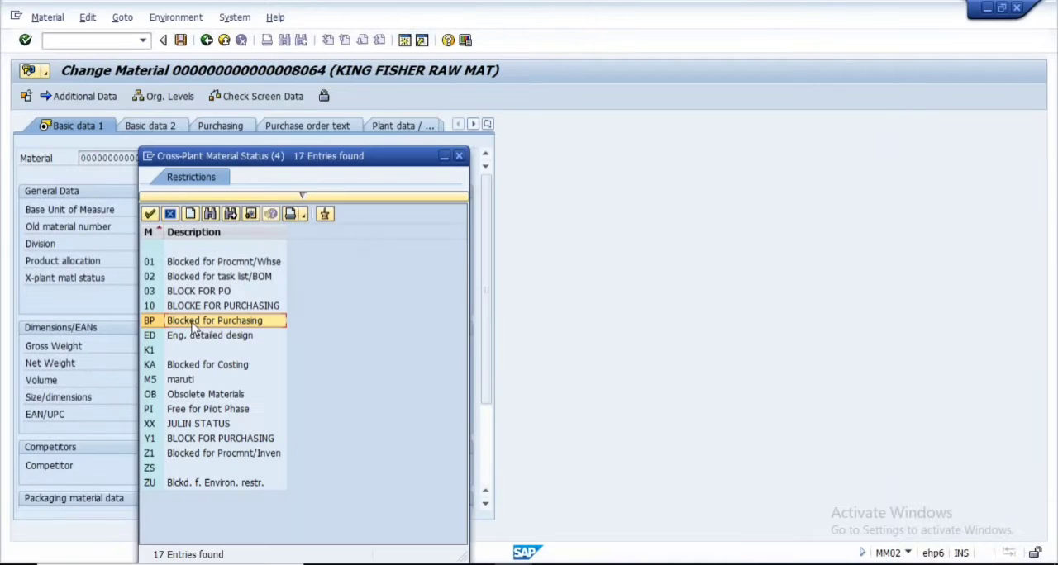
Assign cross-plant status BP to material 8064, save the material and leave Change Material
{"action": "double_click", "coordinate": [192, 323]}
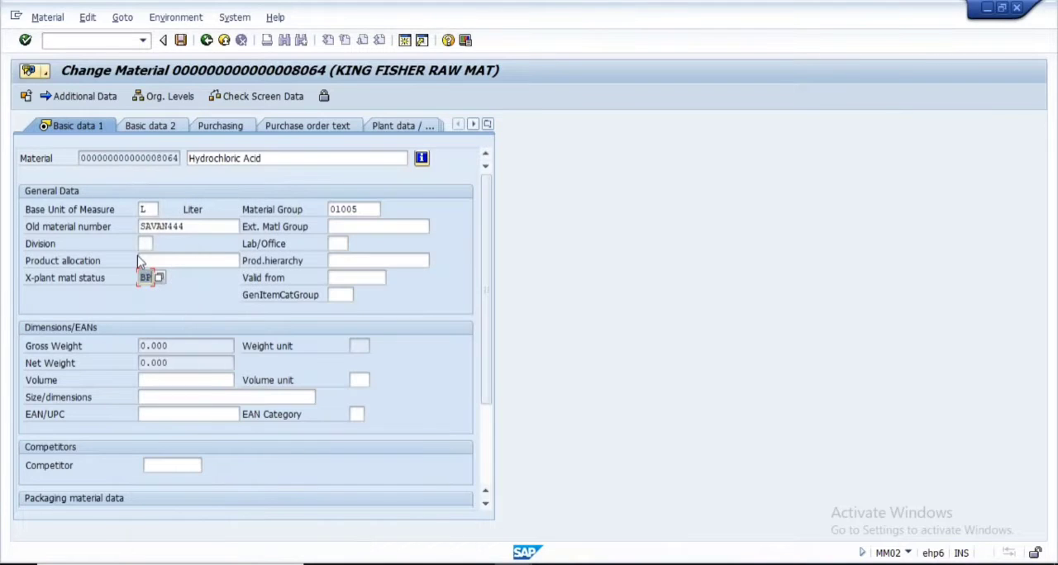
{"action": "left_click_drag", "start_coordinate": [80, 158], "coordinate": [190, 212]}
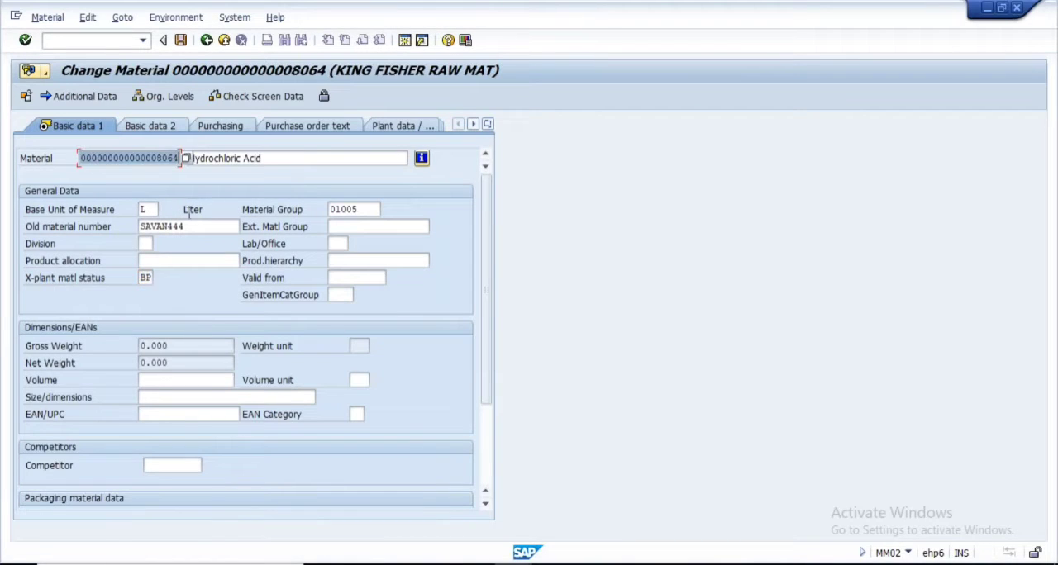
{"action": "left_click", "coordinate": [180, 40]}
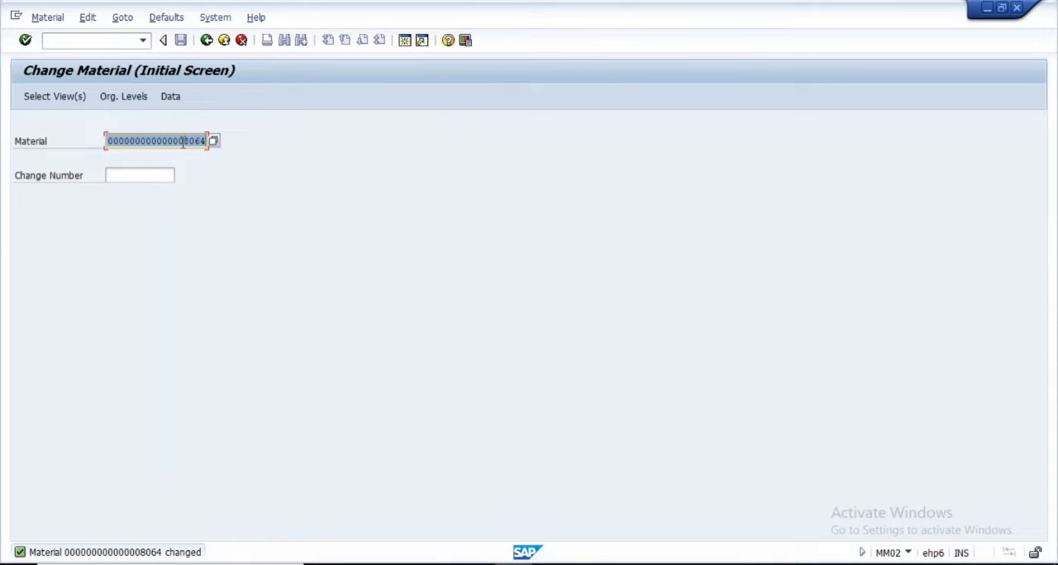
{"action": "left_click_drag", "start_coordinate": [183, 143], "coordinate": [227, 142]}
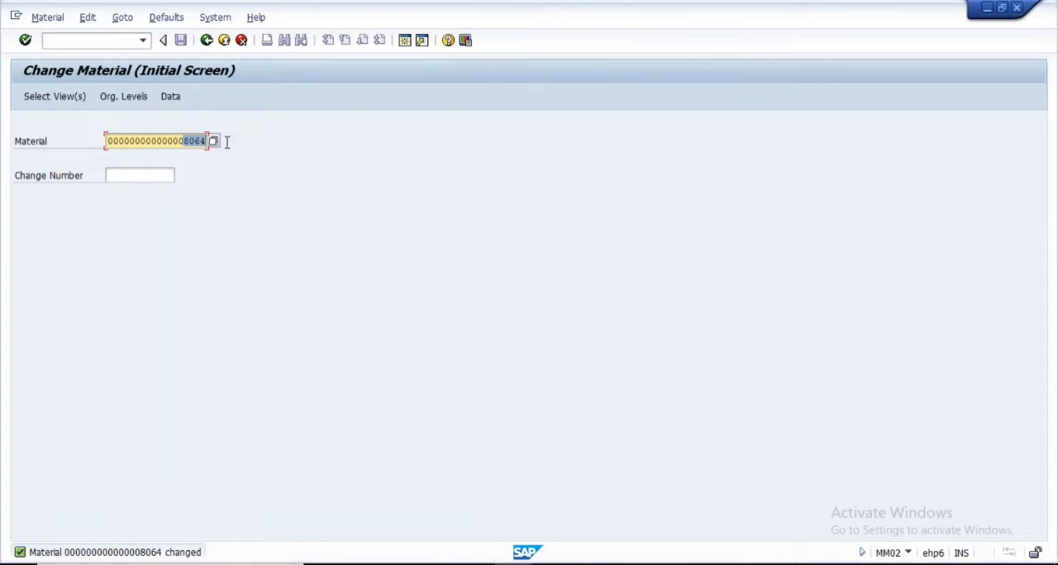
{"action": "left_click", "coordinate": [206, 41]}
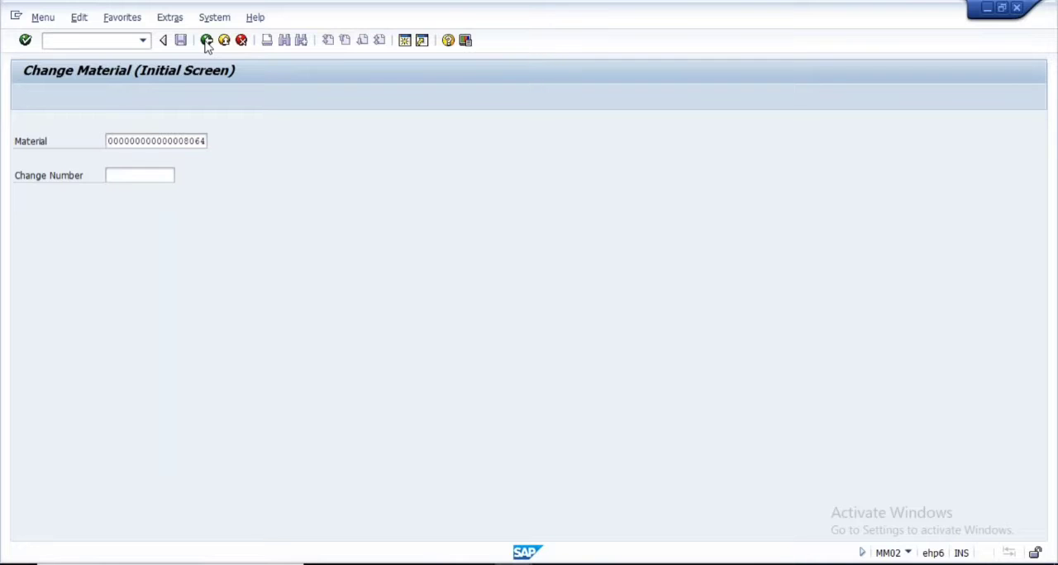
Start a standard purchase order with transaction ME21N and enter vendor 1001
{"action": "type", "text": "me21n"}
{"action": "key", "text": "Return"}
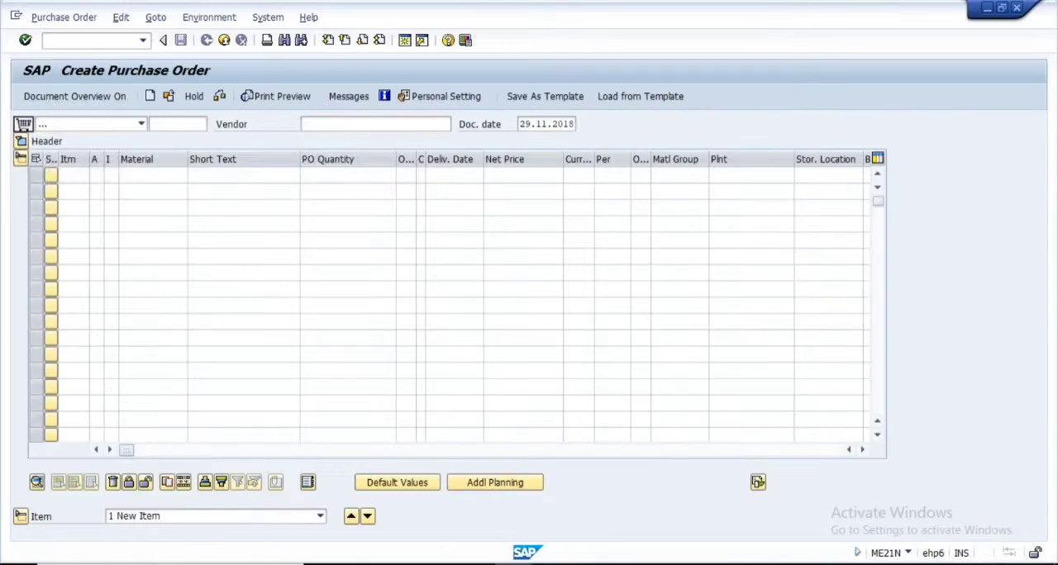
{"action": "left_click", "coordinate": [337, 126]}
{"action": "type", "text": "1001"}
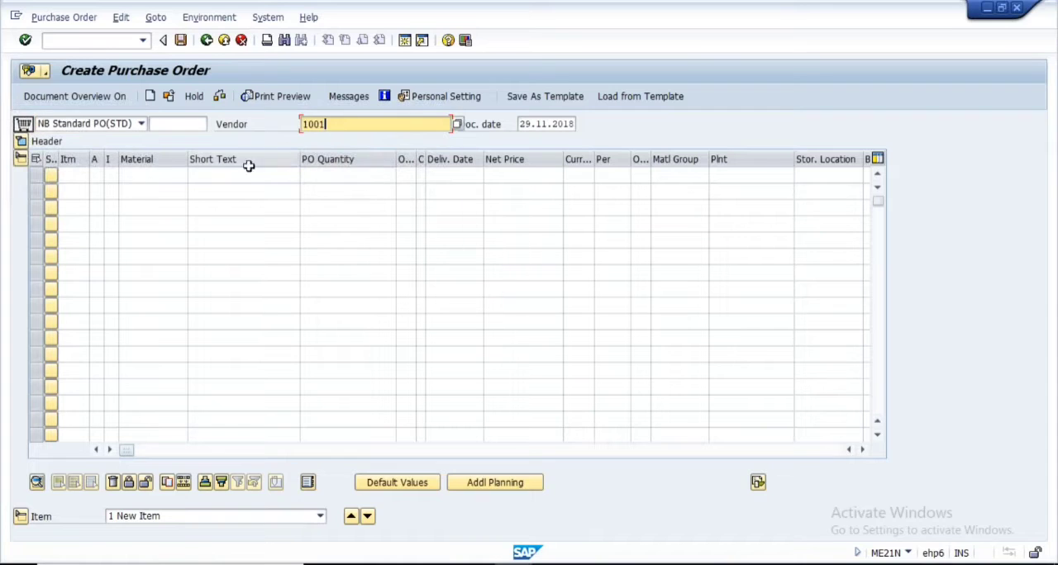
Add an order item for material 8064 with a quantity of 100 at plant 1000
{"action": "left_click", "coordinate": [170, 176]}
{"action": "type", "text": "806"}
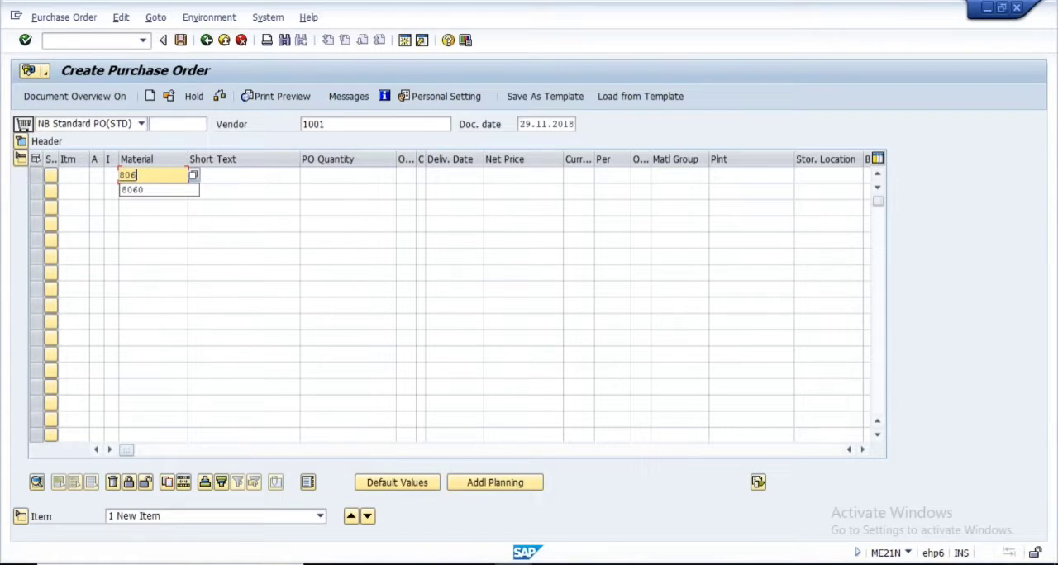
{"action": "type", "text": "4"}
{"action": "key", "text": "Tab"}
{"action": "key", "text": "Tab"}
{"action": "key", "text": "Tab"}
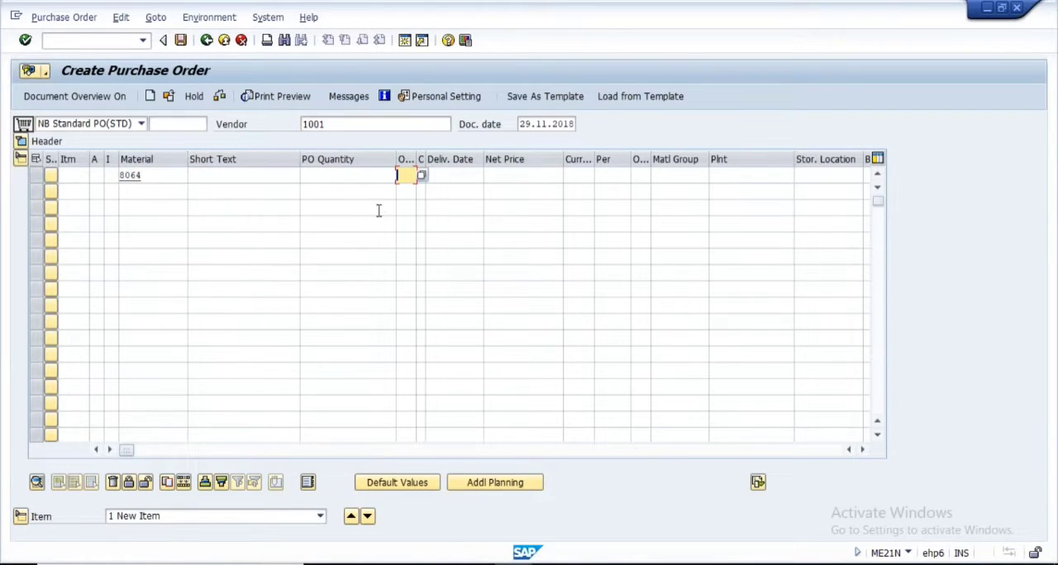
{"action": "left_click", "coordinate": [377, 176]}
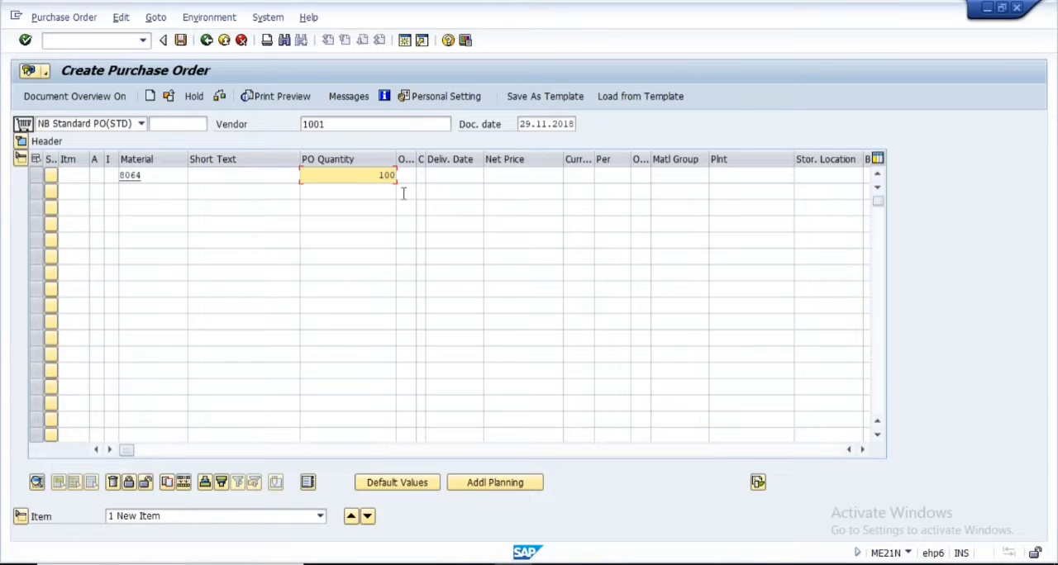
{"action": "left_click", "coordinate": [730, 170]}
{"action": "type", "text": "1000"}
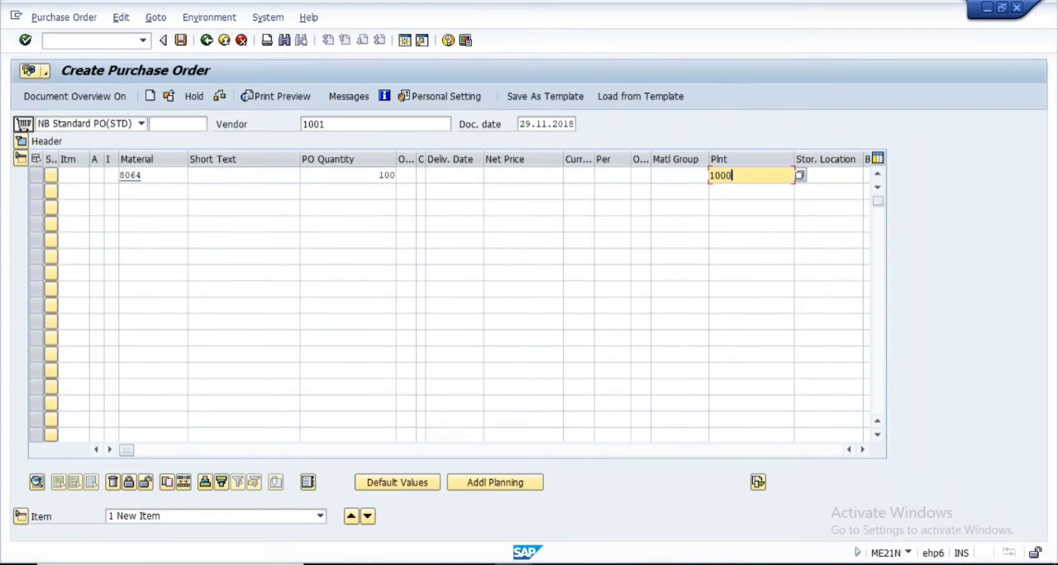
{"action": "key", "text": "Return"}
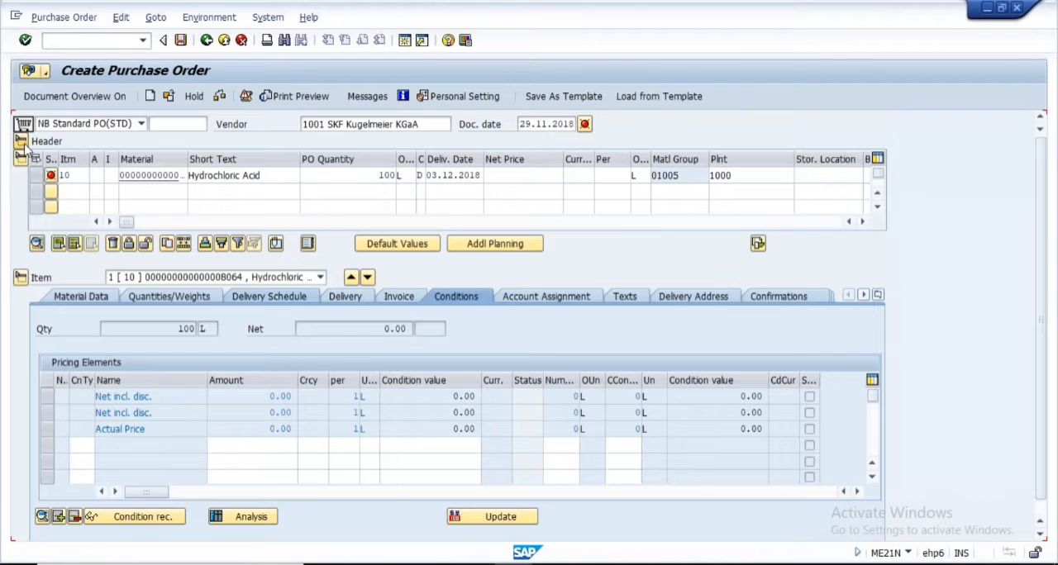
Enter purchasing organization 1000 and purchasing group 000 in the order's organizational data and validate the order
{"action": "type", "text": "1000"}
{"action": "key", "text": "Tab"}
{"action": "type", "text": "000"}
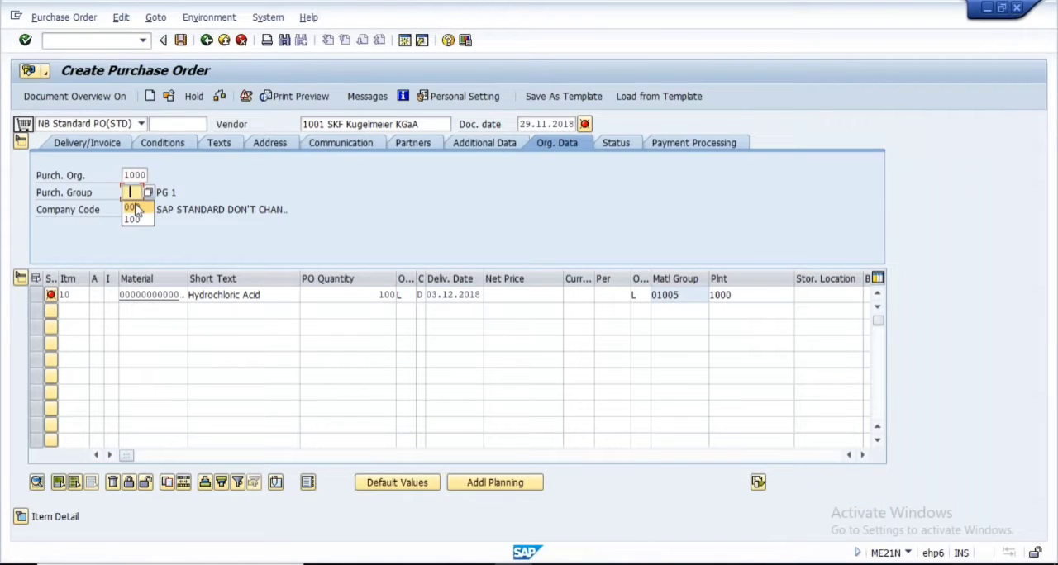
{"action": "key", "text": "Return"}
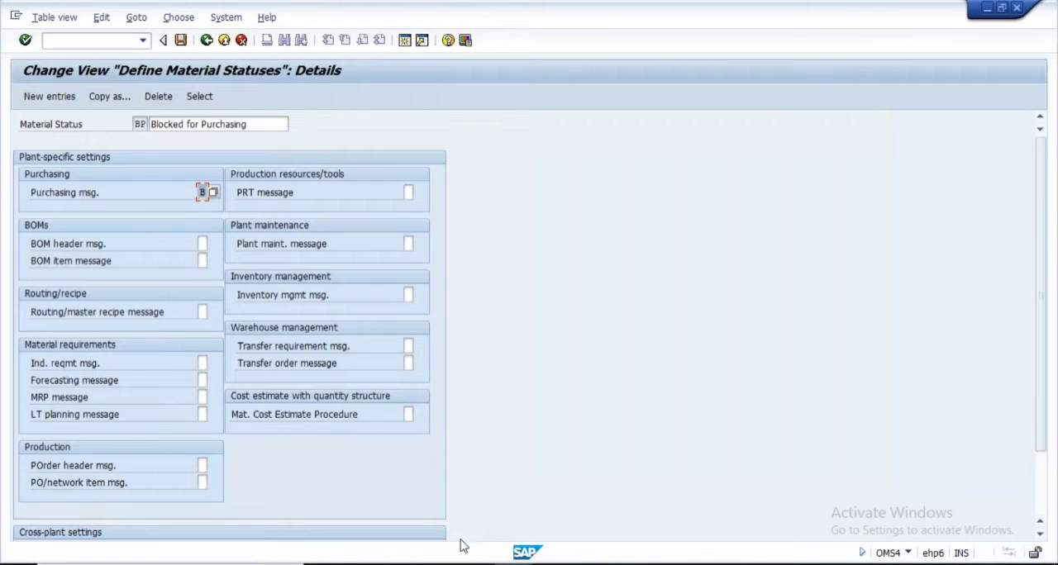
Return to the purchase order session and leave the order without saving
{"action": "left_click", "coordinate": [662, 505]}
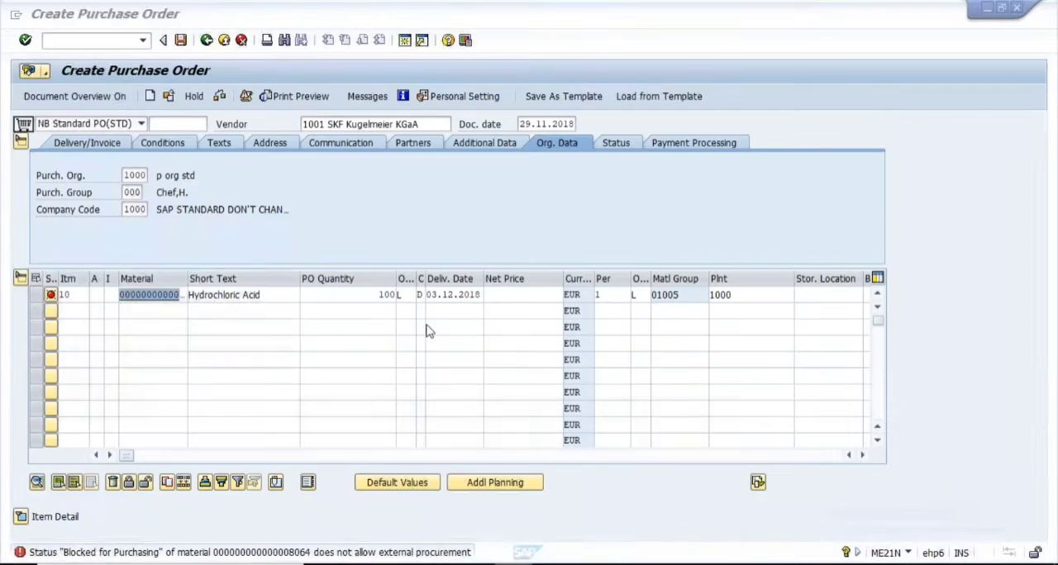
{"action": "left_click", "coordinate": [91, 43]}
{"action": "type", "text": "/n"}
{"action": "key", "text": "Return"}
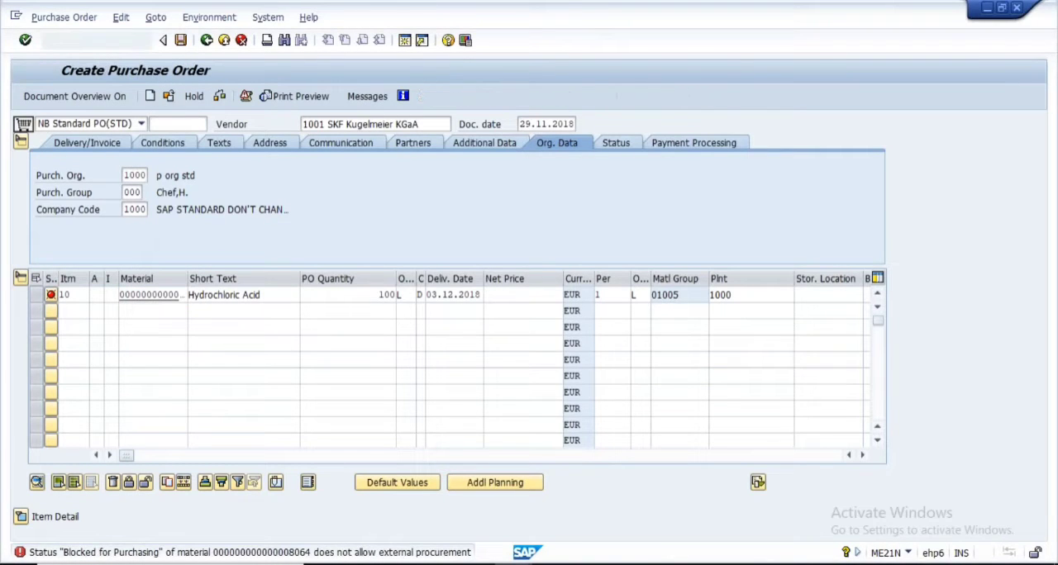
Start MM02 and reopen material 8064 in its Basic Data 1 view
{"action": "key", "text": "Return"}
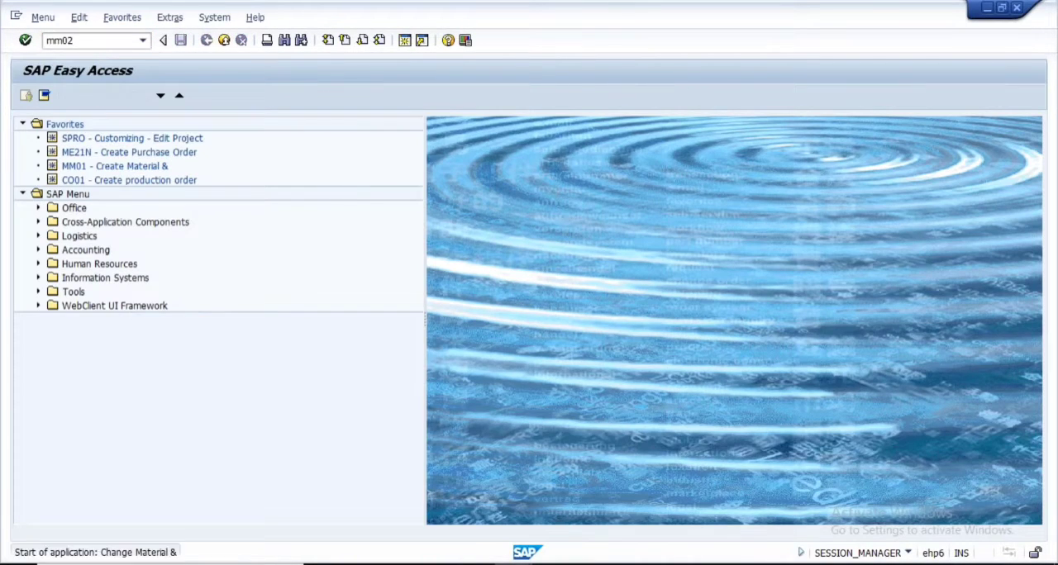
{"action": "left_click", "coordinate": [70, 96]}
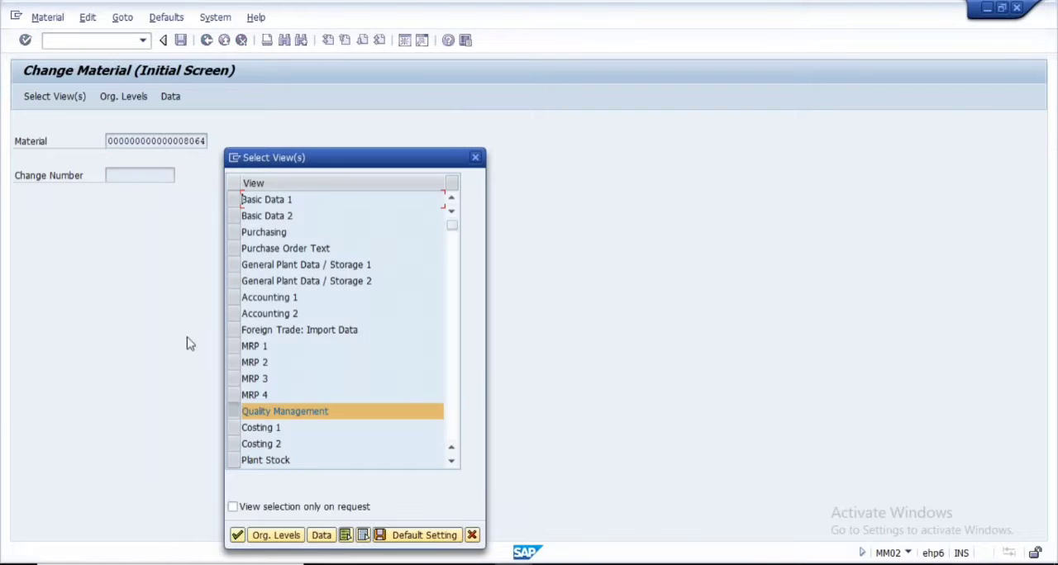
{"action": "left_click", "coordinate": [233, 410]}
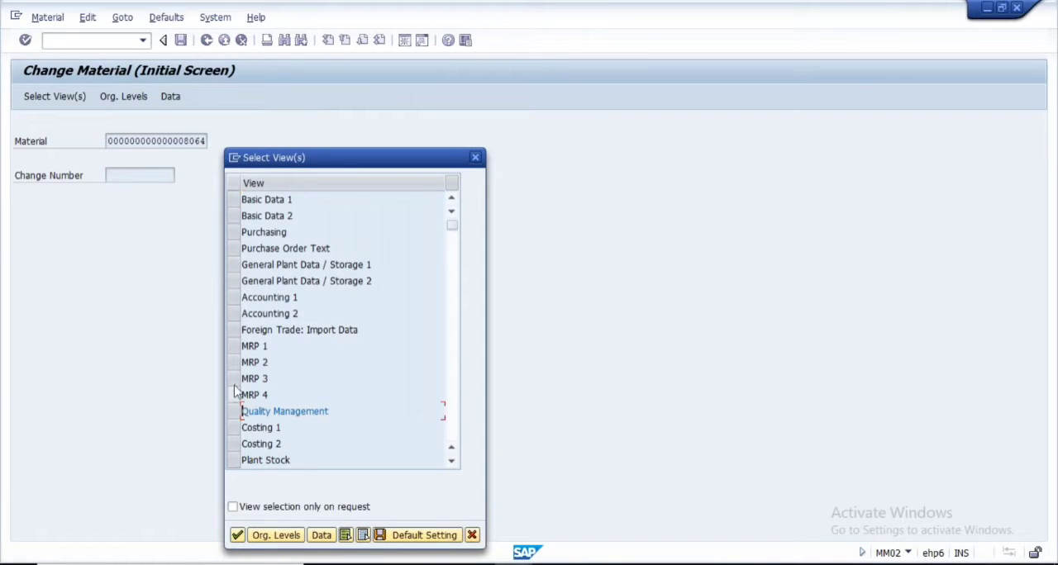
{"action": "left_click", "coordinate": [237, 536]}
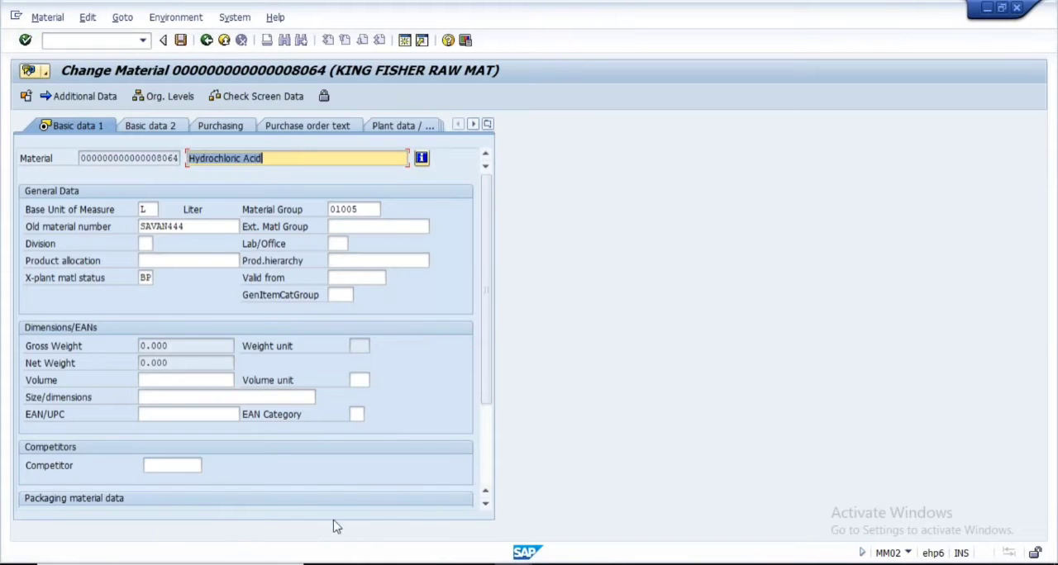
Clear the cross-plant material status of material 8064
{"action": "left_click_drag", "start_coordinate": [139, 278], "coordinate": [183, 279]}
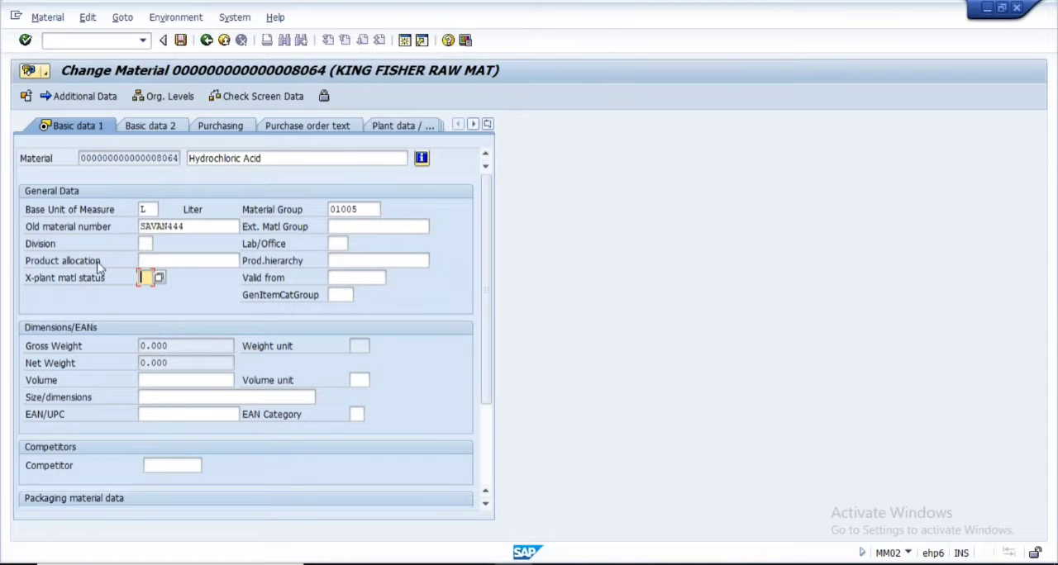
Switch to Notepad, append "- applicable for all plants" to the Client Level line and add a trailing hyphen to the Plant Level line
{"action": "key", "text": "alt+Tab"}
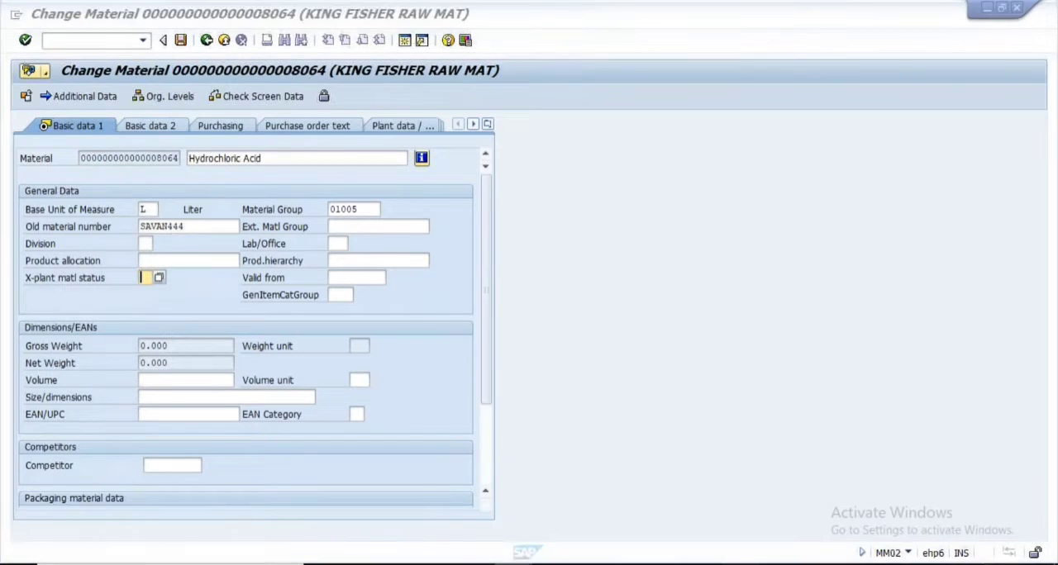
{"action": "left_click", "coordinate": [400, 128]}
{"action": "type", "text": "- applo"}
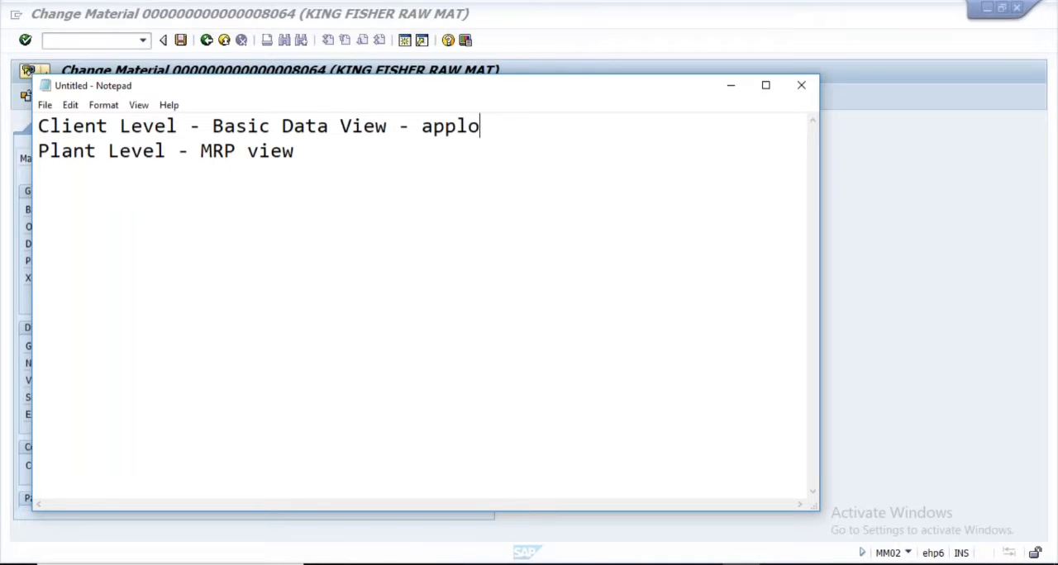
{"action": "key", "text": "BackSpace"}
{"action": "type", "text": "icable for"}
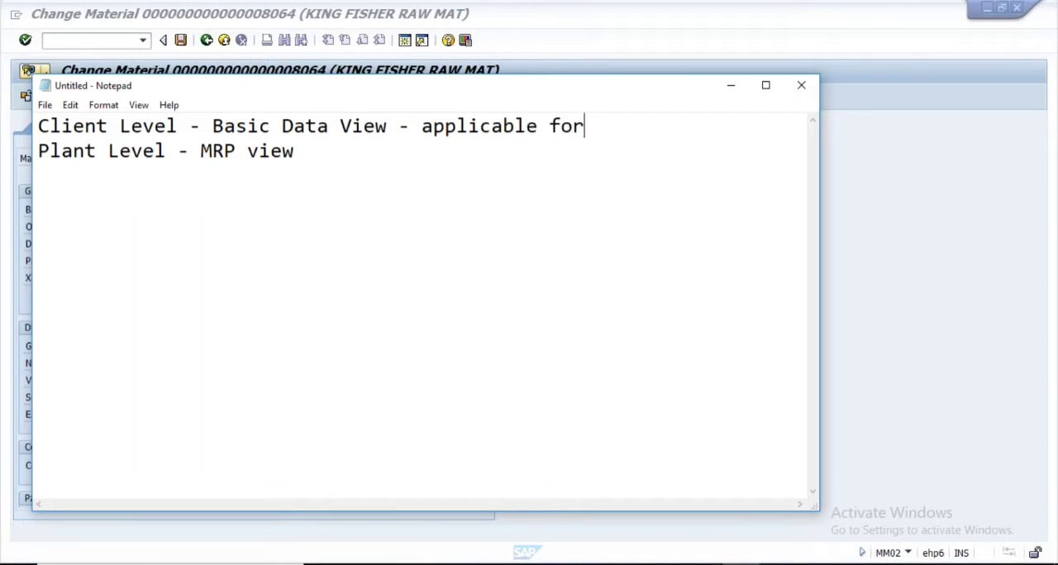
{"action": "type", "text": " all plan"}
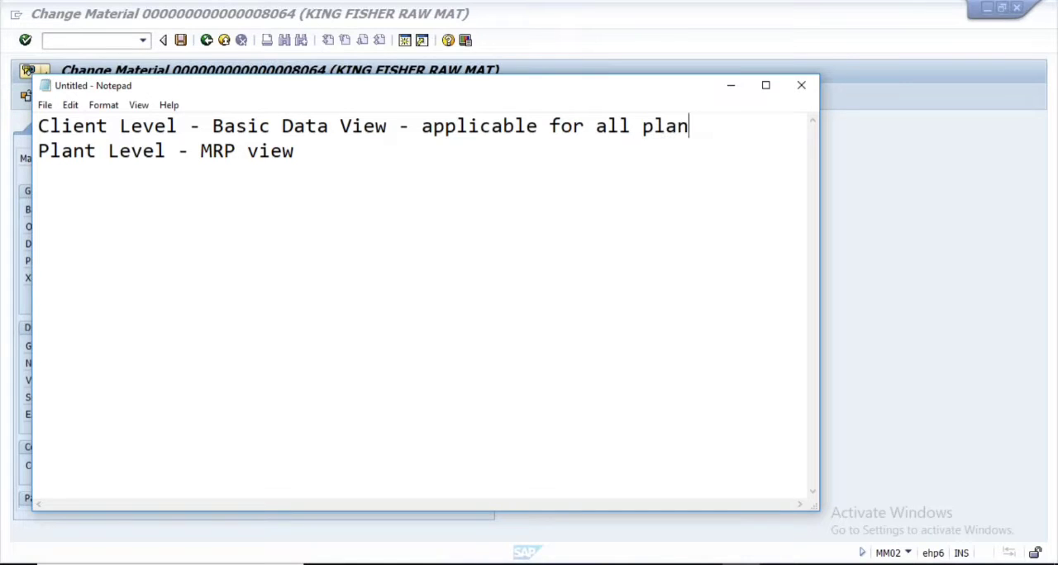
{"action": "type", "text": "ts"}
{"action": "left_click", "coordinate": [305, 151]}
{"action": "type", "text": "-"}
Switch back to SAP and open the MRP 1 view of material 8064 for plant 1000 at the plant-specific material status
{"action": "left_click", "coordinate": [27, 70]}
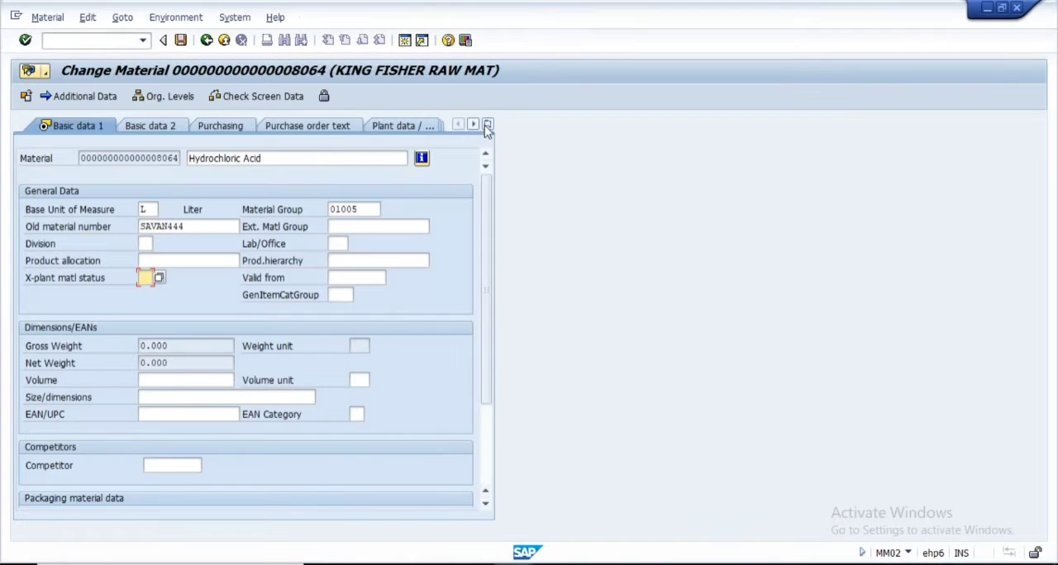
{"action": "left_click", "coordinate": [488, 124]}
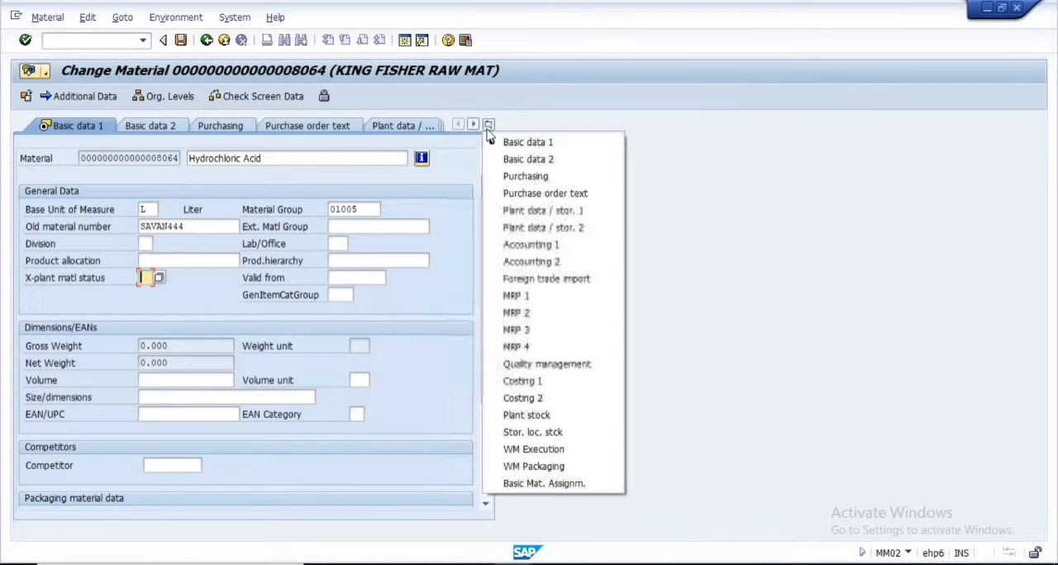
{"action": "left_click", "coordinate": [536, 296]}
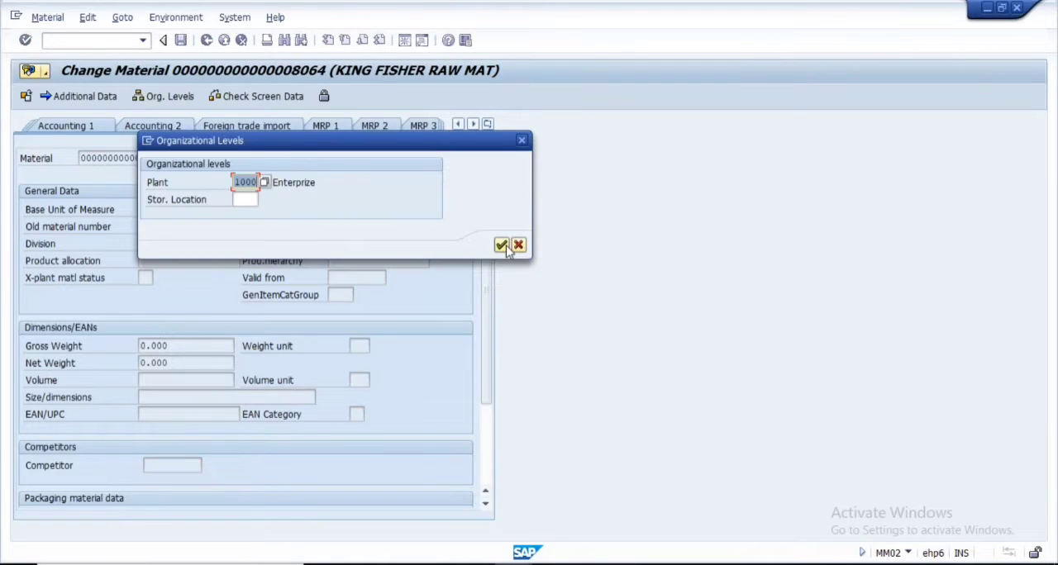
{"action": "left_click", "coordinate": [501, 247]}
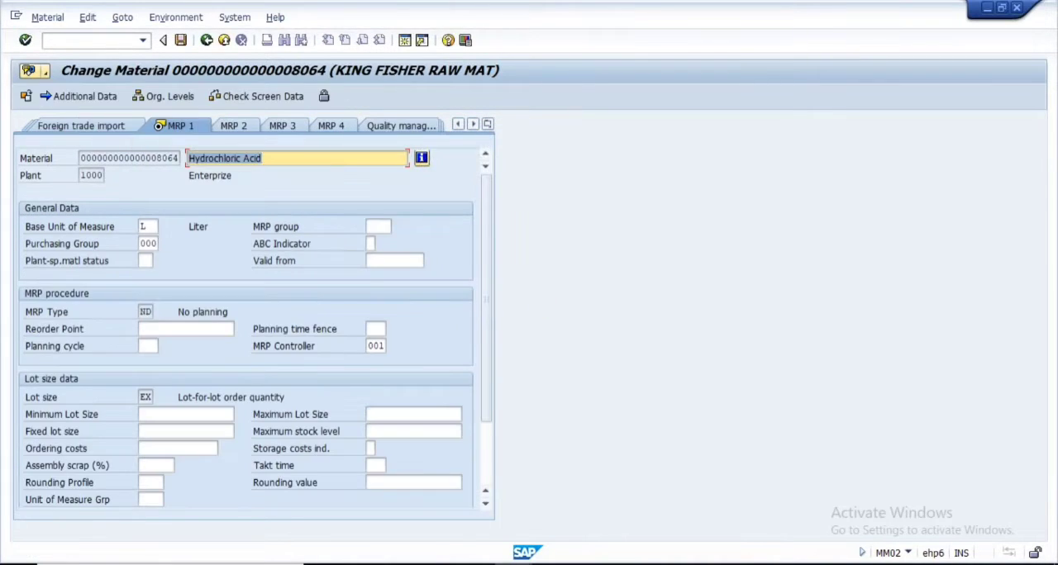
{"action": "left_click", "coordinate": [142, 263]}
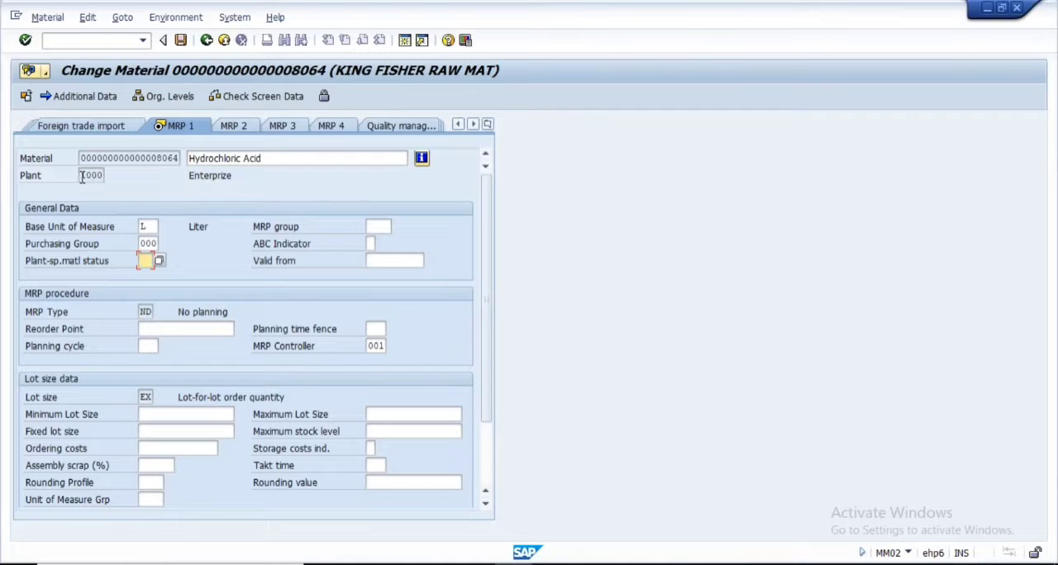
Highlight the material's plant, and mark the Client Level and Plant Level entries in the Notepad notes for comparison
{"action": "left_click_drag", "start_coordinate": [82, 177], "coordinate": [126, 175]}
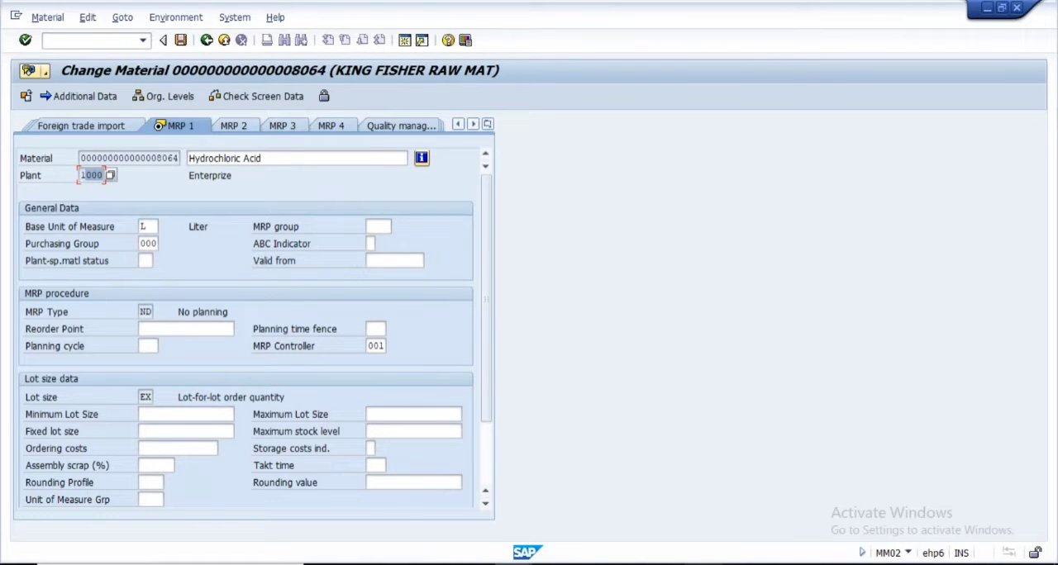
{"action": "key", "text": "alt+Tab"}
{"action": "left_click_drag", "start_coordinate": [40, 126], "coordinate": [189, 125]}
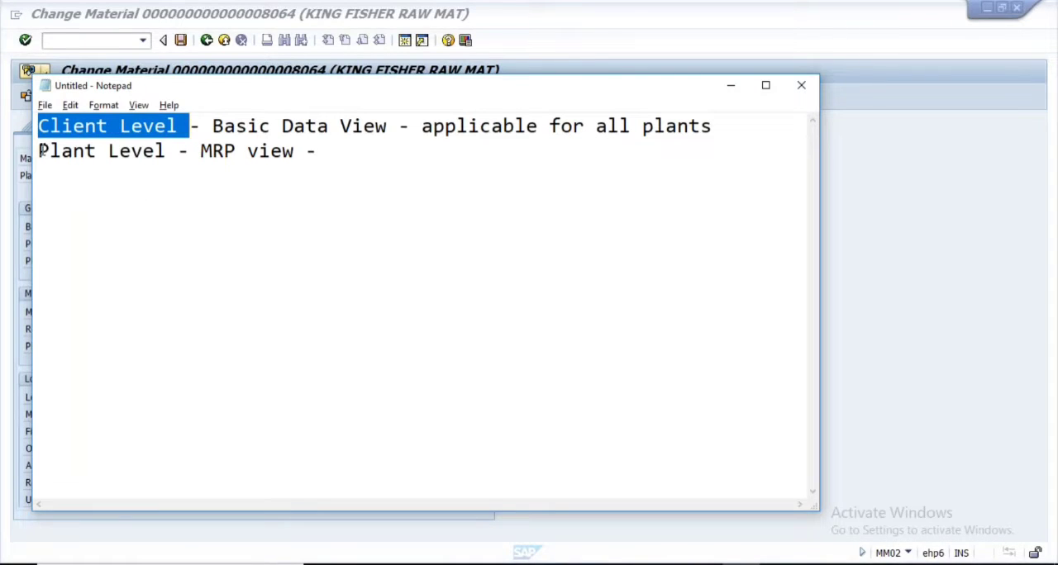
{"action": "left_click_drag", "start_coordinate": [40, 151], "coordinate": [190, 150]}
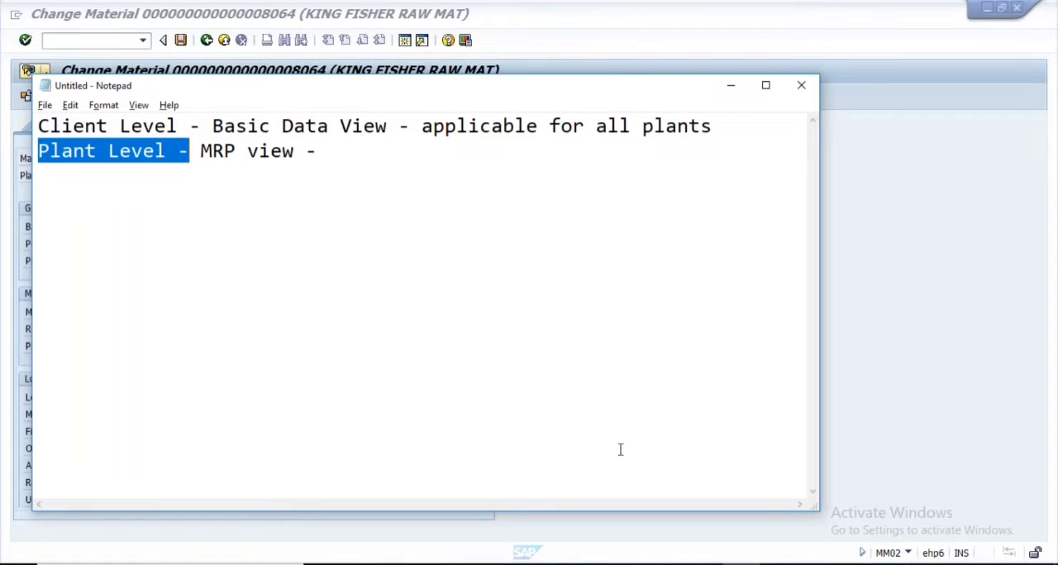
Switch to the customizing session, leave the BP status details and reopen the Define Material Statuses activity from the IMG
{"action": "left_click", "coordinate": [512, 564]}
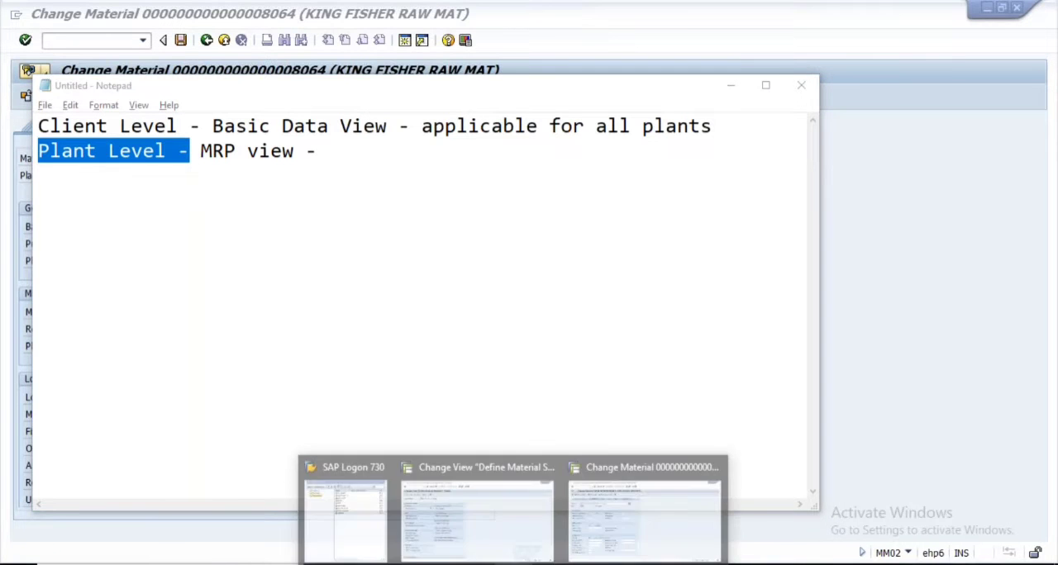
{"action": "left_click", "coordinate": [477, 513]}
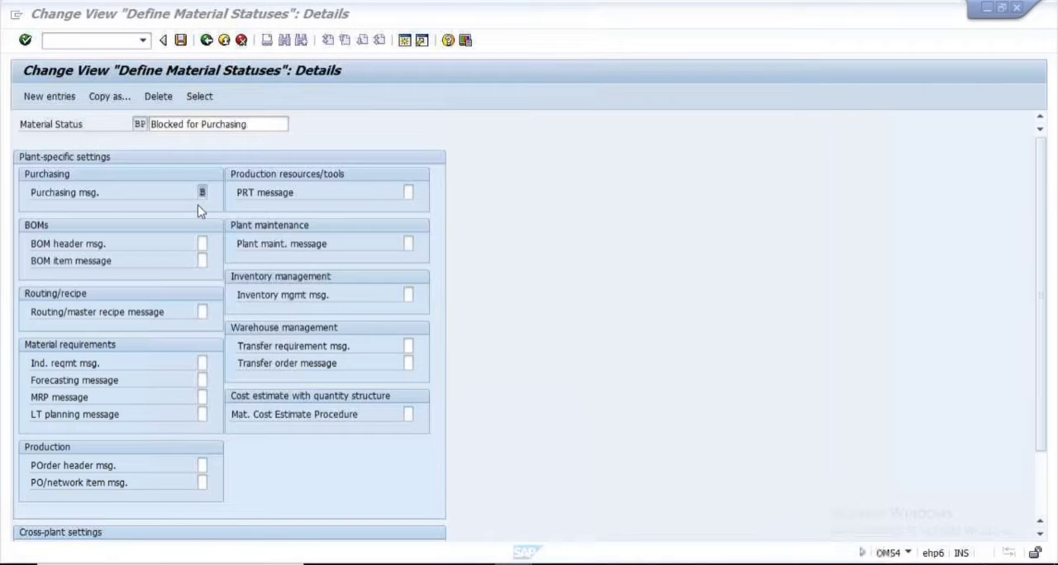
{"action": "left_click", "coordinate": [207, 41]}
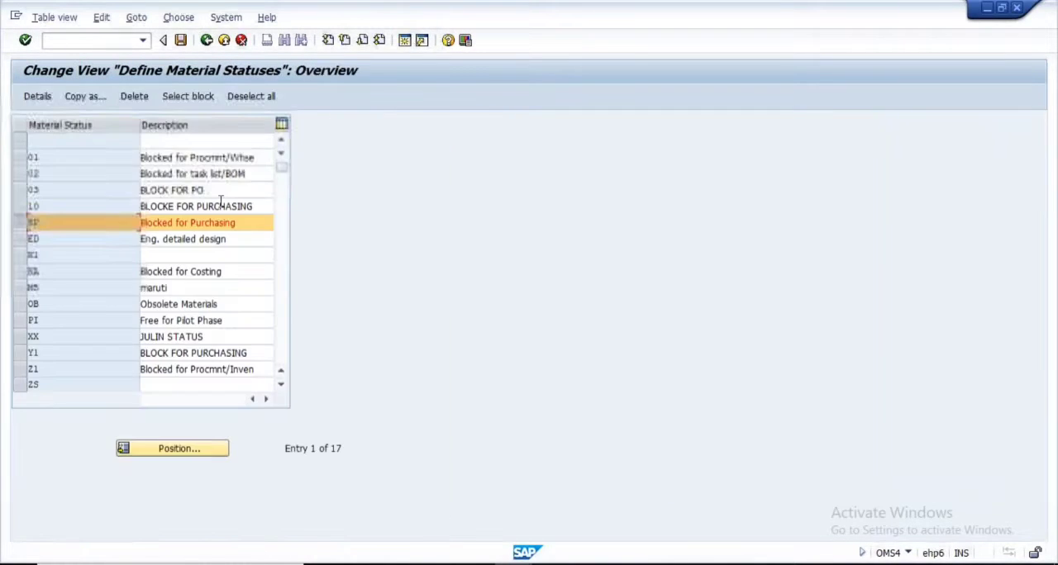
{"action": "left_click", "coordinate": [206, 41]}
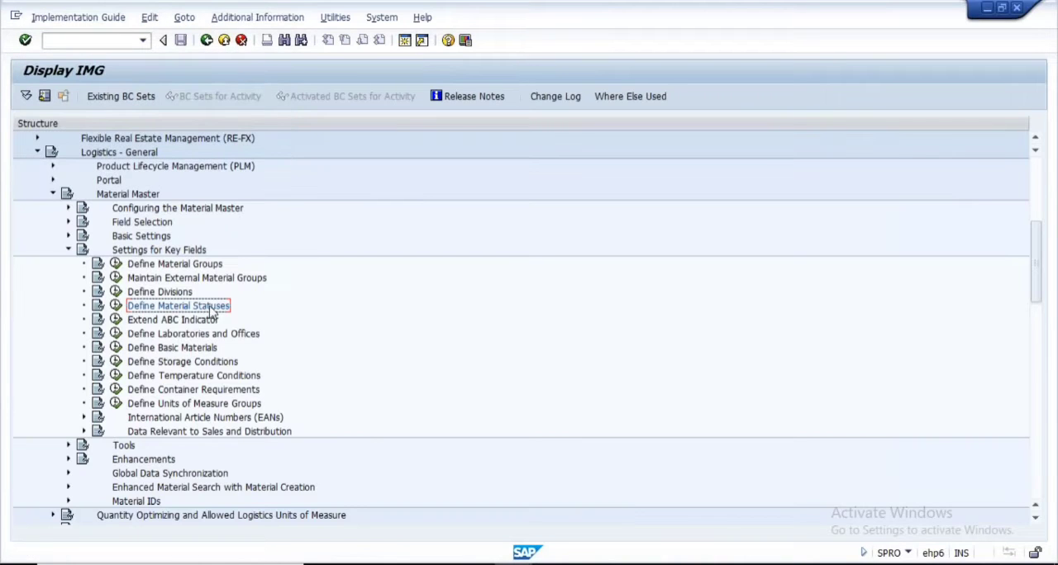
{"action": "left_click", "coordinate": [117, 311]}
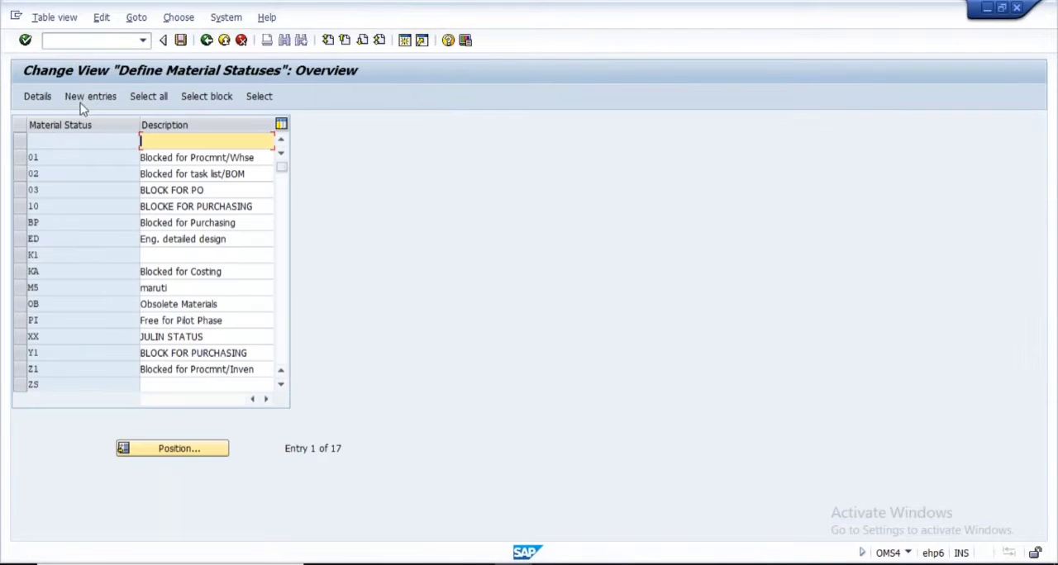
Open a blank new material status entry and look through its plant-specific and cross-plant message settings
{"action": "left_click", "coordinate": [91, 99]}
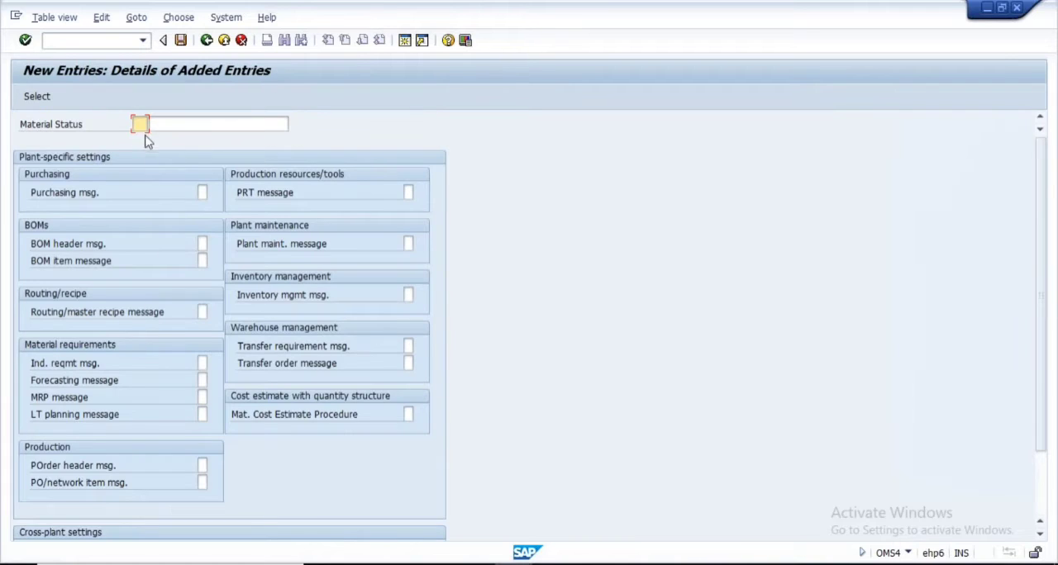
{"action": "left_click", "coordinate": [202, 193]}
{"action": "scroll", "coordinate": [175, 413], "scroll_direction": "down", "scroll_amount": 2}
{"action": "scroll", "coordinate": [171, 463], "scroll_direction": "up", "scroll_amount": 2}
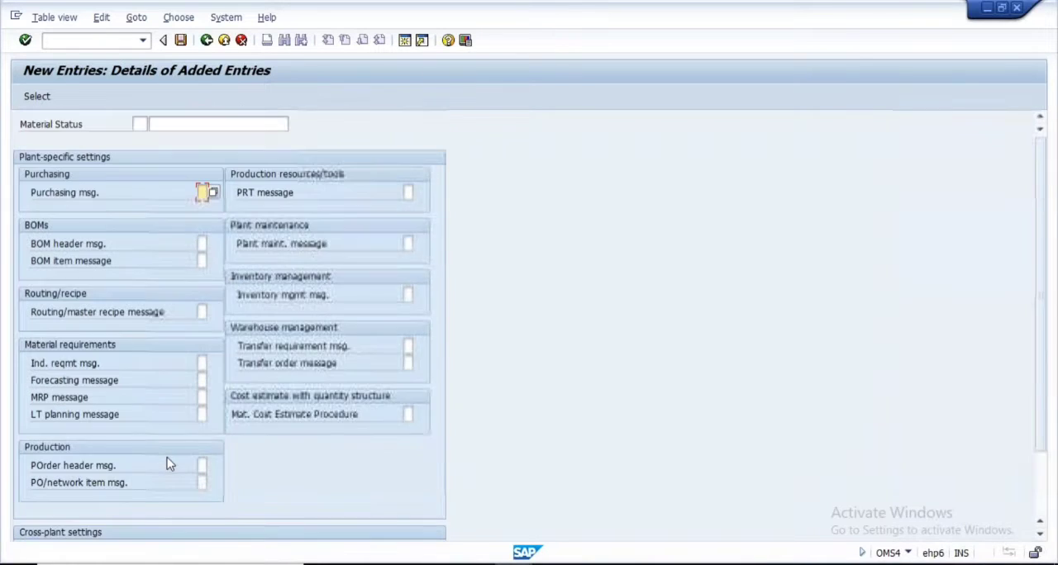
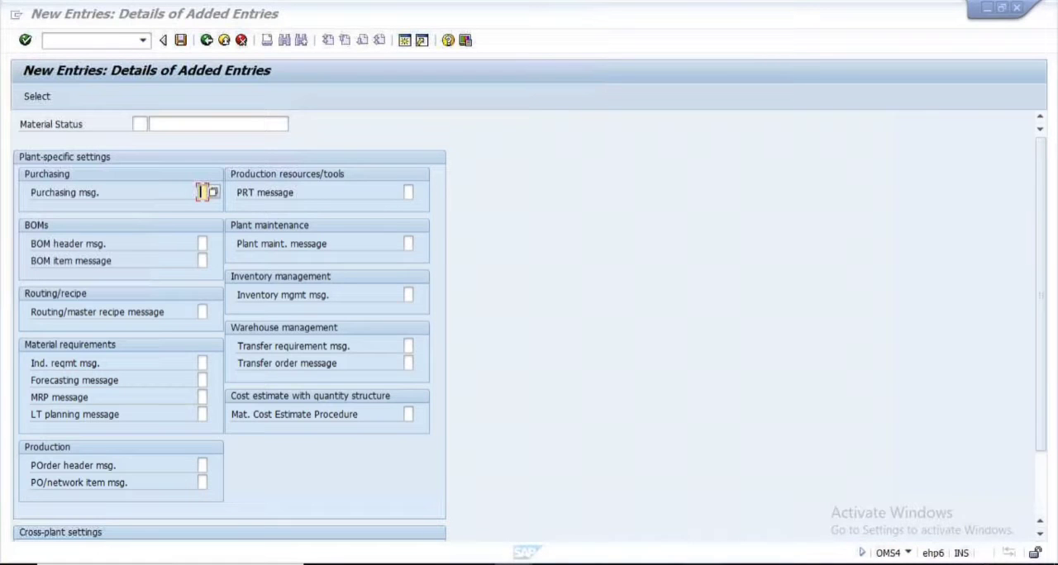
Switch to the PowerPoint presentation and show slide 9, Assigning Fields to Field Selection Groups
{"action": "left_click", "coordinate": [702, 563]}
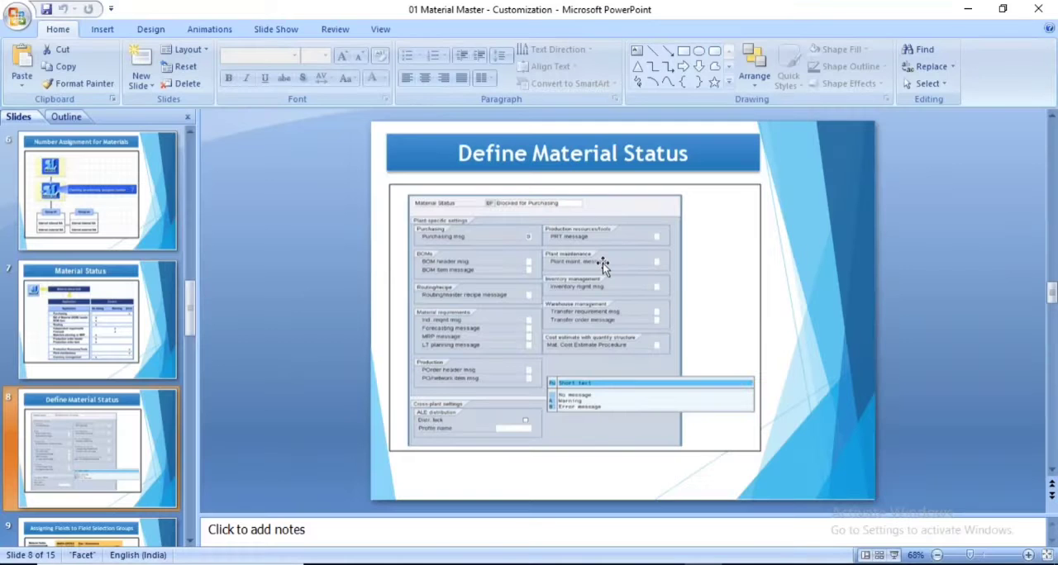
{"action": "scroll", "coordinate": [89, 298], "scroll_direction": "down", "scroll_amount": 1}
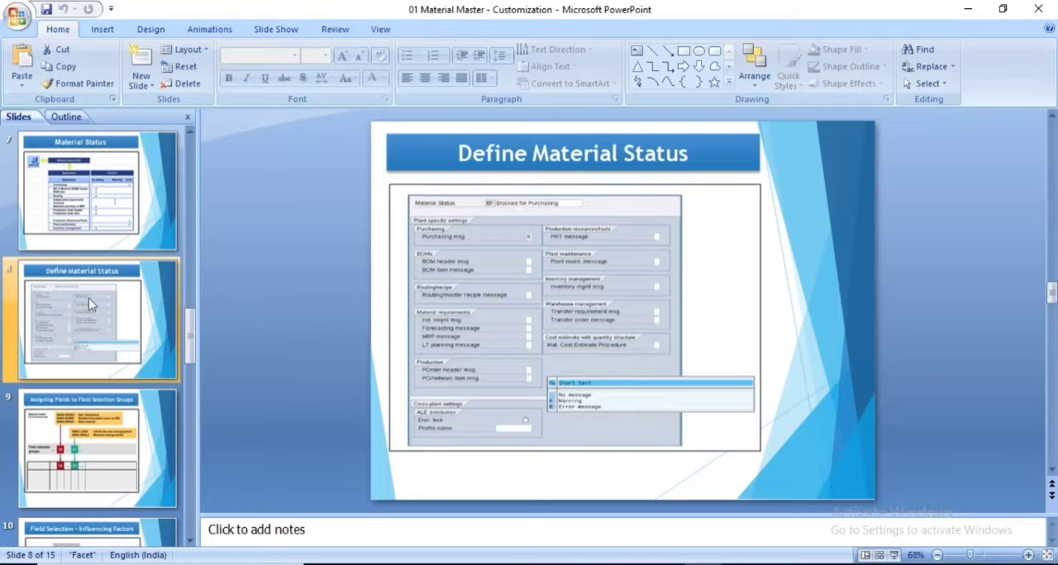
{"action": "left_click", "coordinate": [99, 458]}
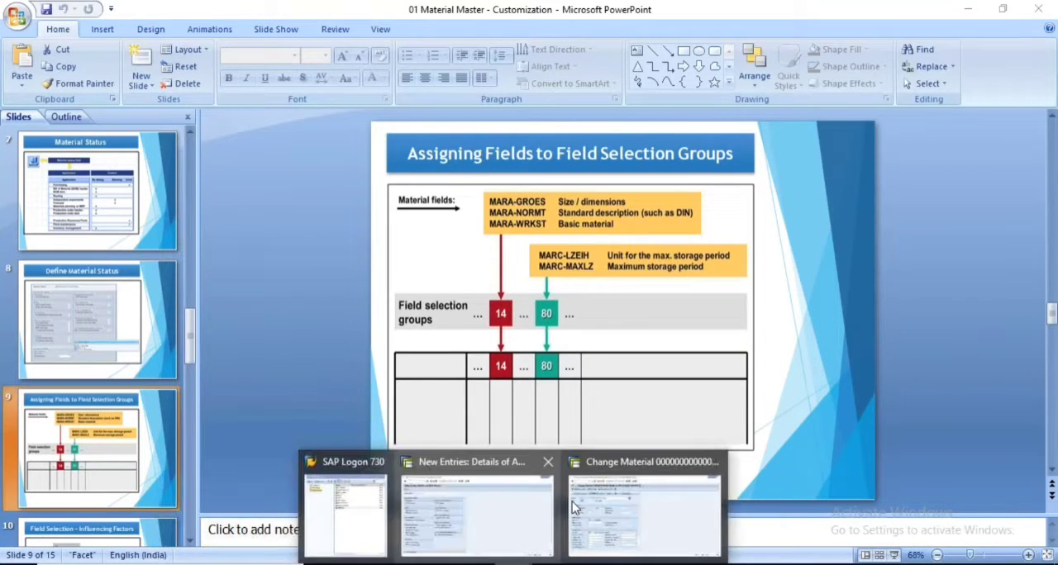
Switch to the SAP material session, restart MM02 and open the Basic Data 1 view of material 8064
{"action": "left_click", "coordinate": [572, 502]}
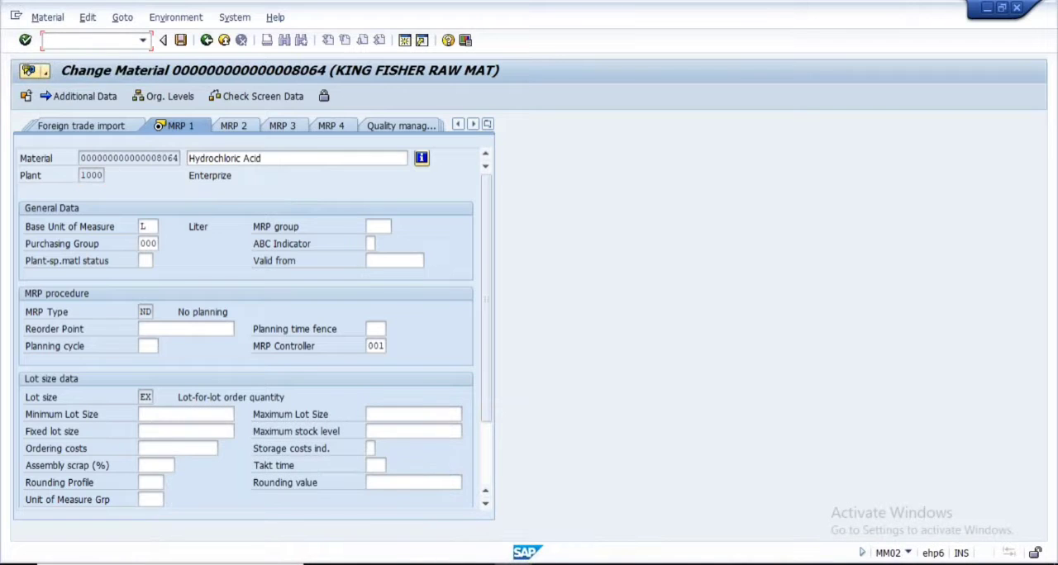
{"action": "key", "text": "Return"}
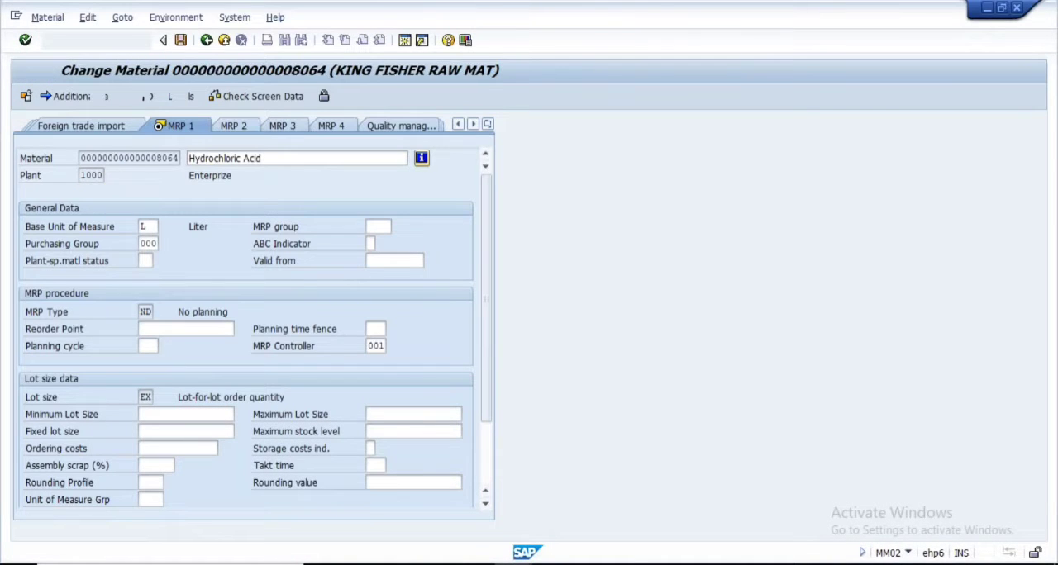
{"action": "type", "text": "mm02"}
{"action": "key", "text": "Return"}
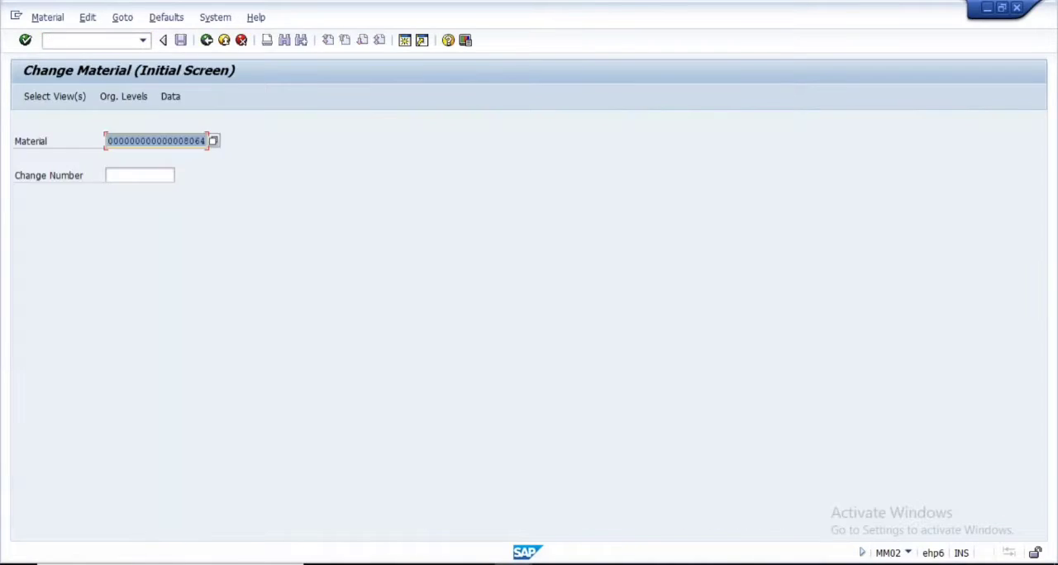
{"action": "key", "text": "Return"}
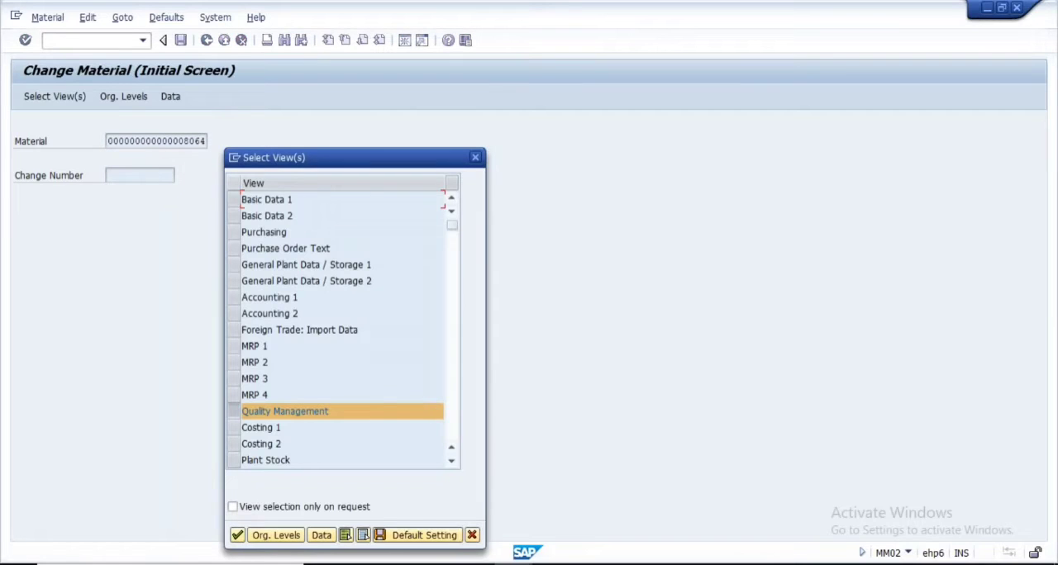
{"action": "left_click", "coordinate": [234, 410]}
{"action": "left_click", "coordinate": [235, 199]}
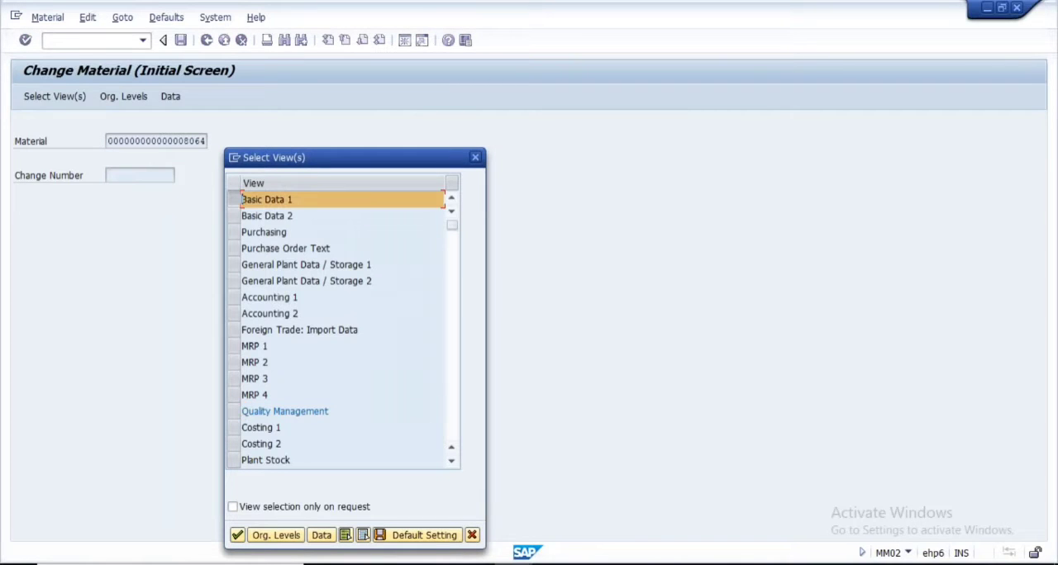
{"action": "left_click", "coordinate": [238, 535]}
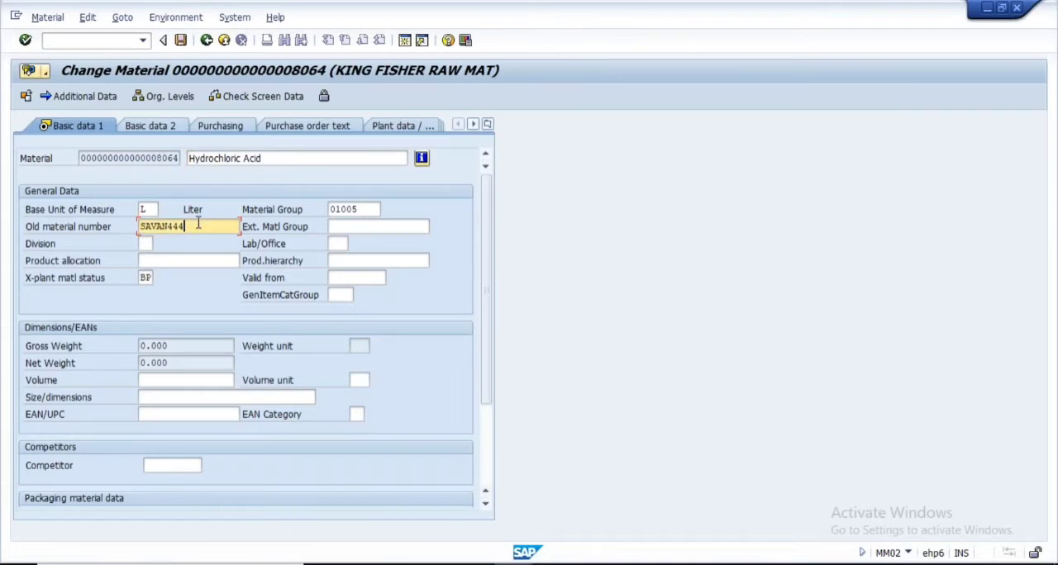
Clear the old material number in Basic Data 1 and try to confirm the view with that field empty
{"action": "left_click_drag", "start_coordinate": [198, 226], "coordinate": [84, 250]}
{"action": "key", "text": "BackSpace"}
{"action": "left_click", "coordinate": [369, 210]}
{"action": "left_click", "coordinate": [143, 129]}
{"action": "key", "text": "Return"}
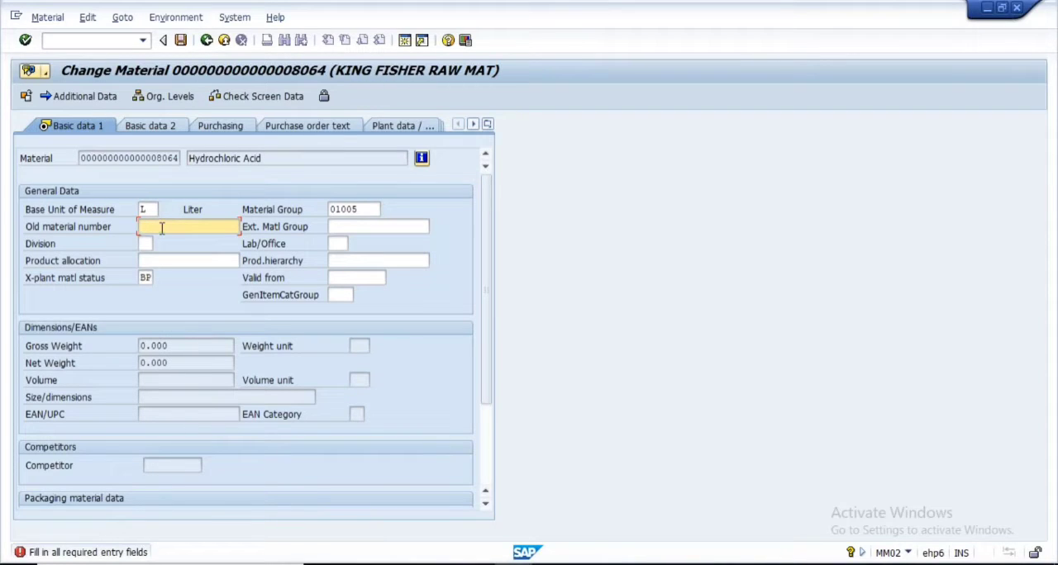
{"action": "left_click", "coordinate": [370, 226]}
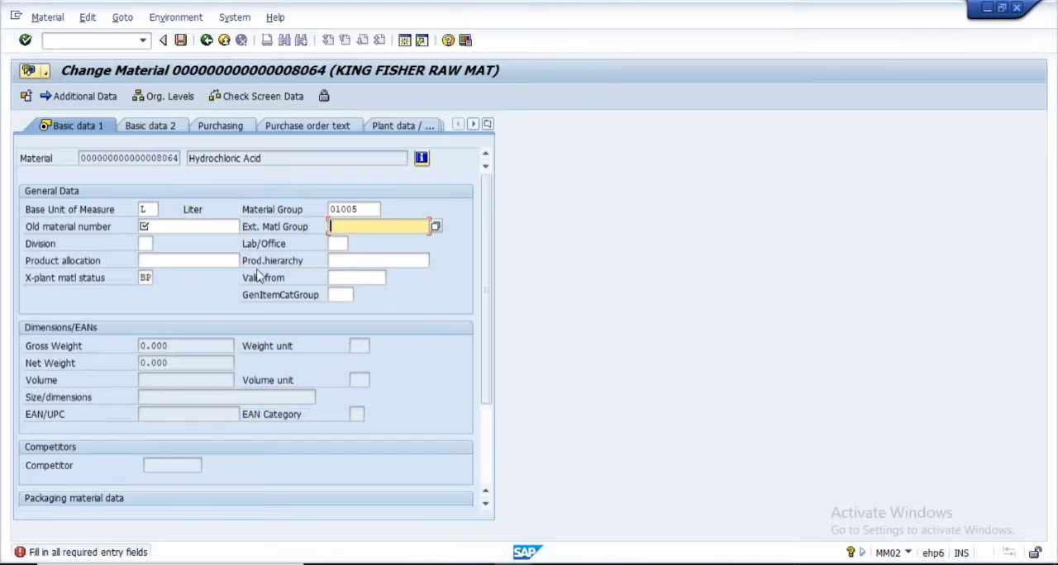
Clear the cross-plant material status and enter a replacement old material number
{"action": "double_click", "coordinate": [146, 278]}
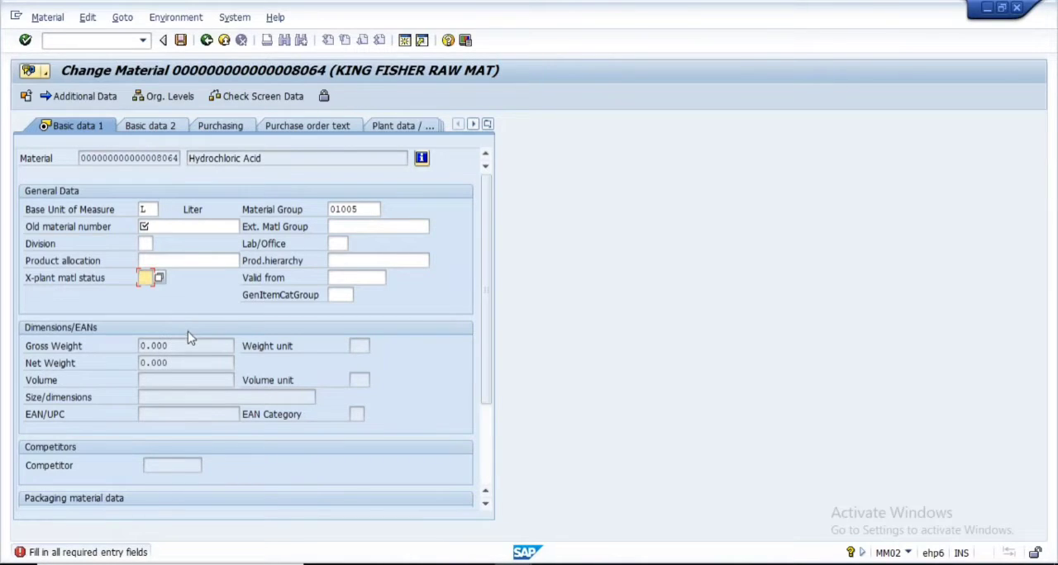
{"action": "left_click", "coordinate": [159, 224]}
{"action": "left_click", "coordinate": [161, 245]}
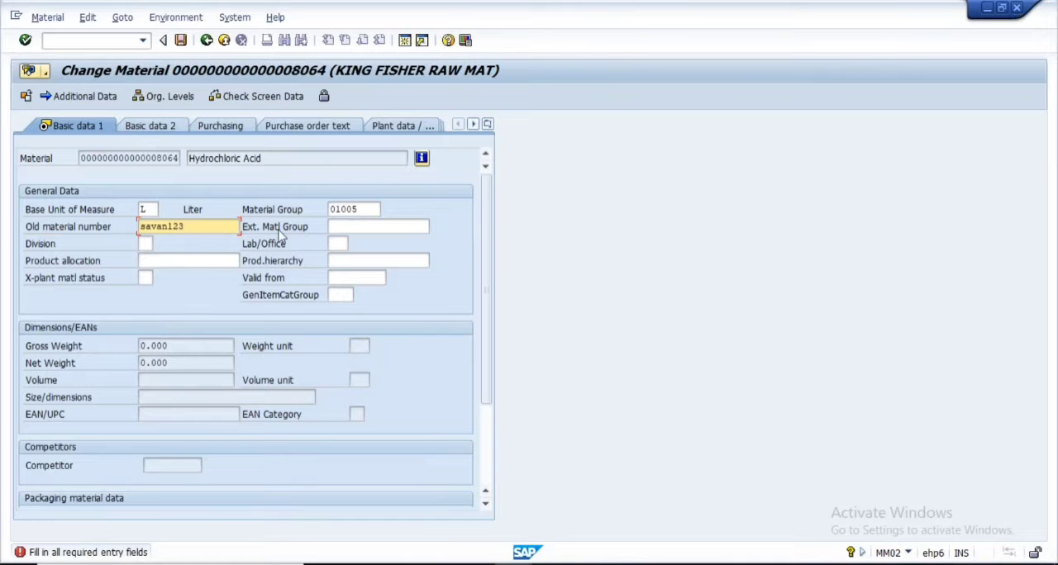
Switch to Notepad and replace the notes with "Material Type" followed by an indented line "=> Field Reference"
{"action": "key", "text": "alt+Tab"}
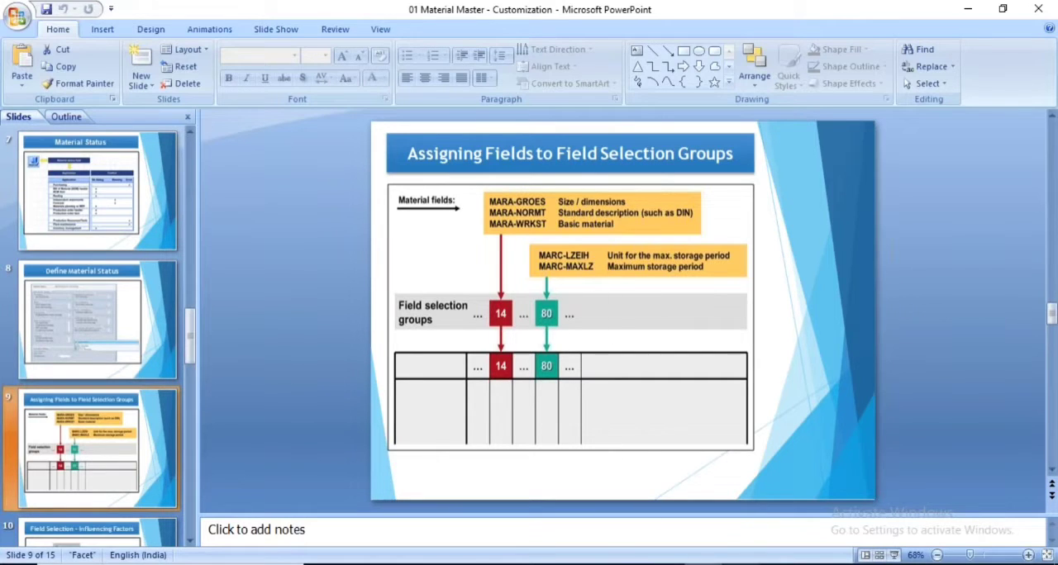
{"action": "key", "text": "alt+Tab"}
{"action": "left_click_drag", "start_coordinate": [319, 154], "coordinate": [49, 129]}
{"action": "key", "text": "BackSpace"}
{"action": "key", "text": "BackSpace"}
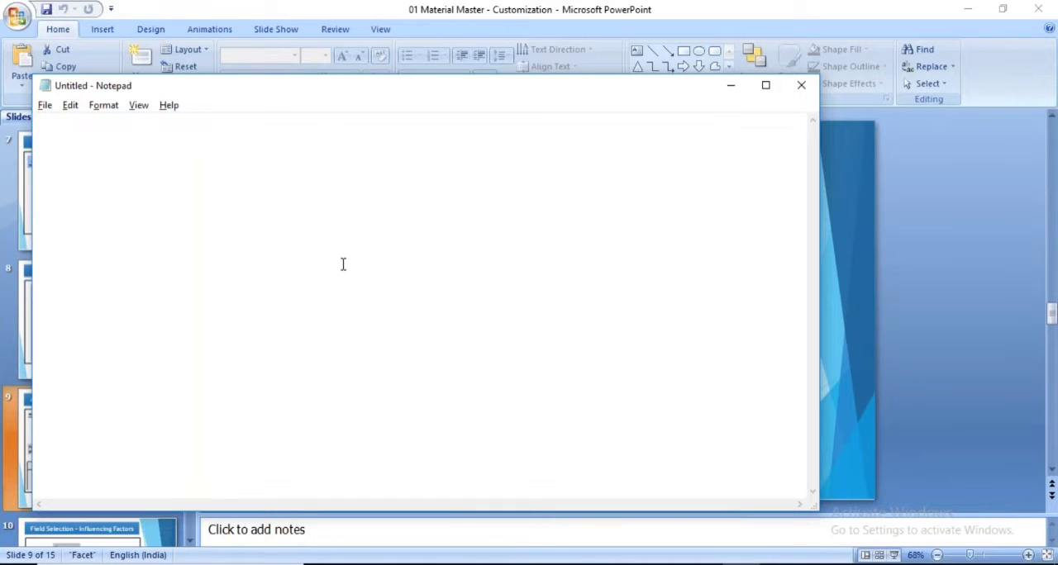
{"action": "type", "text": "Material "}
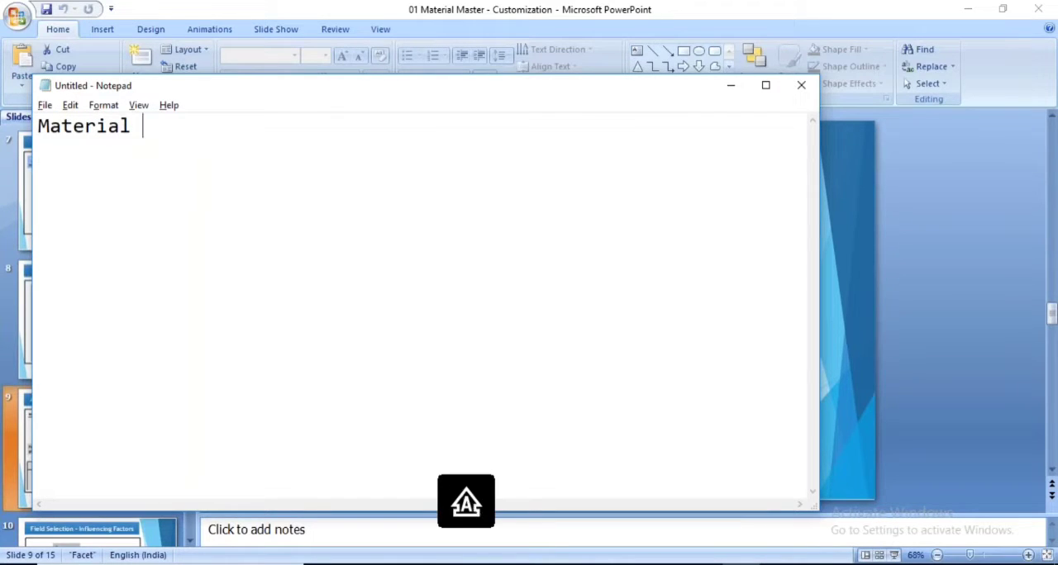
{"action": "type", "text": "Type"}
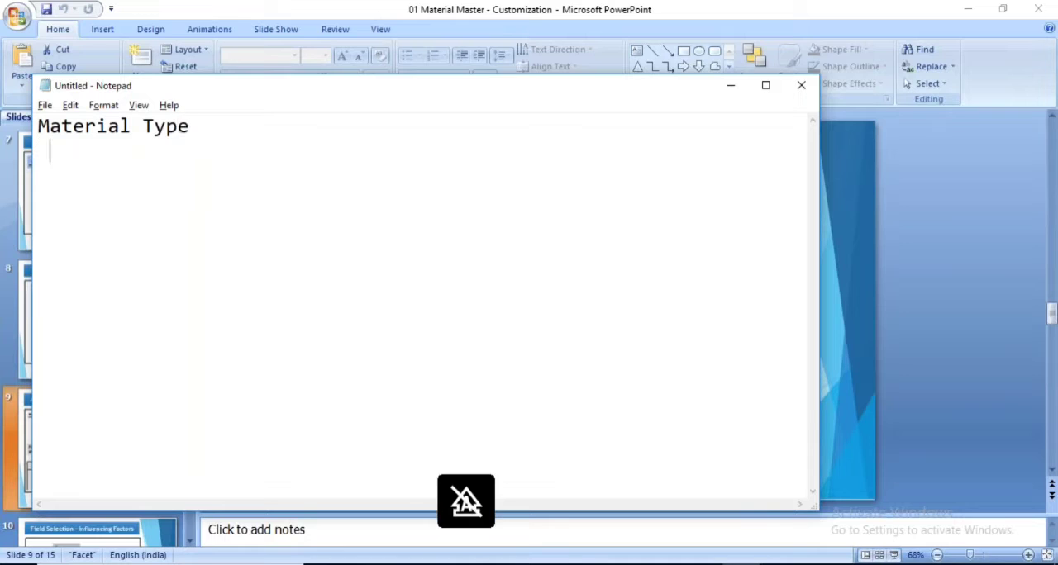
{"action": "type", "text": "ield "}
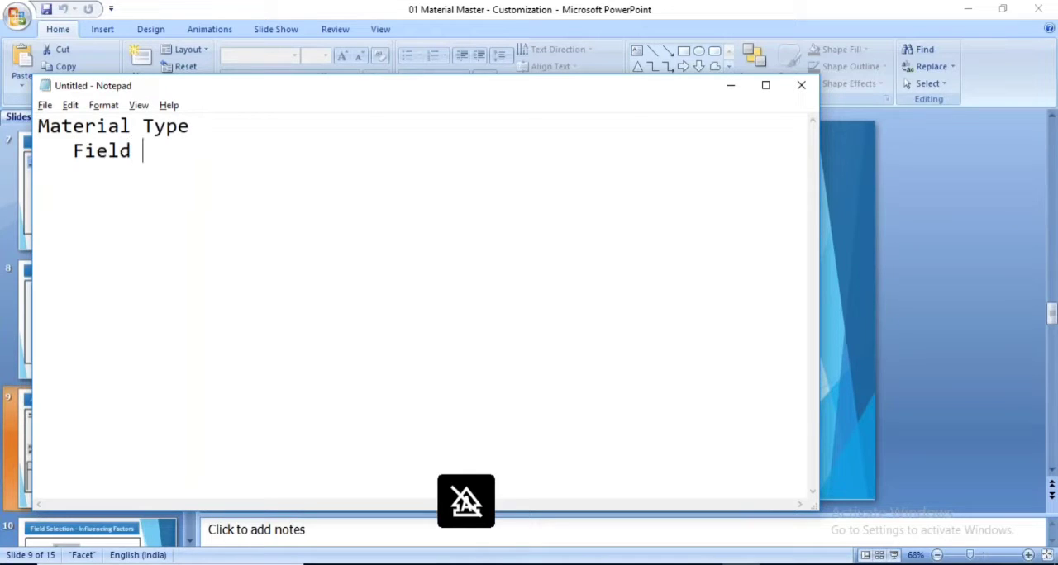
{"action": "type", "text": "Reference"}
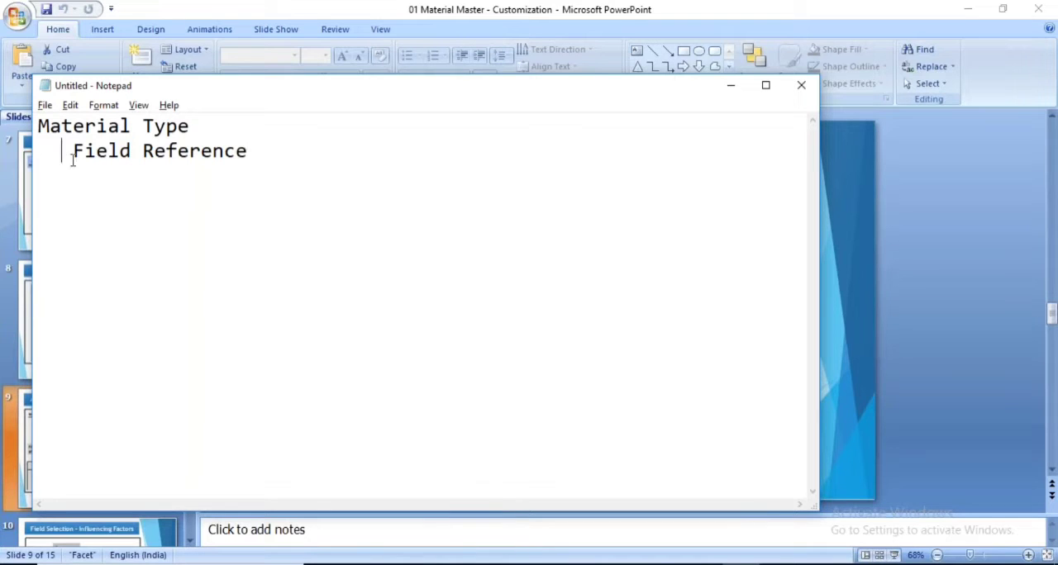
{"action": "type", "text": "=>"}
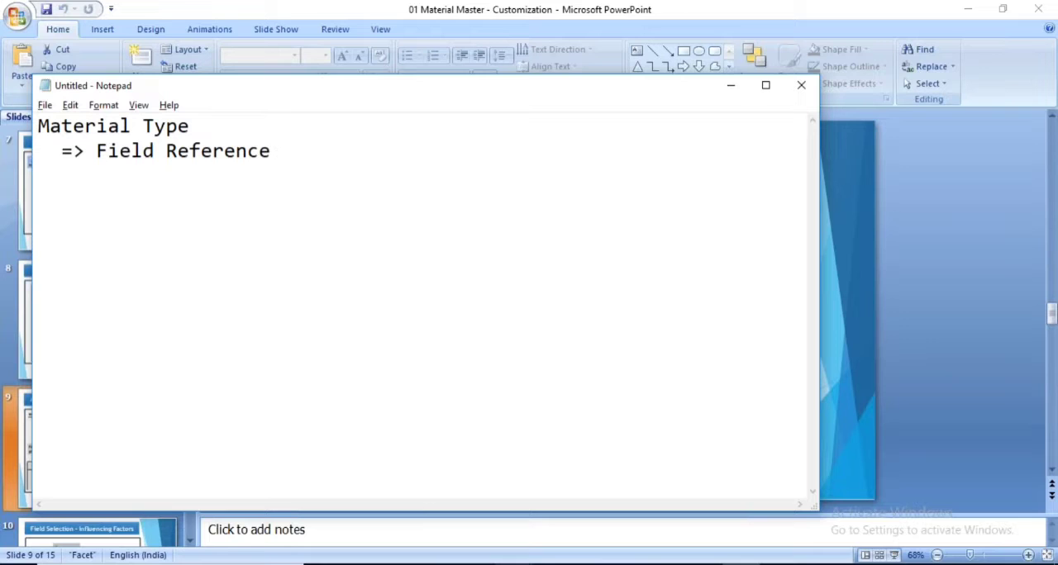
Return to the SAP customizing session, leave the material statuses and try to open Define Attributes of Material Types, declining to display locked data
{"action": "key", "text": "alt+Tab"}
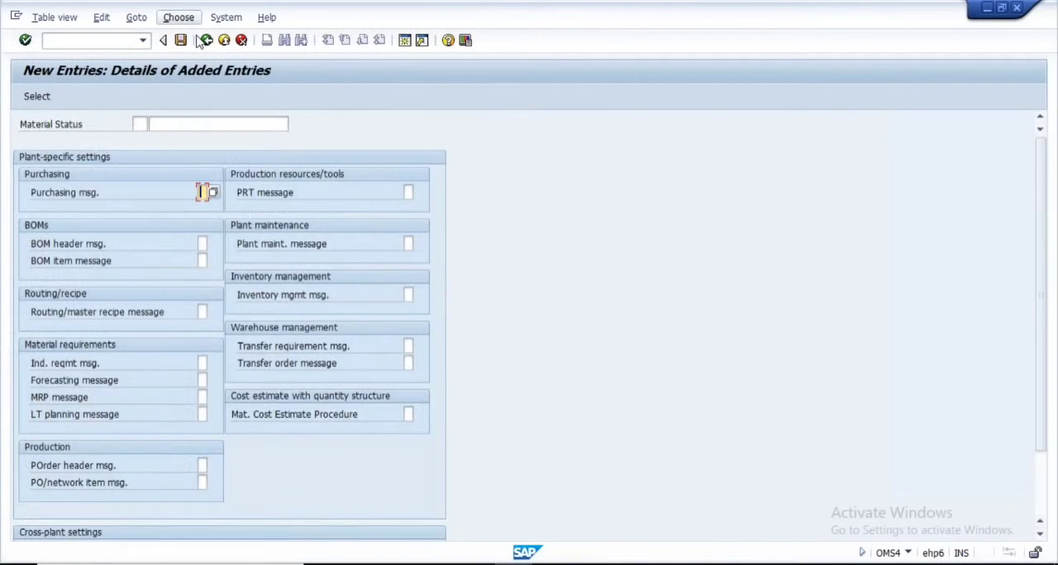
{"action": "left_click", "coordinate": [207, 40]}
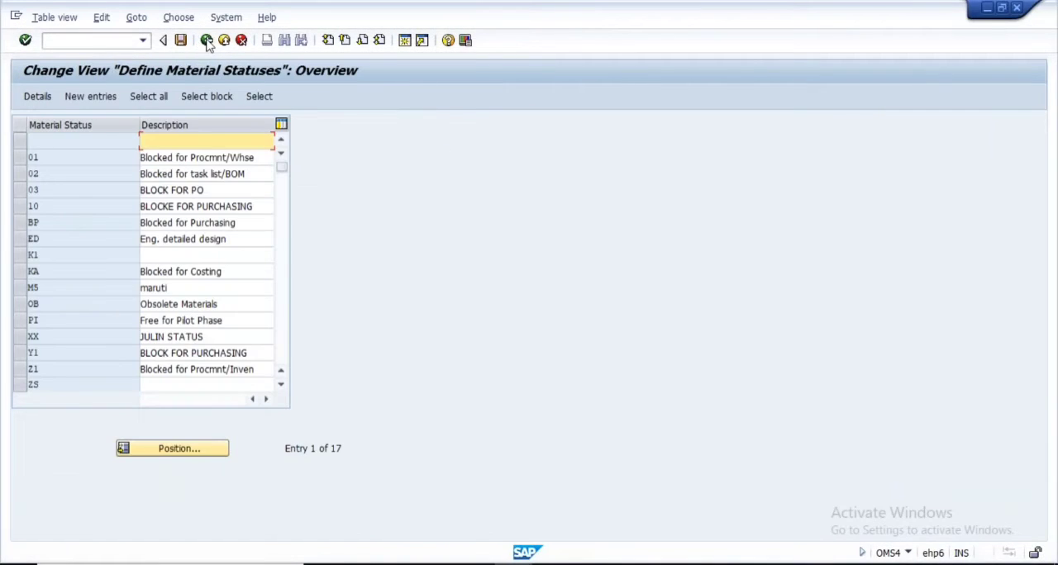
{"action": "left_click", "coordinate": [207, 40]}
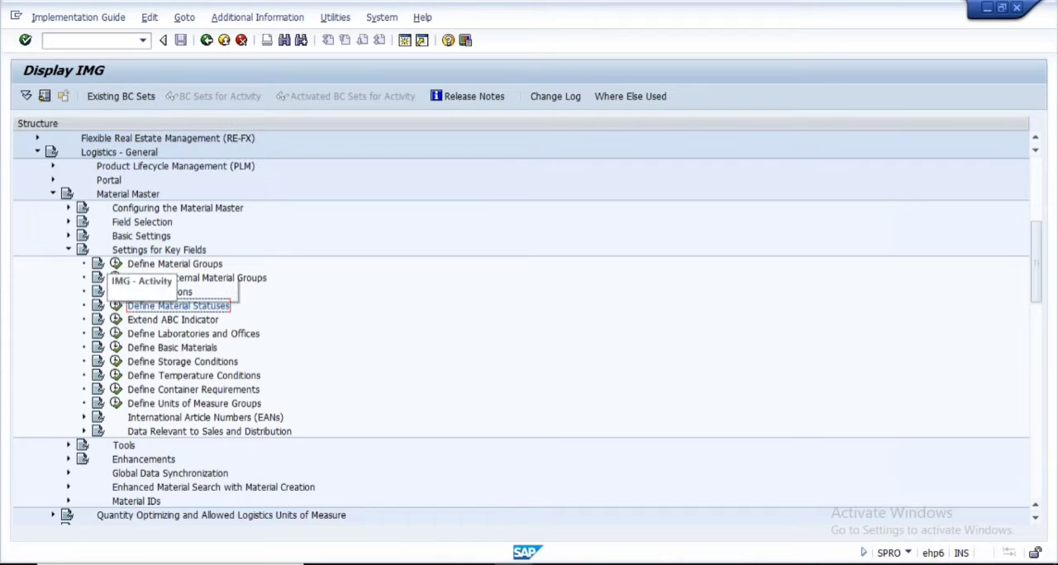
{"action": "left_click", "coordinate": [69, 250]}
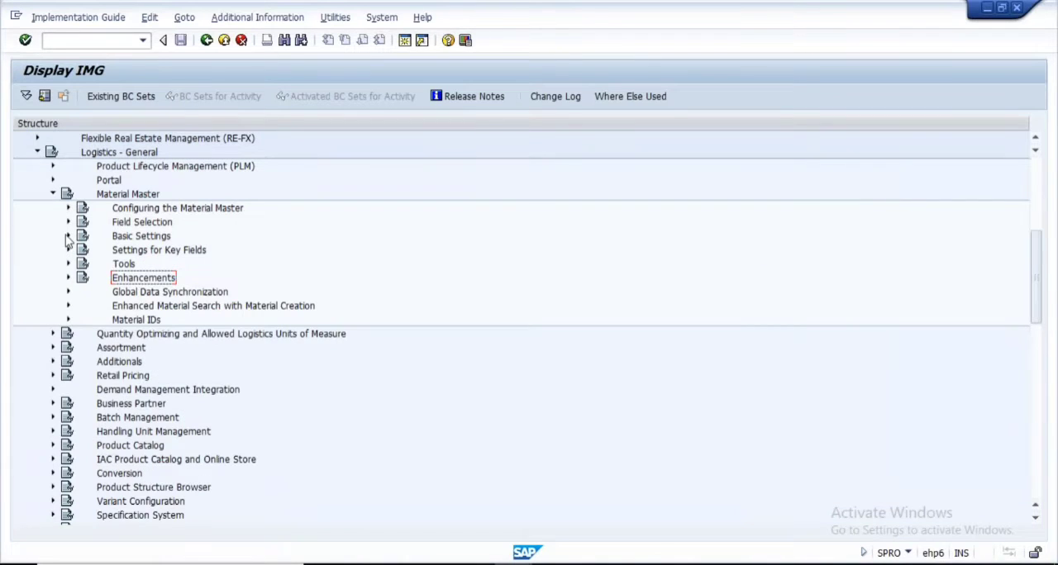
{"action": "left_click", "coordinate": [69, 236]}
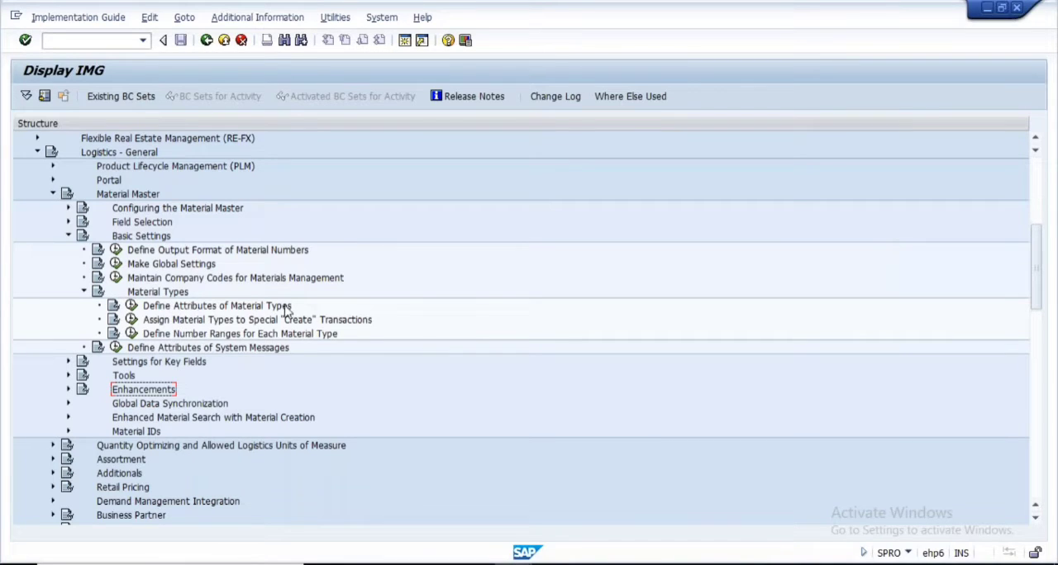
{"action": "left_click", "coordinate": [131, 306]}
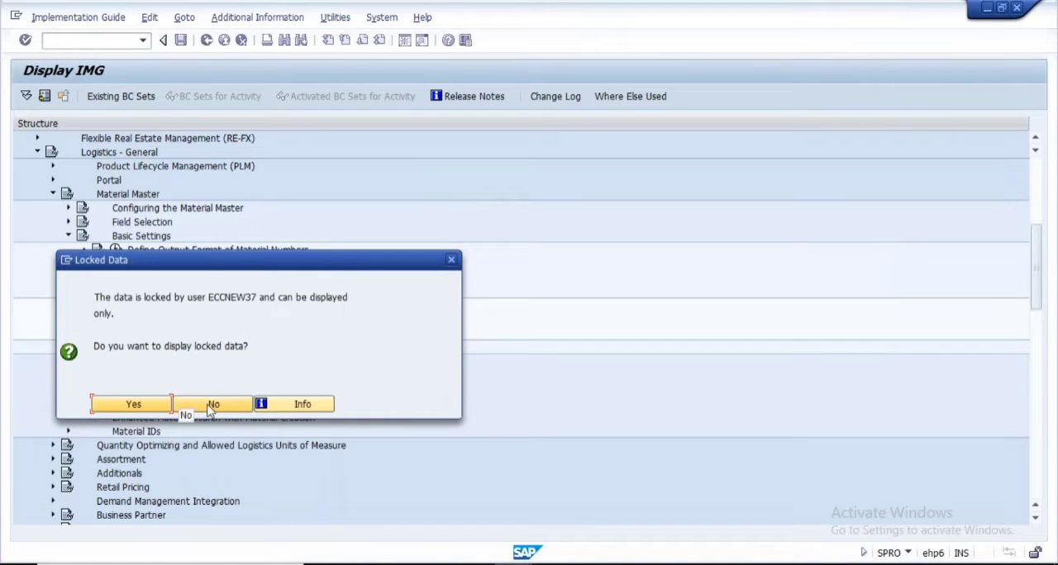
{"action": "left_click", "coordinate": [212, 405]}
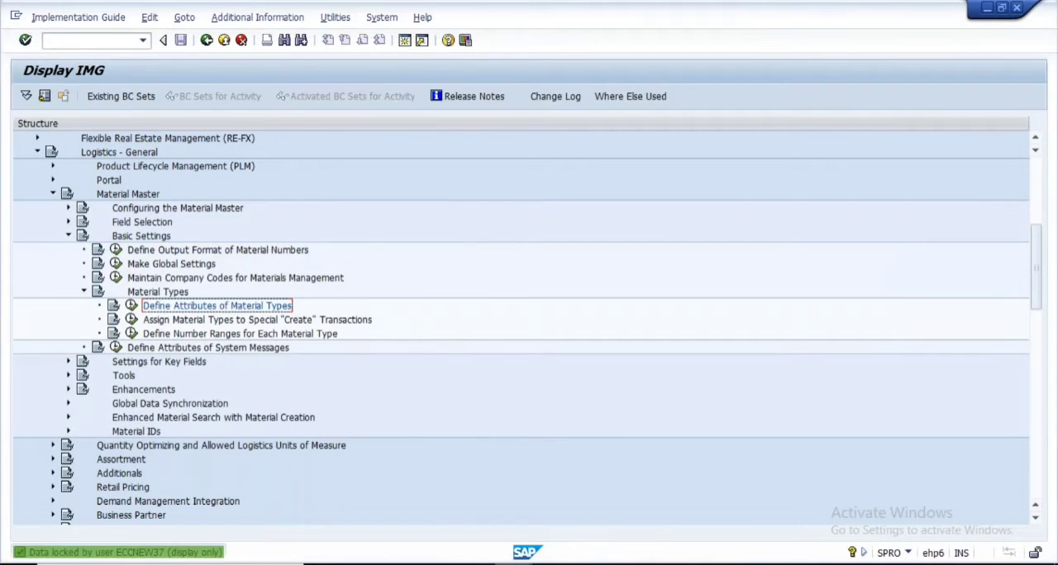
Switch to the material change session and leave material 8064 without saving its data
{"action": "mouse_move", "coordinate": [513, 563]}
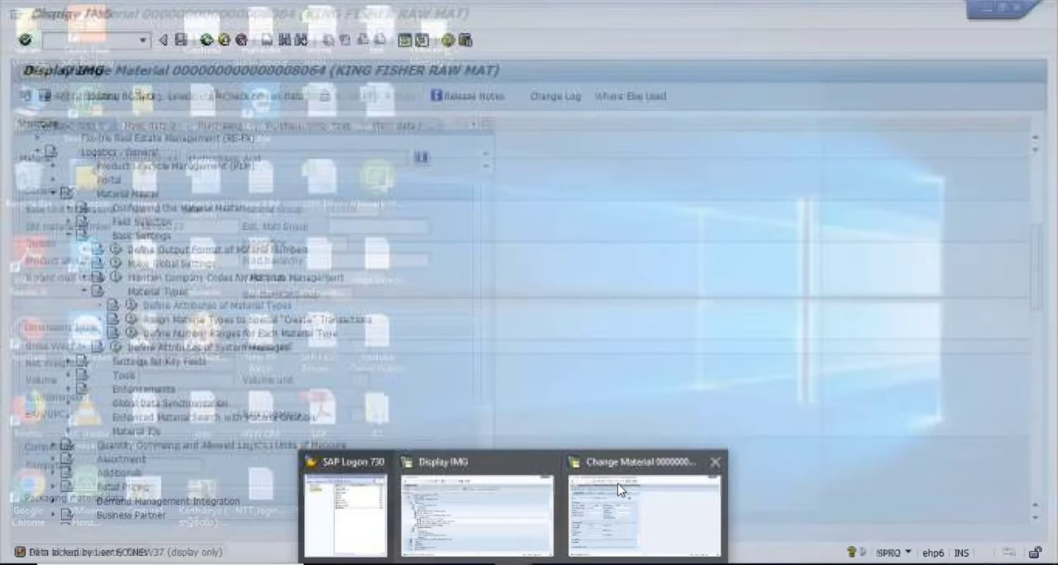
{"action": "left_click", "coordinate": [620, 489]}
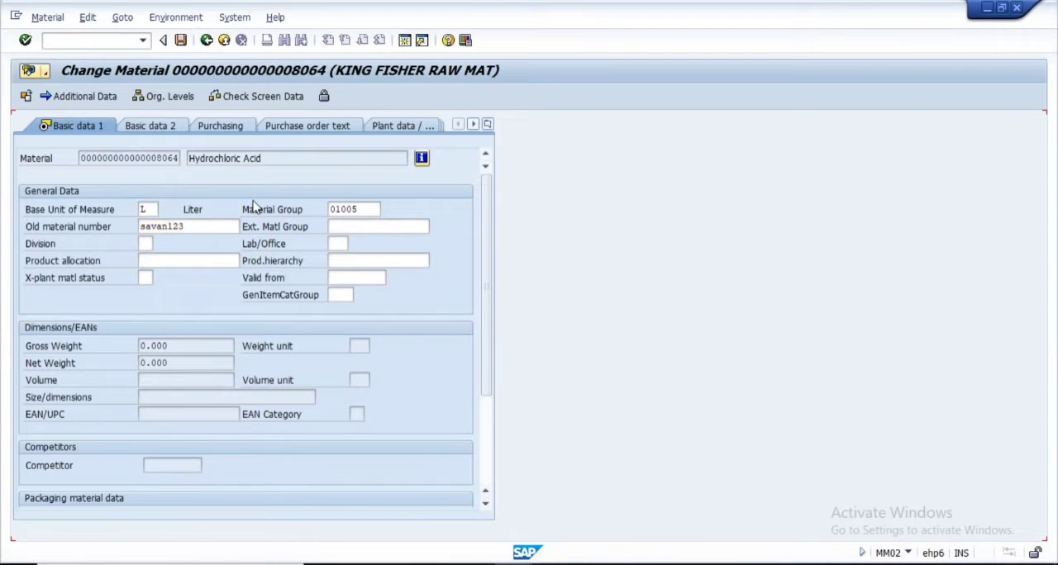
{"action": "key", "text": "Return"}
{"action": "left_click", "coordinate": [206, 40]}
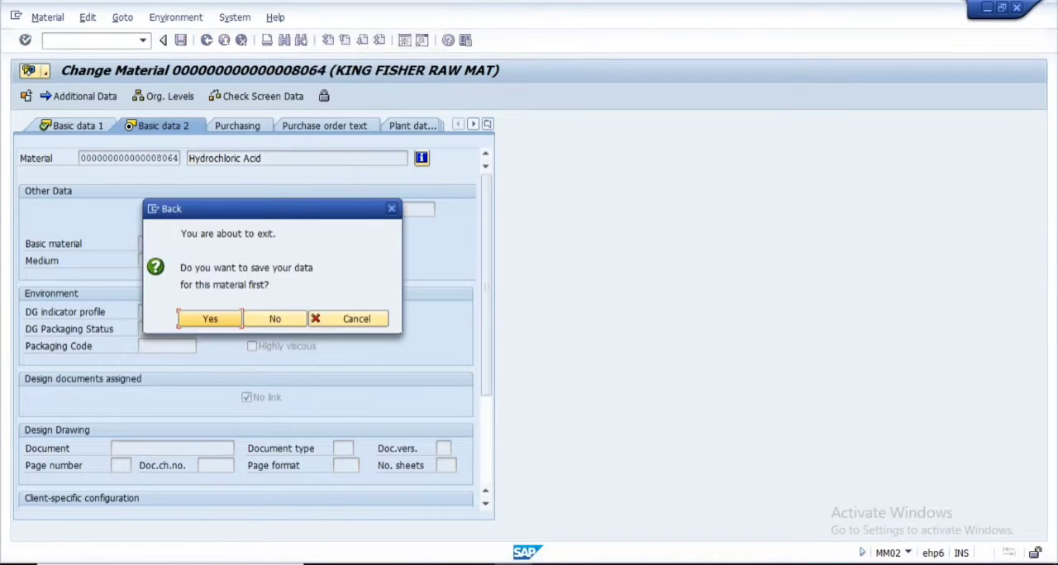
{"action": "left_click", "coordinate": [274, 316]}
Exit the Change Material transaction, retry Define Attributes of Material Types in the customizing session and decline to display the locked data
{"action": "left_click", "coordinate": [513, 563]}
{"action": "left_click", "coordinate": [493, 497]}
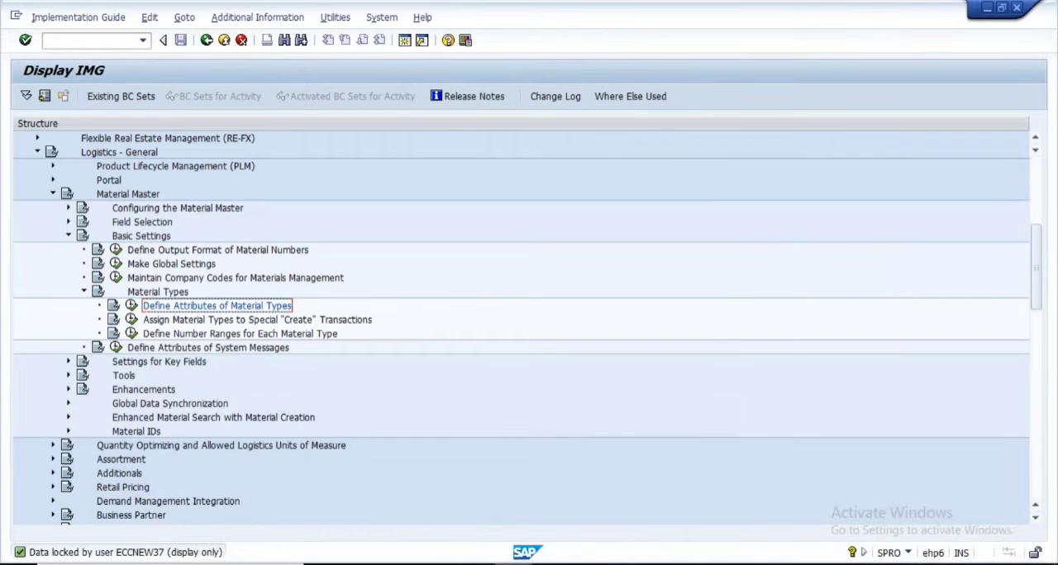
{"action": "left_click", "coordinate": [512, 563]}
{"action": "left_click", "coordinate": [620, 489]}
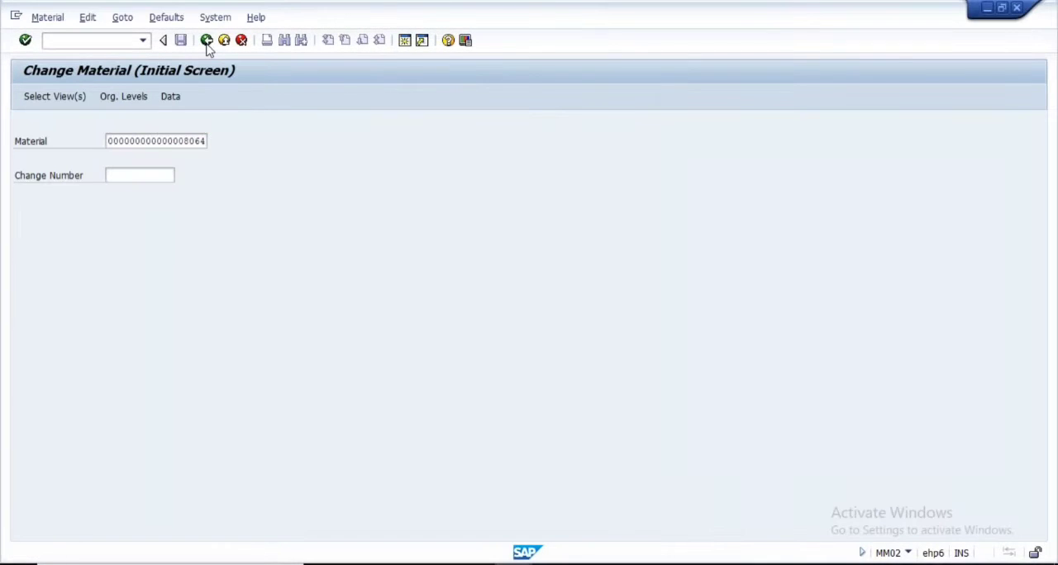
{"action": "left_click", "coordinate": [207, 40]}
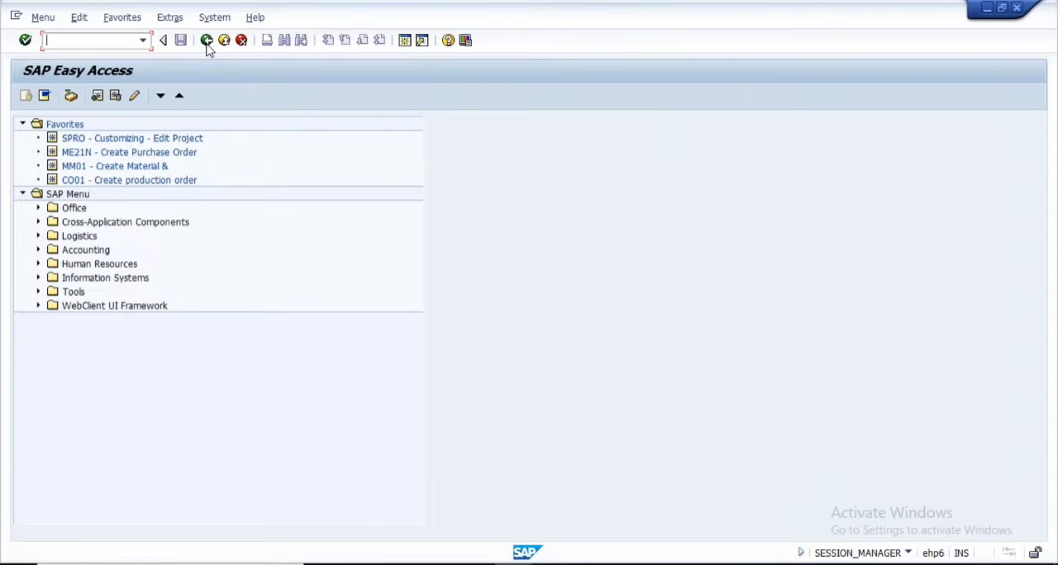
{"action": "left_click", "coordinate": [207, 40]}
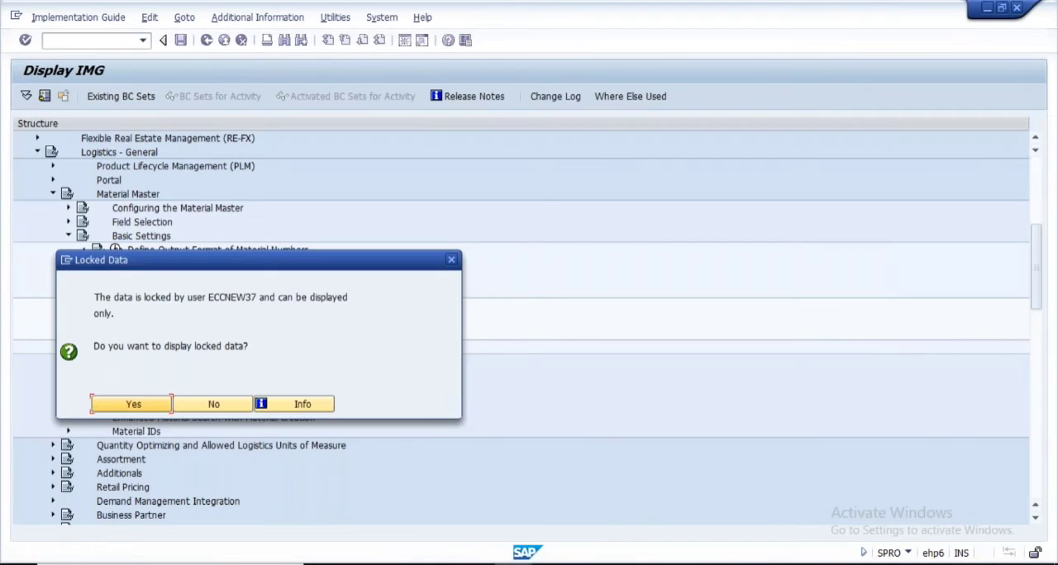
{"action": "left_click", "coordinate": [208, 405]}
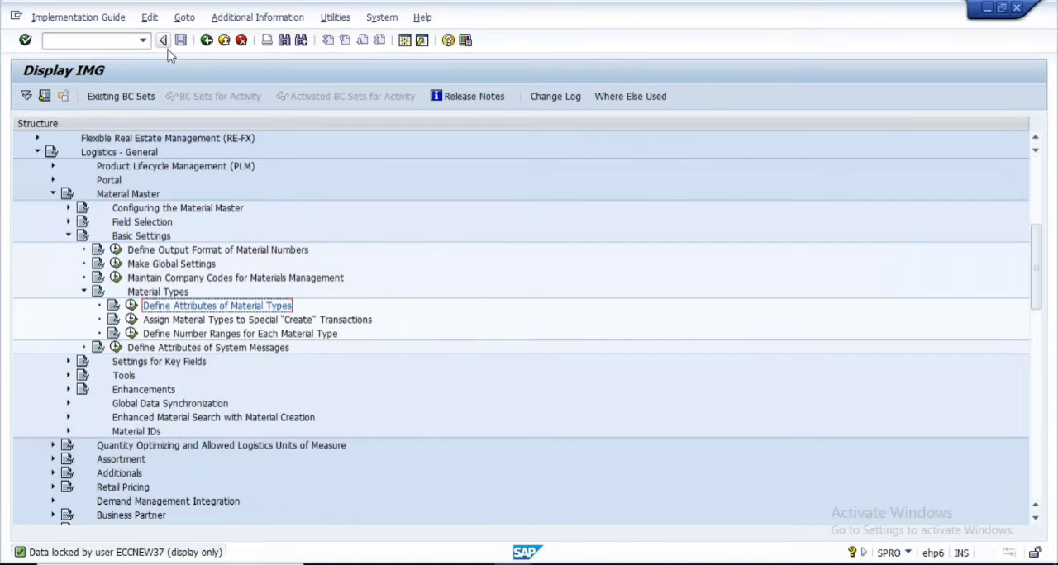
Leave the IMG and the customizing transaction, and log off from the SAP system with confirmation
{"action": "left_click", "coordinate": [207, 41]}
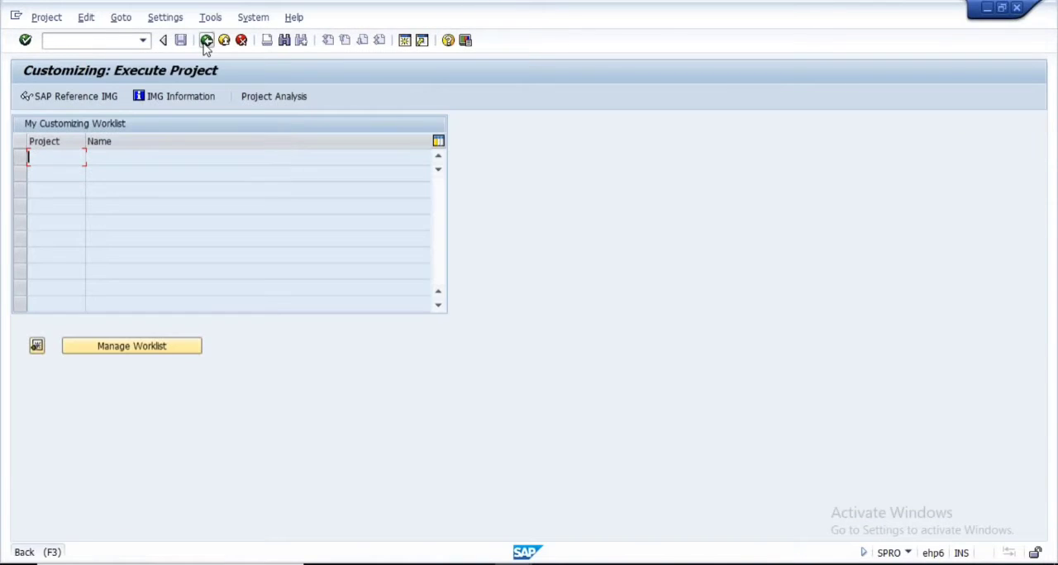
{"action": "left_click", "coordinate": [207, 41]}
{"action": "left_click", "coordinate": [214, 16]}
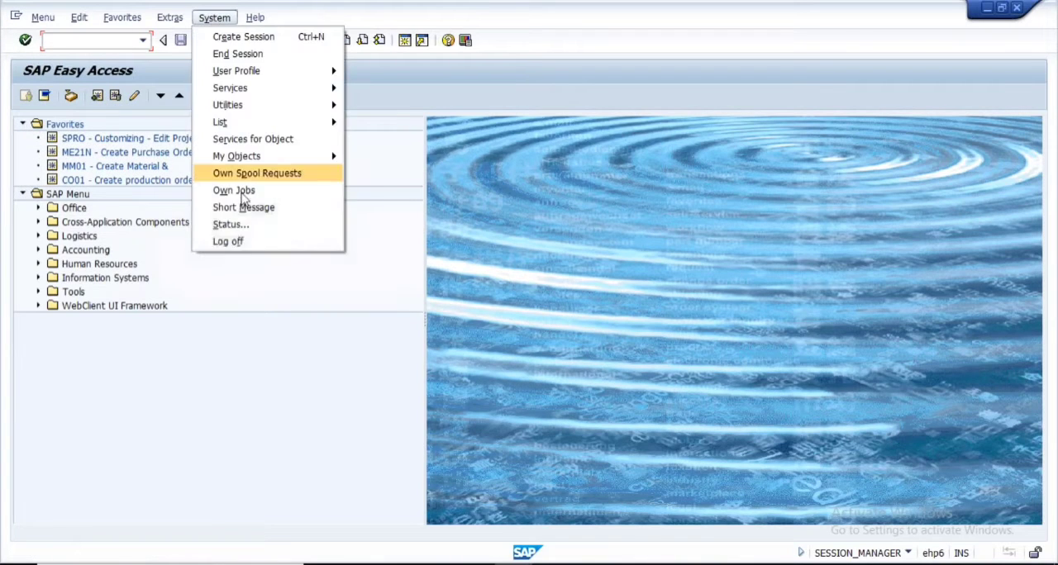
{"action": "left_click", "coordinate": [245, 248]}
{"action": "left_click", "coordinate": [155, 286]}
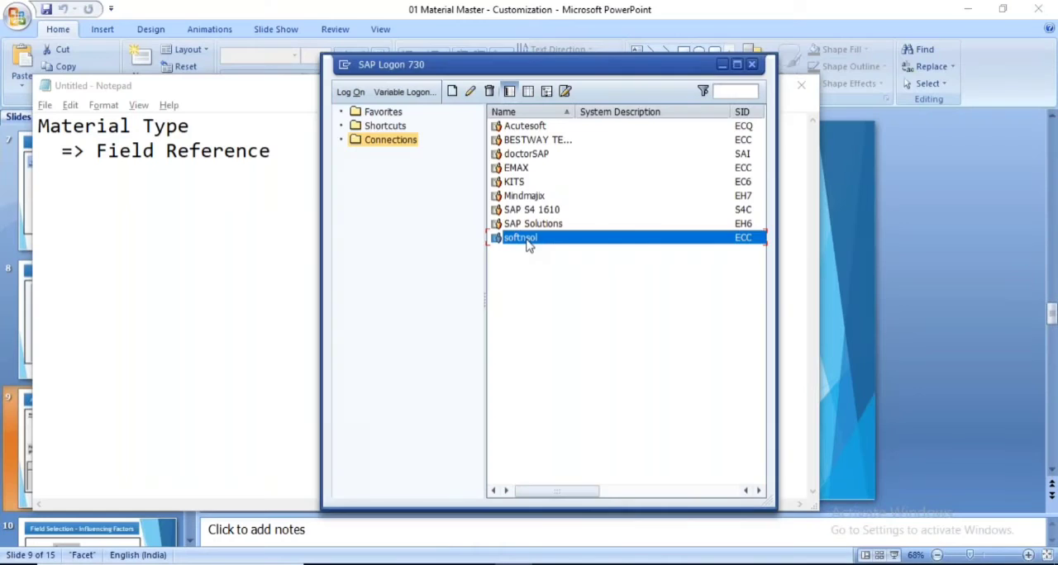
Reopen the SAP logon screen and log on to client 800 as user mmuser9 with the account password
{"action": "double_click", "coordinate": [525, 239]}
{"action": "left_click", "coordinate": [150, 158]}
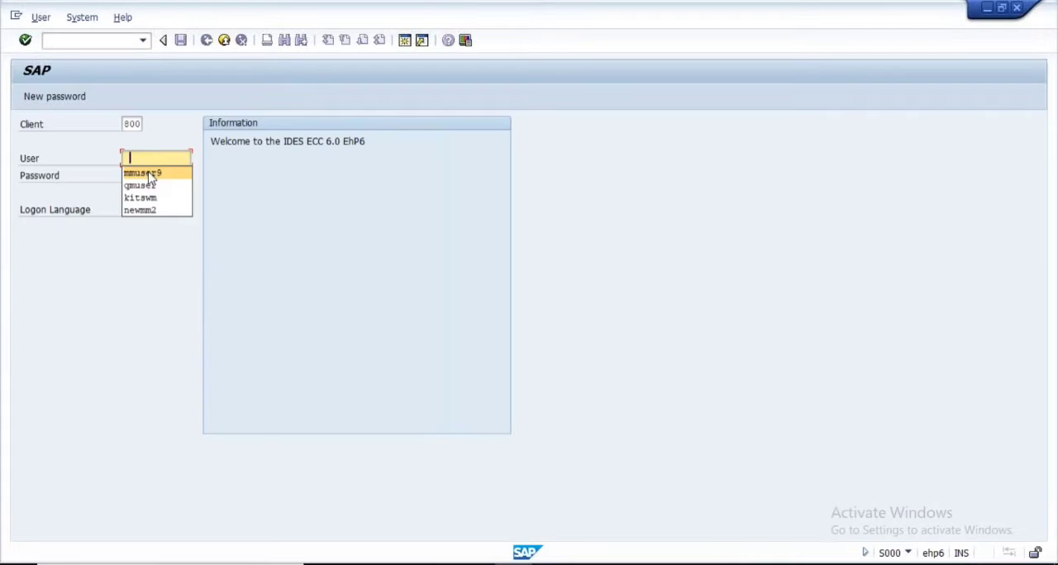
{"action": "left_click", "coordinate": [149, 173]}
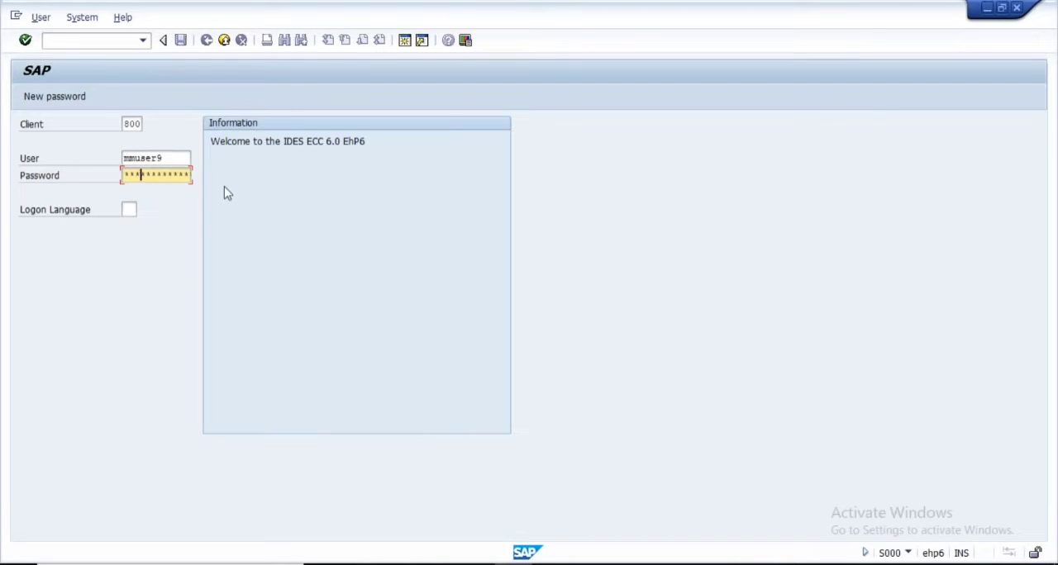
{"action": "key", "text": "Return"}
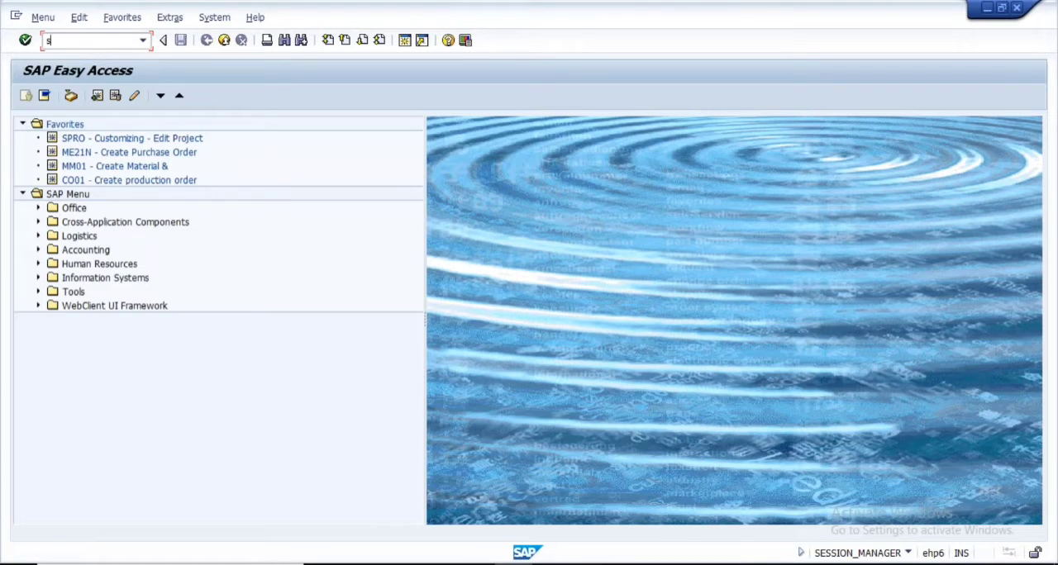
Start the SPRO transaction, display the SAP Reference IMG and expand Logistics - General down to Material Master
{"action": "key", "text": "Return"}
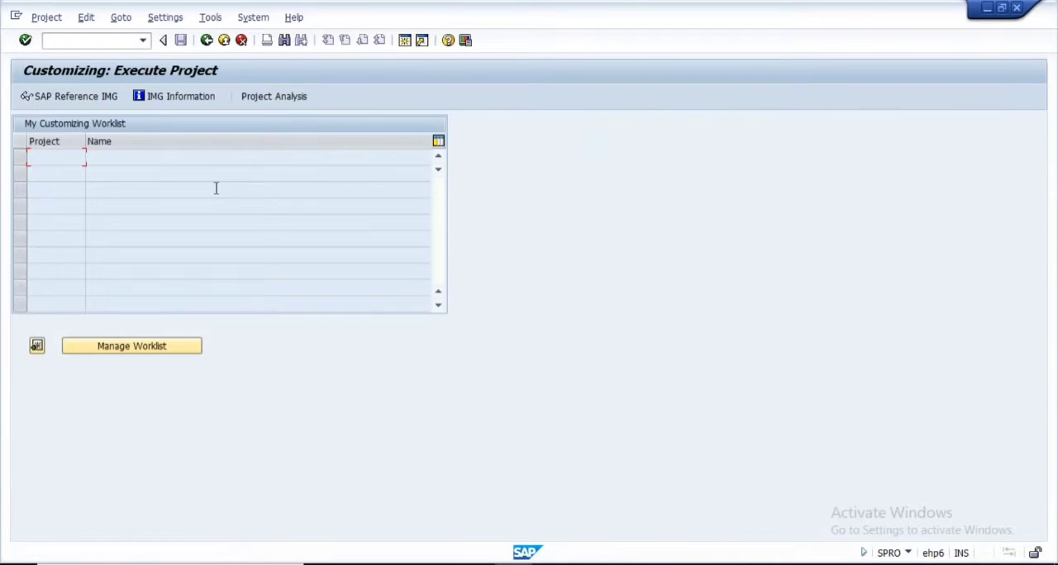
{"action": "left_click", "coordinate": [26, 96]}
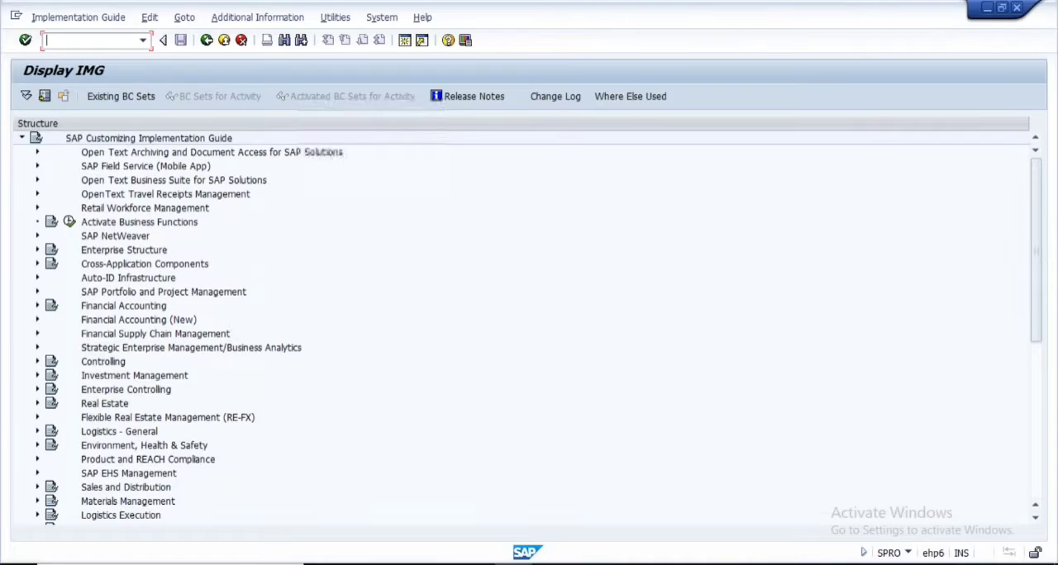
{"action": "scroll", "coordinate": [405, 400], "scroll_direction": "down", "scroll_amount": 3}
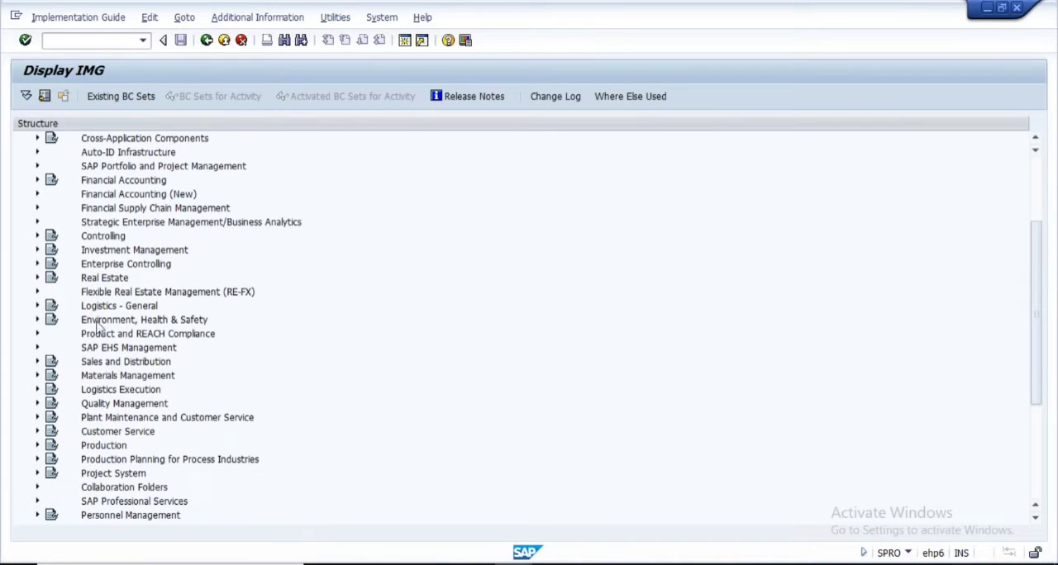
{"action": "left_click", "coordinate": [37, 305]}
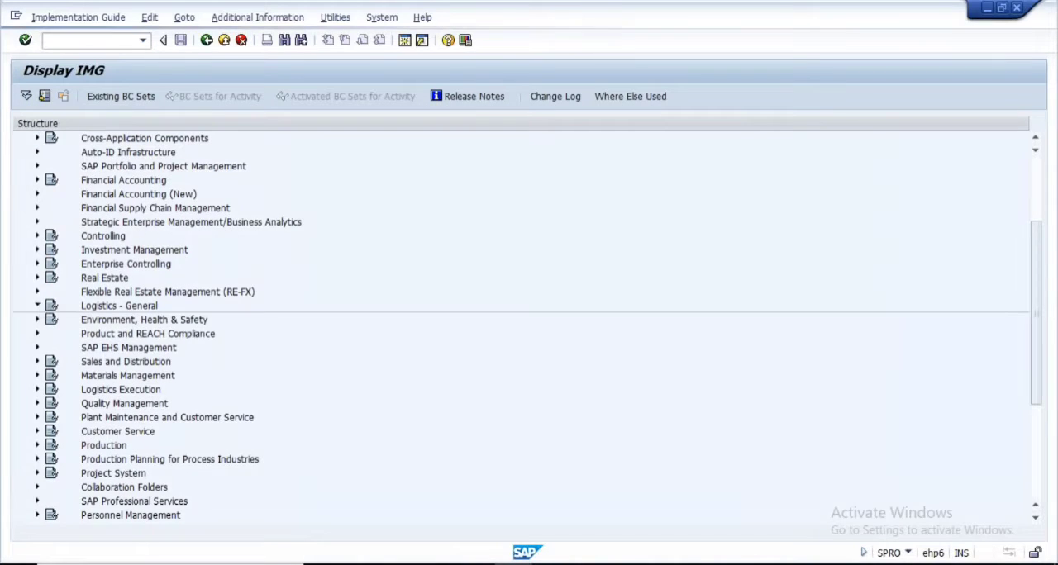
{"action": "left_click", "coordinate": [124, 180]}
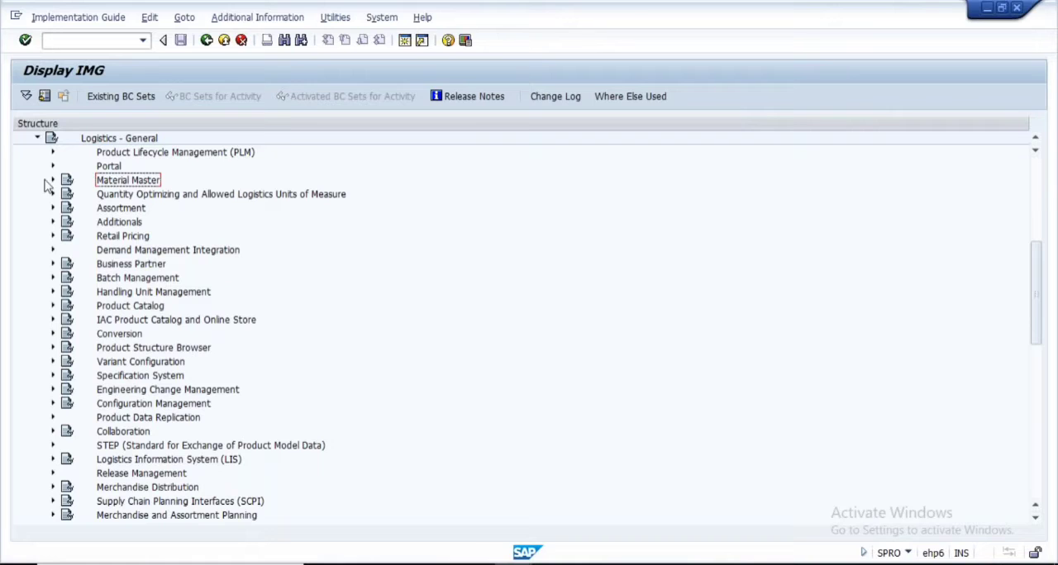
{"action": "left_click", "coordinate": [53, 181]}
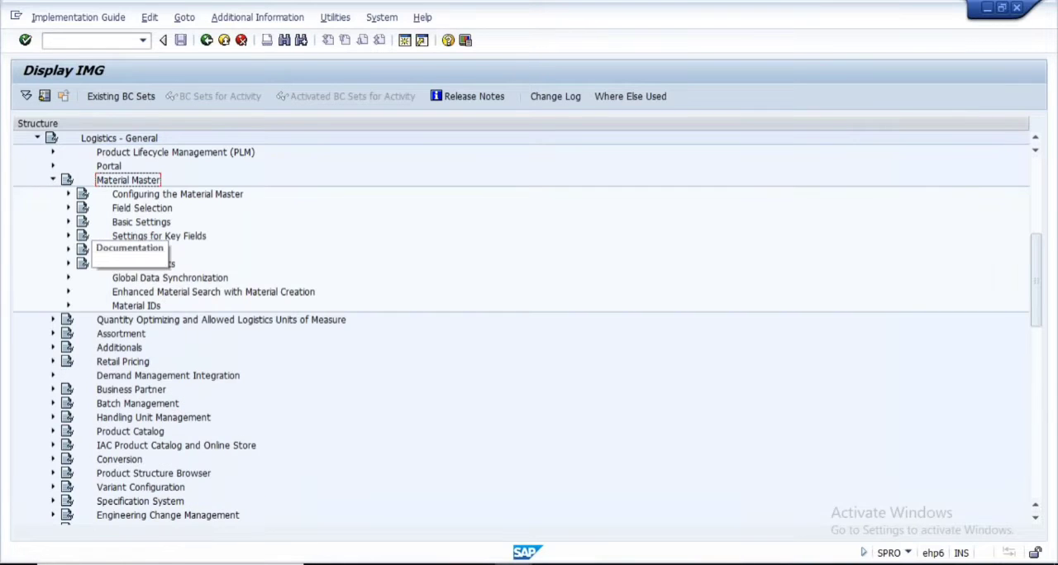
Expand Basic Settings and Material Types under Material Master, and execute Define Attributes of Material Types
{"action": "left_click", "coordinate": [69, 222]}
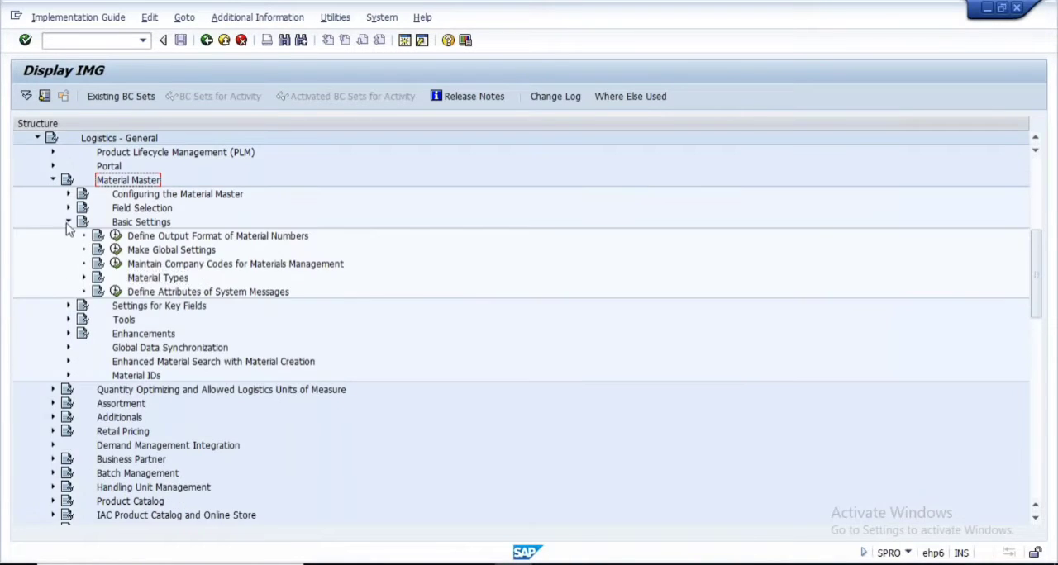
{"action": "left_click", "coordinate": [157, 279]}
{"action": "left_click", "coordinate": [84, 278]}
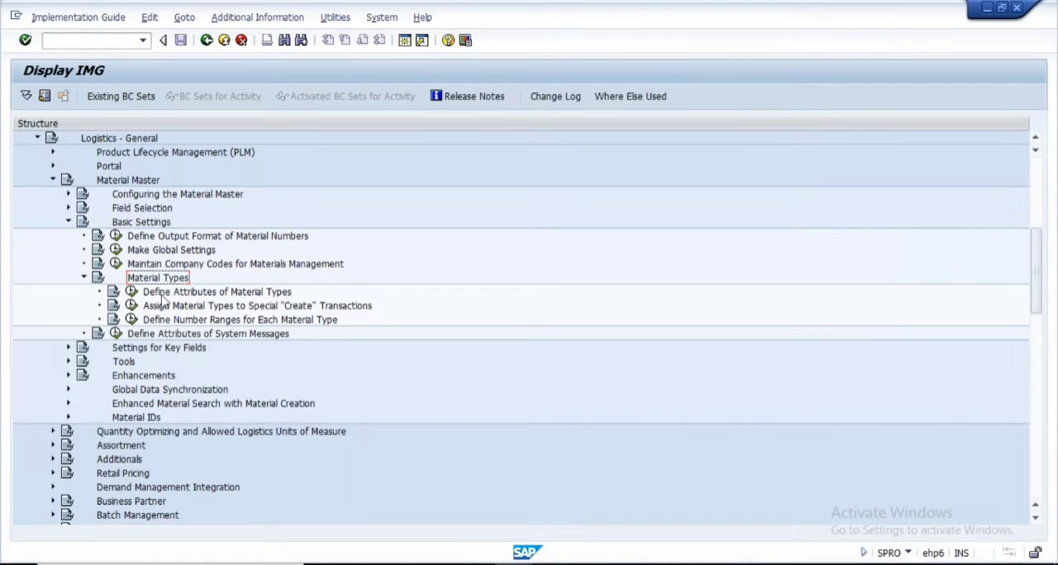
{"action": "left_click", "coordinate": [132, 291]}
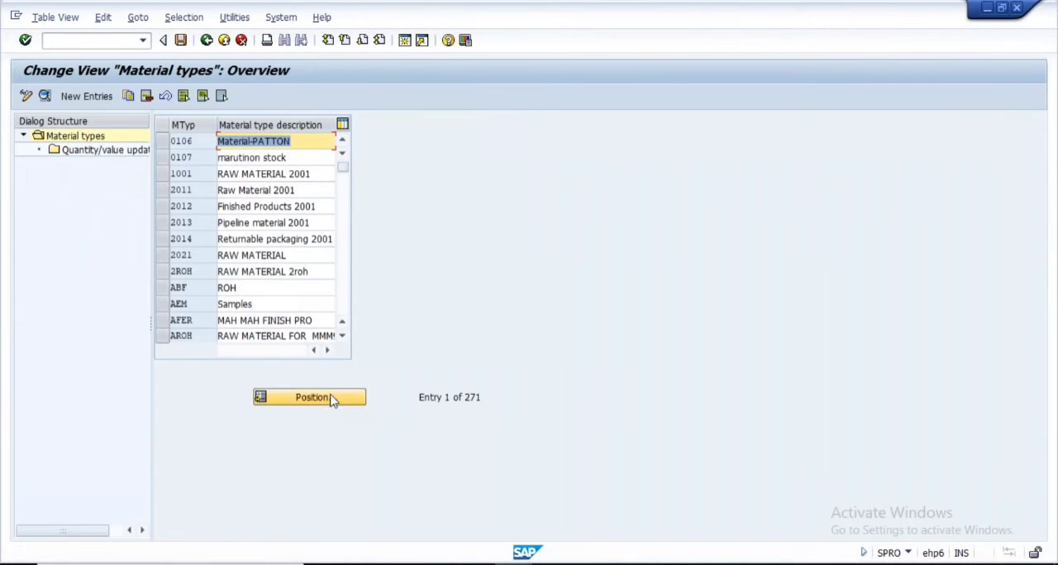
Position the material types list on FERT and open the details of that material type
{"action": "left_click", "coordinate": [333, 399]}
{"action": "type", "text": "fer"}
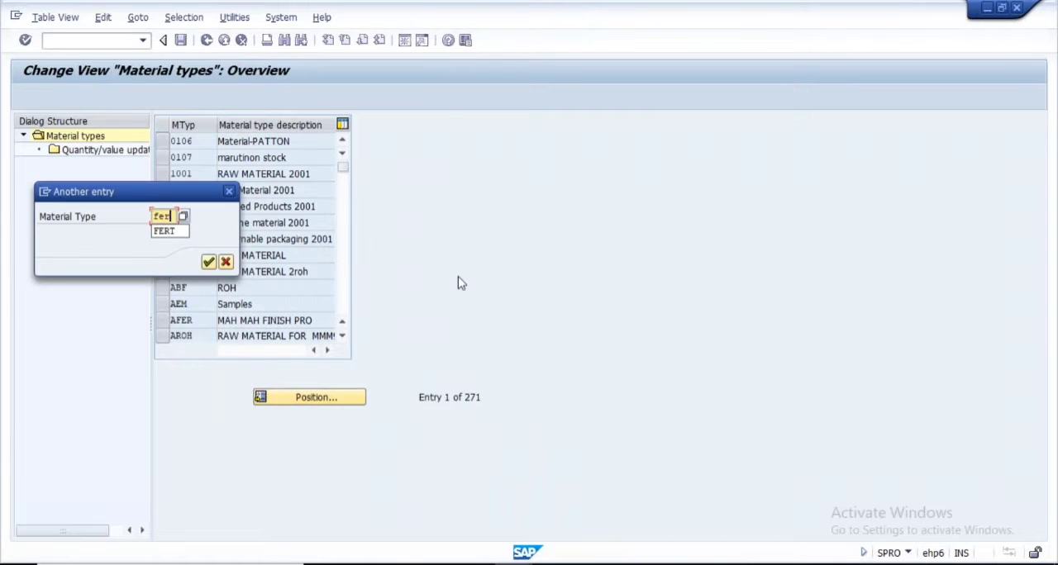
{"action": "type", "text": "t"}
{"action": "left_click", "coordinate": [170, 232]}
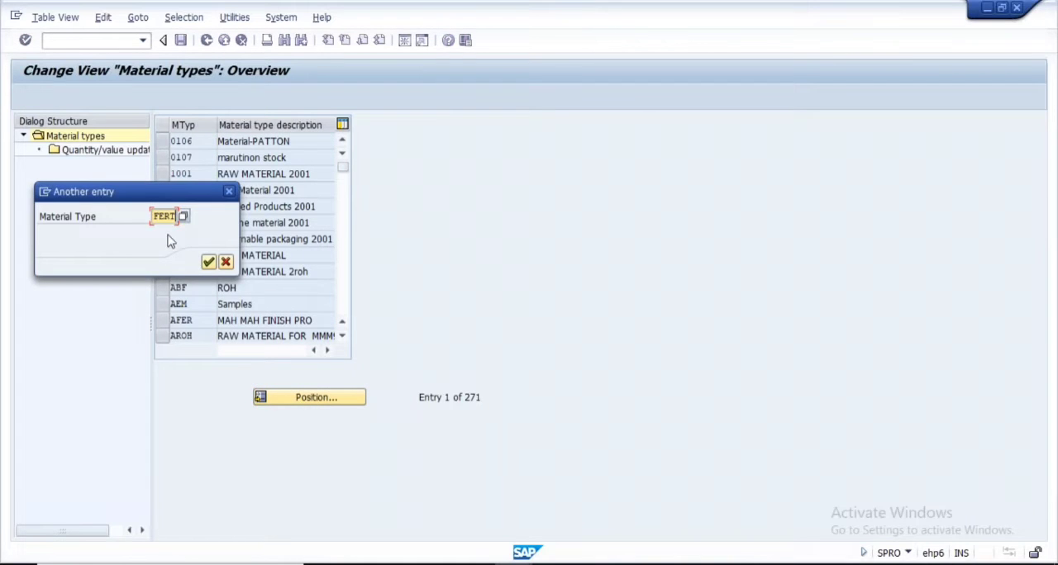
{"action": "left_click", "coordinate": [208, 262]}
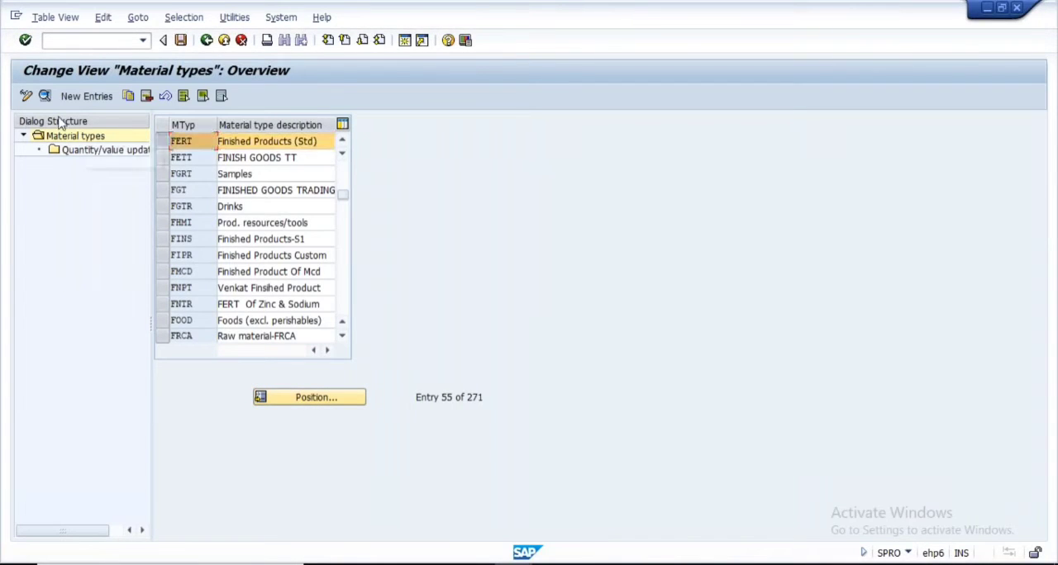
{"action": "left_click", "coordinate": [45, 96]}
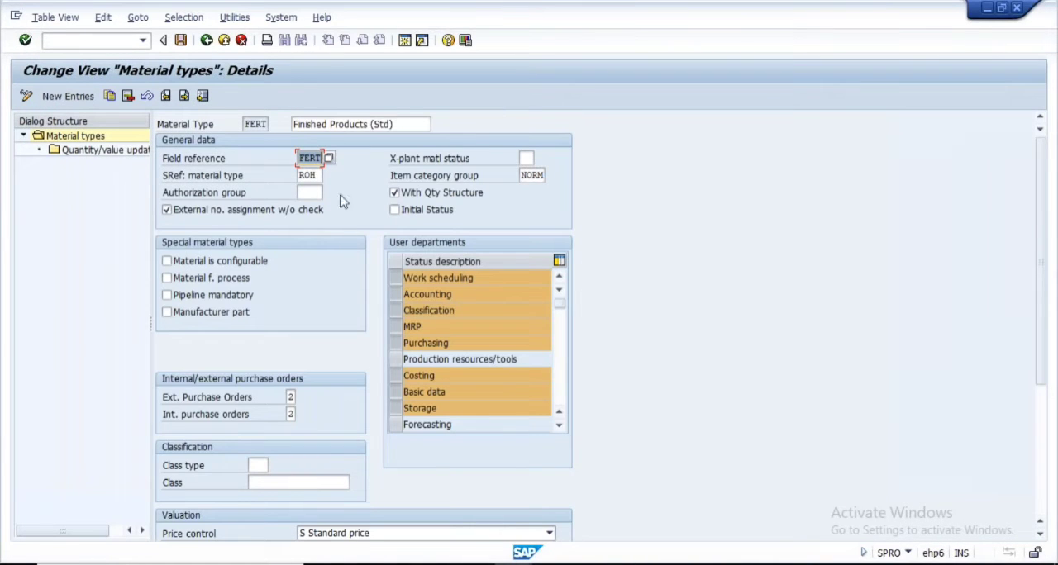
Look through the available field references for material type FERT
{"action": "left_click", "coordinate": [330, 159]}
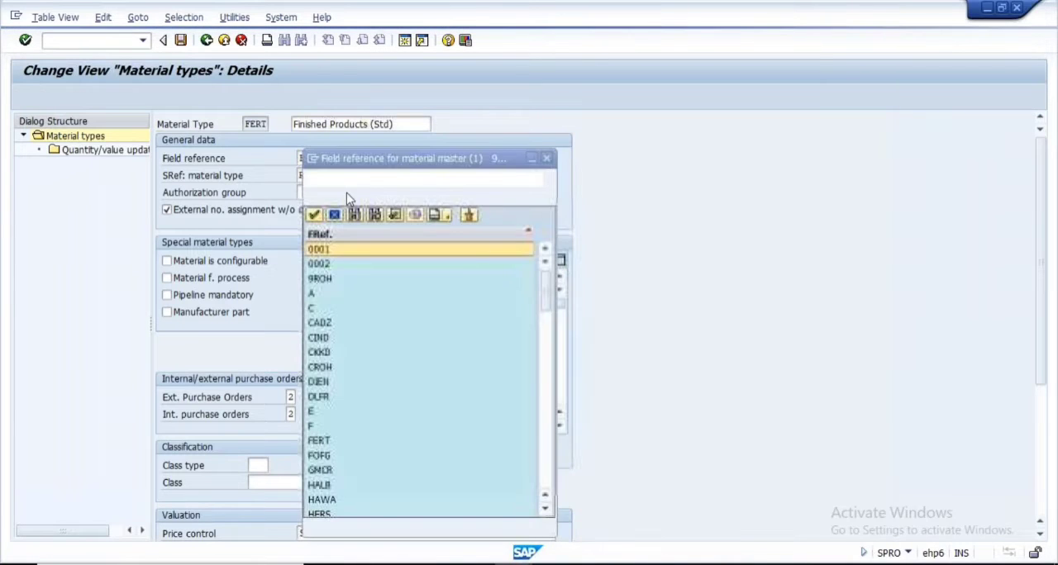
{"action": "scroll", "coordinate": [322, 419], "scroll_direction": "down", "scroll_amount": 10}
{"action": "scroll", "coordinate": [323, 420], "scroll_direction": "up", "scroll_amount": 10}
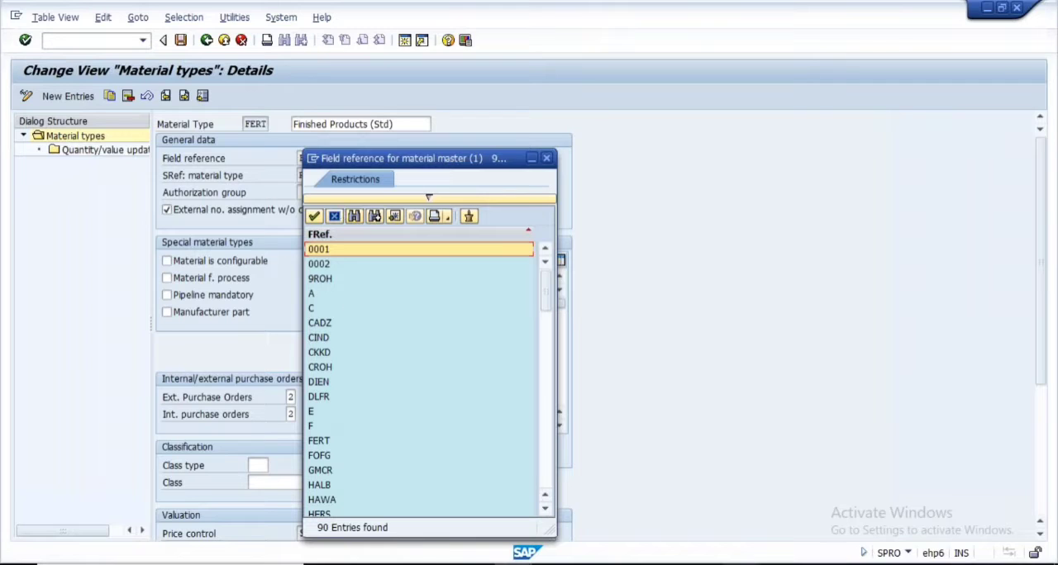
Switch to Notepad and append "- FERT" to both the "Material Type" line and the "=> Field Reference" line
{"action": "left_click", "coordinate": [740, 564]}
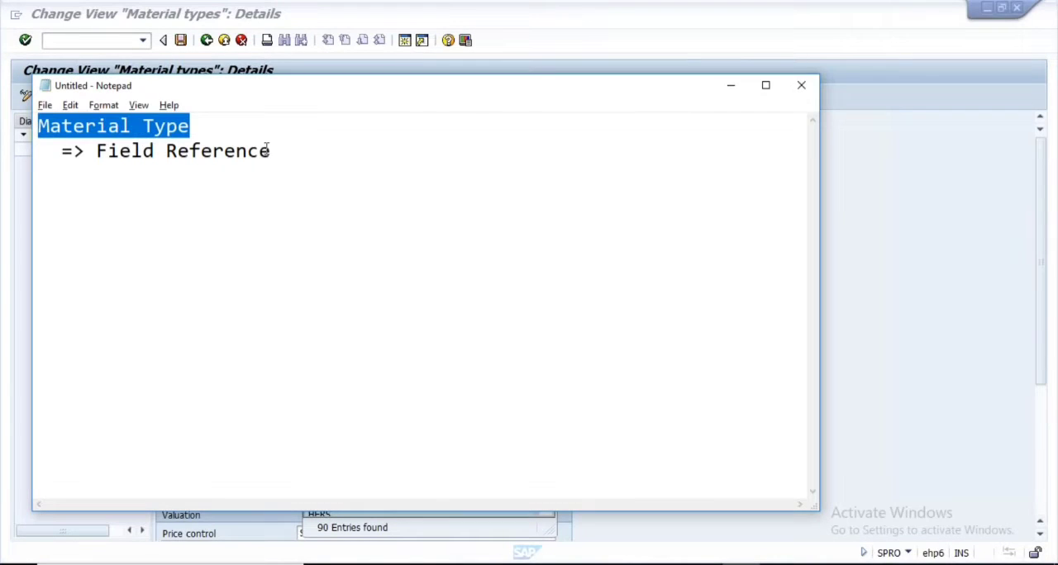
{"action": "left_click_drag", "start_coordinate": [281, 150], "coordinate": [93, 151]}
{"action": "left_click", "coordinate": [191, 131]}
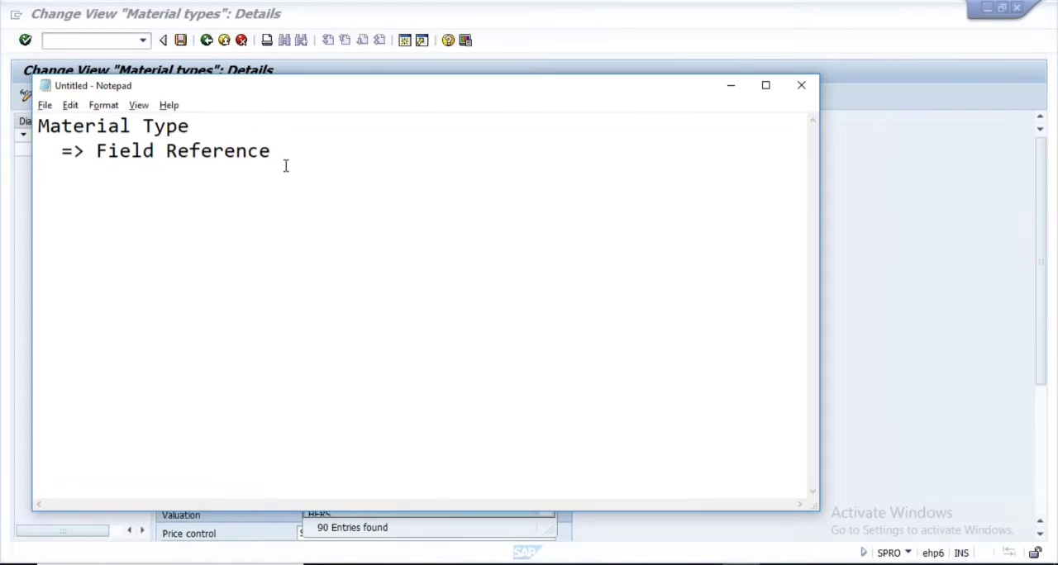
{"action": "type", "text": "-"}
{"action": "key", "text": "Caps_Lock"}
{"action": "type", "text": "FERT"}
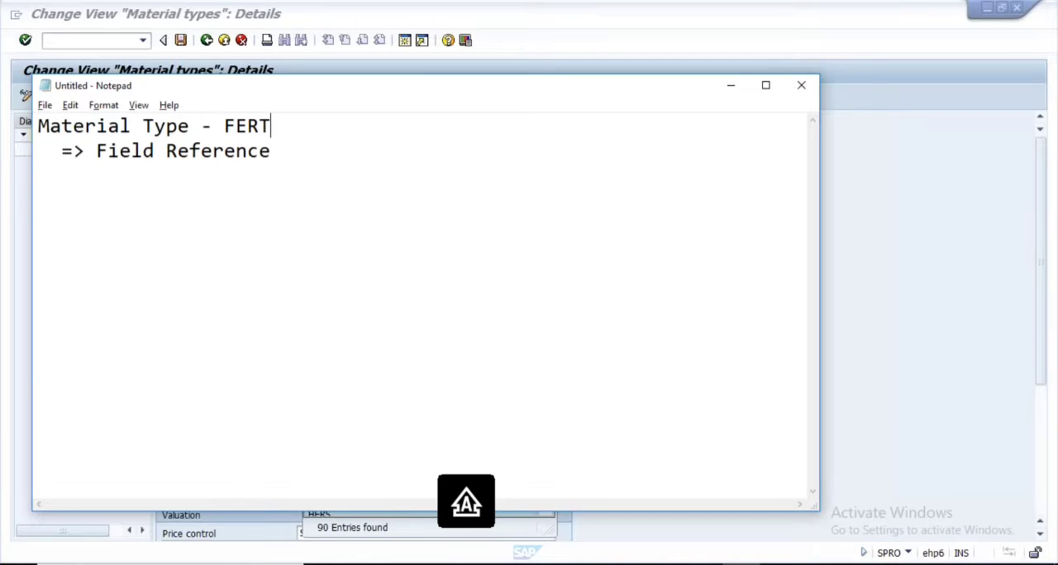
{"action": "key", "text": "Down"}
{"action": "type", "text": "- "}
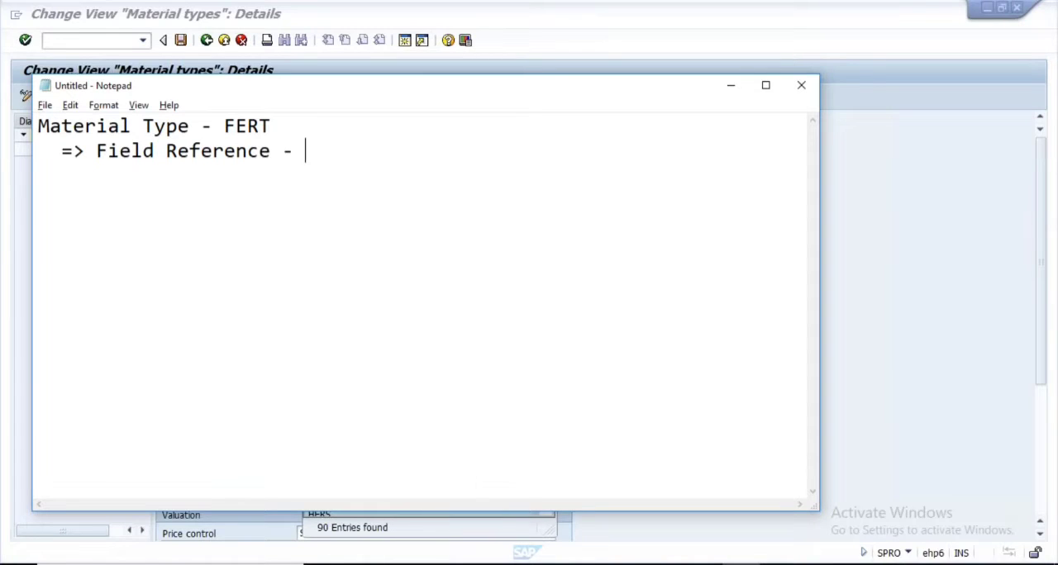
{"action": "type", "text": "FERT"}
Return to SAP, close the field reference value list and leave the material types view for the IMG
{"action": "key", "text": "alt+Tab"}
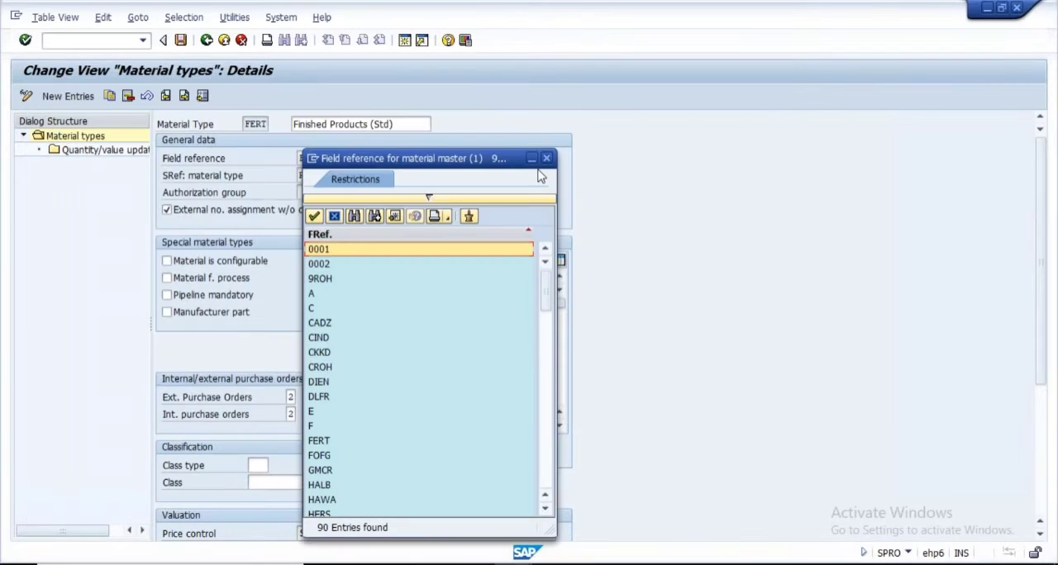
{"action": "left_click", "coordinate": [550, 157]}
{"action": "left_click", "coordinate": [206, 41]}
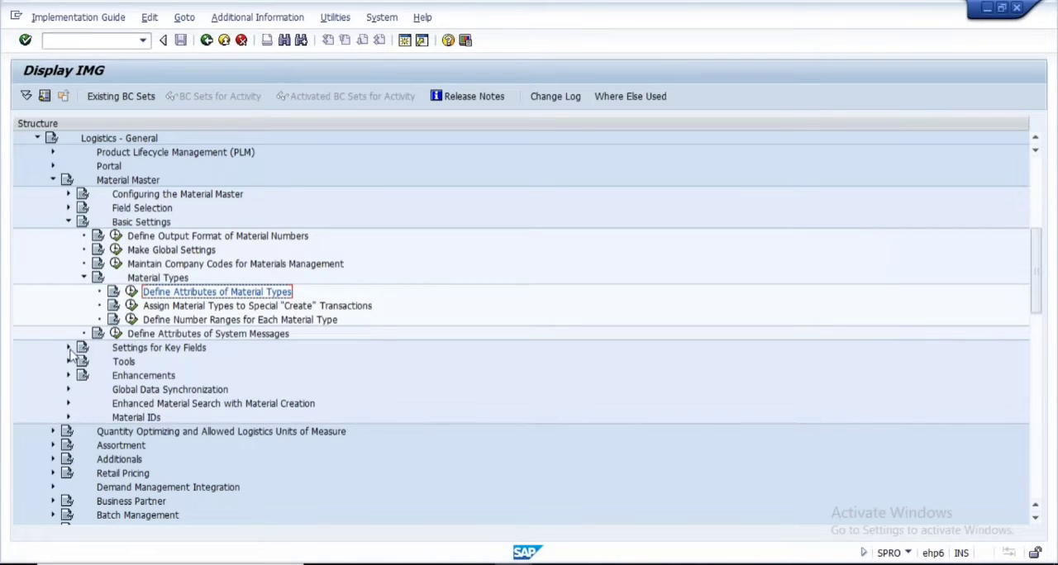
Look over the activities under Field Selection, and collapse the Field Selection and Material Types nodes
{"action": "left_click", "coordinate": [69, 209]}
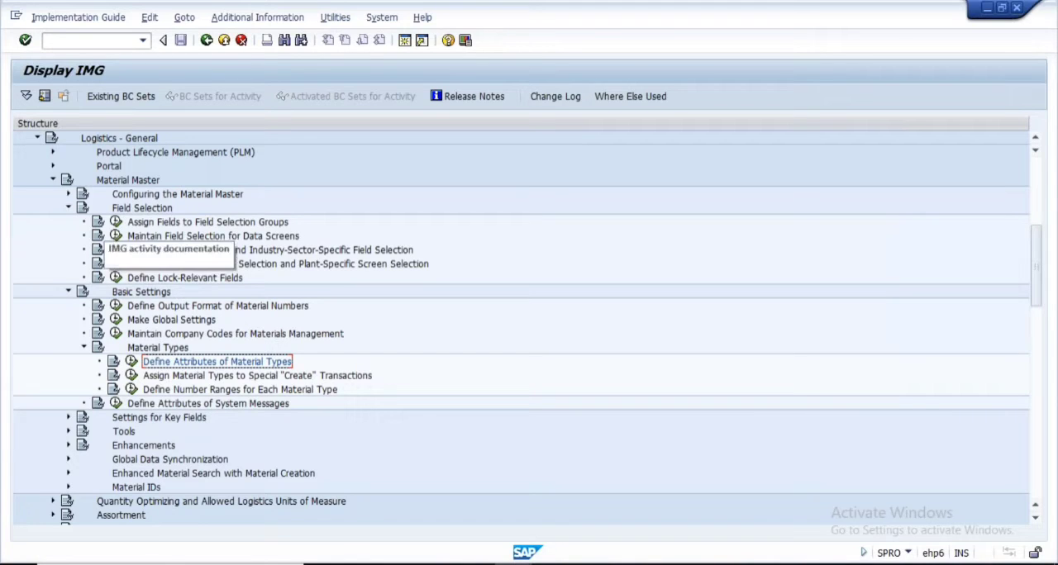
{"action": "left_click", "coordinate": [70, 209]}
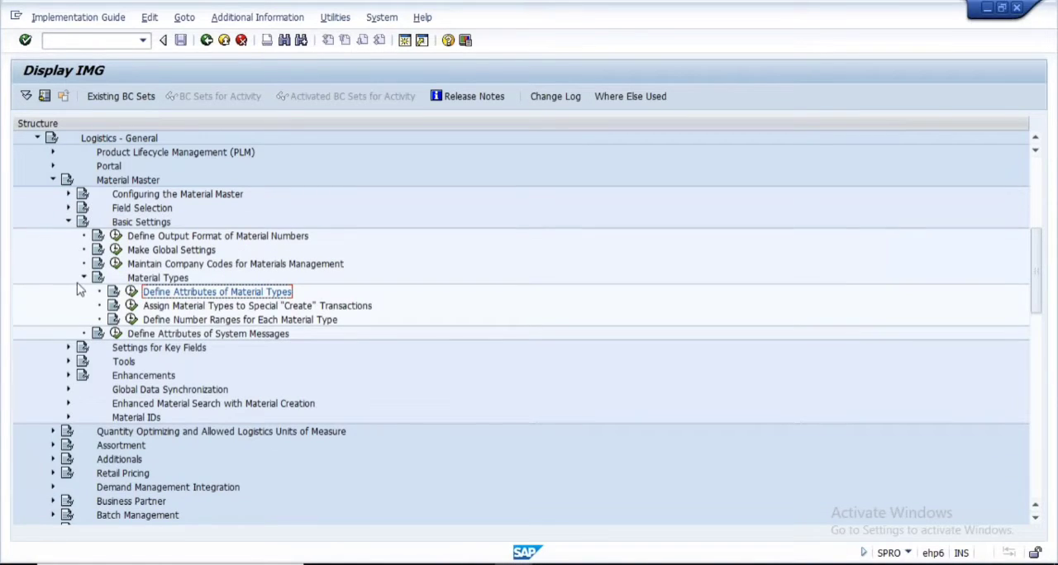
{"action": "left_click", "coordinate": [84, 278]}
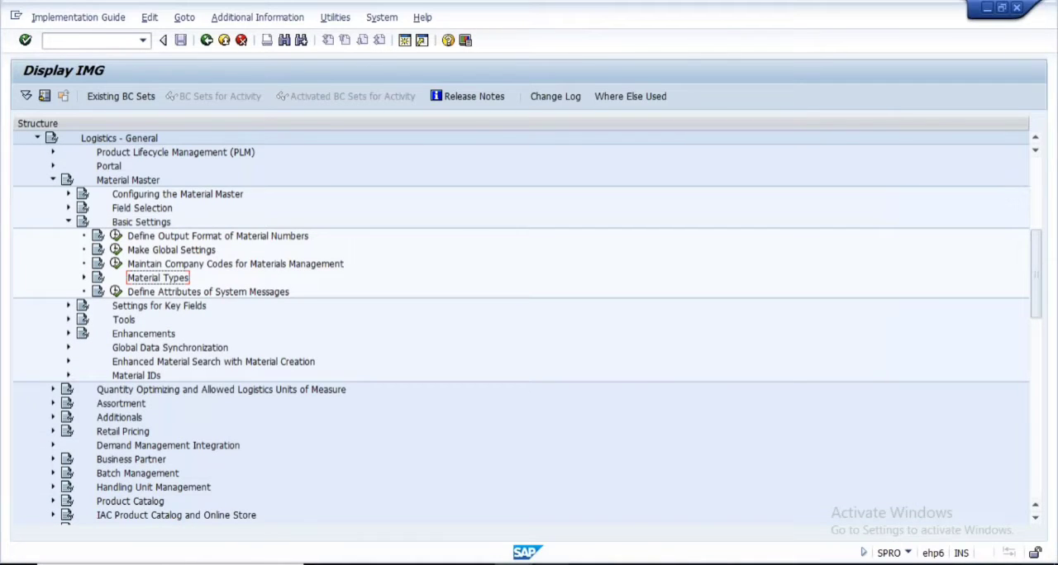
Switch to Notepad and add the line "Material Master Field" below the field reference note, leaving two blank lines between them
{"action": "left_click", "coordinate": [740, 563]}
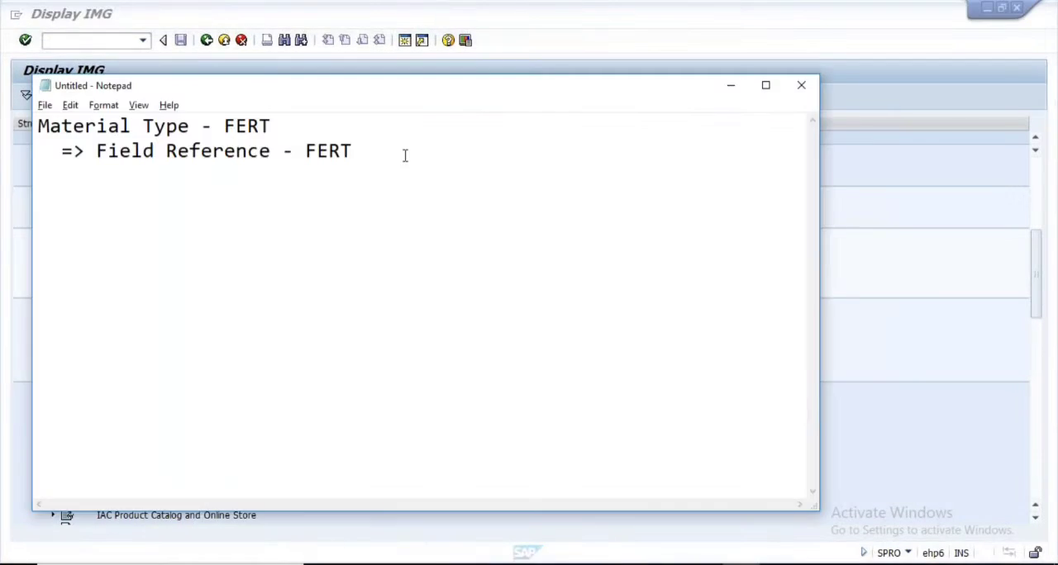
{"action": "key", "text": "Return"}
{"action": "key", "text": "Return"}
{"action": "key", "text": "Return"}
{"action": "key", "text": "Caps_Lock"}
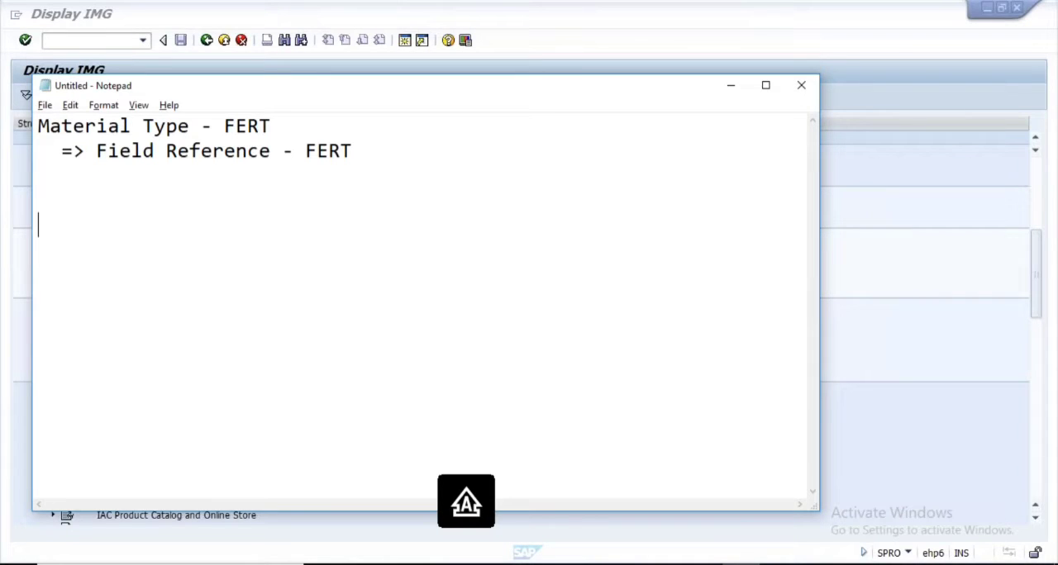
{"action": "key", "text": "Caps_Lock"}
{"action": "type", "text": "m"}
{"action": "key", "text": "Caps_Lock"}
{"action": "type", "text": "A="}
{"action": "key", "text": "BackSpace"}
{"action": "key", "text": "BackSpace"}
{"action": "key", "text": "BackSpace"}
{"action": "key", "text": "Caps_Lock"}
{"action": "type", "text": "Material Master"}
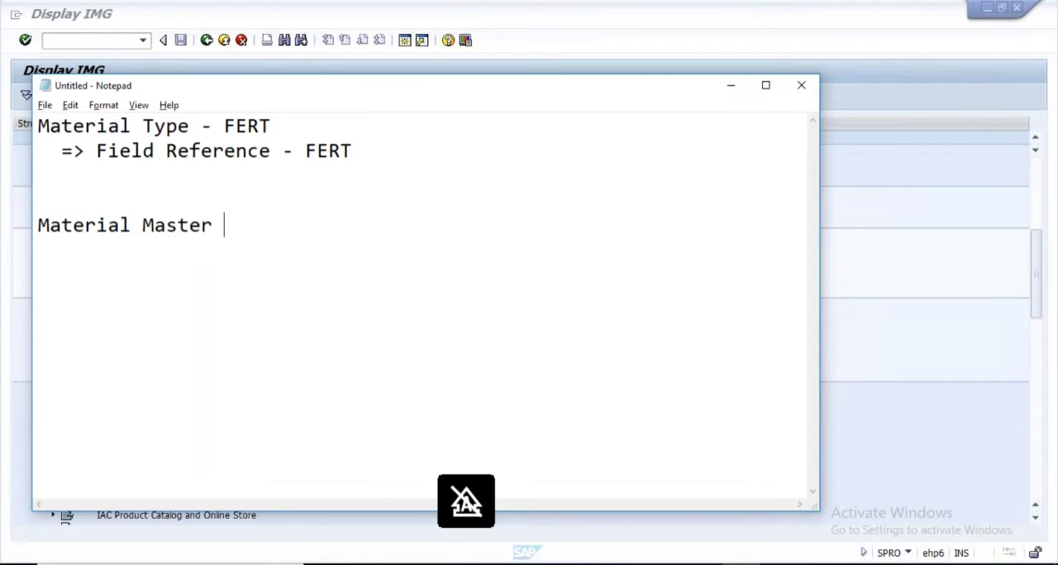
{"action": "key", "text": "Caps_Lock"}
{"action": "type", "text": "F"}
{"action": "key", "text": "Caps_Lock"}
{"action": "type", "text": "iled"}
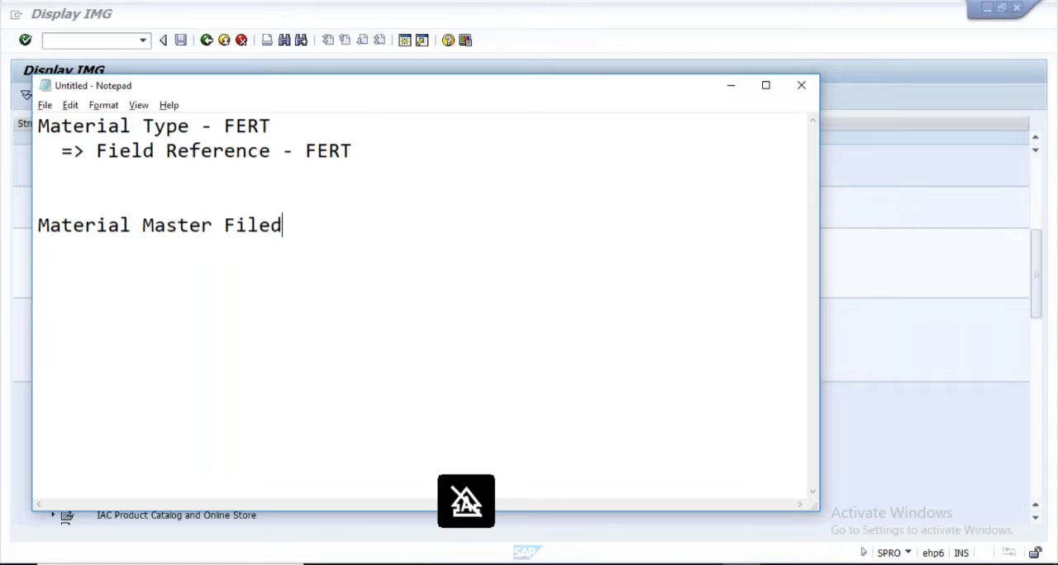
{"action": "key", "text": "BackSpace"}
{"action": "key", "text": "BackSpace"}
{"action": "key", "text": "BackSpace"}
{"action": "type", "text": "eld"}
Add the indented line "Field Selection group" directly below the "Material Master Field" line
{"action": "key", "text": "Return"}
{"action": "key", "text": "Caps_Lock"}
{"action": "type", "text": "F"}
{"action": "key", "text": "Caps_Lock"}
{"action": "type", "text": "ield"}
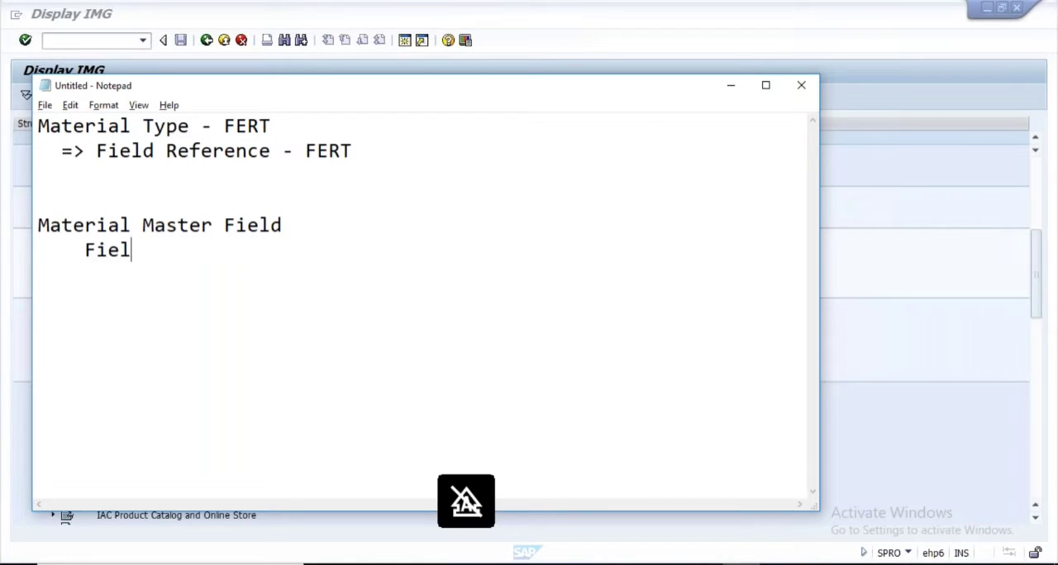
{"action": "key", "text": "Caps_Lock"}
{"action": "type", "text": "S"}
{"action": "key", "text": "Caps_Lock"}
{"action": "type", "text": "elect"}
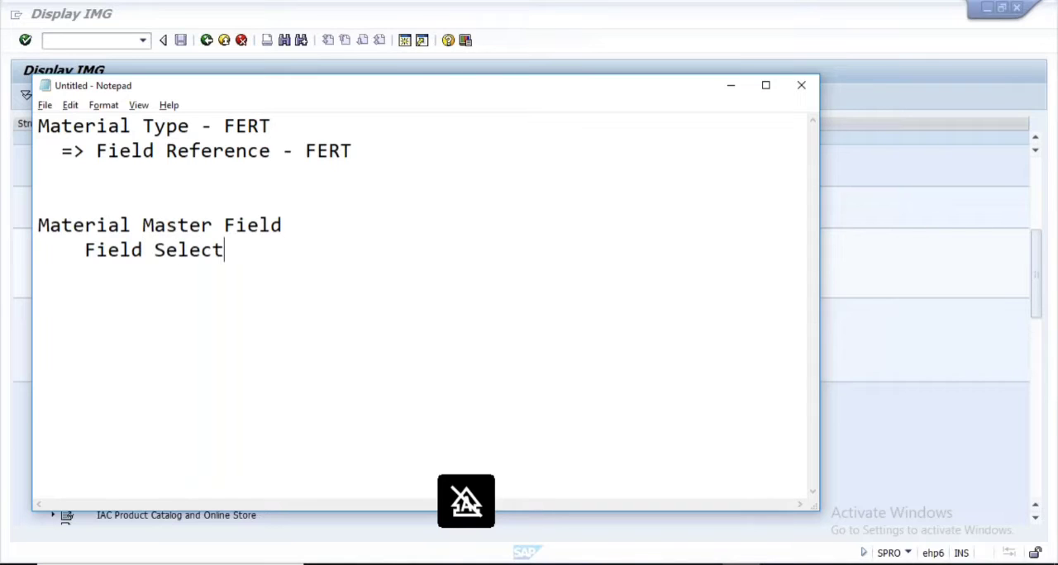
{"action": "type", "text": "ion group"}
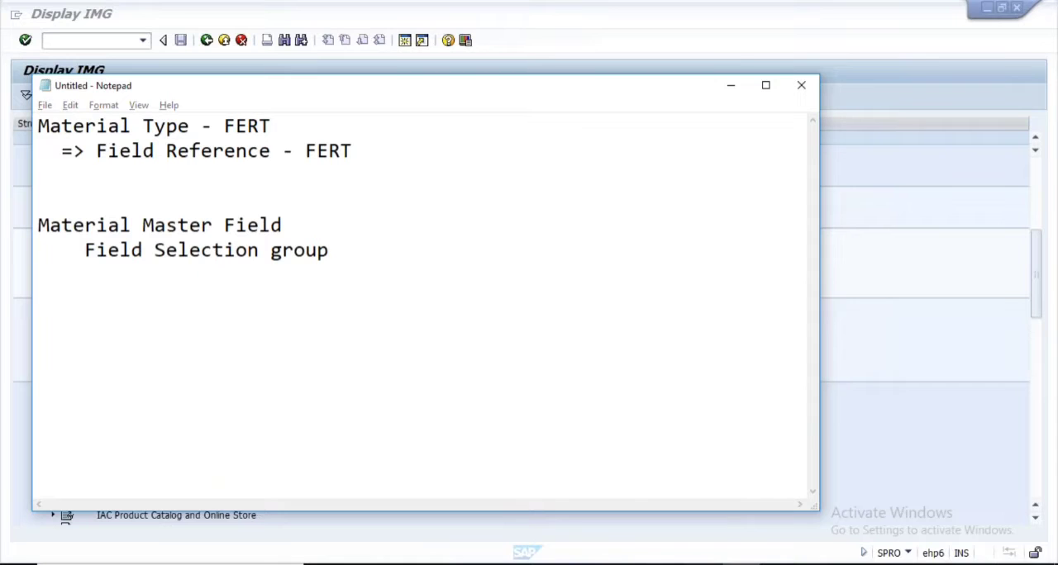
Switch to PowerPoint, present the "Assigning Fields to Field Selection Groups" slide, temporarily mark the MARA fields and group 14, and end the slide show
{"action": "left_click", "coordinate": [705, 564]}
{"action": "key", "text": "alt+Tab"}
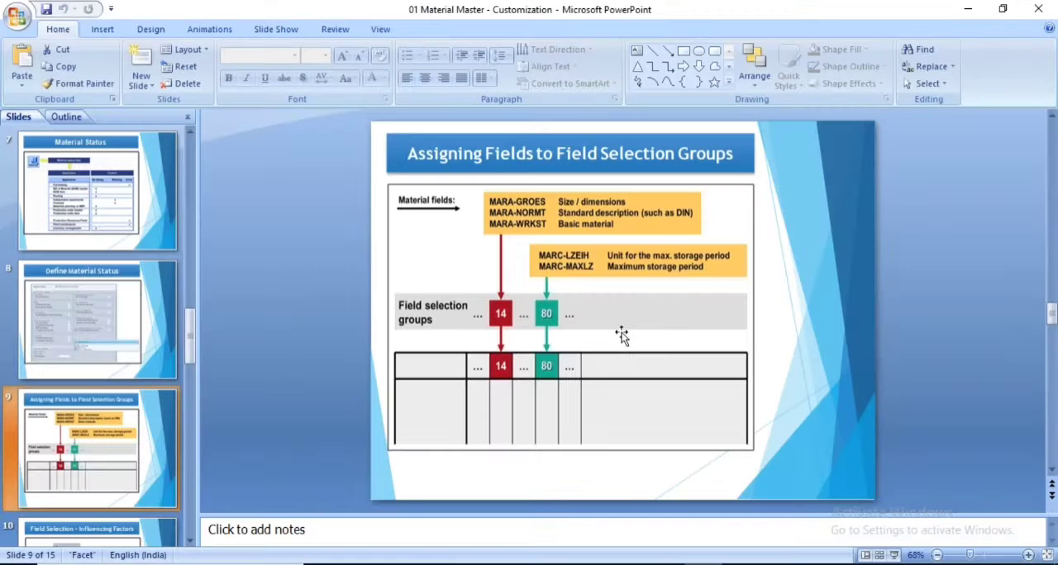
{"action": "key", "text": "shift+F5"}
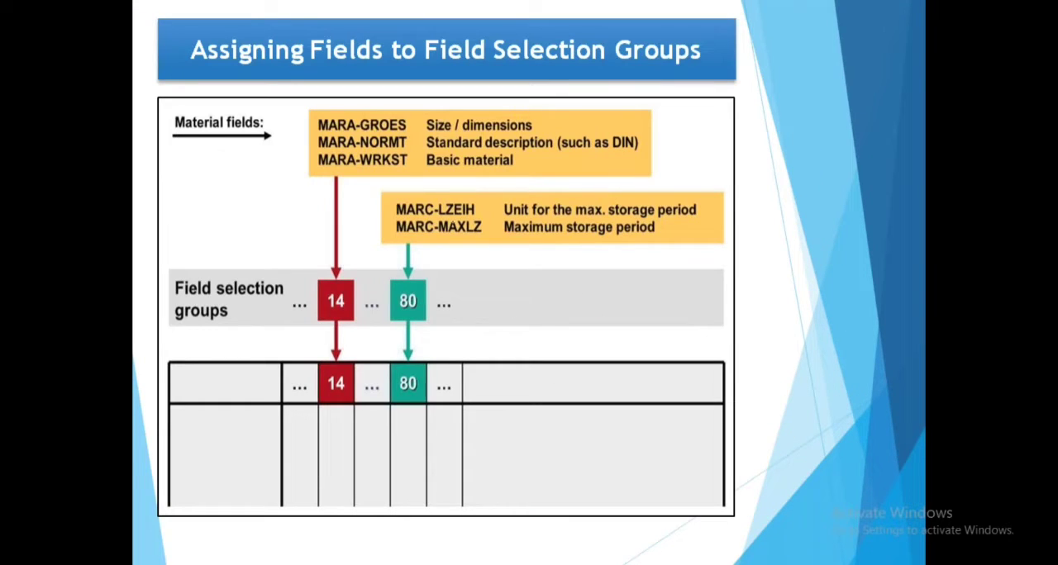
{"action": "left_click_drag", "start_coordinate": [434, 130], "coordinate": [490, 115]}
{"action": "left_click_drag", "start_coordinate": [426, 147], "coordinate": [480, 138]}
{"action": "left_click_drag", "start_coordinate": [424, 163], "coordinate": [483, 153]}
{"action": "mouse_move", "coordinate": [363, 110]}
{"action": "left_mouse_down"}
{"action": "mouse_move", "coordinate": [302, 175]}
{"action": "mouse_move", "coordinate": [415, 120]}
{"action": "mouse_move", "coordinate": [331, 115]}
{"action": "left_mouse_up"}
{"action": "mouse_move", "coordinate": [311, 269]}
{"action": "left_mouse_down"}
{"action": "mouse_move", "coordinate": [367, 307]}
{"action": "mouse_move", "coordinate": [309, 266]}
{"action": "mouse_move", "coordinate": [380, 294]}
{"action": "mouse_move", "coordinate": [319, 245]}
{"action": "left_mouse_up"}
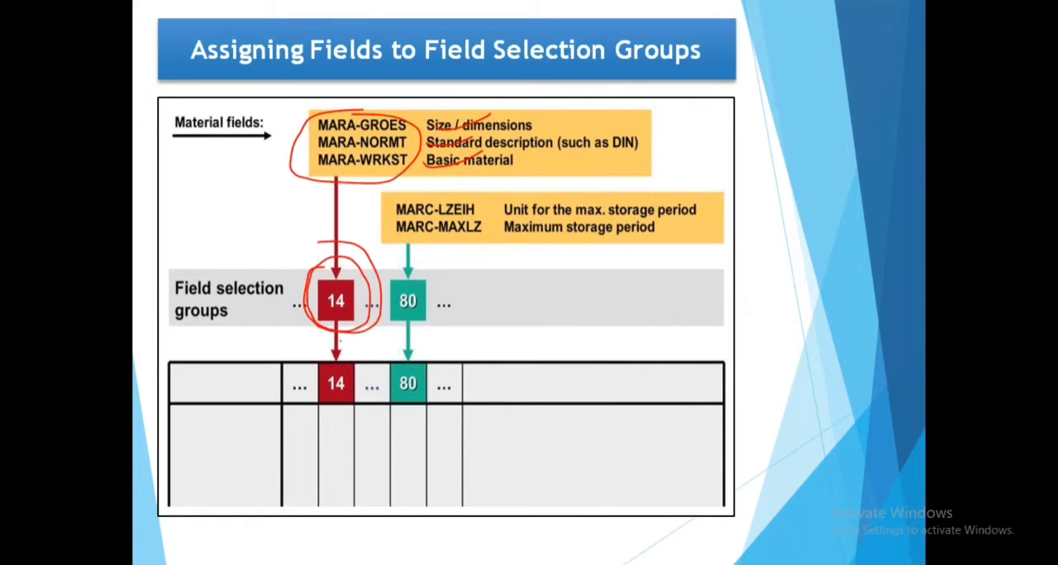
{"action": "key", "text": "e"}
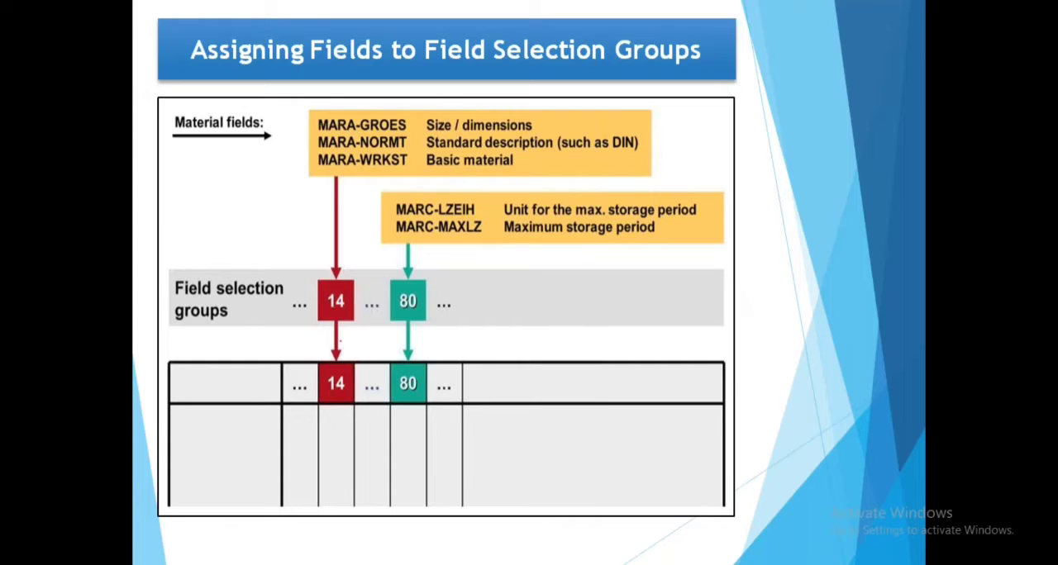
{"action": "key", "text": "Escape"}
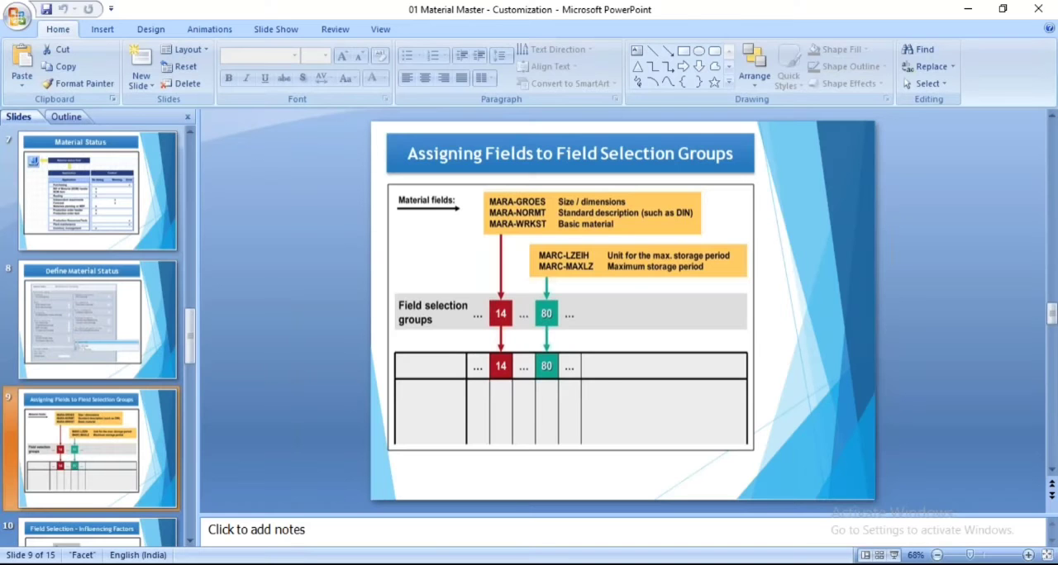
Switch to SAP Easy Access, start transaction MM02 and open material 8064 in the Basic Data 1 view
{"action": "key", "text": "alt+Tab"}
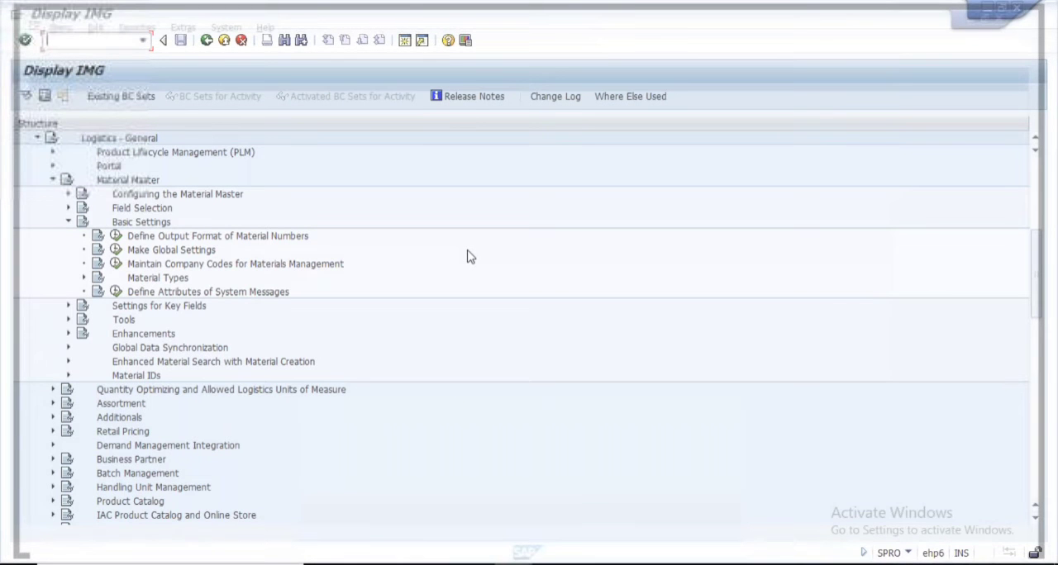
{"action": "type", "text": "mm02"}
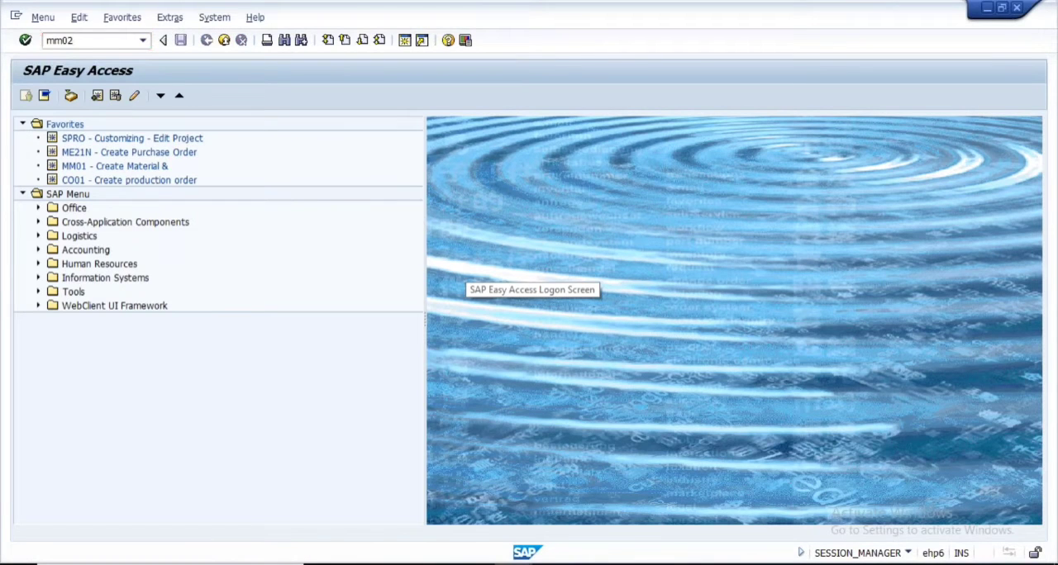
{"action": "key", "text": "Return"}
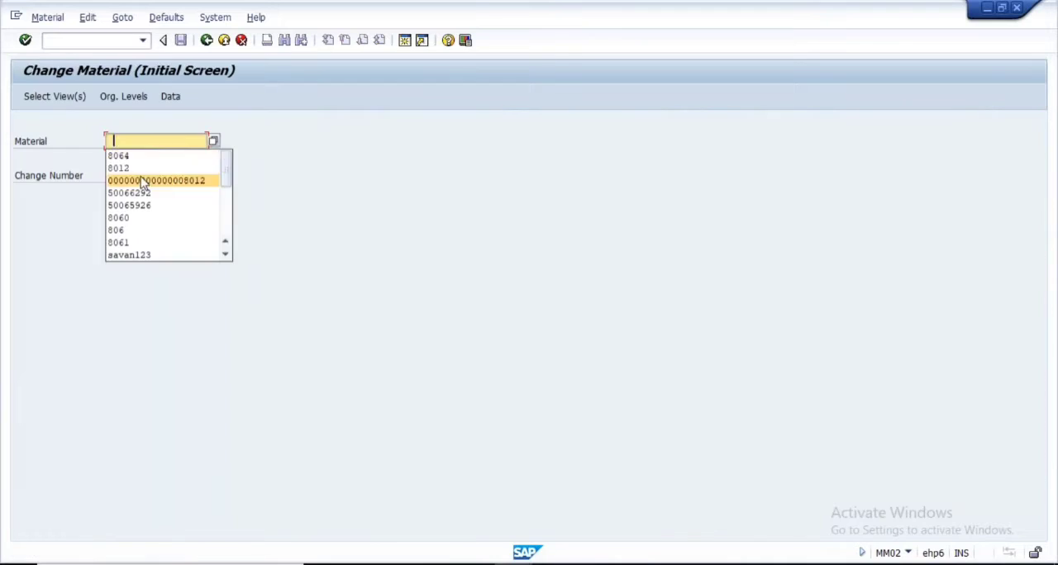
{"action": "left_click", "coordinate": [137, 162]}
{"action": "key", "text": "Return"}
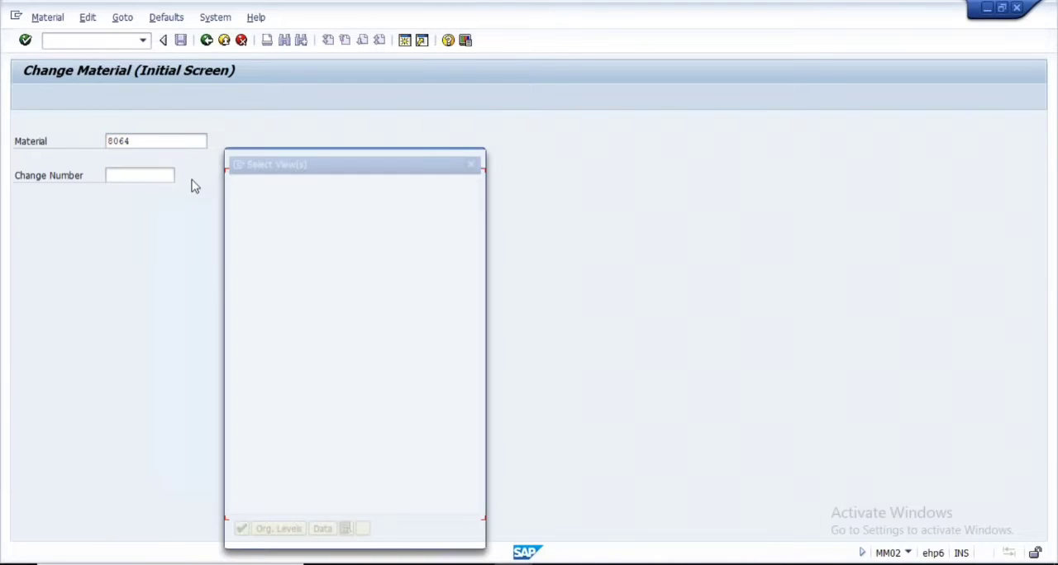
{"action": "left_click", "coordinate": [234, 200]}
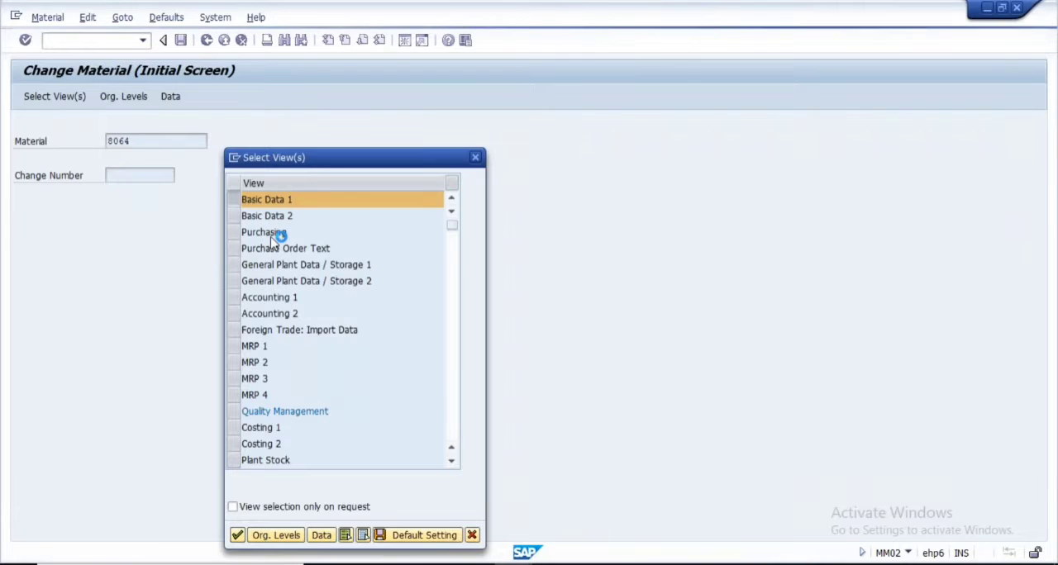
{"action": "key", "text": "Return"}
Open the field help for Gross Weight and display the field's technical information
{"action": "left_click_drag", "start_coordinate": [177, 347], "coordinate": [116, 396]}
{"action": "left_click", "coordinate": [141, 345]}
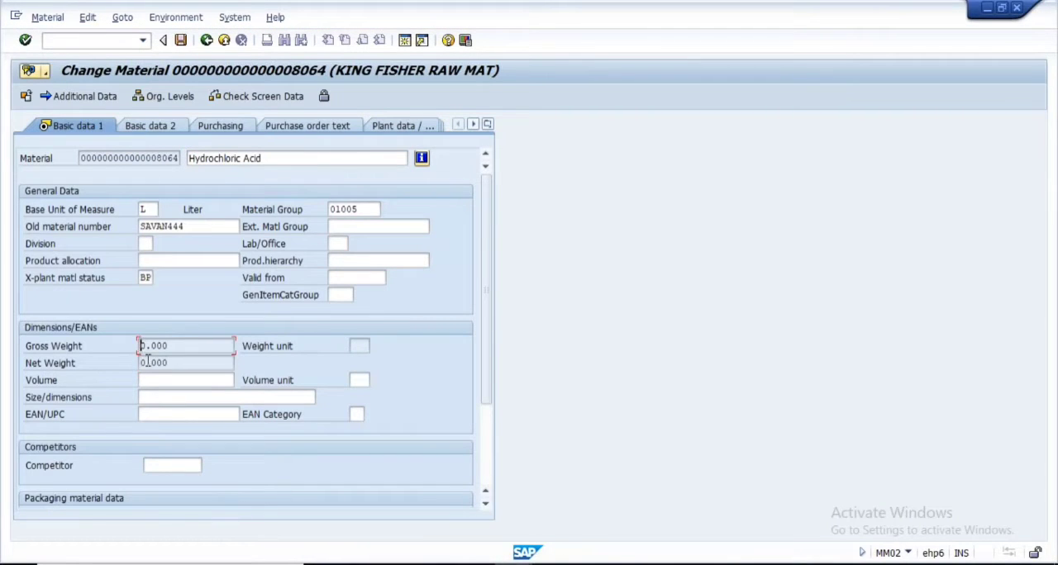
{"action": "key", "text": "Return"}
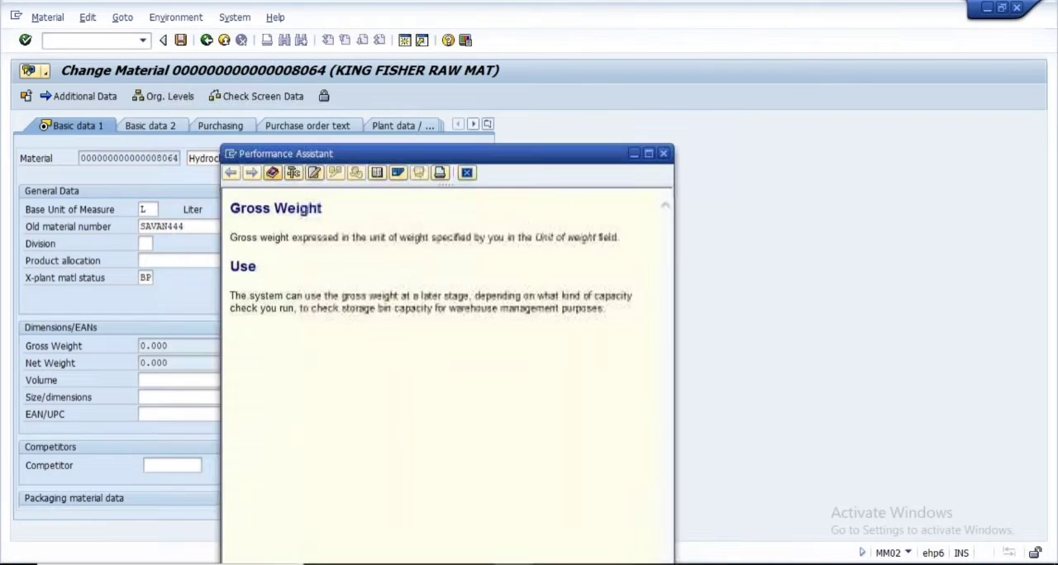
{"action": "left_click", "coordinate": [293, 174]}
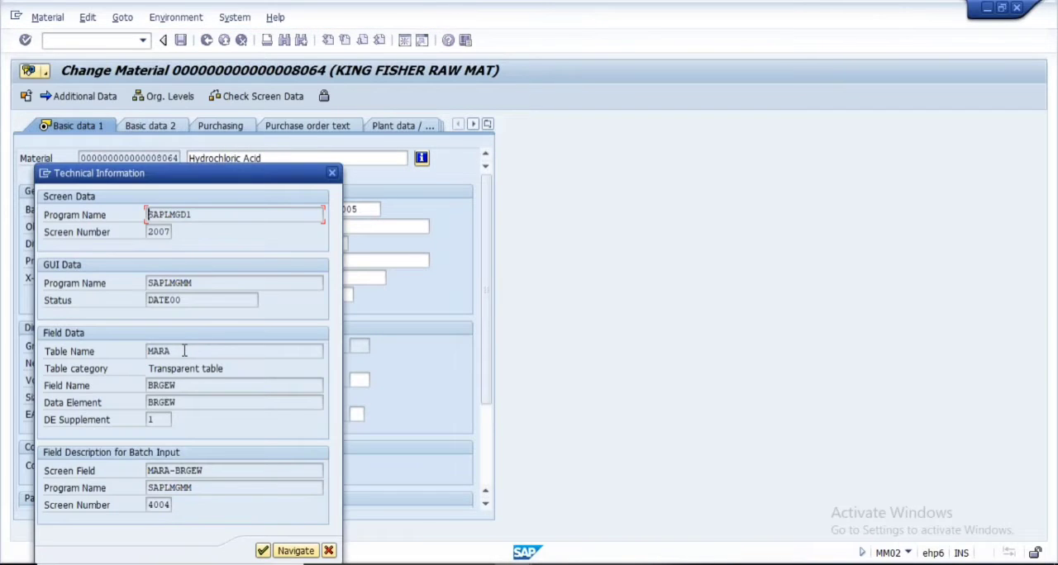
Copy the table name MARA and field name BRGEW into Notepad as the line "MARA - BRGEW" below the field selection note
{"action": "left_click_drag", "start_coordinate": [184, 351], "coordinate": [129, 350]}
{"action": "left_click", "coordinate": [149, 351]}
{"action": "key", "text": "alt+Tab"}
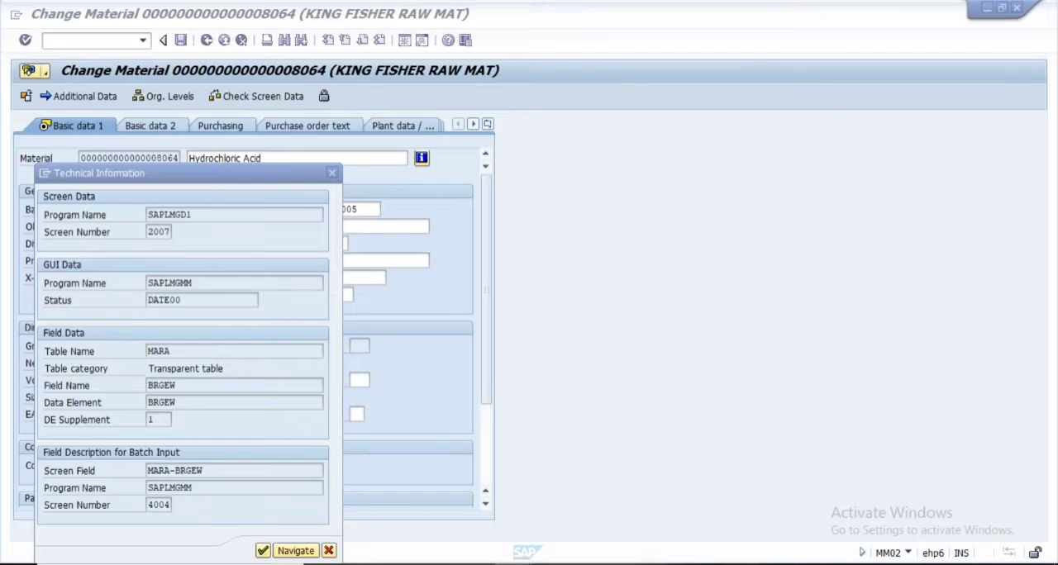
{"action": "key", "text": "alt+Tab"}
{"action": "key", "text": "alt+Tab"}
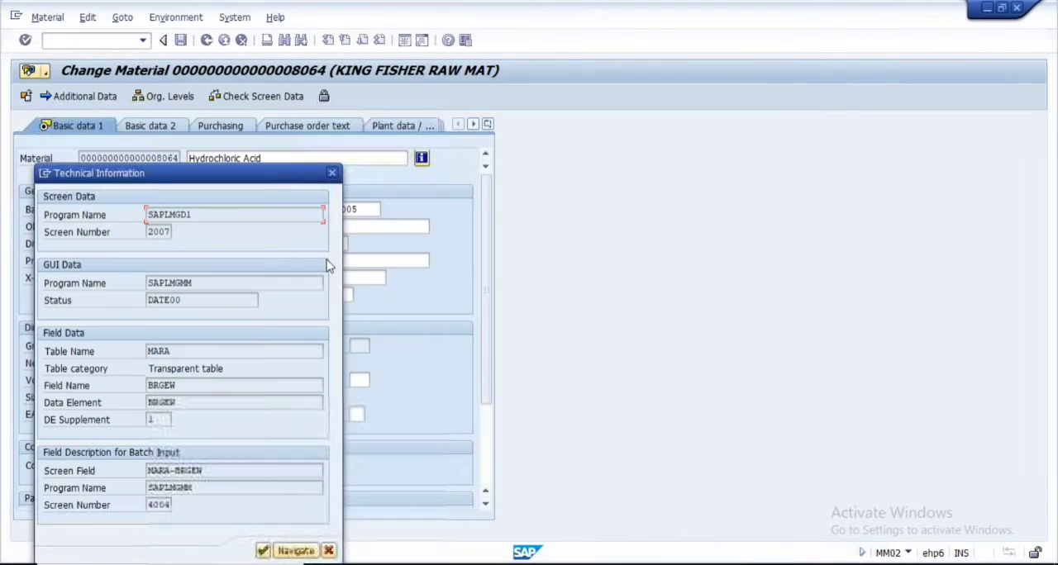
{"action": "double_click", "coordinate": [163, 385]}
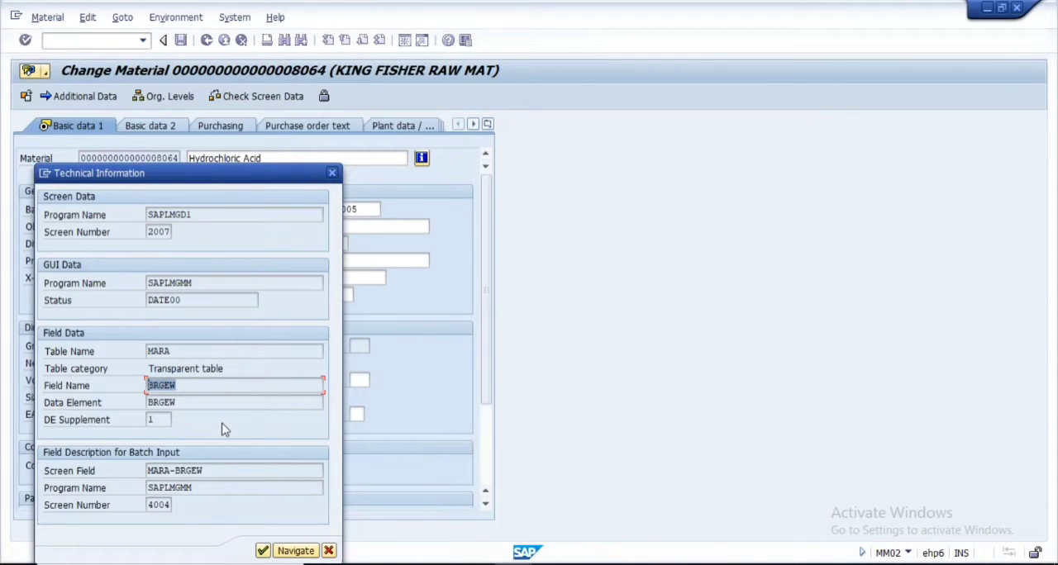
{"action": "key", "text": "ctrl+c"}
{"action": "key", "text": "alt+Tab"}
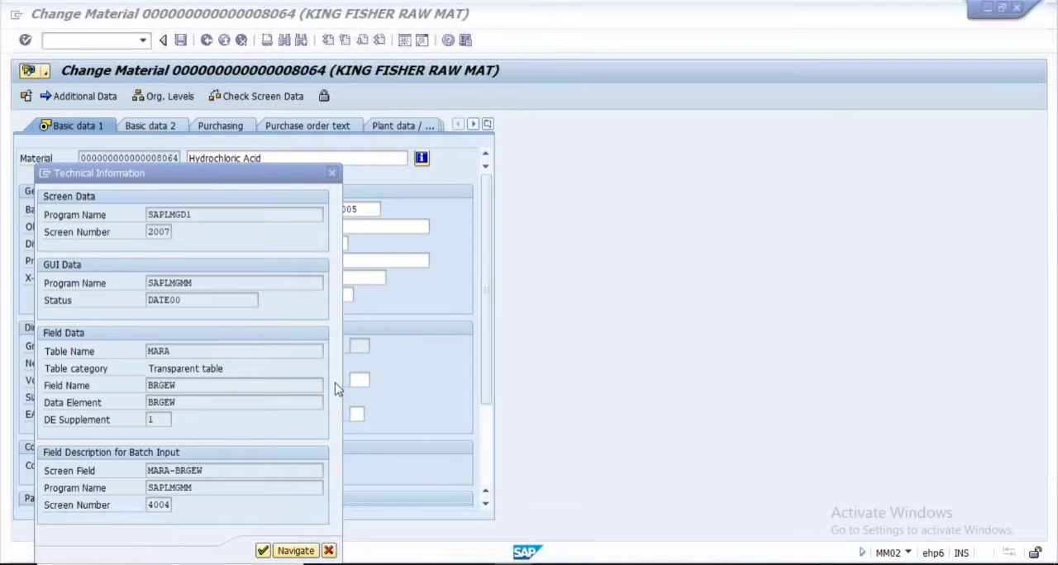
{"action": "key", "text": "alt+Tab"}
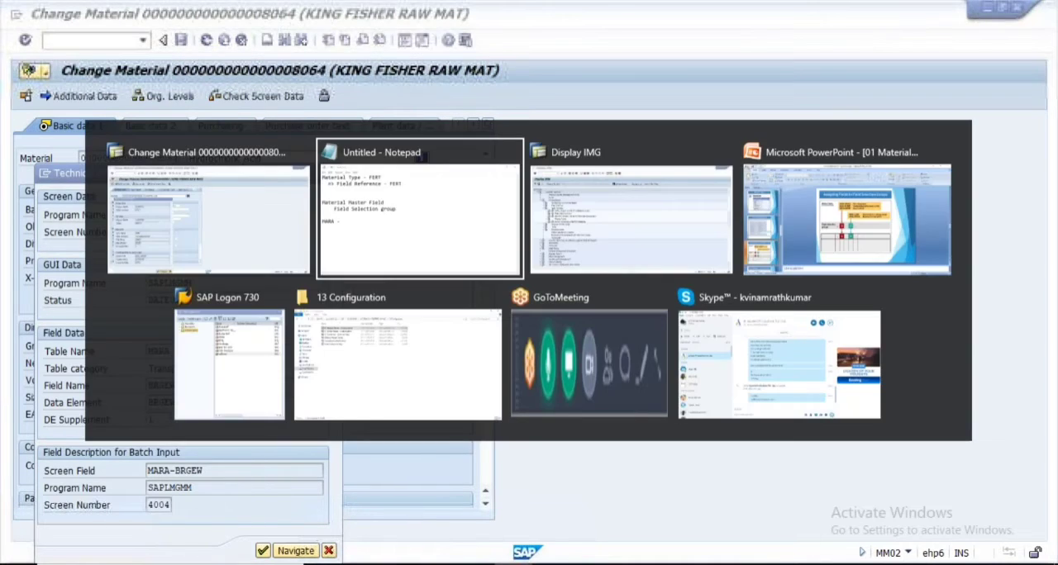
Add the line "Gross Weight" above "MARA - BRGEW" and insert a blank line after "Field Selection group"
{"action": "type", "text": "Gr"}
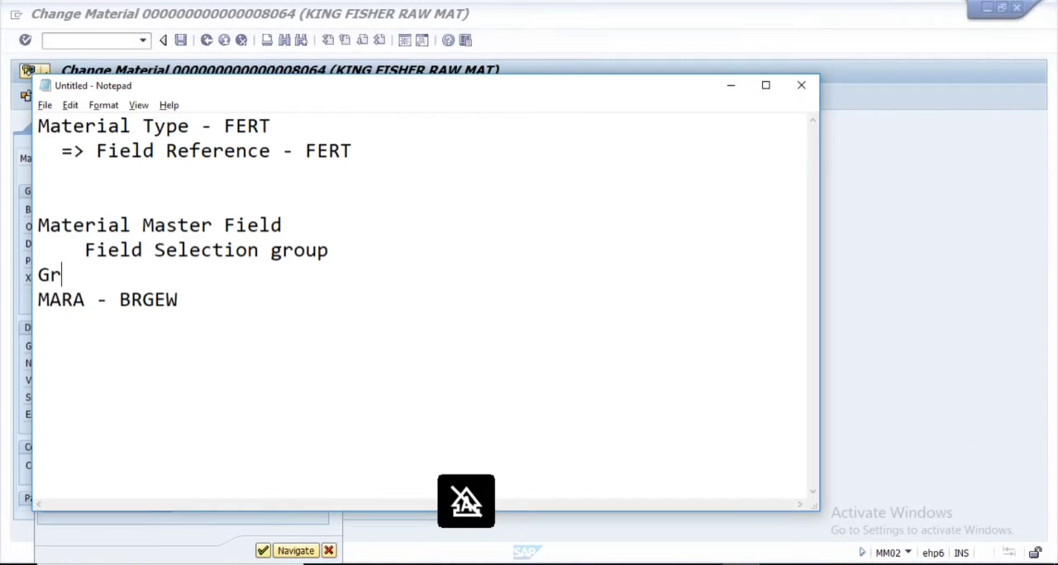
{"action": "type", "text": "oss Weight"}
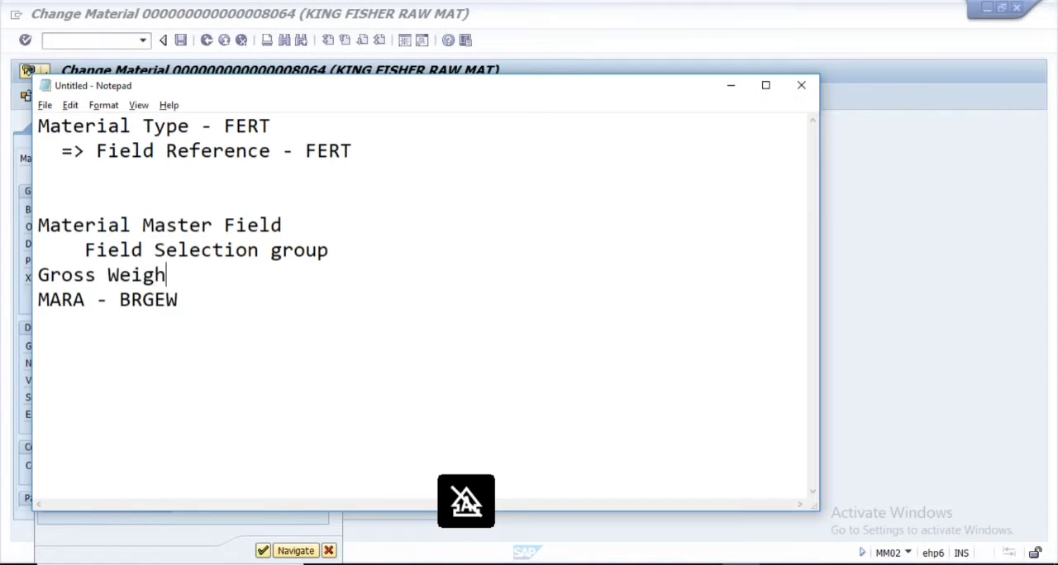
{"action": "left_click", "coordinate": [339, 249]}
{"action": "key", "text": "Return"}
{"action": "left_click_drag", "start_coordinate": [196, 328], "coordinate": [47, 328]}
{"action": "left_click", "coordinate": [198, 334]}
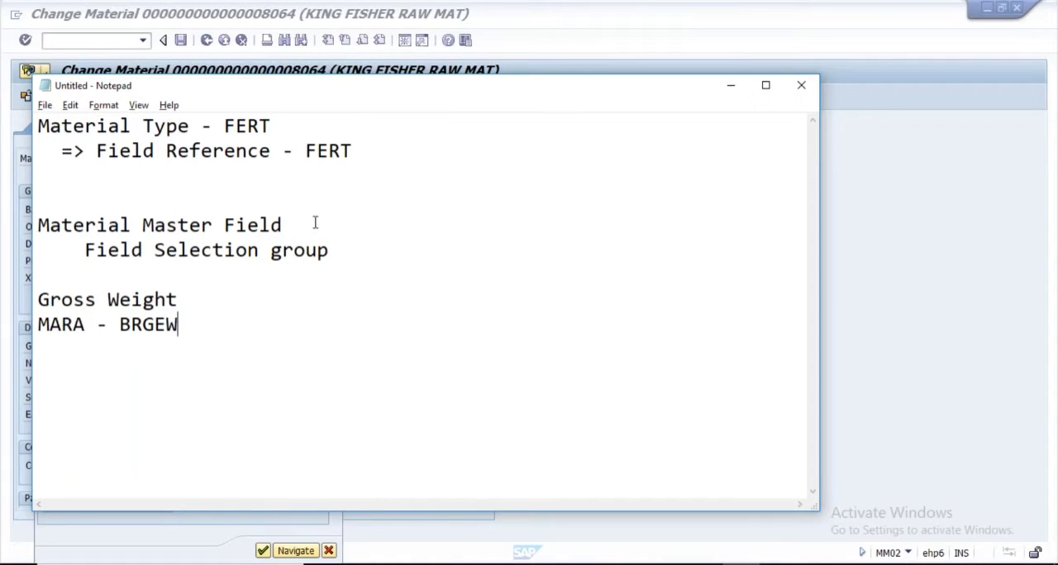
Copy "Gross Weight" and append it after a hyphen to the "Material Master Field" line
{"action": "left_click_drag", "start_coordinate": [182, 301], "coordinate": [39, 301]}
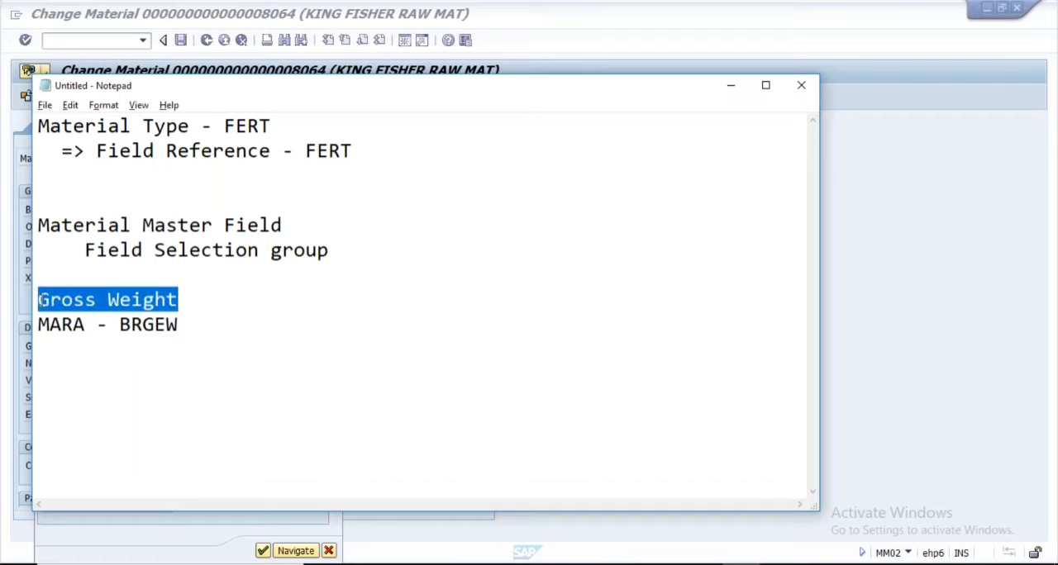
{"action": "left_click", "coordinate": [298, 225]}
{"action": "type", "text": "-"}
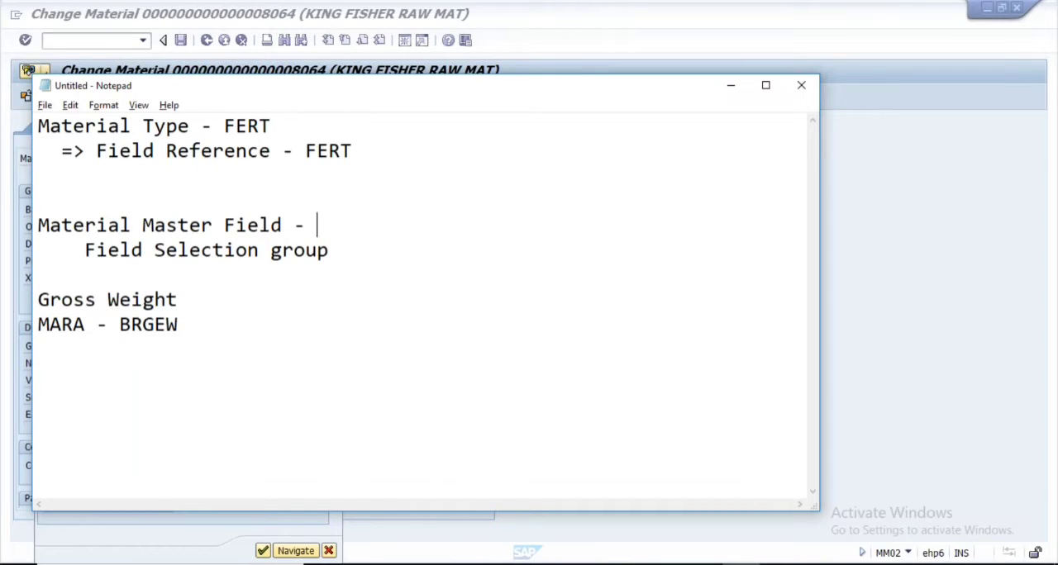
{"action": "key", "text": "ctrl+v"}
Append the copied "MARA - BRGEW" in parentheses after "Gross Weight" on the "Material Master Field" line
{"action": "left_click_drag", "start_coordinate": [50, 325], "coordinate": [178, 325]}
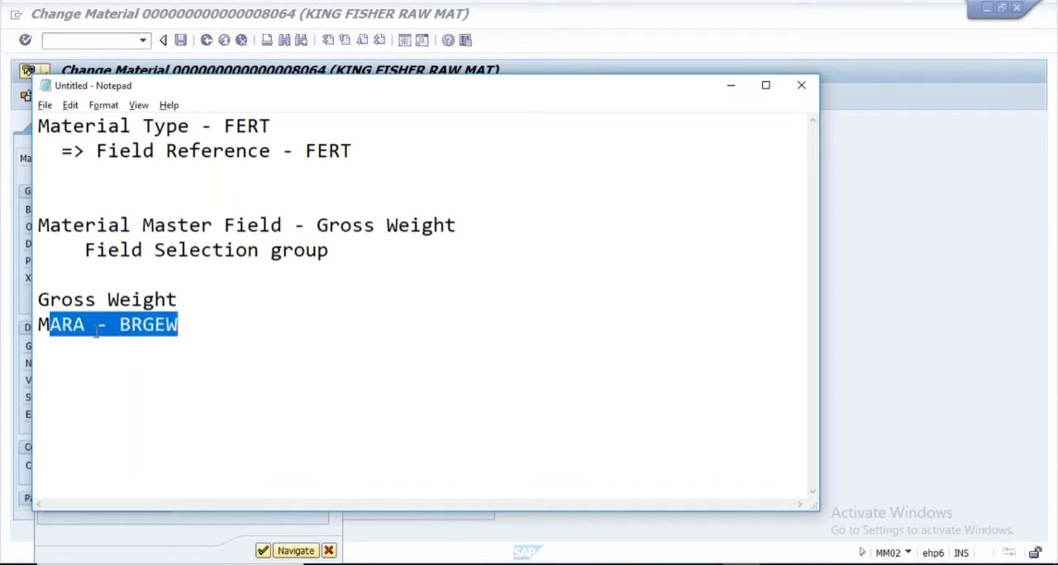
{"action": "left_click_drag", "start_coordinate": [39, 325], "coordinate": [178, 325]}
{"action": "left_click", "coordinate": [482, 218]}
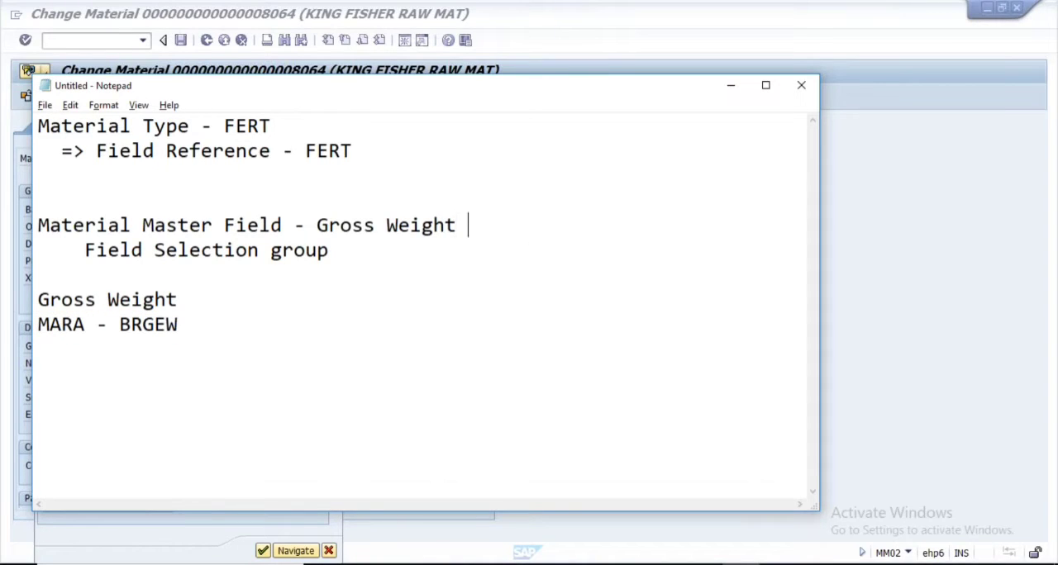
{"action": "key", "text": "ctrl+v"}
{"action": "type", "text": ")"}
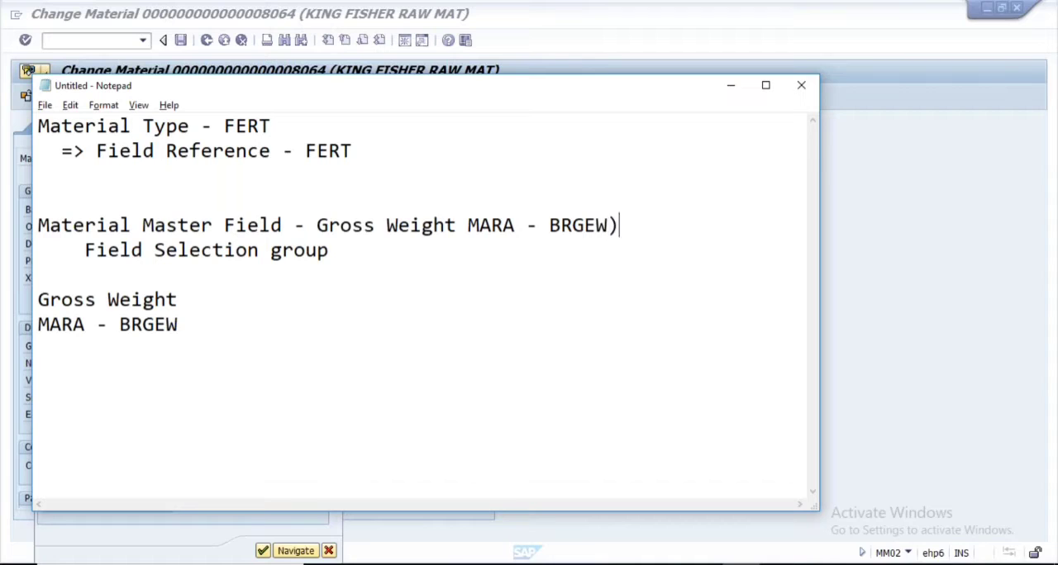
{"action": "key", "text": "Left"}
{"action": "key", "text": "Left"}
{"action": "key", "text": "Left"}
{"action": "key", "text": "Left"}
{"action": "type", "text": "("}
{"action": "key", "text": "Right"}
{"action": "key", "text": "Right"}
{"action": "key", "text": "Right"}
{"action": "key", "text": "Right"}
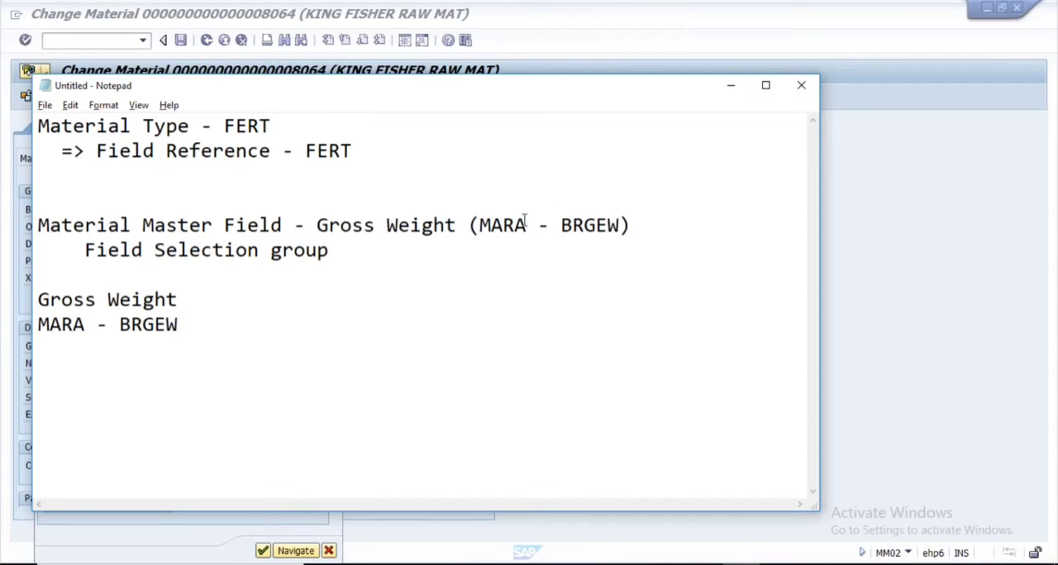
Remove the spaces around the hyphen to read "(MARA-BRGEW)", and delete the separate "Gross Weight" and "MARA - BRGEW" lines
{"action": "key", "text": "Delete"}
{"action": "key", "text": "Right"}
{"action": "key", "text": "Delete"}
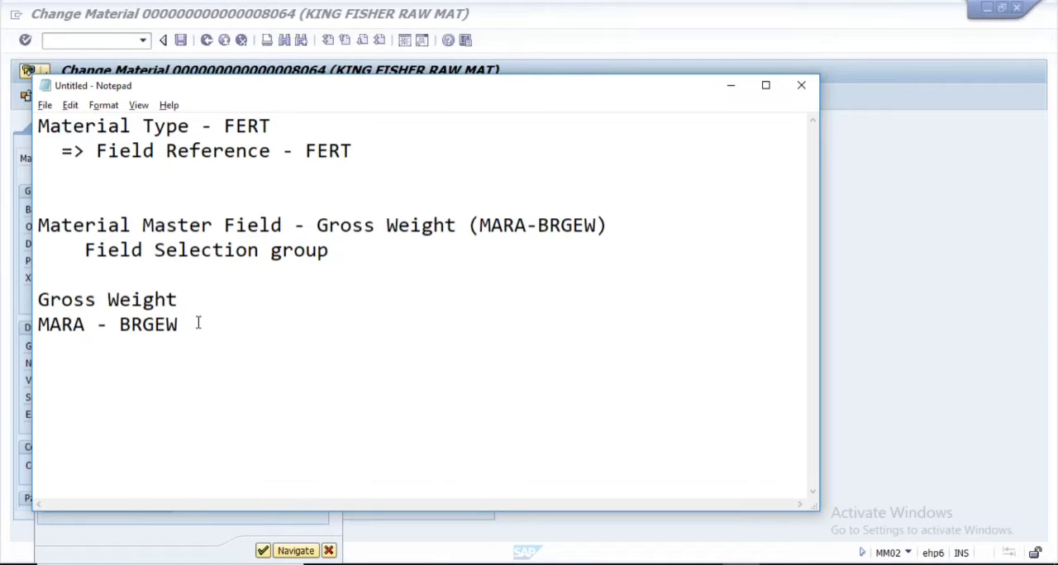
{"action": "left_click_drag", "start_coordinate": [197, 322], "coordinate": [37, 299]}
{"action": "key", "text": "Delete"}
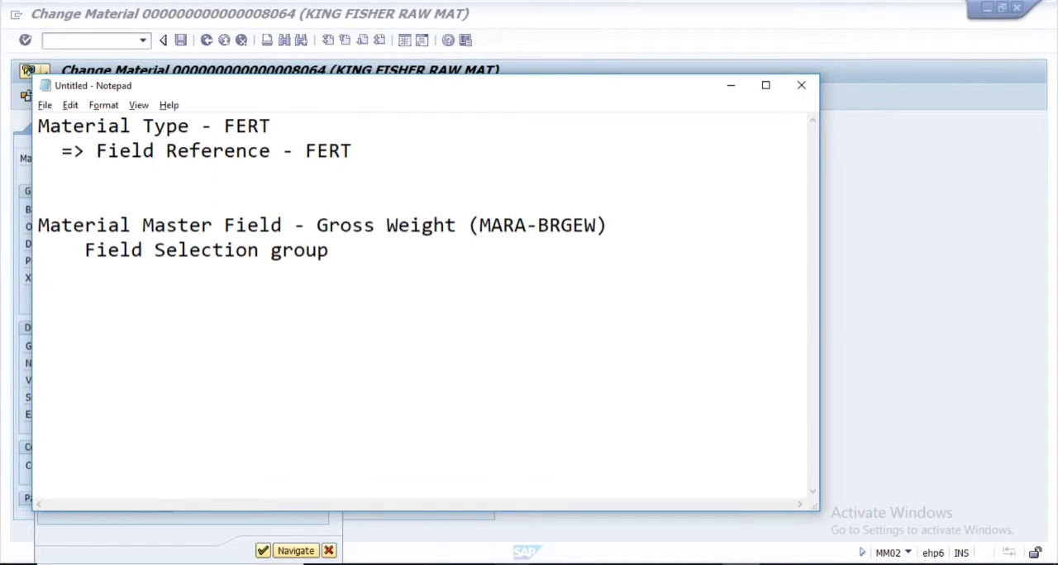
Switch to the SAP Change Material window and close the Gross Weight field's technical information
{"action": "left_click", "coordinate": [513, 564]}
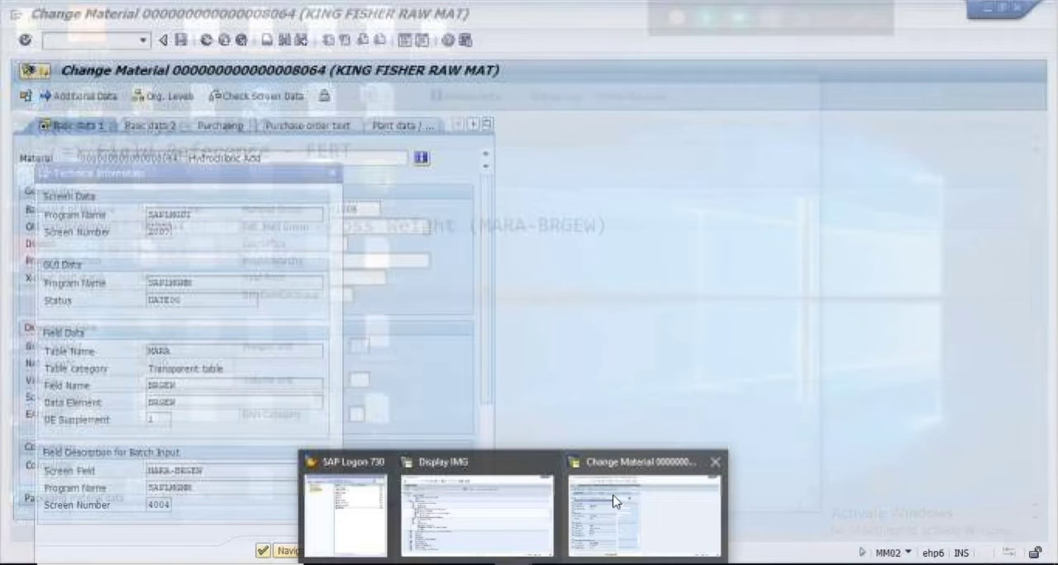
{"action": "left_click", "coordinate": [615, 502]}
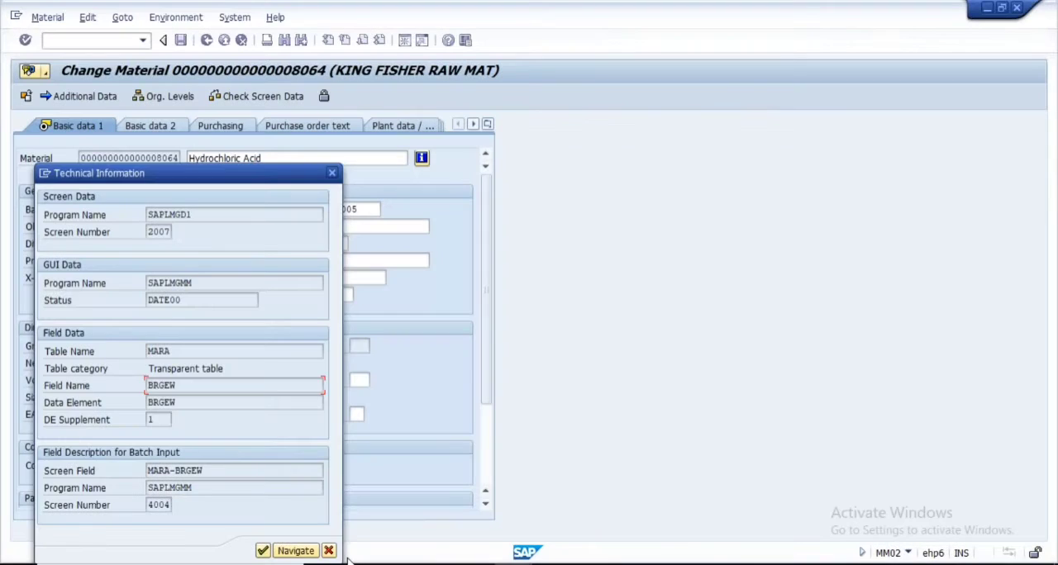
{"action": "left_click", "coordinate": [328, 550]}
Switch to the Display IMG window and open Assign Fields to Field Selection Groups under Material Master > Field Selection
{"action": "left_click", "coordinate": [513, 564]}
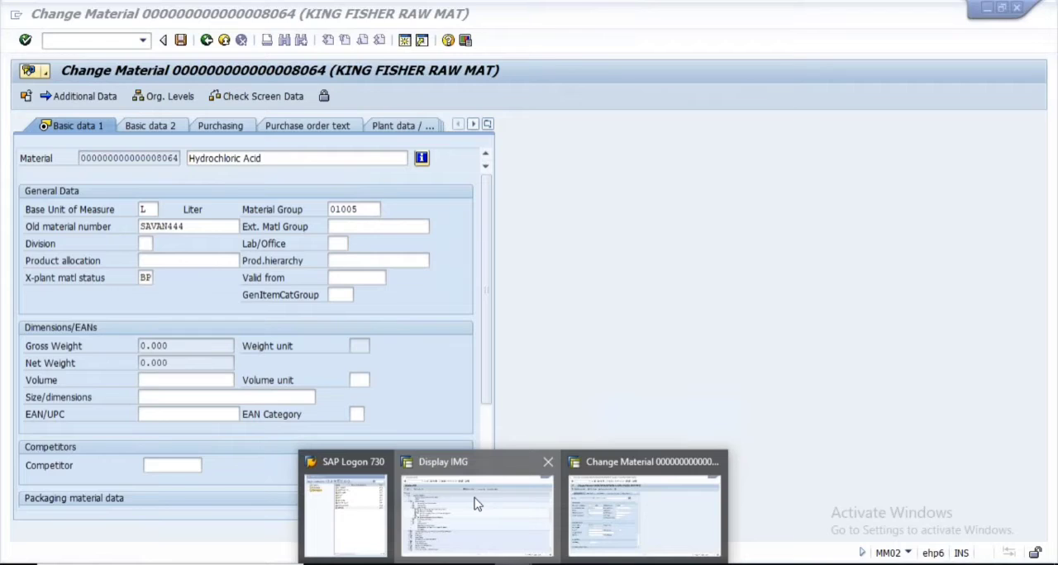
{"action": "left_click", "coordinate": [477, 504]}
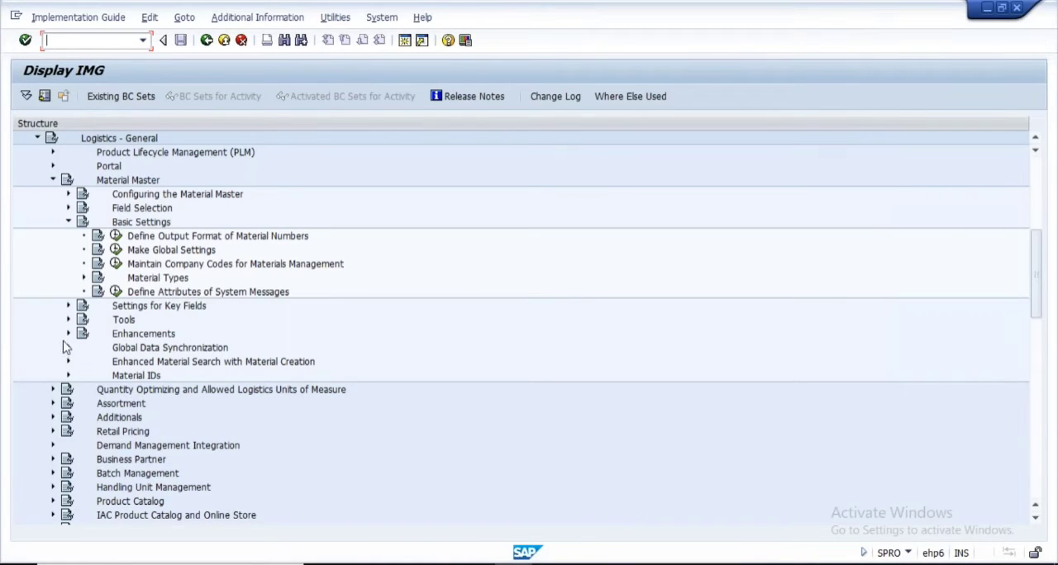
{"action": "left_click", "coordinate": [69, 208]}
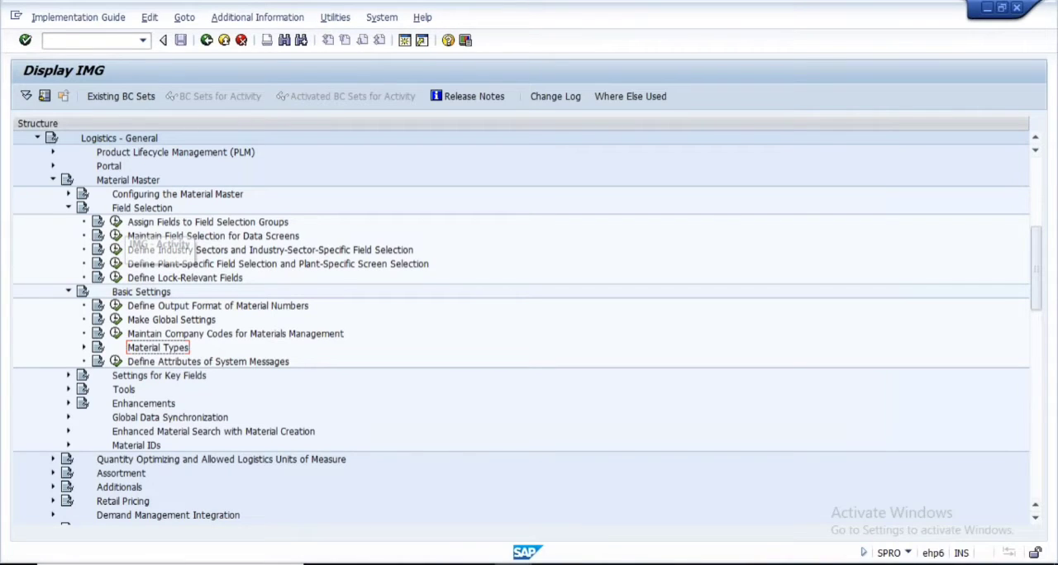
{"action": "left_click", "coordinate": [116, 222]}
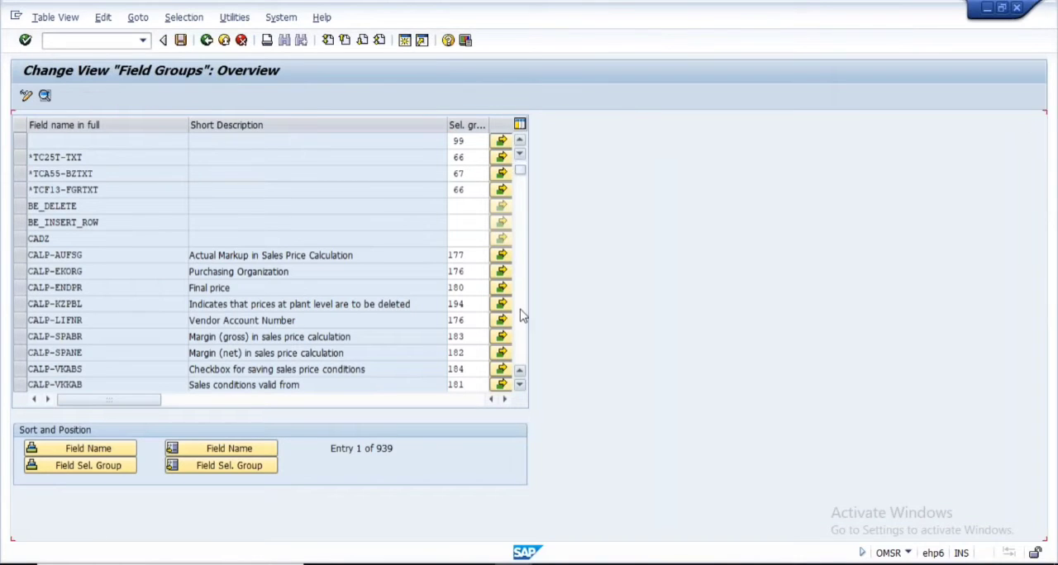
Locate and select the MARA-BRGEW (Gross Weight) row in the field groups table, narrowing the field name column
{"action": "scroll", "coordinate": [523, 315], "scroll_direction": "down", "scroll_amount": 2}
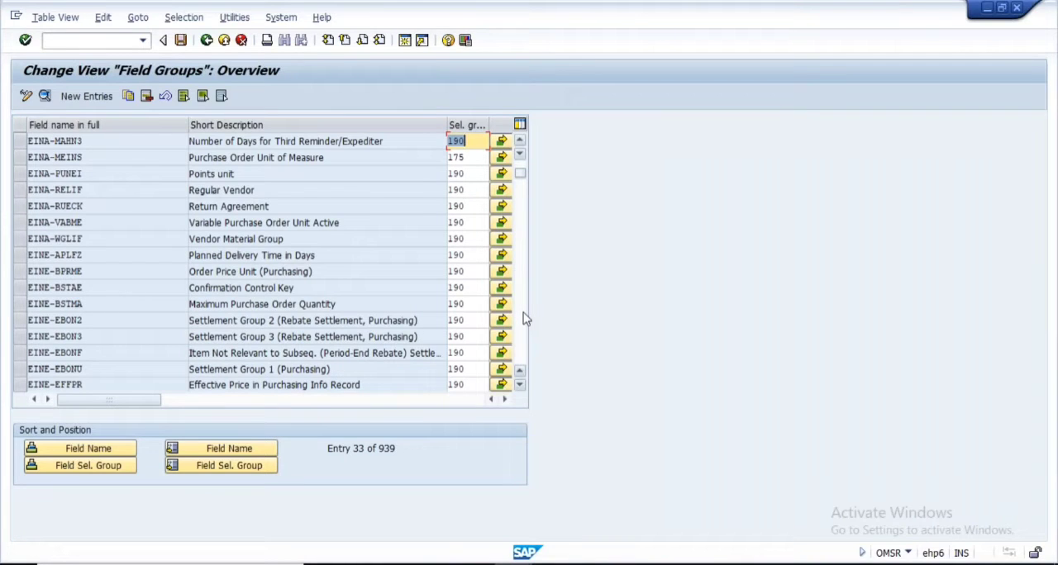
{"action": "left_click", "coordinate": [524, 313]}
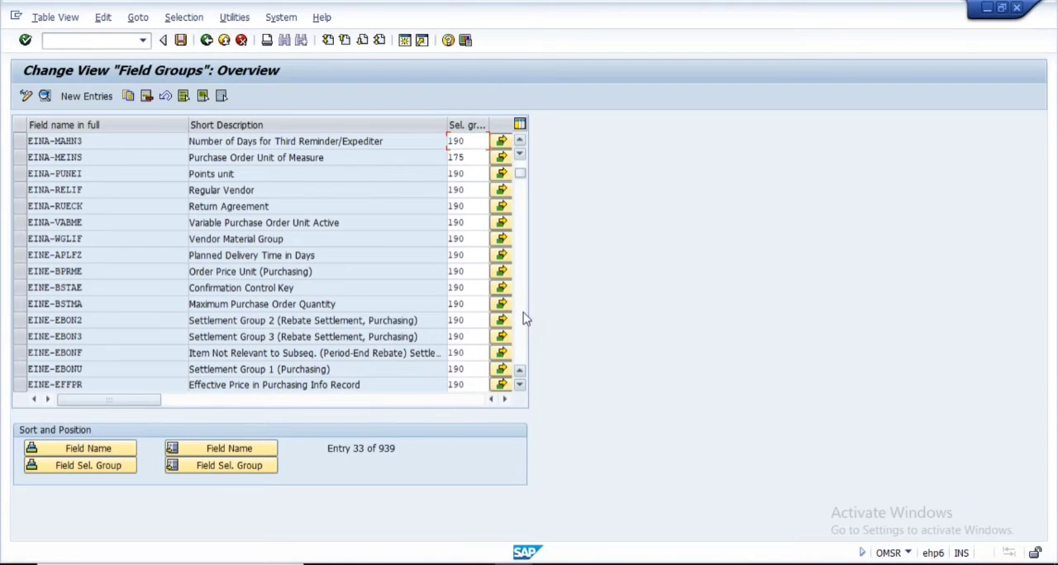
{"action": "left_click", "coordinate": [523, 313]}
{"action": "scroll", "coordinate": [526, 319], "scroll_direction": "down", "scroll_amount": 10}
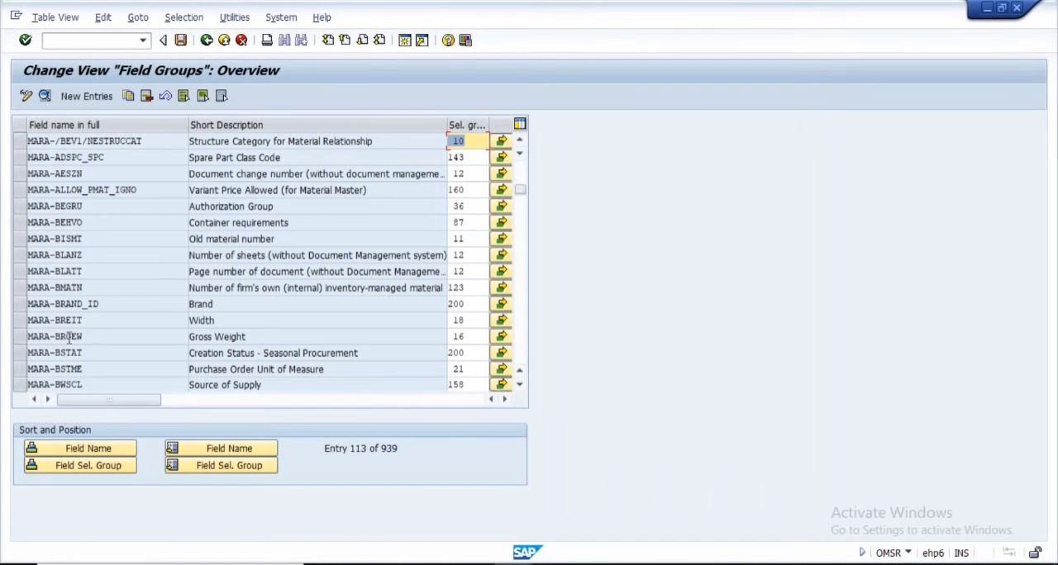
{"action": "left_click_drag", "start_coordinate": [94, 338], "coordinate": [17, 330]}
{"action": "left_click_drag", "start_coordinate": [258, 336], "coordinate": [189, 337]}
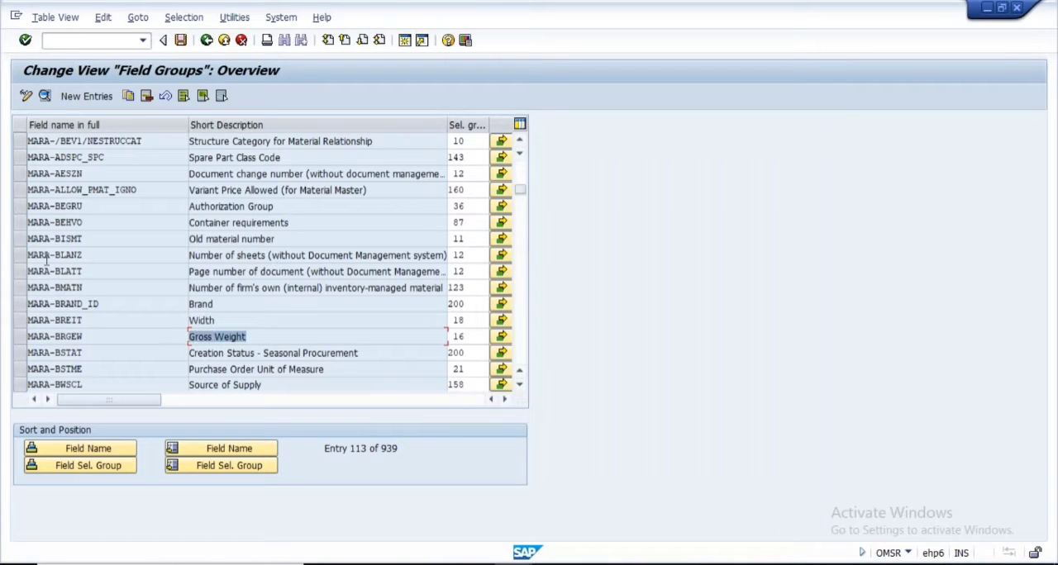
{"action": "left_click", "coordinate": [18, 337]}
{"action": "left_click_drag", "start_coordinate": [188, 125], "coordinate": [151, 125]}
{"action": "left_click_drag", "start_coordinate": [436, 337], "coordinate": [388, 335]}
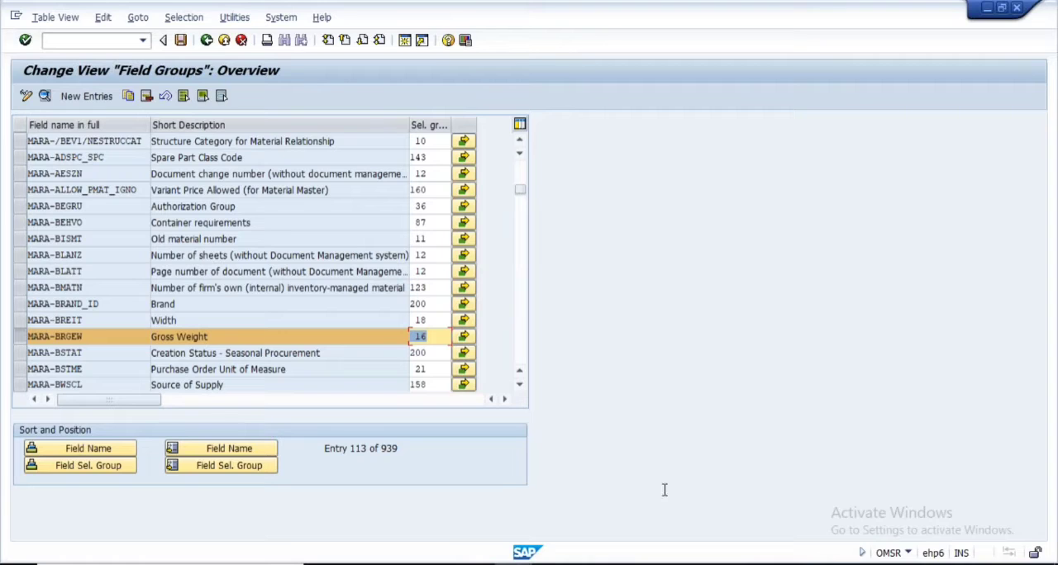
Switch to Notepad and append "- 16" to the "Field Selection group" line
{"action": "key", "text": "alt+Tab"}
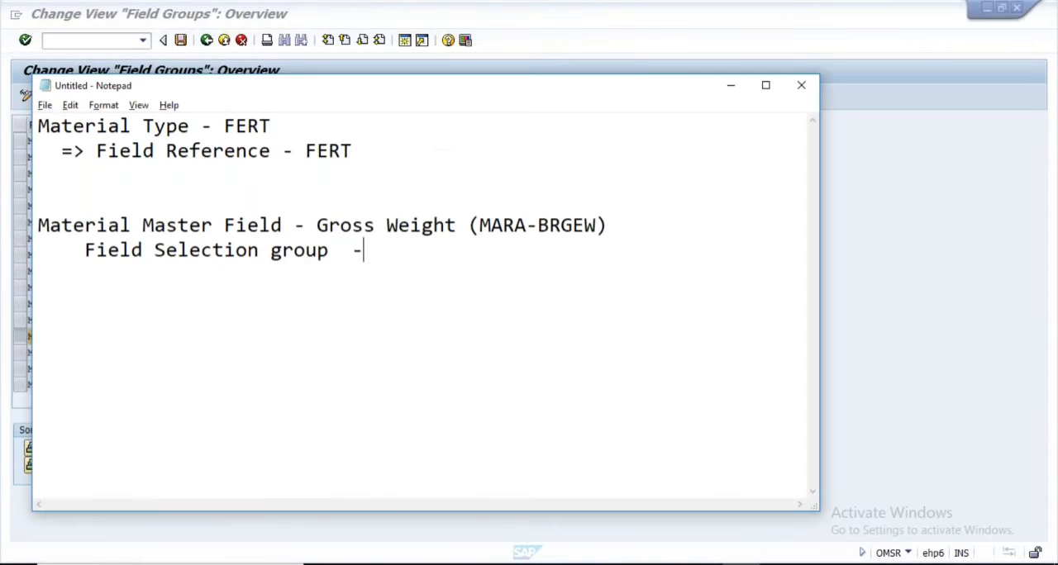
{"action": "type", "text": "16"}
Switch to PowerPoint and review the slides on field selection influencing factors, field selection groups and field references
{"action": "key", "text": "alt+Tab"}
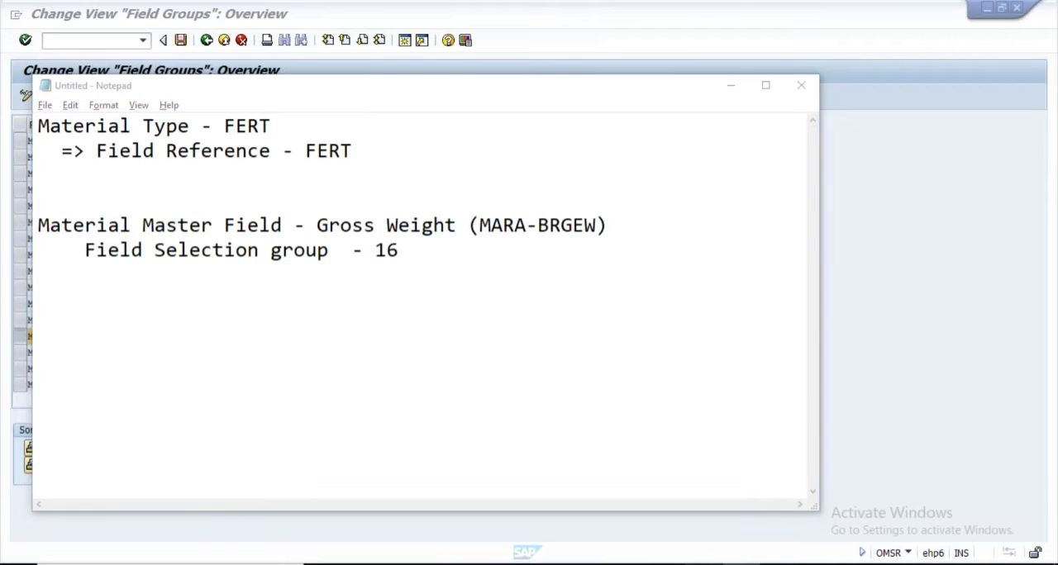
{"action": "key", "text": "alt+Tab"}
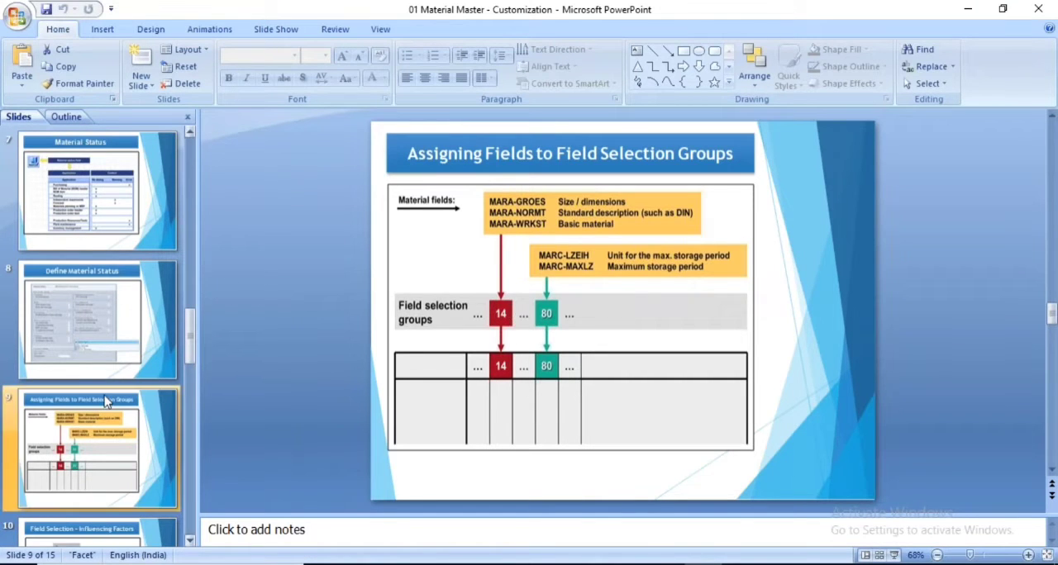
{"action": "scroll", "coordinate": [105, 403], "scroll_direction": "down", "scroll_amount": 3}
{"action": "left_click", "coordinate": [75, 333]}
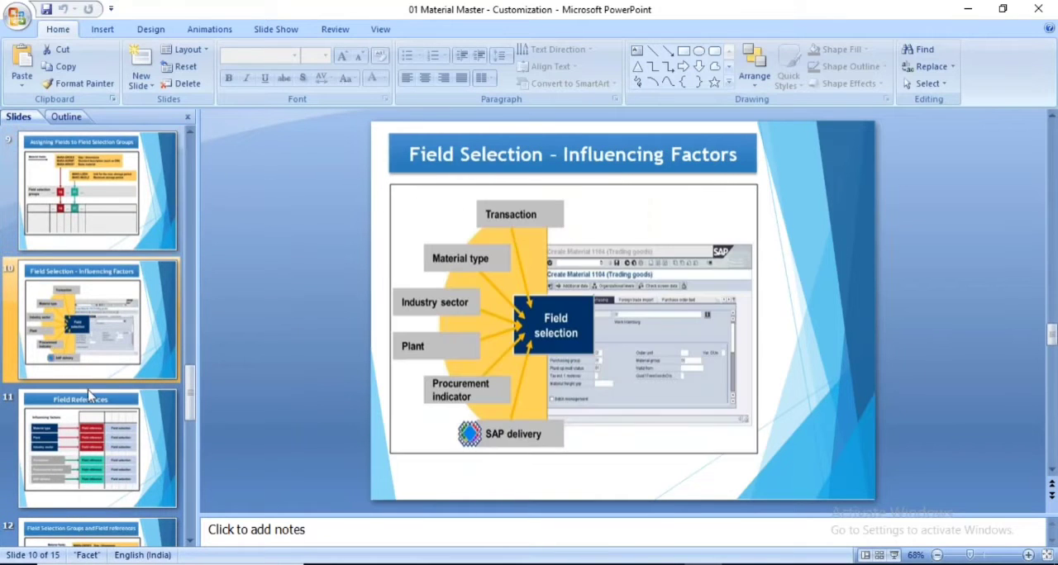
{"action": "scroll", "coordinate": [106, 373], "scroll_direction": "up", "scroll_amount": 2}
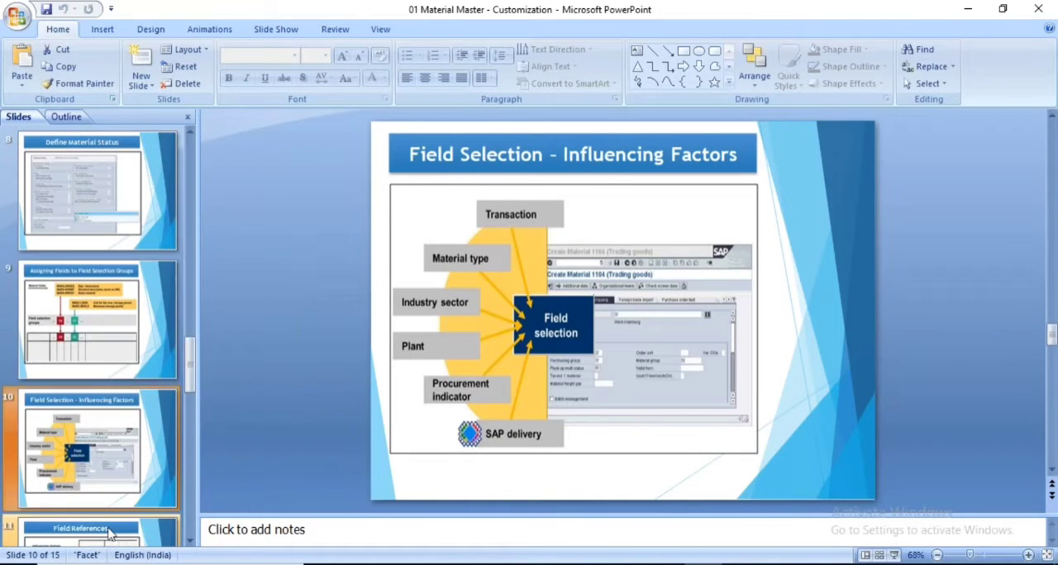
{"action": "scroll", "coordinate": [91, 430], "scroll_direction": "down", "scroll_amount": 2}
{"action": "left_click", "coordinate": [83, 436]}
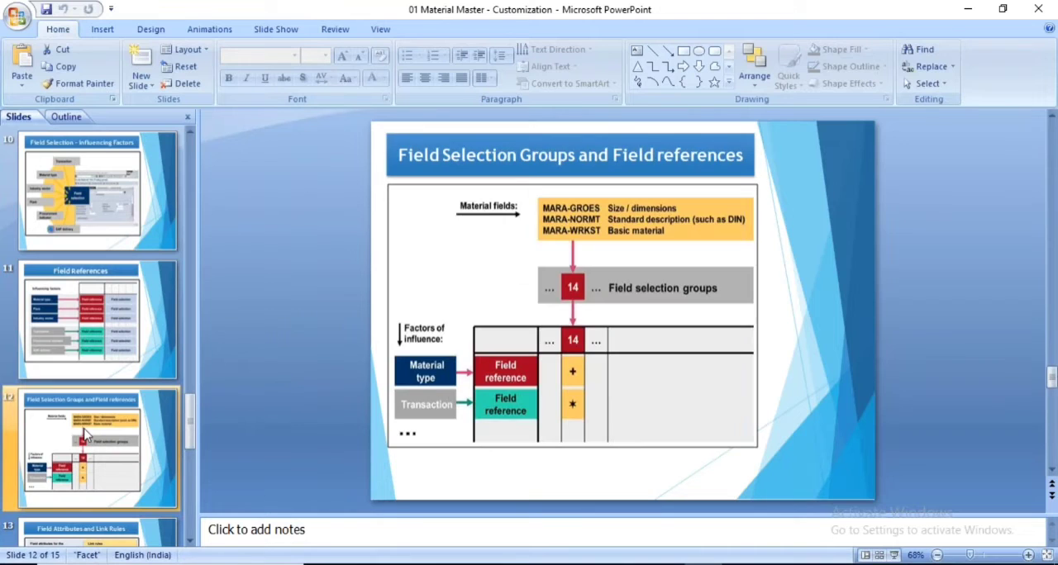
{"action": "left_click", "coordinate": [85, 329]}
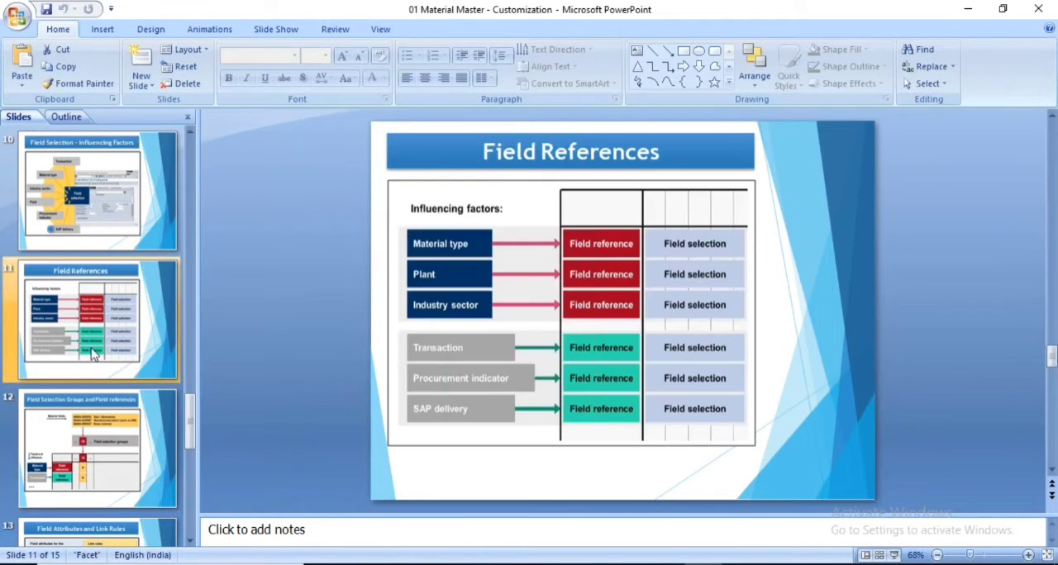
Move the "Field Selection Groups and Field references" slide to position 10, directly after "Assigning Fields to Field Selection Groups"
{"action": "left_click", "coordinate": [84, 468]}
{"action": "left_click_drag", "start_coordinate": [64, 293], "coordinate": [81, 208]}
{"action": "left_click_drag", "start_coordinate": [92, 293], "coordinate": [81, 187]}
{"action": "scroll", "coordinate": [107, 248], "scroll_direction": "up", "scroll_amount": 1}
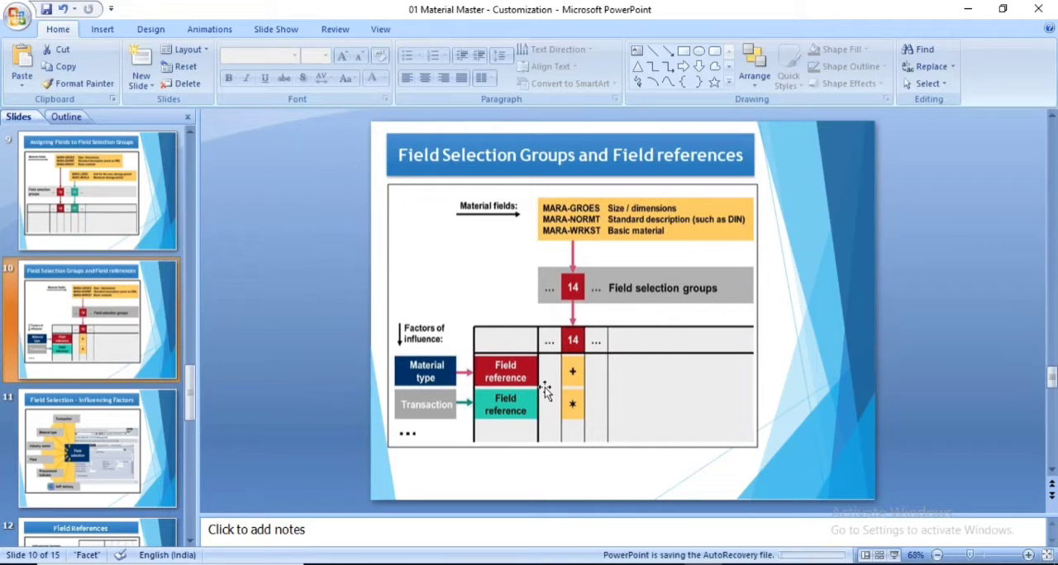
Return to the SAP field groups view and open field selection maintenance for the MARA-BRGEW row
{"action": "key", "text": "alt+Tab"}
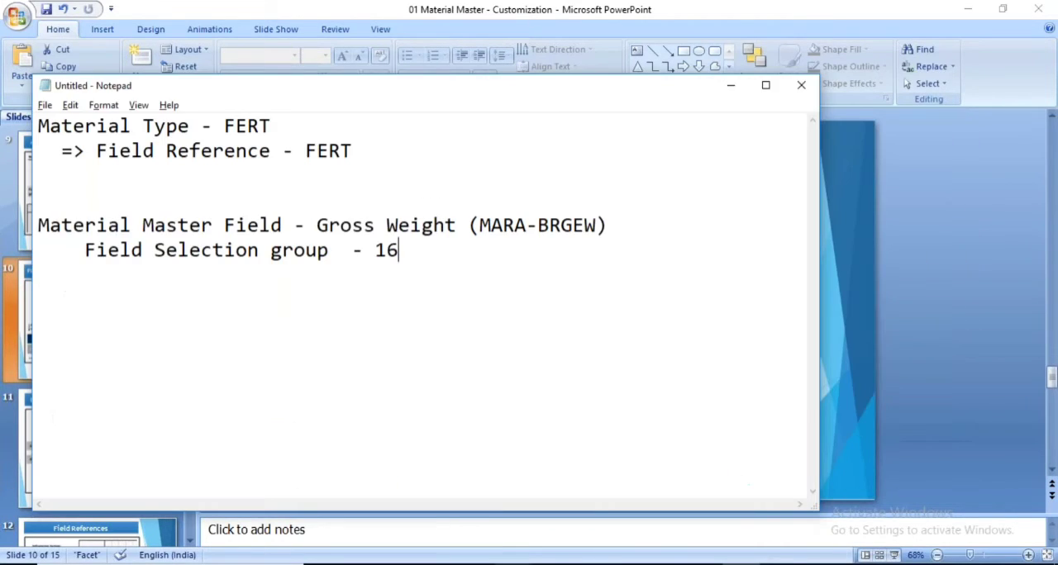
{"action": "left_click", "coordinate": [472, 496]}
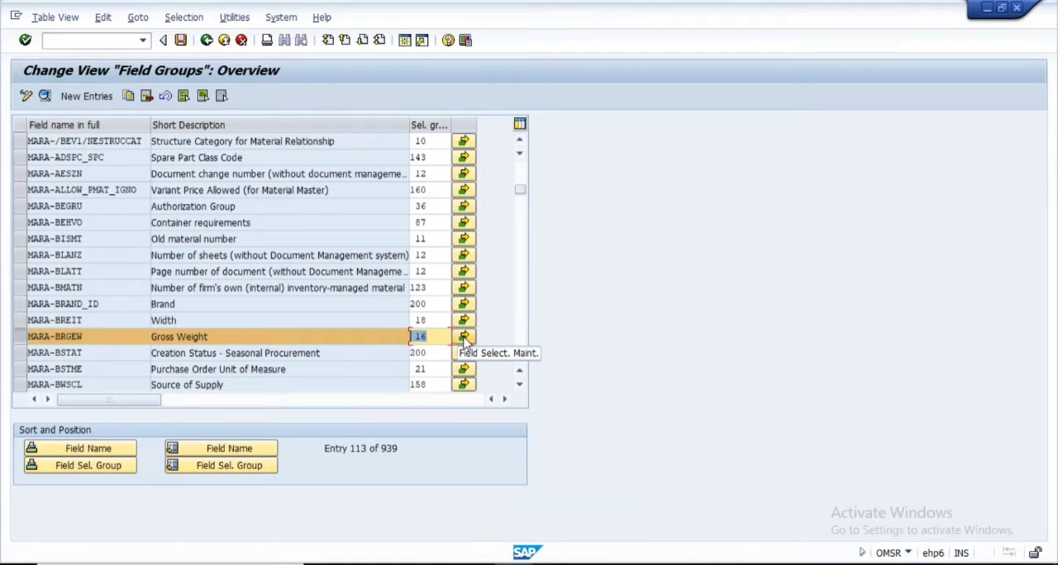
{"action": "left_click", "coordinate": [464, 338]}
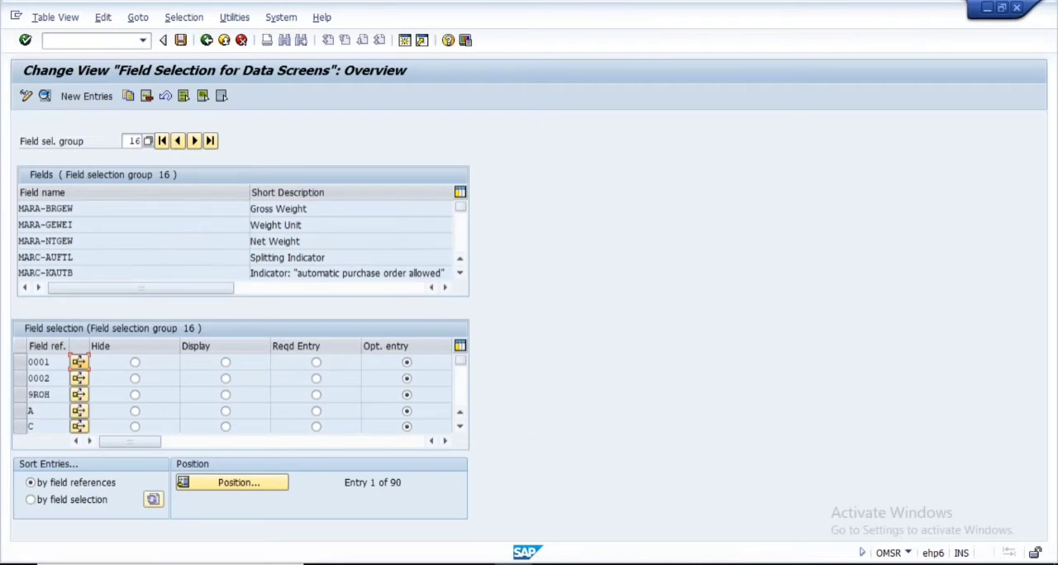
Examine which fields belong to field selection group 16 and which field references are listed for it
{"action": "double_click", "coordinate": [128, 142]}
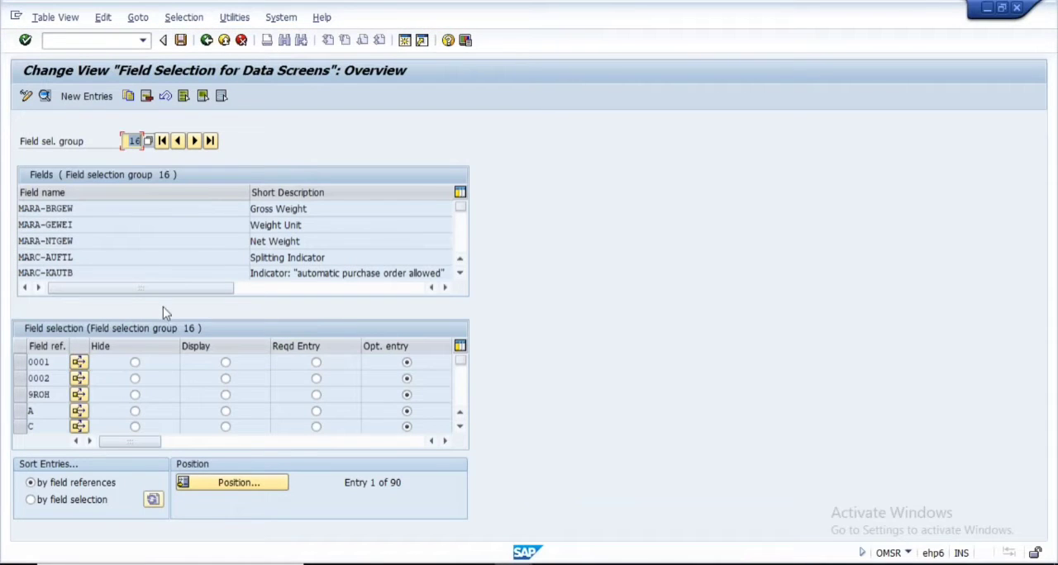
{"action": "left_click_drag", "start_coordinate": [88, 212], "coordinate": [7, 224]}
{"action": "left_click_drag", "start_coordinate": [84, 243], "coordinate": [13, 239]}
{"action": "left_click_drag", "start_coordinate": [79, 209], "coordinate": [4, 226]}
{"action": "left_click_drag", "start_coordinate": [91, 242], "coordinate": [7, 234]}
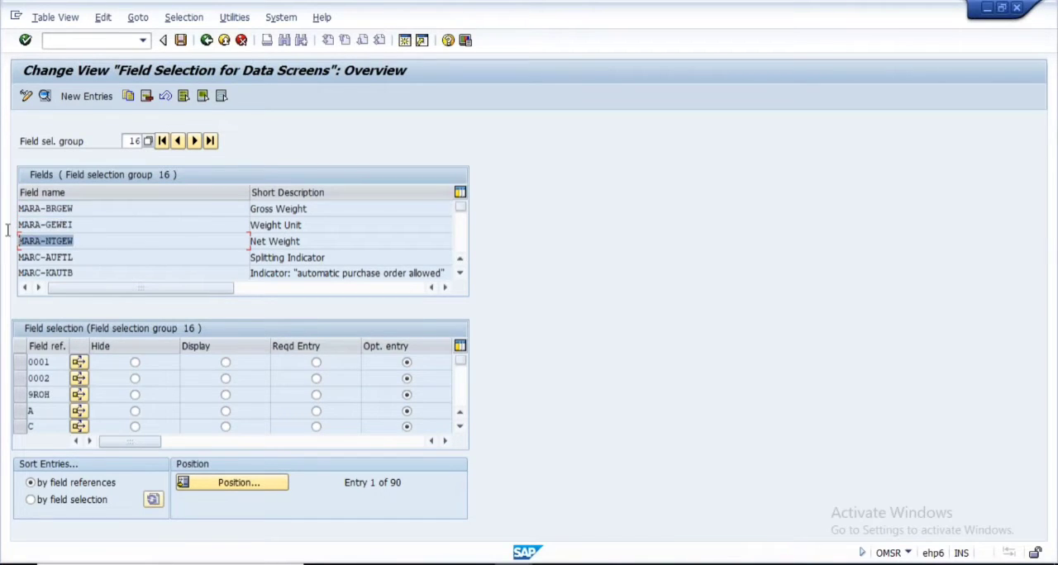
{"action": "left_click_drag", "start_coordinate": [91, 255], "coordinate": [12, 268]}
{"action": "scroll", "coordinate": [366, 242], "scroll_direction": "down", "scroll_amount": 1}
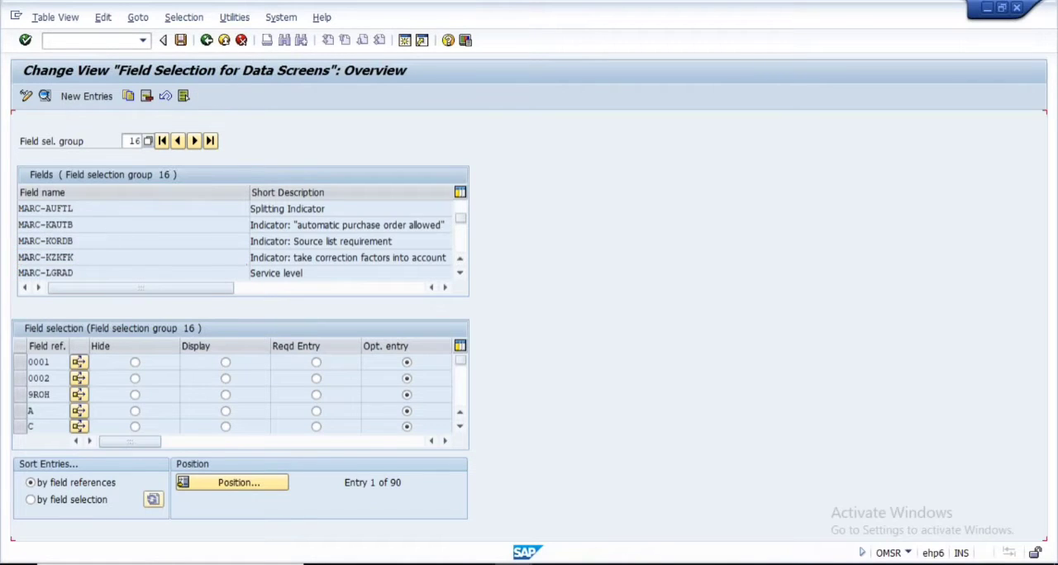
{"action": "scroll", "coordinate": [142, 243], "scroll_direction": "down", "scroll_amount": 1}
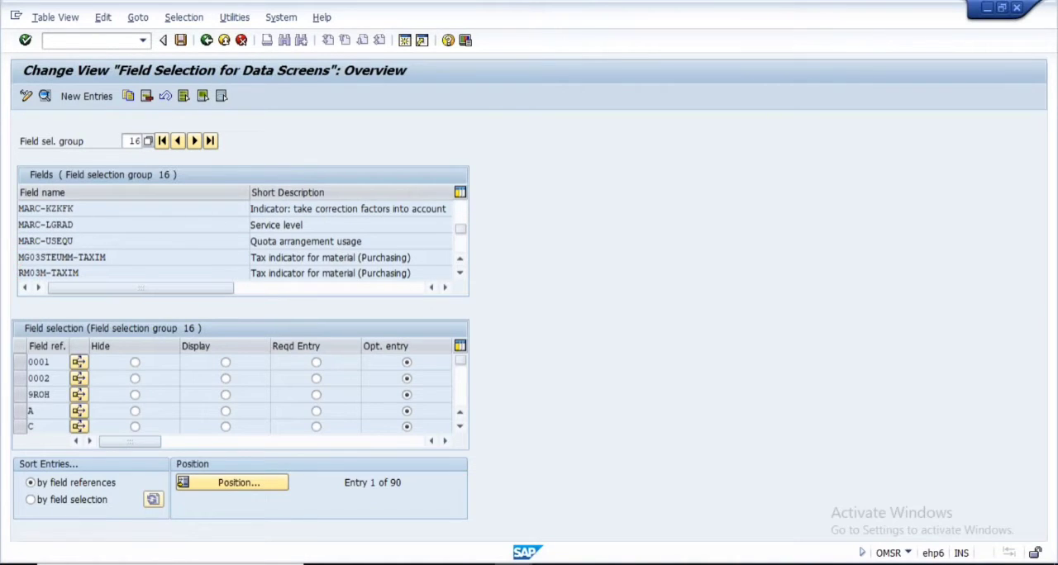
{"action": "scroll", "coordinate": [235, 241], "scroll_direction": "up", "scroll_amount": 2}
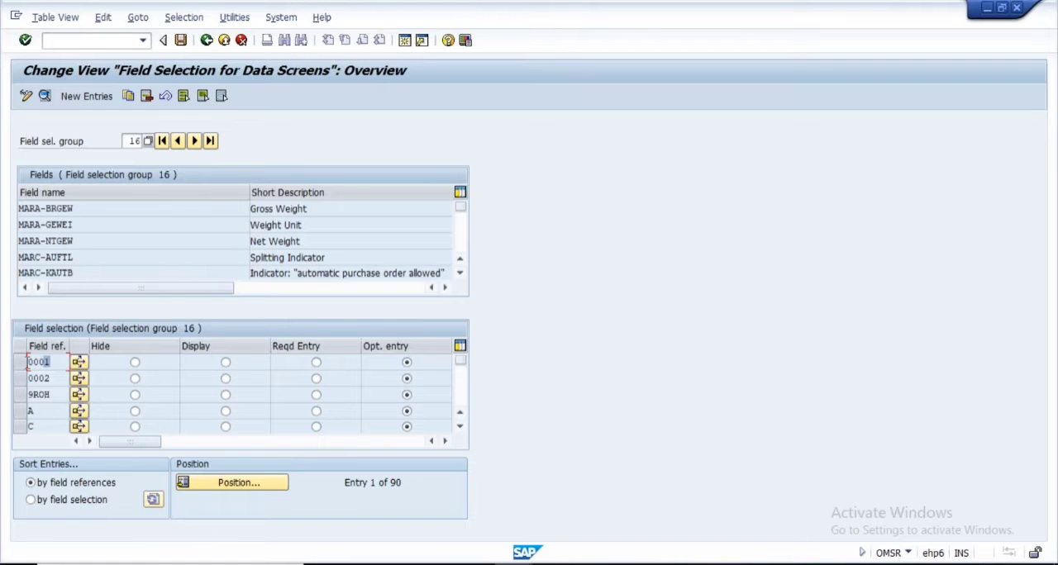
{"action": "double_click", "coordinate": [47, 362]}
{"action": "left_click_drag", "start_coordinate": [49, 377], "coordinate": [34, 378]}
Check the field references slide, and add an indented "Field Reference - FERT" line below "Field Selection group - 16" in Notepad
{"action": "left_click", "coordinate": [703, 564]}
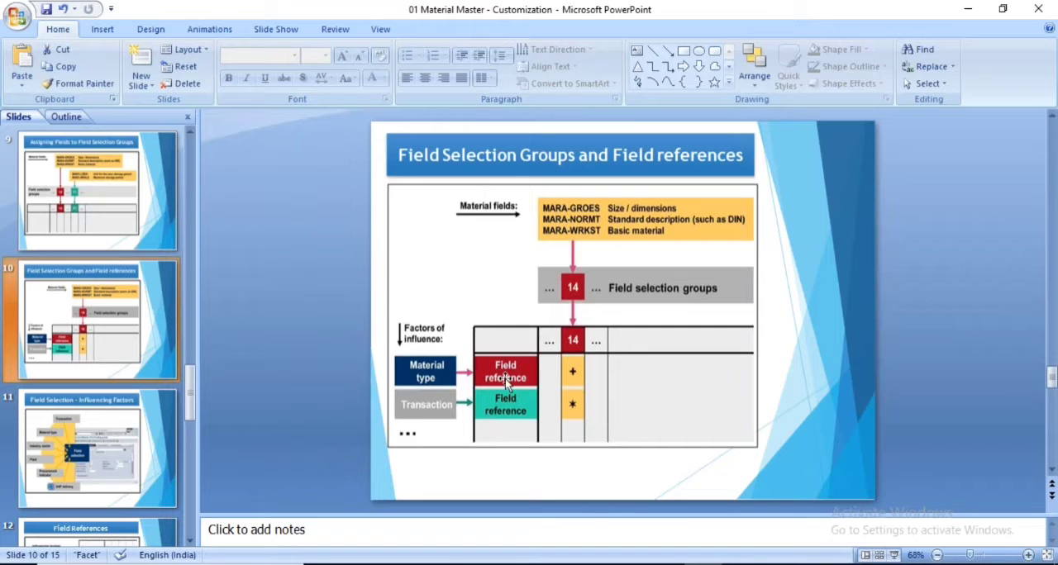
{"action": "key", "text": "alt+Tab"}
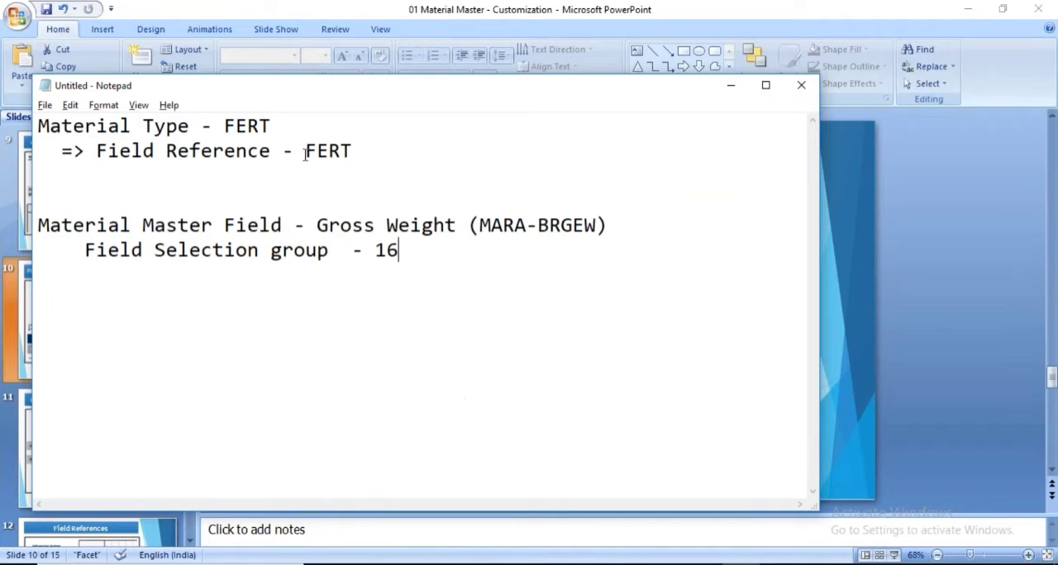
{"action": "left_click_drag", "start_coordinate": [307, 150], "coordinate": [373, 150]}
{"action": "left_click", "coordinate": [421, 252]}
{"action": "key", "text": "Return"}
{"action": "key", "text": "Caps_Lock"}
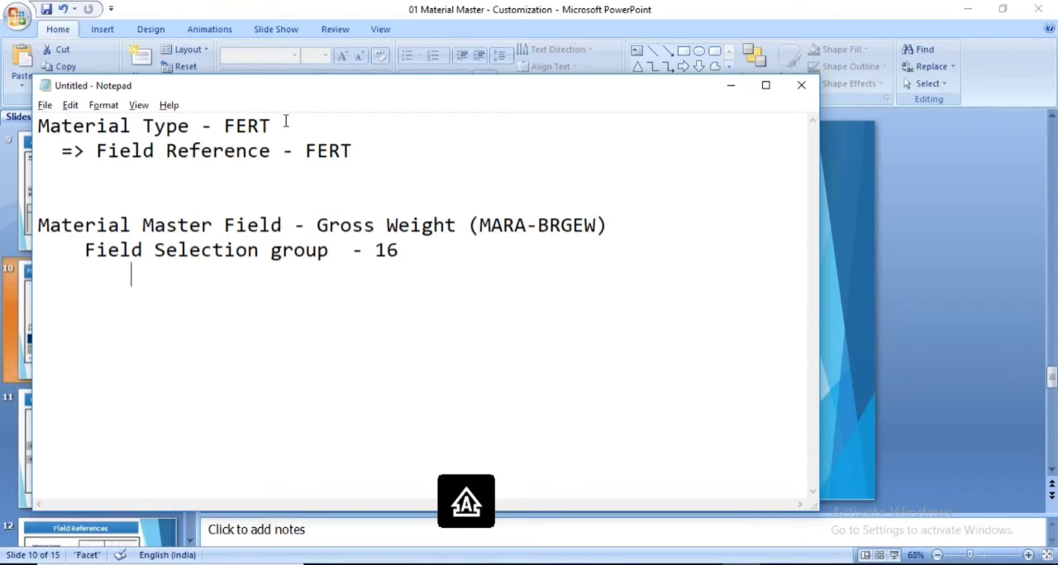
{"action": "left_click_drag", "start_coordinate": [97, 151], "coordinate": [275, 157]}
{"action": "key", "text": "ctrl+c"}
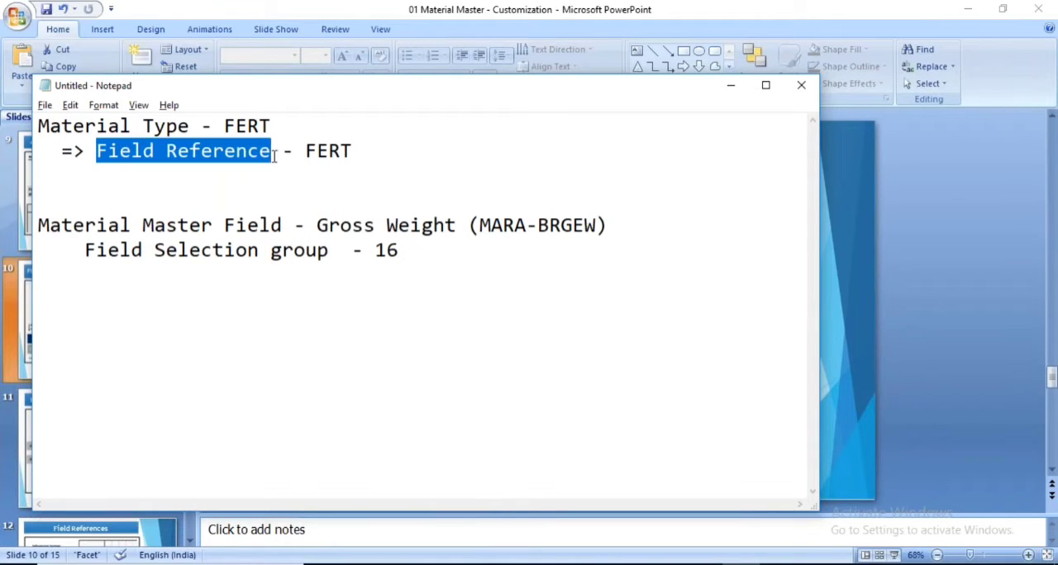
{"action": "left_click", "coordinate": [173, 287]}
{"action": "key", "text": "ctrl+v"}
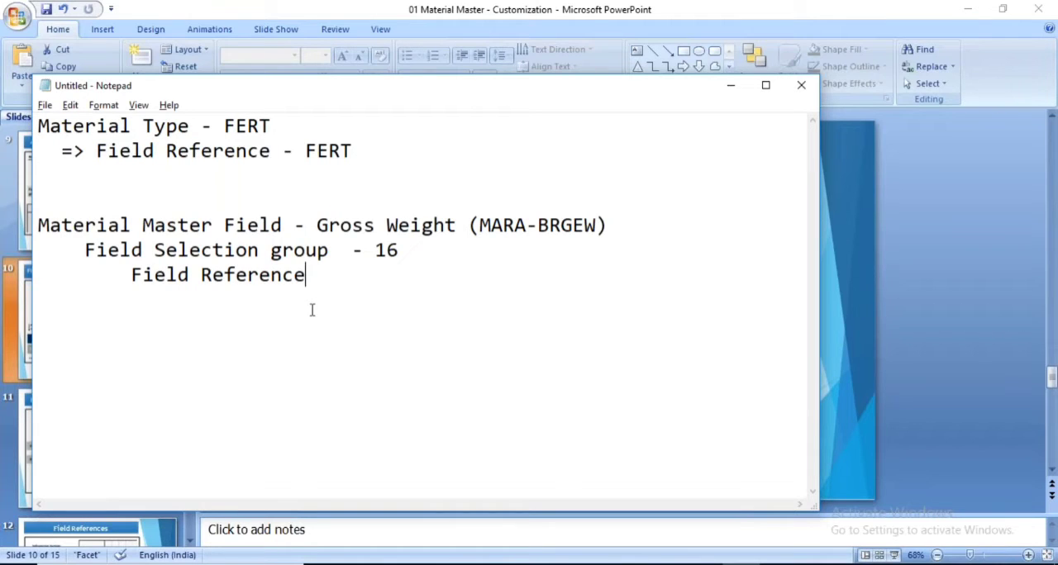
{"action": "type", "text": "-"}
{"action": "key", "text": "Caps_Lock"}
{"action": "type", "text": "FERT"}
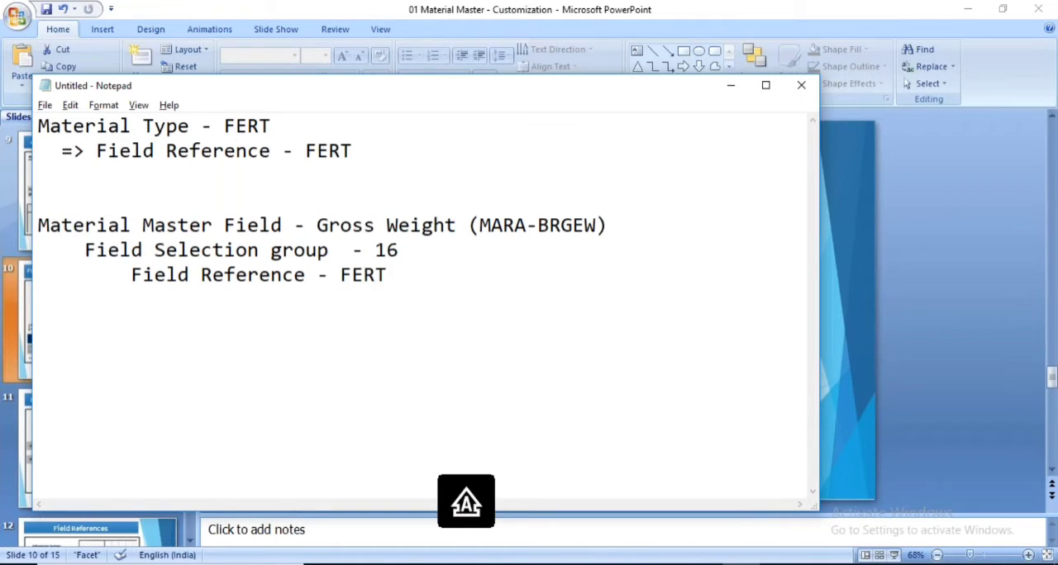
Switch to the SAP field selection view for group 16 and position the list on field reference FERT to check its setting
{"action": "key", "text": "alt+Tab"}
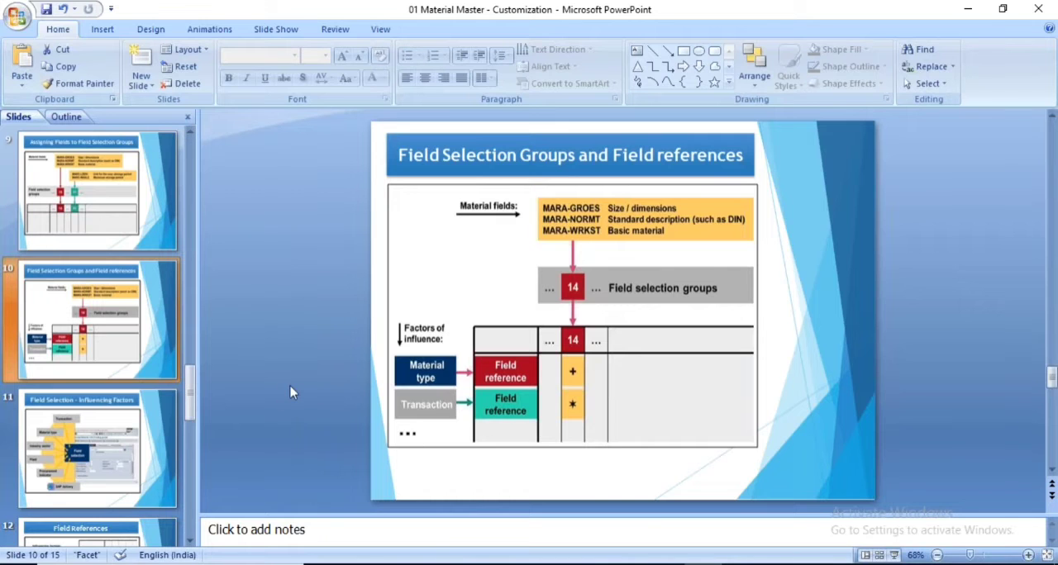
{"action": "key", "text": "alt+Tab"}
{"action": "mouse_move", "coordinate": [570, 563]}
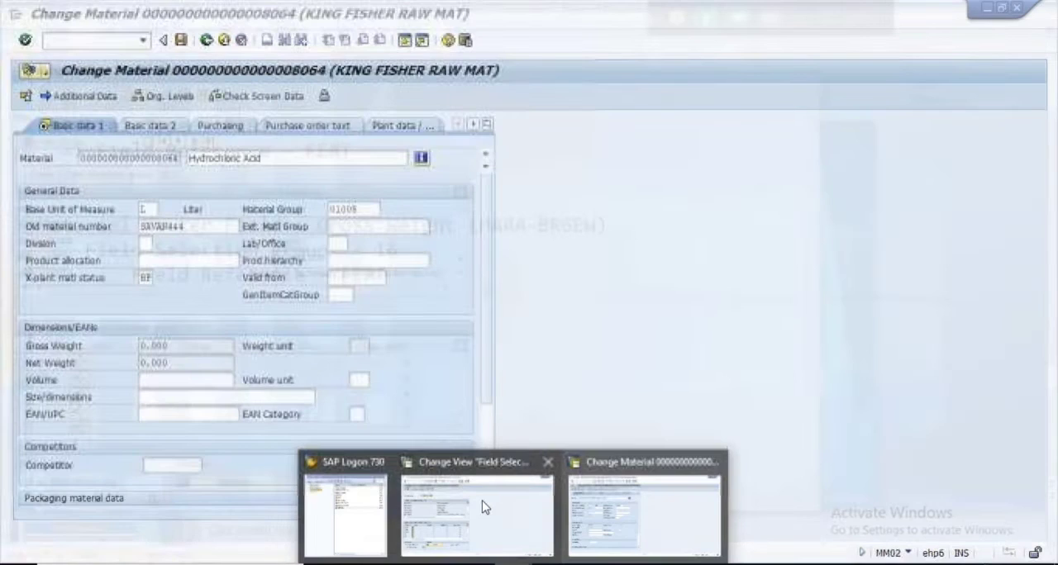
{"action": "left_click", "coordinate": [484, 506]}
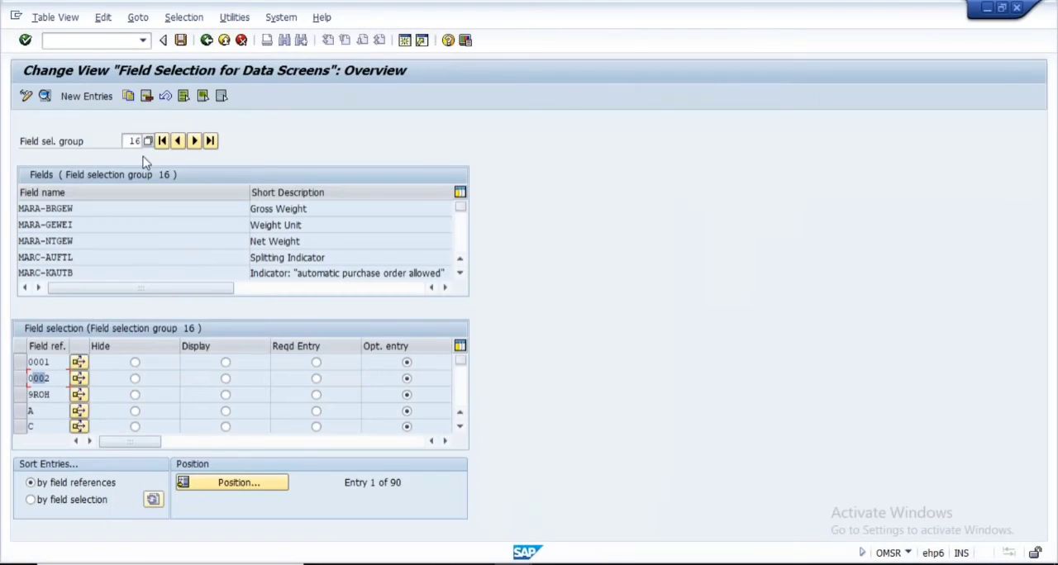
{"action": "left_click", "coordinate": [138, 145]}
{"action": "left_click", "coordinate": [231, 483]}
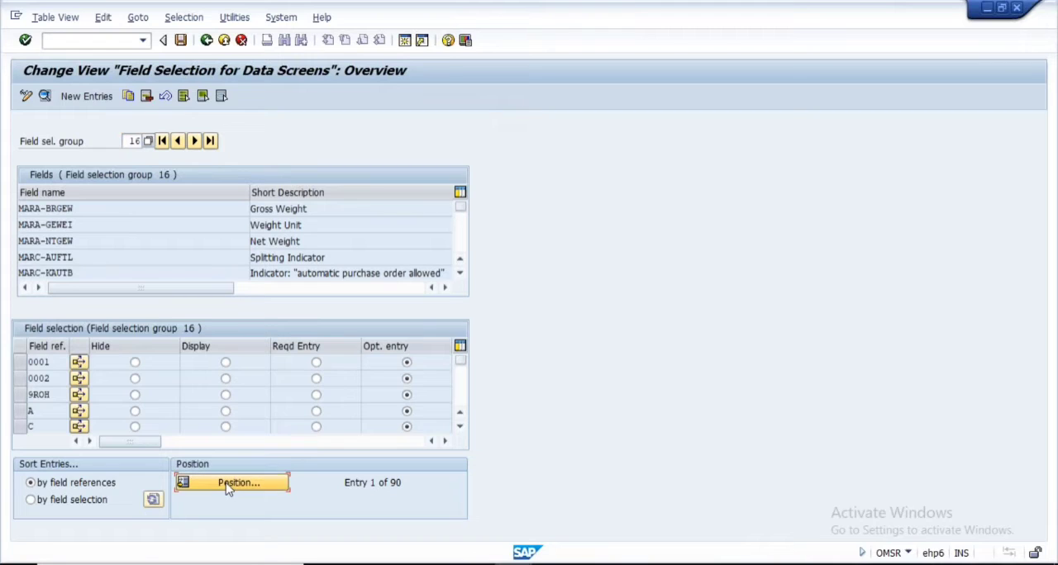
{"action": "type", "text": "FERT"}
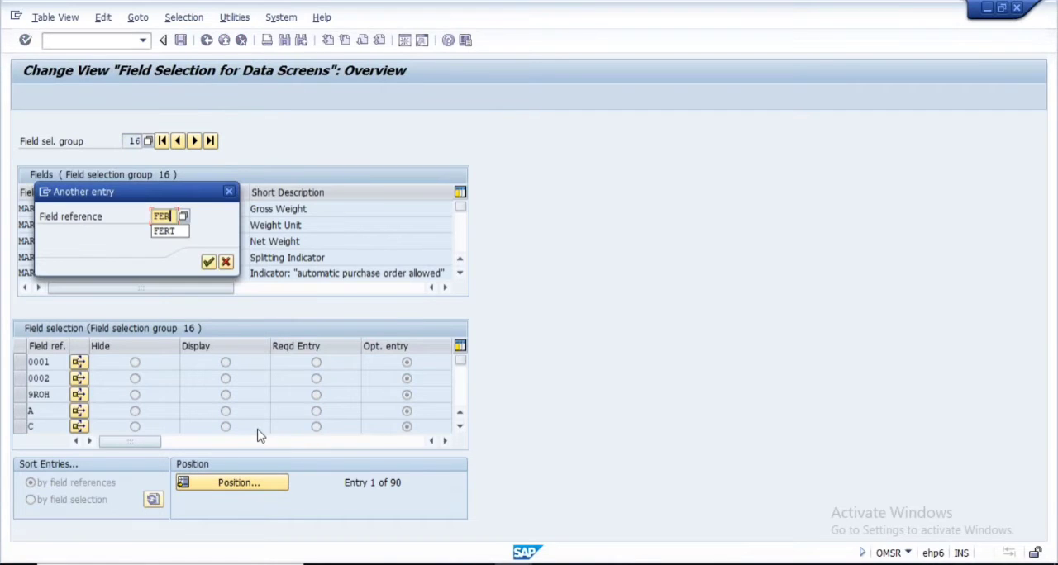
{"action": "left_click", "coordinate": [208, 262]}
{"action": "left_click_drag", "start_coordinate": [52, 362], "coordinate": [10, 365]}
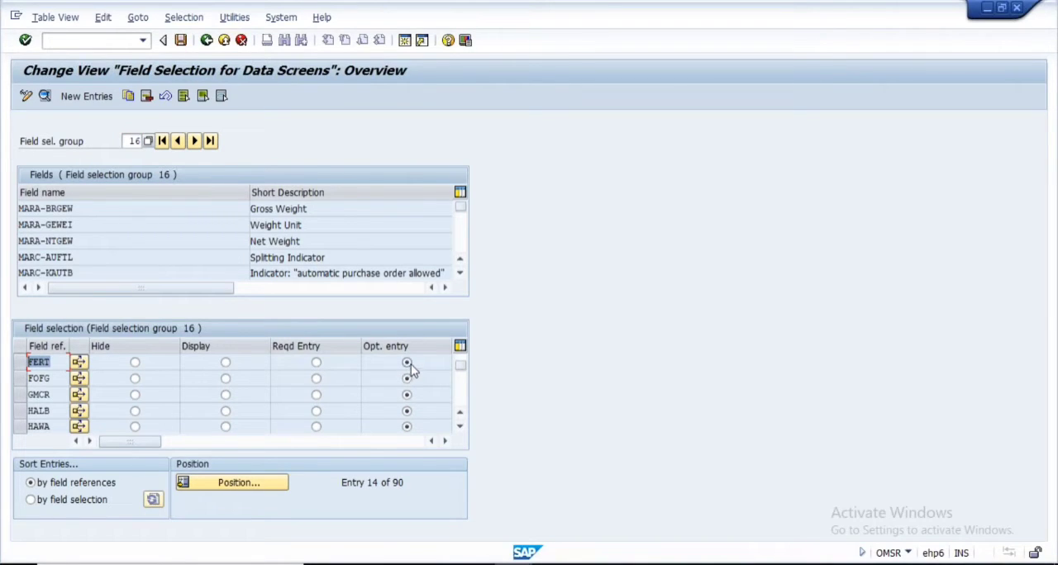
Leave the Change Material session, start Create Material (MM01), and set the industry sector to Mechanical Engineering
{"action": "mouse_move", "coordinate": [599, 488]}
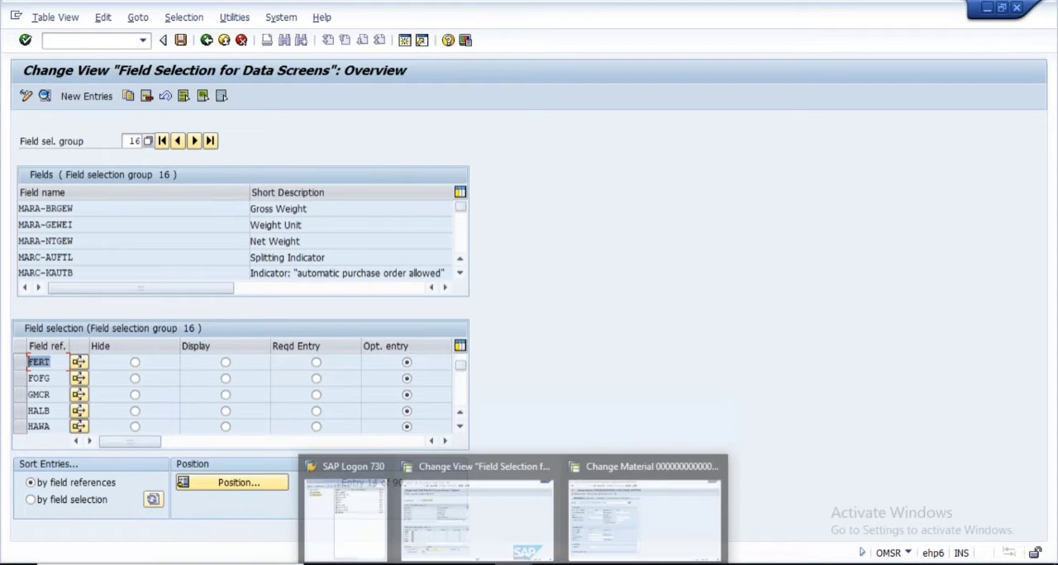
{"action": "left_click", "coordinate": [609, 491]}
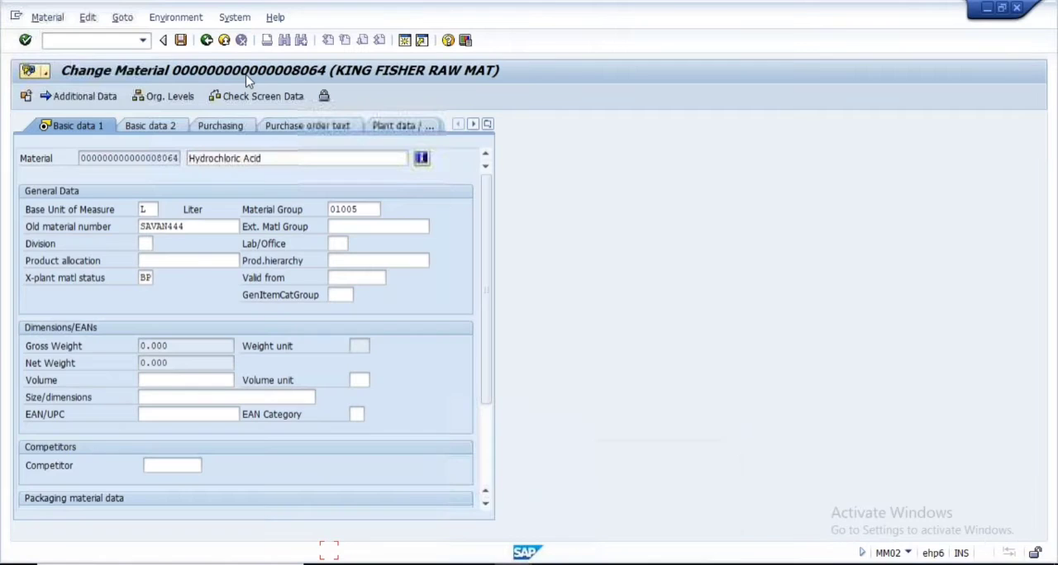
{"action": "left_click", "coordinate": [207, 41]}
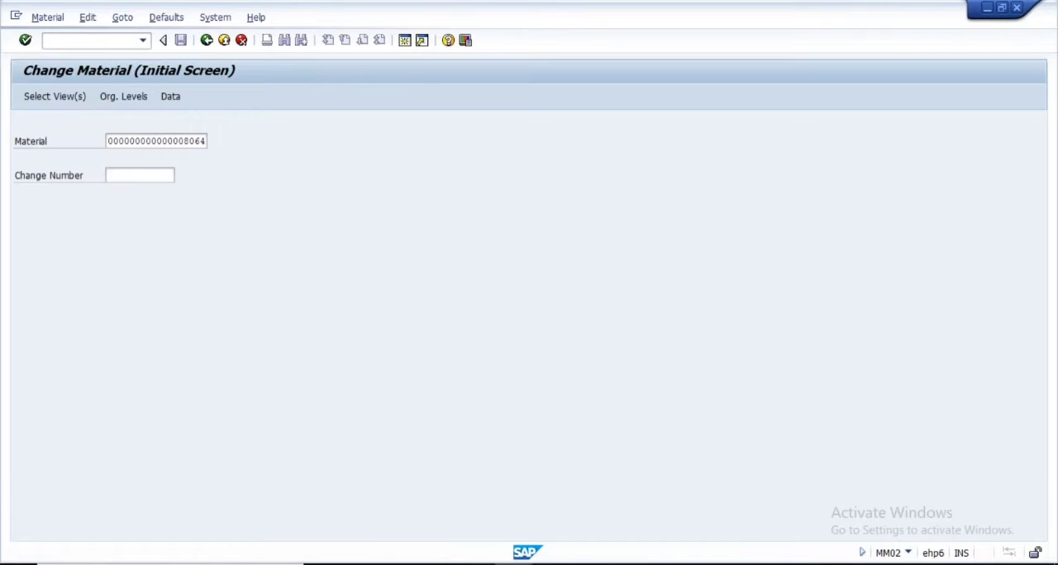
{"action": "key", "text": "F3"}
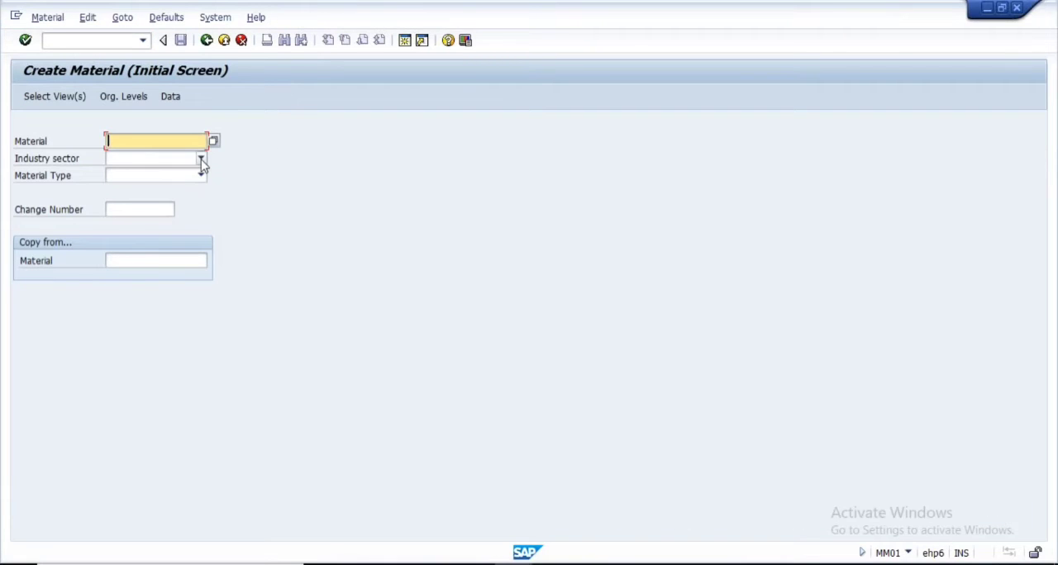
{"action": "left_click", "coordinate": [201, 159]}
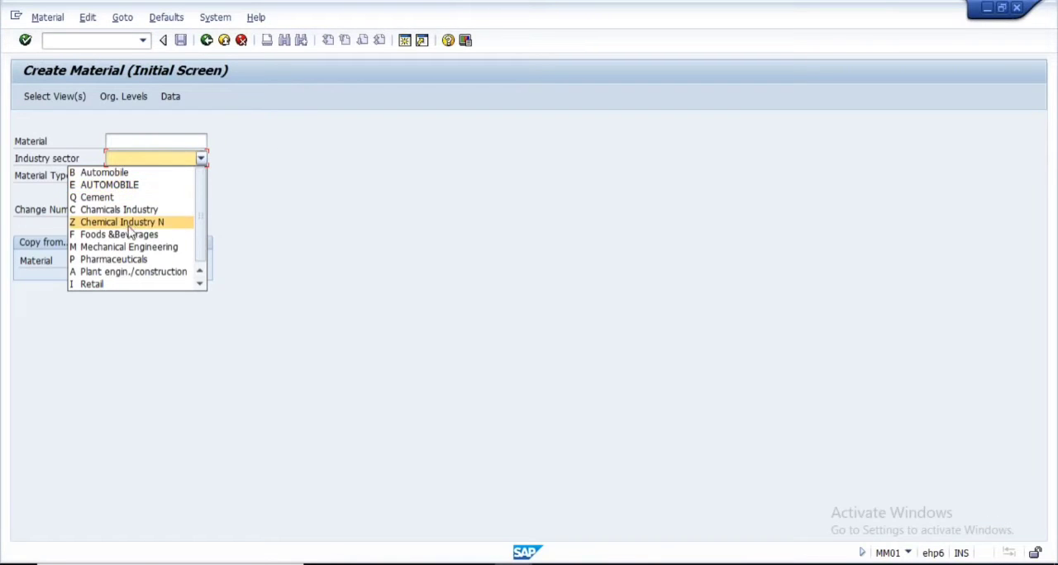
{"action": "left_click", "coordinate": [136, 246]}
Set the material type of the new material to FERT Finished Product
{"action": "left_click", "coordinate": [201, 176]}
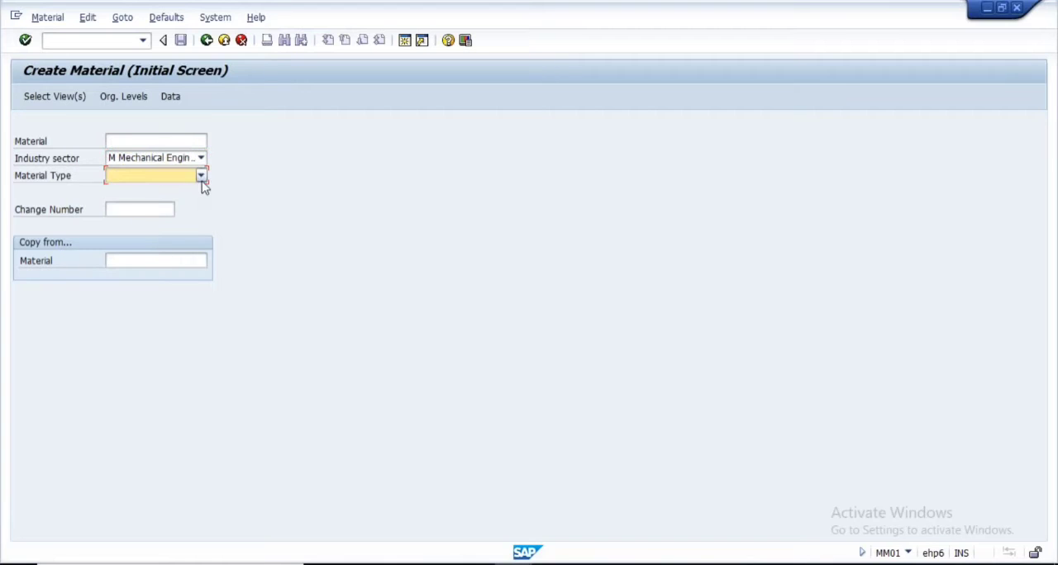
{"action": "scroll", "coordinate": [124, 275], "scroll_direction": "down", "scroll_amount": 5}
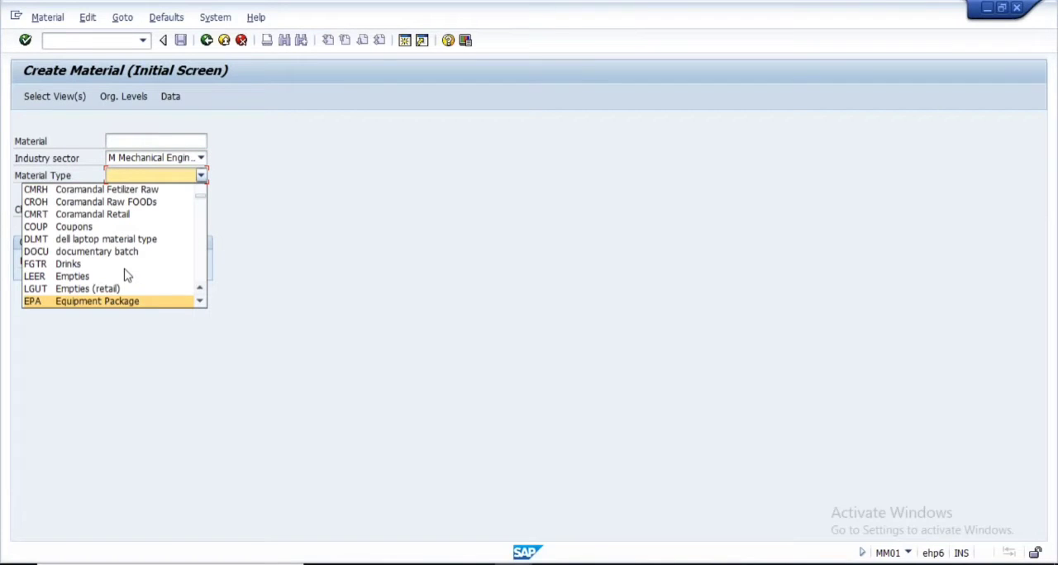
{"action": "scroll", "coordinate": [125, 275], "scroll_direction": "down", "scroll_amount": 1}
{"action": "left_click", "coordinate": [200, 302]}
{"action": "left_click", "coordinate": [200, 302]}
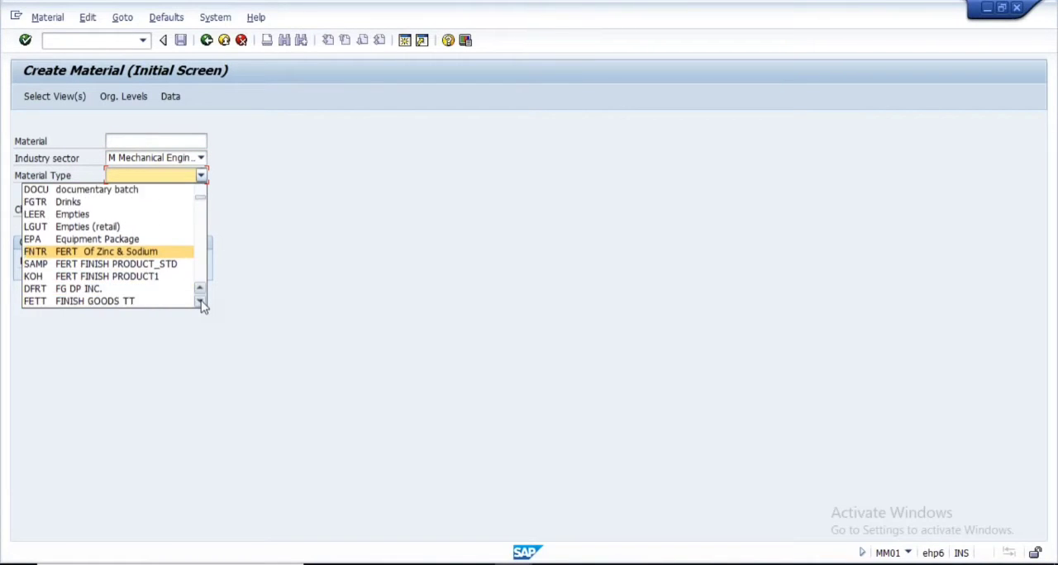
{"action": "double_click", "coordinate": [201, 302]}
{"action": "double_click", "coordinate": [201, 302]}
{"action": "double_click", "coordinate": [201, 303]}
{"action": "double_click", "coordinate": [200, 303]}
{"action": "left_click", "coordinate": [201, 302]}
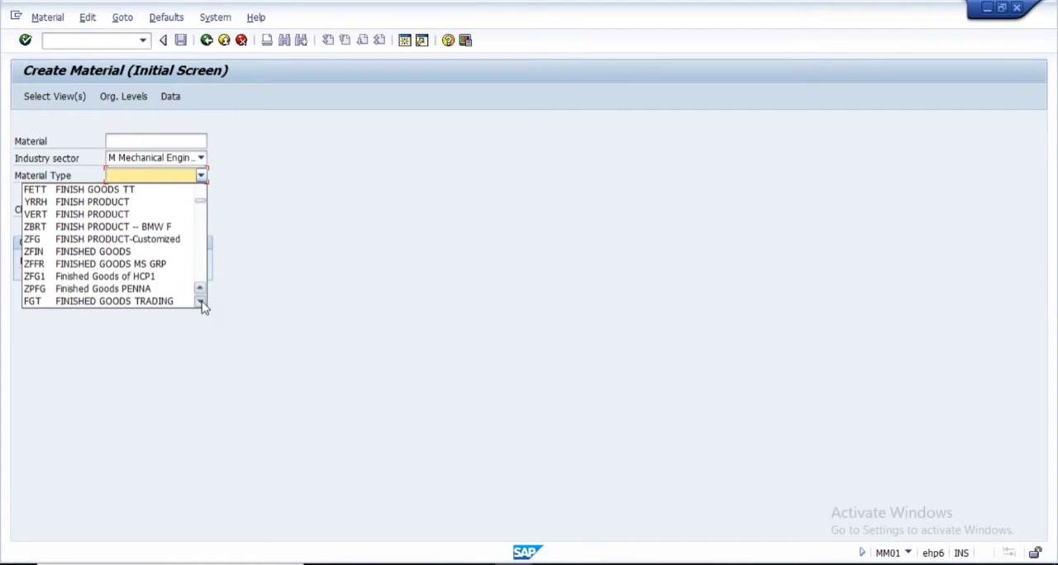
{"action": "double_click", "coordinate": [201, 303]}
{"action": "double_click", "coordinate": [201, 303]}
{"action": "left_click", "coordinate": [201, 303]}
{"action": "left_click", "coordinate": [116, 289]}
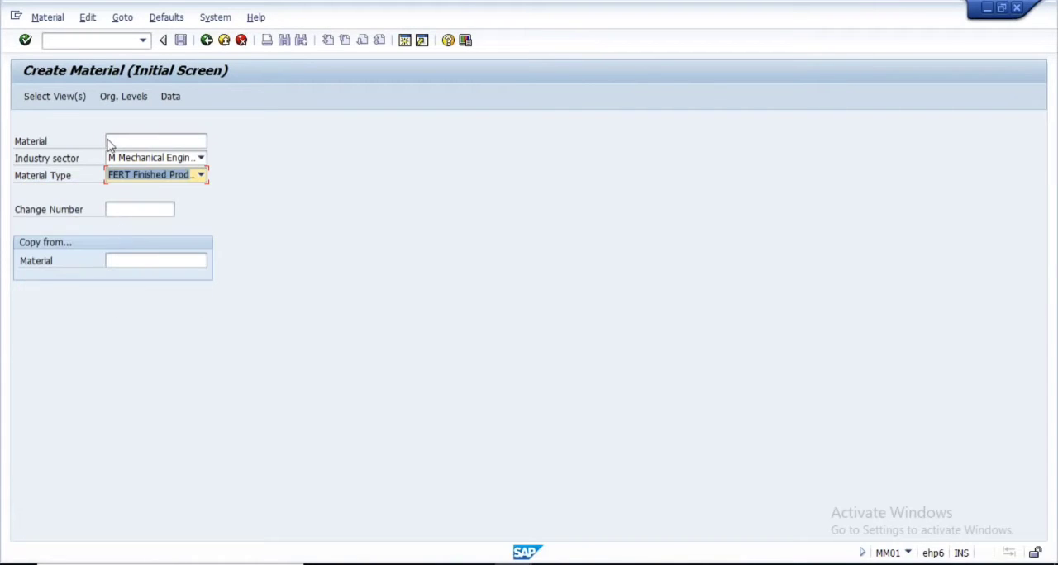
Select the Basic Data 1 view for the new material and accept plant 1000 as its organizational level
{"action": "left_click", "coordinate": [51, 96]}
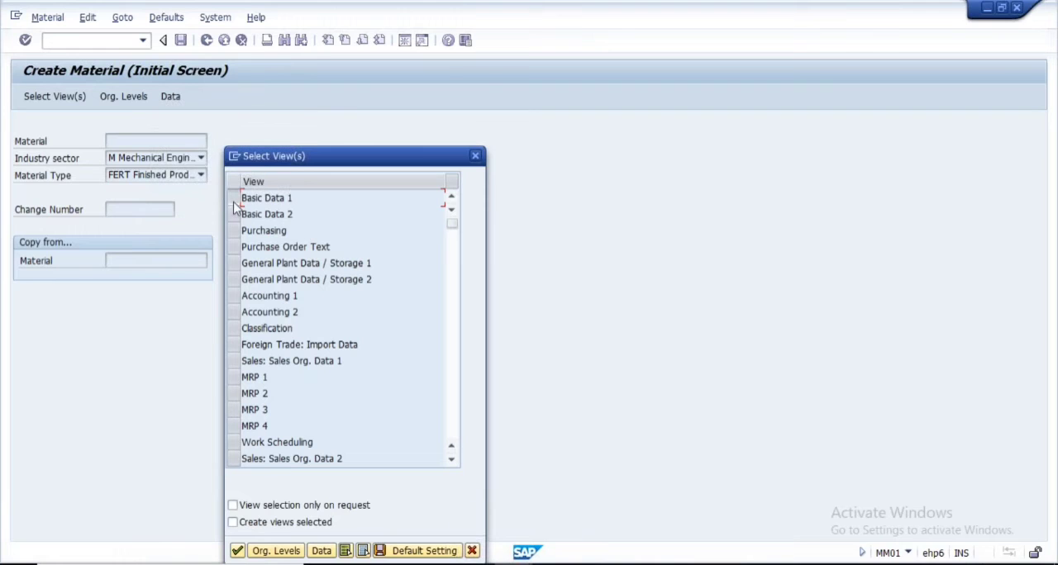
{"action": "left_click", "coordinate": [234, 199]}
{"action": "left_click", "coordinate": [237, 550]}
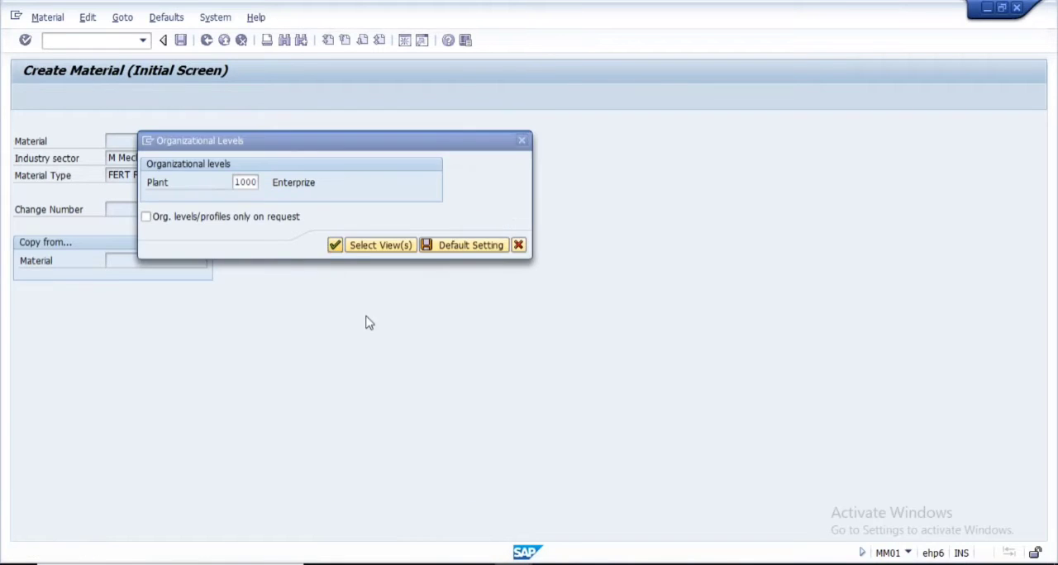
{"action": "key", "text": "Return"}
Check whether Gross Weight, Weight unit, Net Weight and the neighbouring dimension fields accept entries in Basic data 1
{"action": "left_click", "coordinate": [165, 346]}
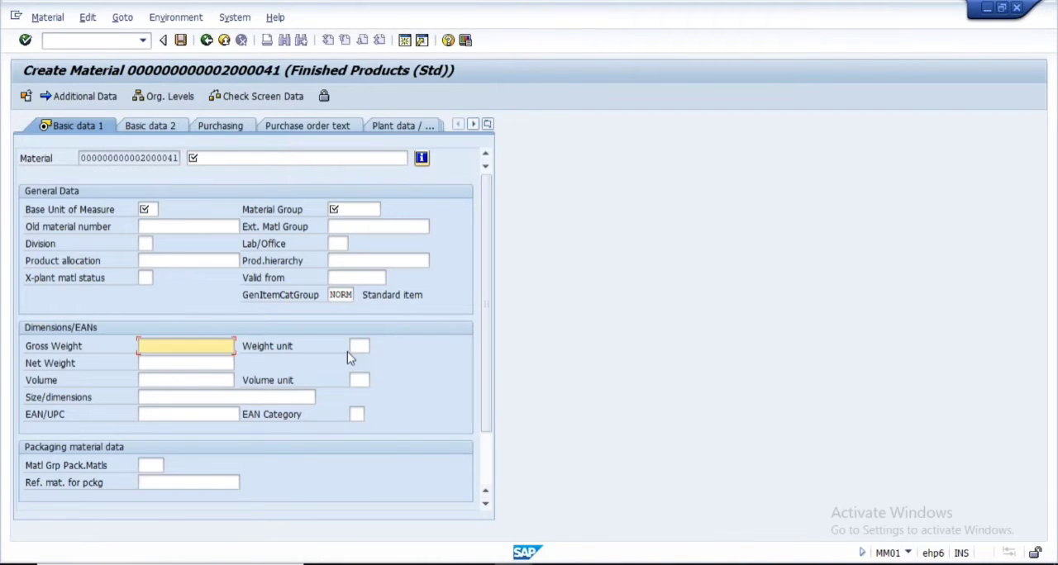
{"action": "left_click", "coordinate": [353, 347]}
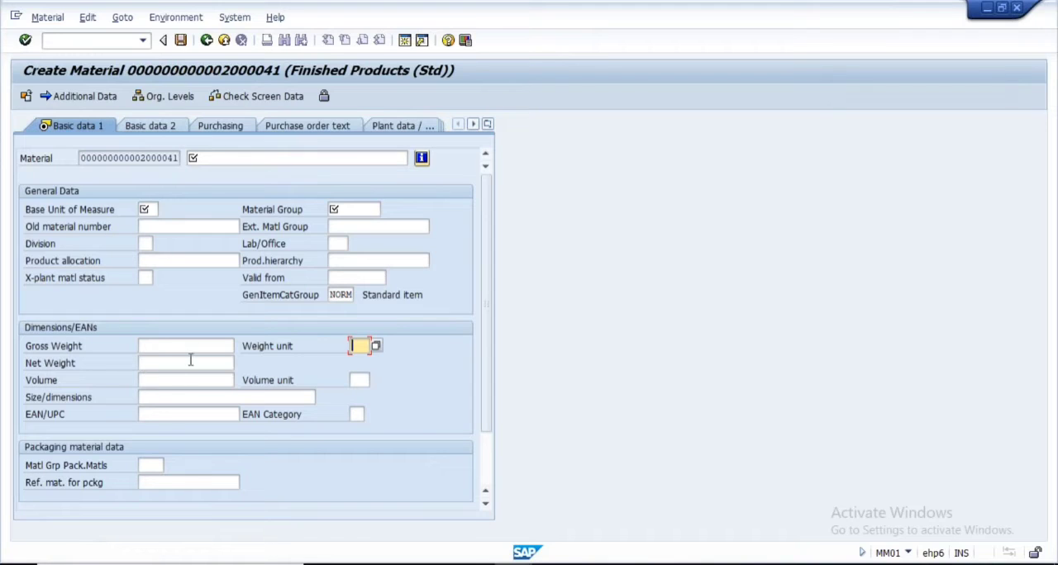
{"action": "left_click", "coordinate": [164, 347]}
{"action": "left_click", "coordinate": [163, 363]}
{"action": "left_click", "coordinate": [161, 381]}
{"action": "left_click", "coordinate": [159, 412]}
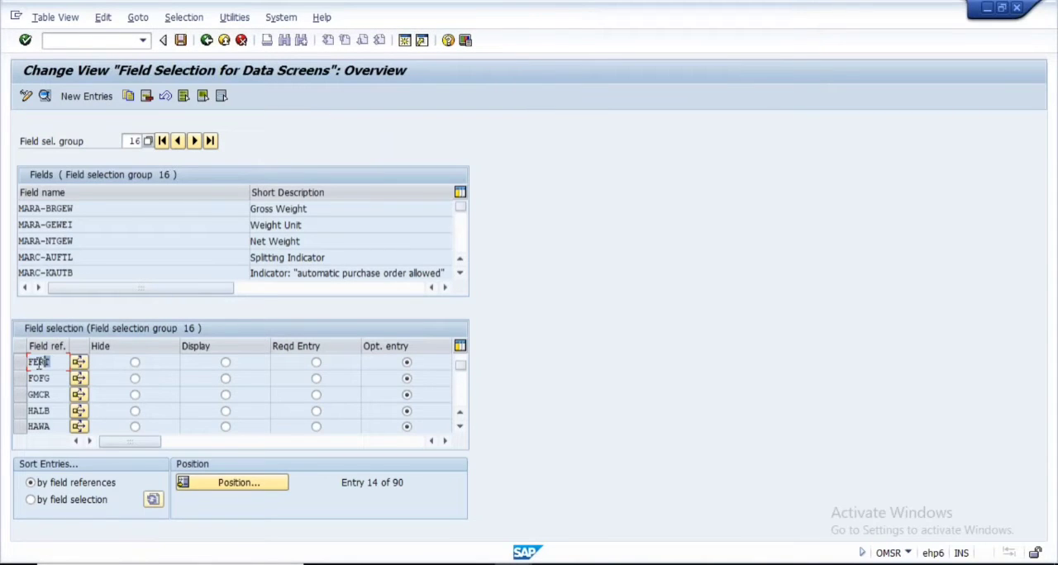
In field selection group 16, try required entry for FERT, review the group's weight fields, and restore optional entry
{"action": "left_click", "coordinate": [316, 364]}
{"action": "left_click", "coordinate": [82, 207]}
{"action": "left_click", "coordinate": [96, 224]}
{"action": "left_click", "coordinate": [93, 248]}
{"action": "left_click_drag", "start_coordinate": [323, 219], "coordinate": [238, 213]}
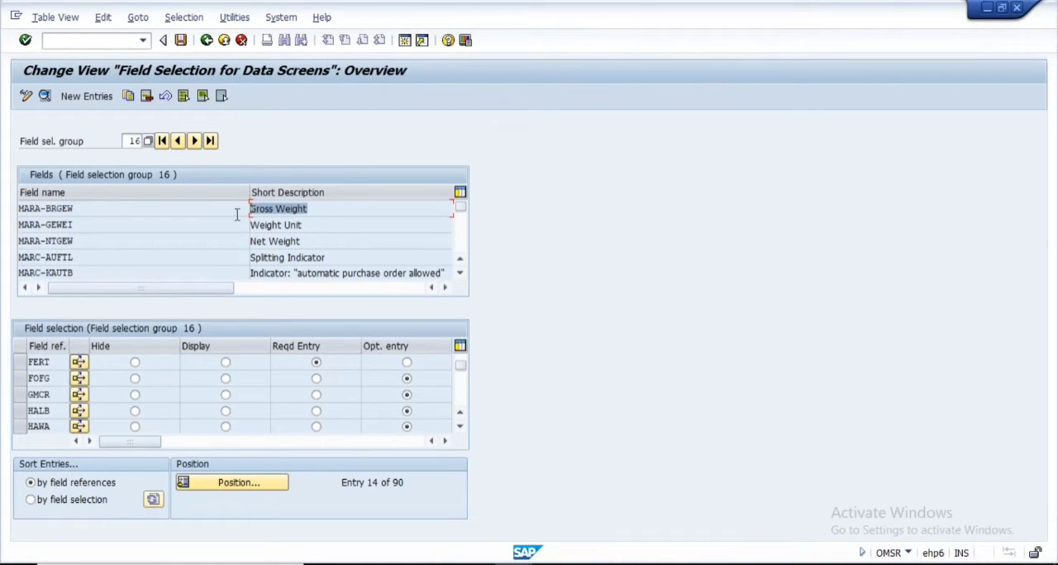
{"action": "left_click_drag", "start_coordinate": [317, 229], "coordinate": [249, 226]}
{"action": "left_click", "coordinate": [126, 141]}
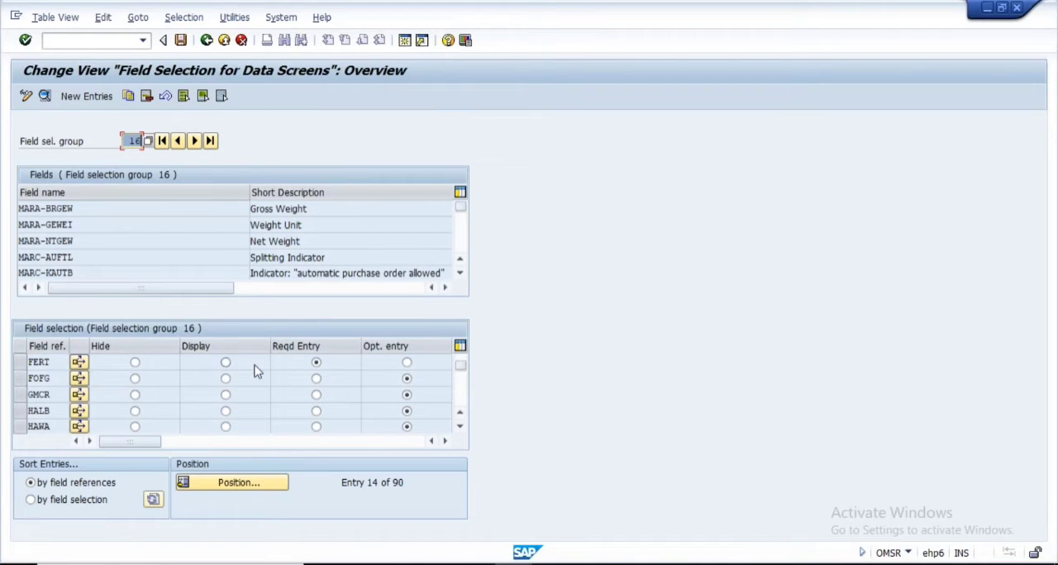
{"action": "left_click", "coordinate": [406, 363]}
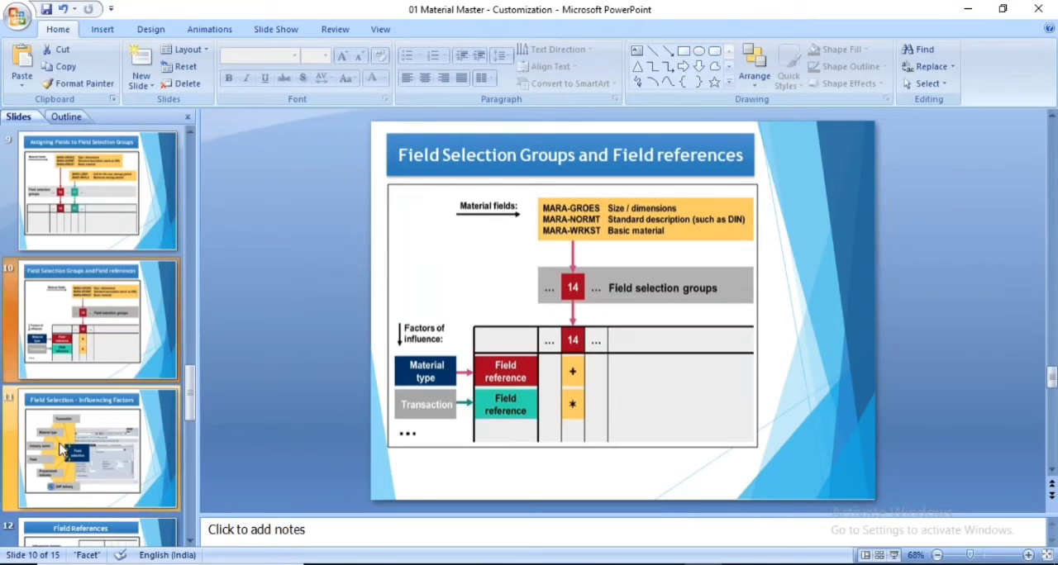
Present the "Field Selection – Influencing Factors" slide in PowerPoint and mark all six factors, from Transaction to SAP delivery, with red ink
{"action": "left_click", "coordinate": [86, 447]}
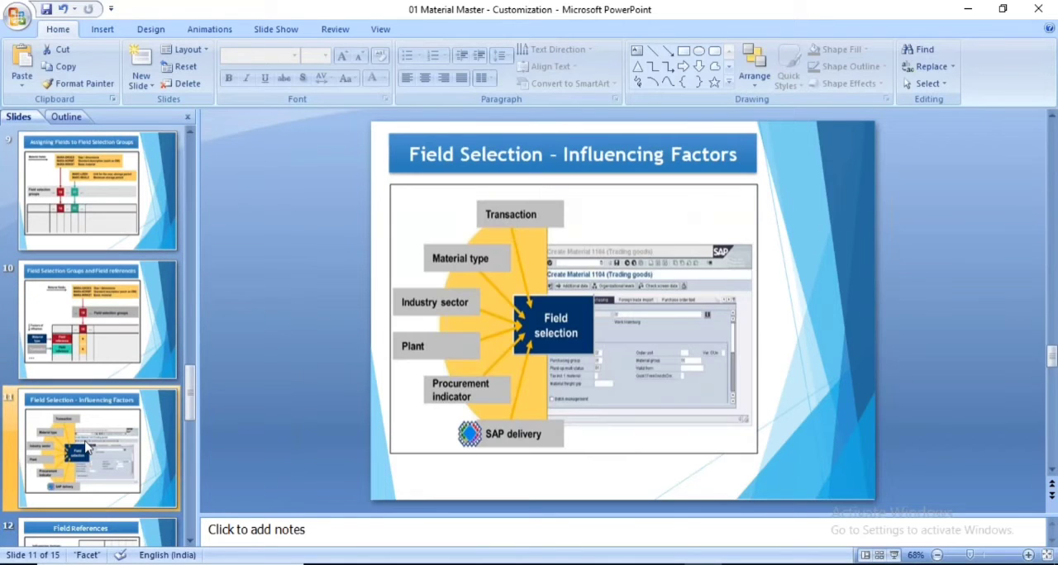
{"action": "left_click", "coordinate": [893, 556]}
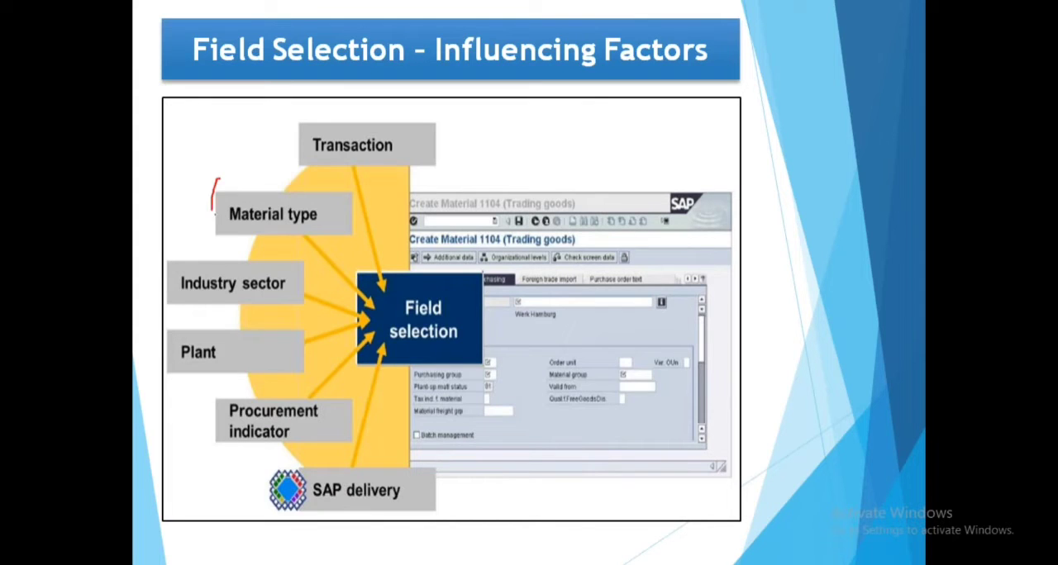
{"action": "mouse_move", "coordinate": [213, 208]}
{"action": "left_mouse_down"}
{"action": "mouse_move", "coordinate": [354, 192]}
{"action": "mouse_move", "coordinate": [231, 185]}
{"action": "left_mouse_up"}
{"action": "mouse_move", "coordinate": [324, 114]}
{"action": "left_mouse_down"}
{"action": "mouse_move", "coordinate": [308, 155]}
{"action": "mouse_move", "coordinate": [460, 132]}
{"action": "mouse_move", "coordinate": [326, 118]}
{"action": "left_mouse_up"}
{"action": "mouse_move", "coordinate": [248, 264]}
{"action": "left_mouse_down"}
{"action": "mouse_move", "coordinate": [201, 320]}
{"action": "mouse_move", "coordinate": [242, 270]}
{"action": "left_mouse_up"}
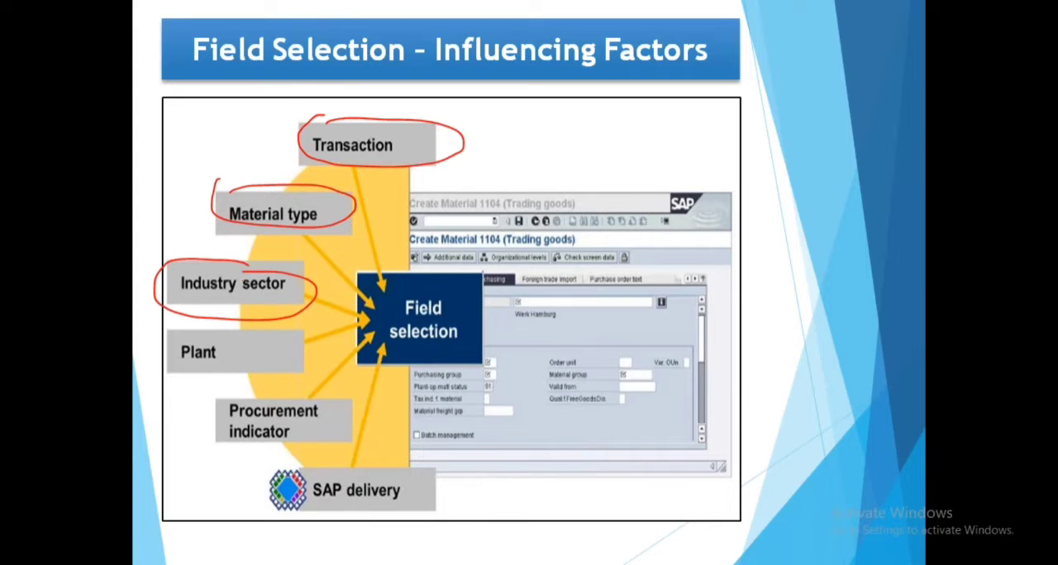
{"action": "mouse_move", "coordinate": [212, 334]}
{"action": "left_mouse_down"}
{"action": "mouse_move", "coordinate": [248, 402]}
{"action": "mouse_move", "coordinate": [238, 354]}
{"action": "left_mouse_up"}
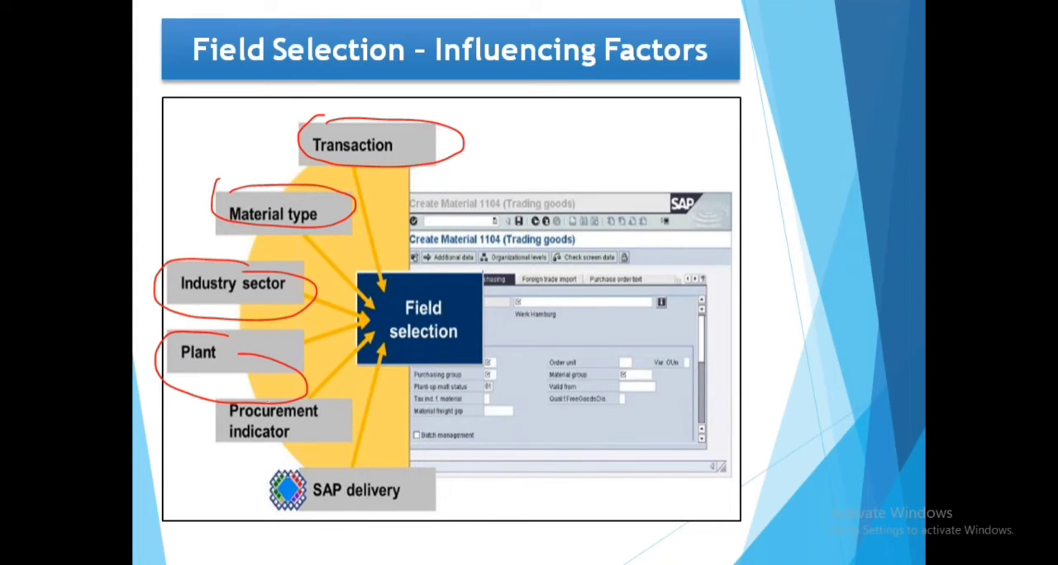
{"action": "mouse_move", "coordinate": [269, 393]}
{"action": "left_mouse_down"}
{"action": "mouse_move", "coordinate": [206, 435]}
{"action": "mouse_move", "coordinate": [304, 467]}
{"action": "mouse_move", "coordinate": [240, 397]}
{"action": "left_mouse_up"}
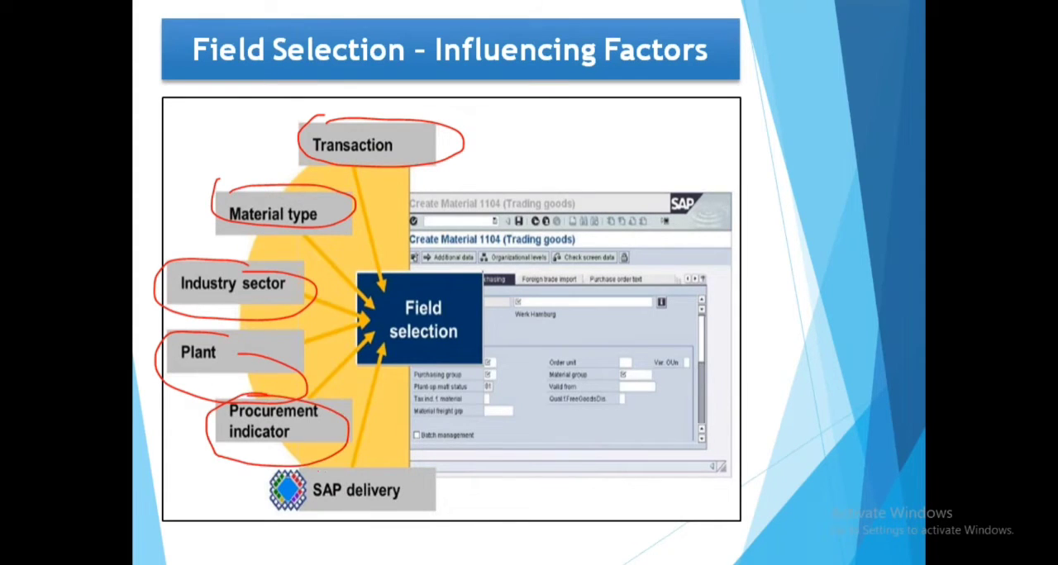
{"action": "mouse_move", "coordinate": [281, 494]}
{"action": "left_mouse_down"}
{"action": "mouse_move", "coordinate": [426, 488]}
{"action": "mouse_move", "coordinate": [298, 528]}
{"action": "mouse_move", "coordinate": [450, 479]}
{"action": "mouse_move", "coordinate": [331, 532]}
{"action": "left_mouse_up"}
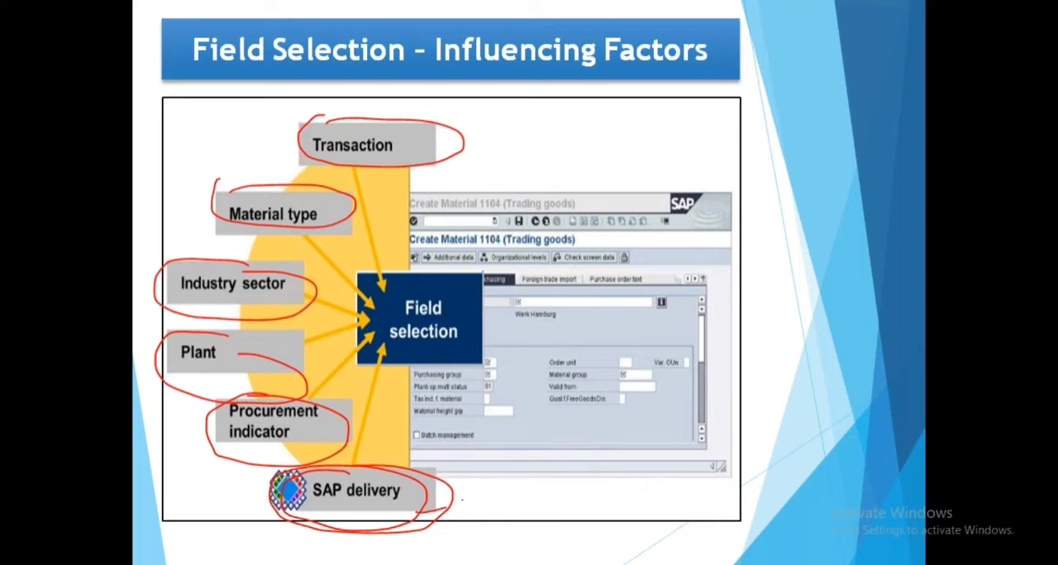
{"action": "left_click_drag", "start_coordinate": [444, 506], "coordinate": [500, 486]}
{"action": "mouse_move", "coordinate": [290, 138]}
{"action": "left_mouse_down"}
{"action": "mouse_move", "coordinate": [219, 183]}
{"action": "mouse_move", "coordinate": [173, 438]}
{"action": "mouse_move", "coordinate": [264, 545]}
{"action": "left_mouse_up"}
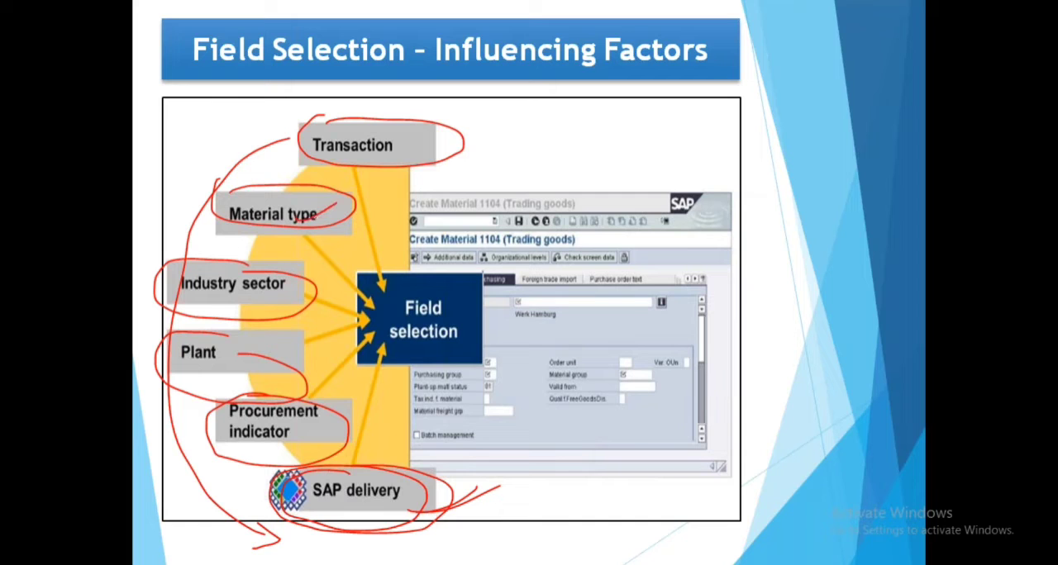
{"action": "left_click_drag", "start_coordinate": [298, 220], "coordinate": [355, 191]}
Erase the ink annotations, end the slide show, and return to the SAP Create Material session
{"action": "key", "text": "e"}
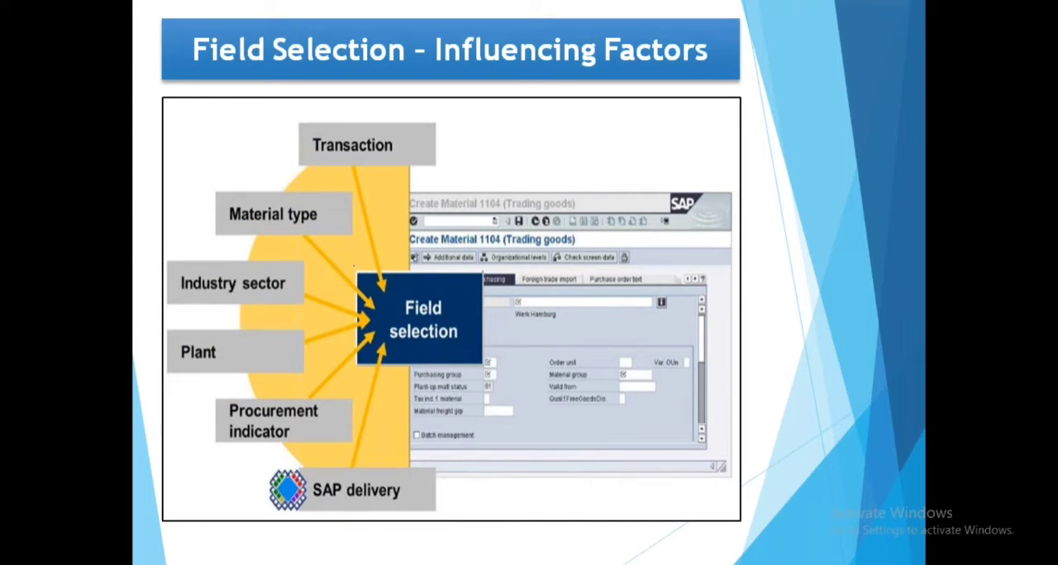
{"action": "key", "text": "b"}
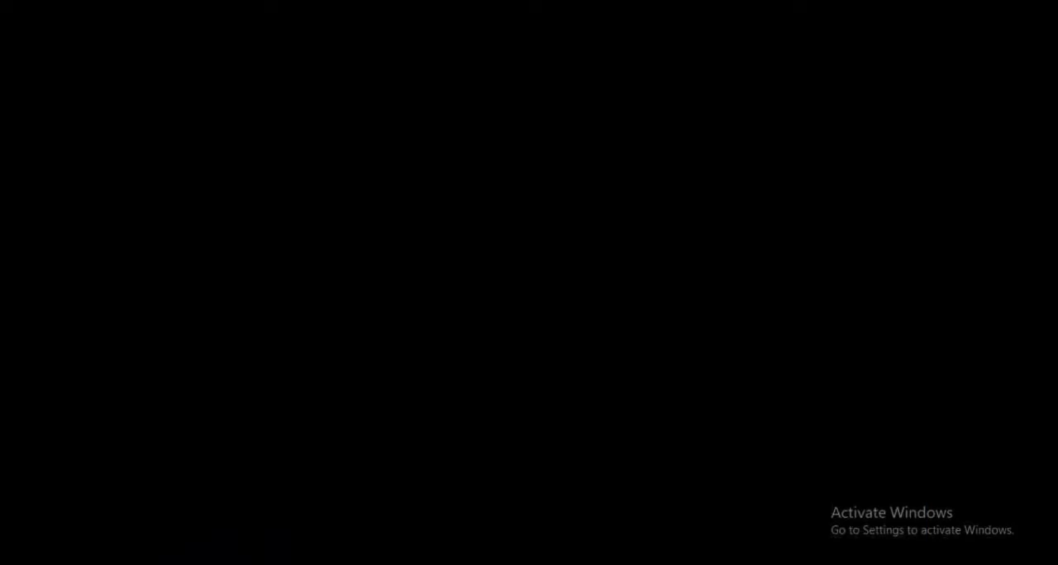
{"action": "key", "text": "Escape"}
{"action": "left_click", "coordinate": [577, 510]}
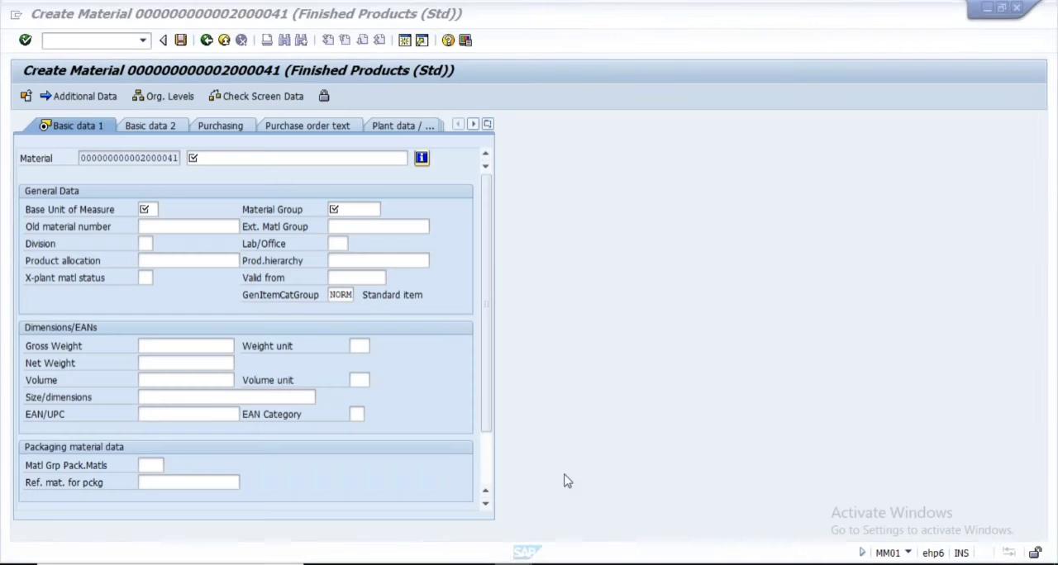
Switch to the field selection session and examine the transaction field references MM01 and MM03 in group 16
{"action": "mouse_move", "coordinate": [524, 552]}
{"action": "left_click", "coordinate": [477, 508]}
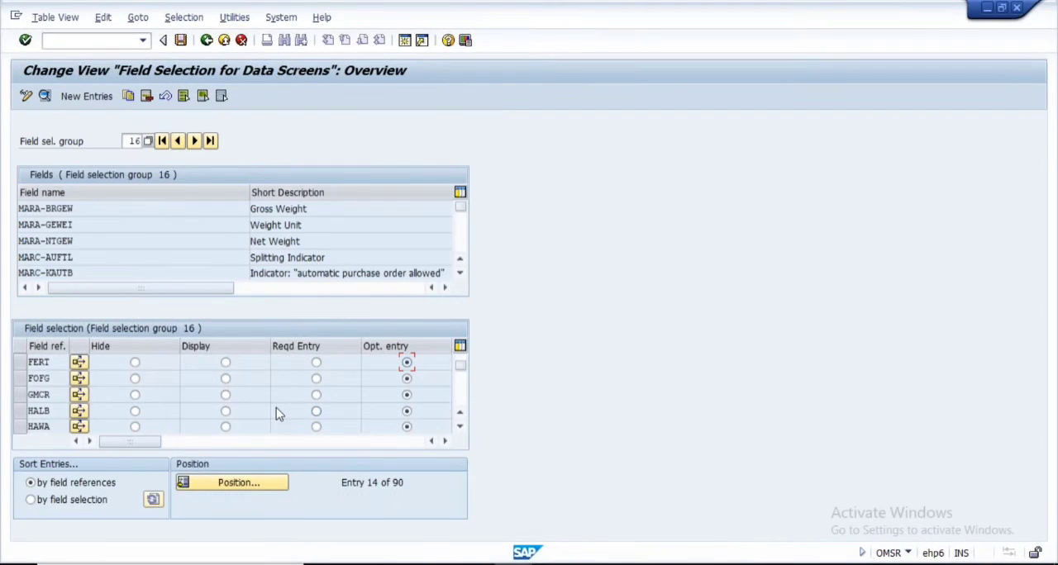
{"action": "scroll", "coordinate": [276, 413], "scroll_direction": "down", "scroll_amount": 3}
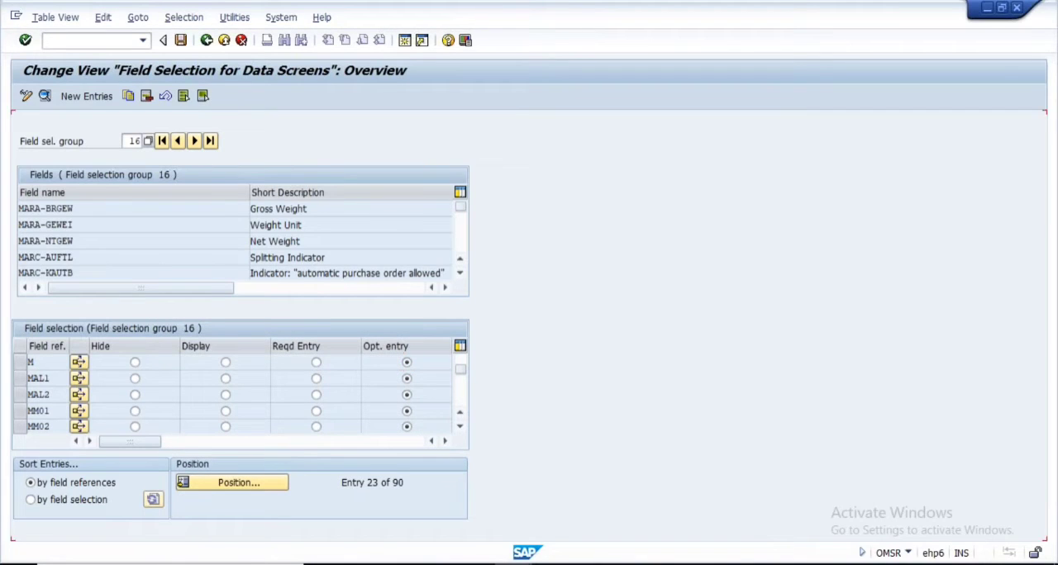
{"action": "scroll", "coordinate": [55, 379], "scroll_direction": "down", "scroll_amount": 1}
{"action": "left_click_drag", "start_coordinate": [51, 361], "coordinate": [11, 364]}
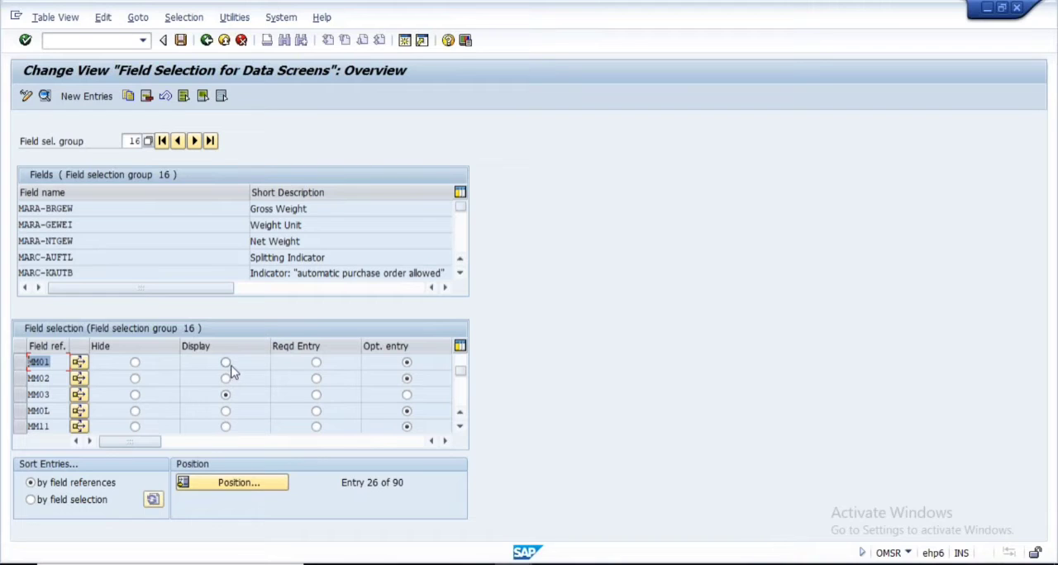
{"action": "double_click", "coordinate": [53, 394]}
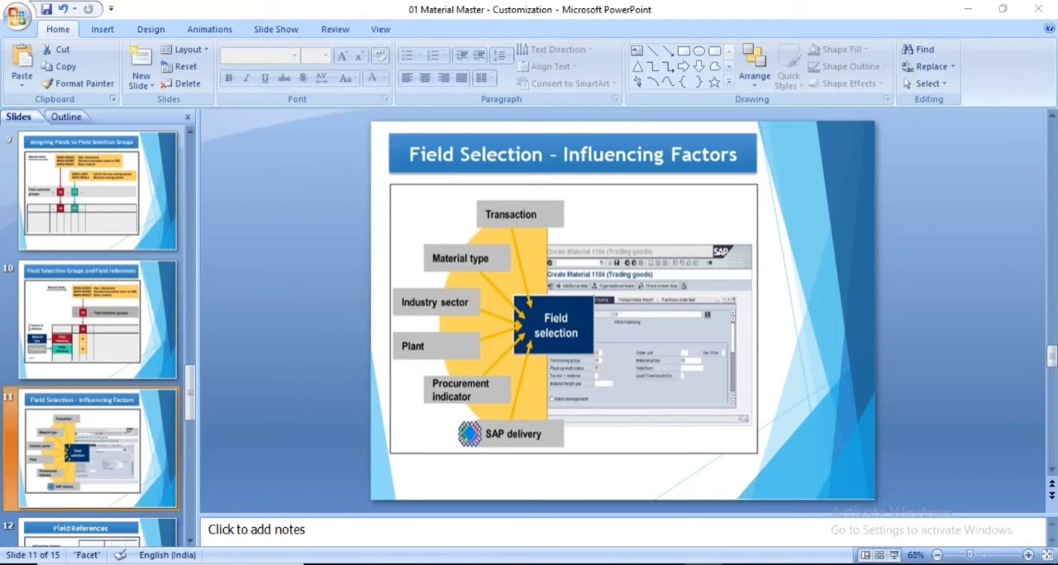
Return to the IMG and check the field reference assigned to the Mechanical Engineering industry sector in the industry sector definitions
{"action": "key", "text": "alt+Tab"}
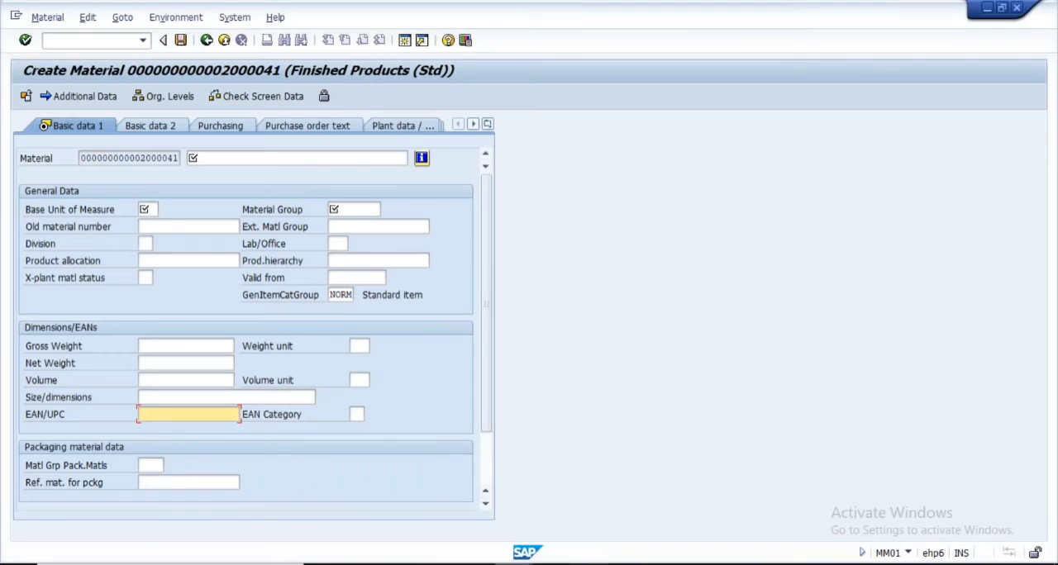
{"action": "left_click", "coordinate": [484, 542]}
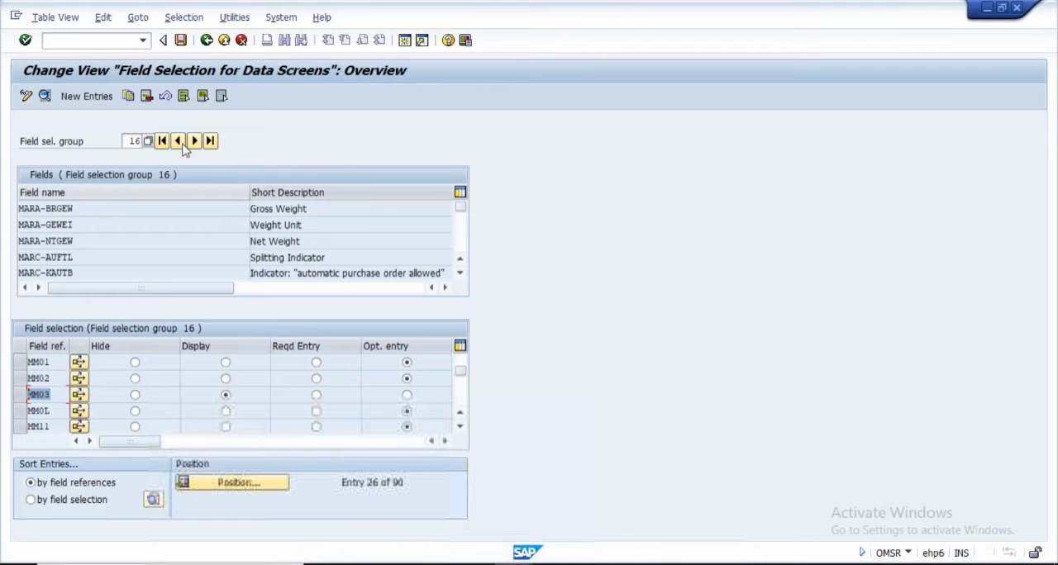
{"action": "left_click", "coordinate": [206, 41]}
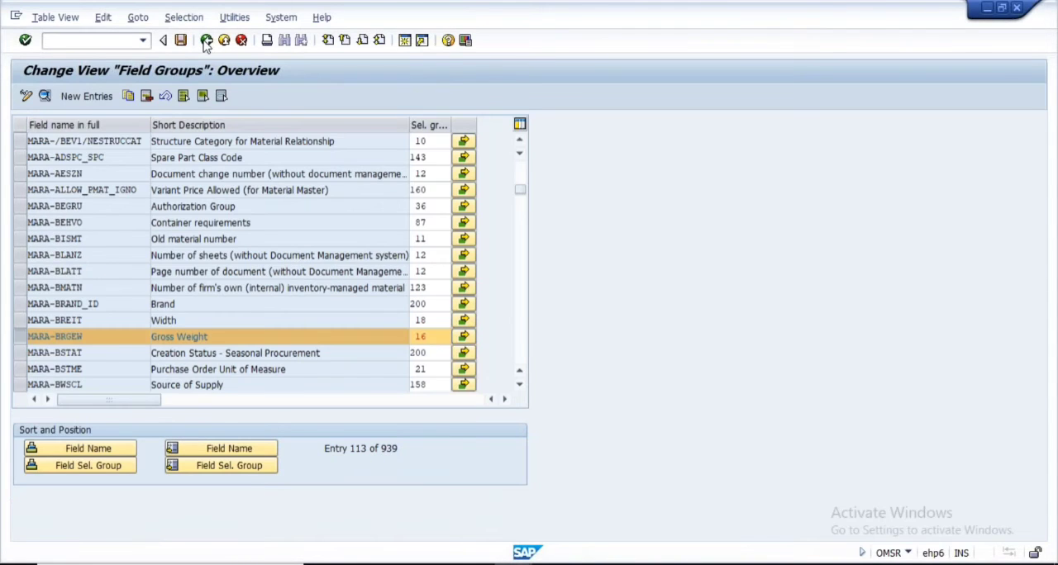
{"action": "left_click", "coordinate": [205, 41]}
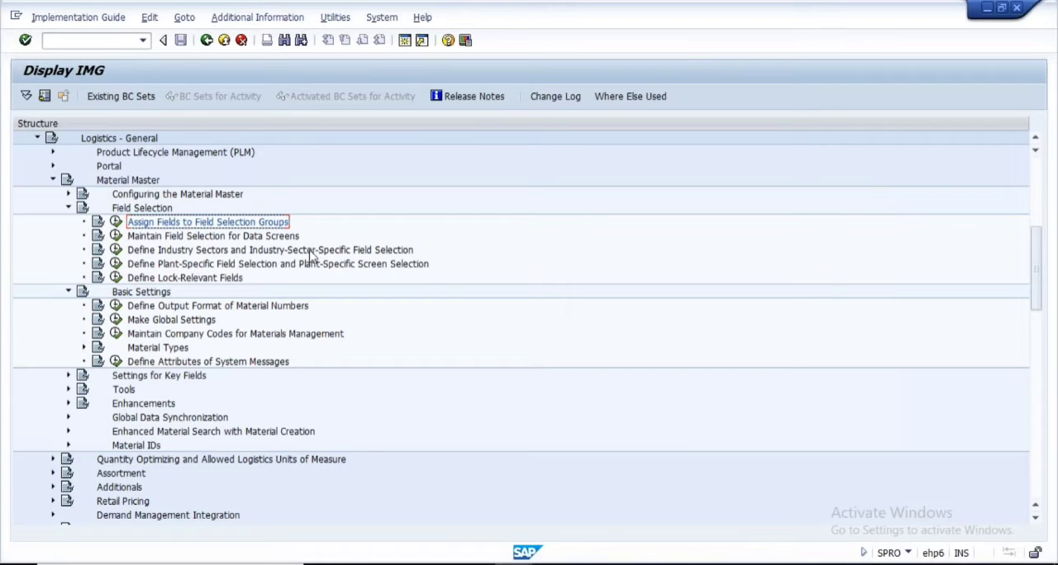
{"action": "left_click", "coordinate": [116, 249]}
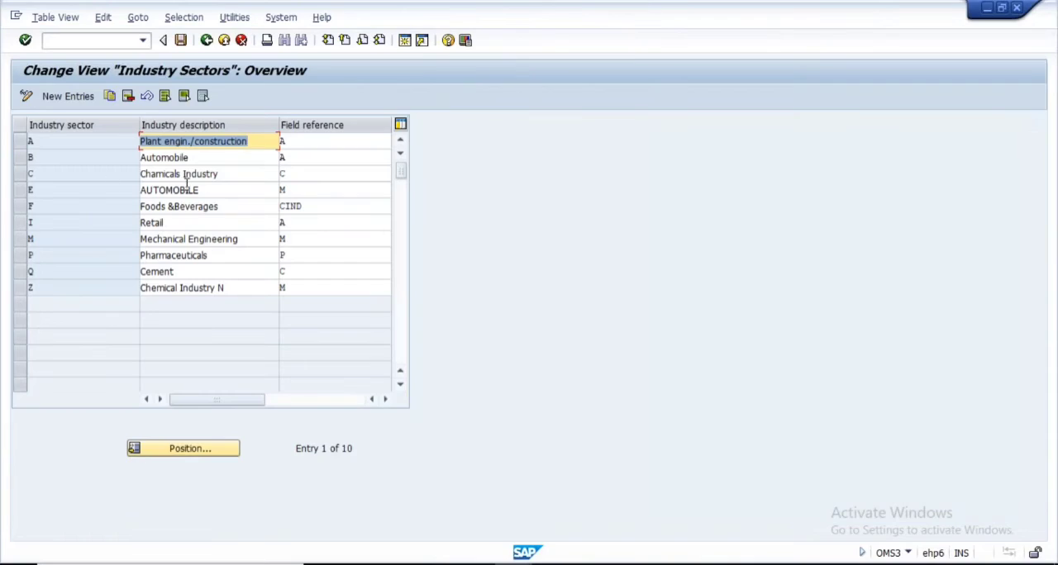
{"action": "left_click", "coordinate": [242, 238]}
{"action": "left_click_drag", "start_coordinate": [241, 238], "coordinate": [116, 240]}
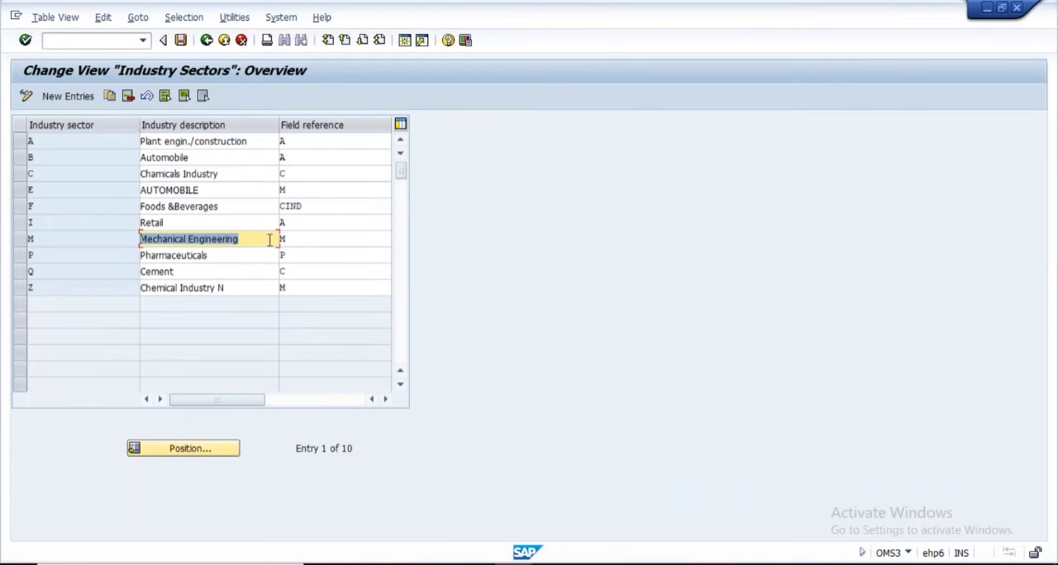
{"action": "left_click_drag", "start_coordinate": [300, 238], "coordinate": [254, 239]}
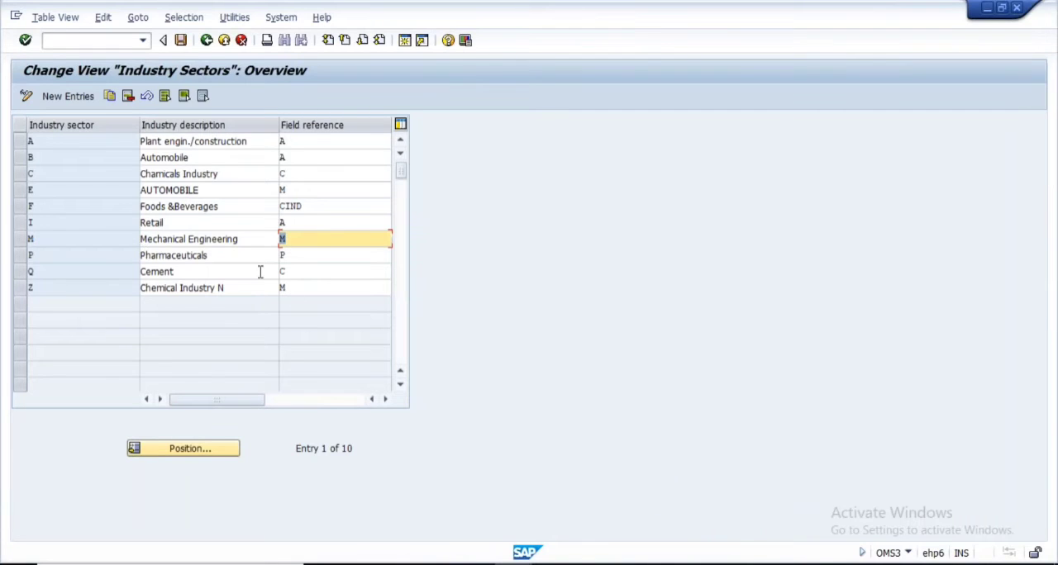
{"action": "left_click", "coordinate": [207, 40]}
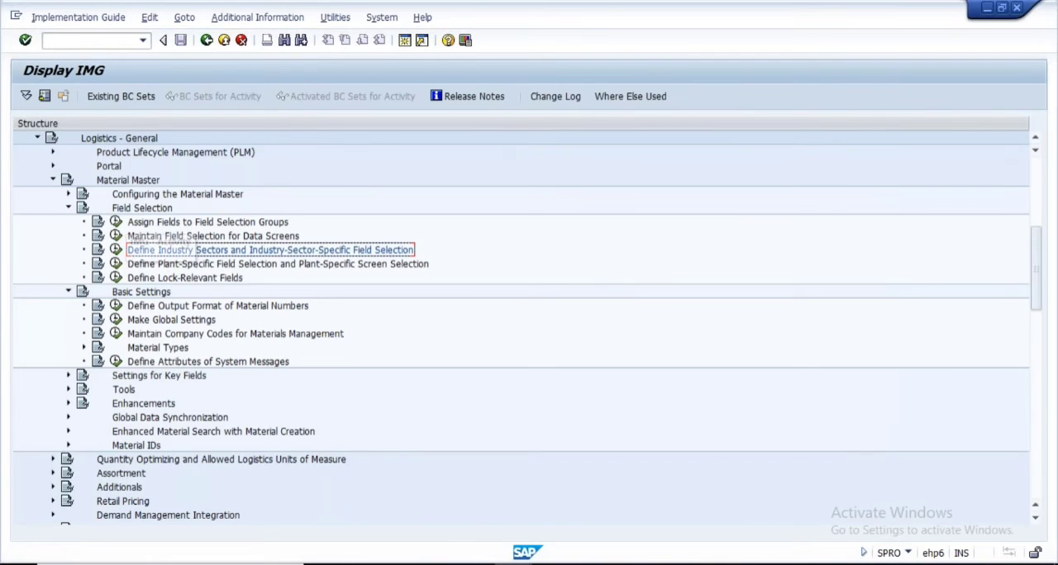
Open Maintain Field Selection for Data Screens from the IMG and display field selection group 16
{"action": "left_click", "coordinate": [117, 222]}
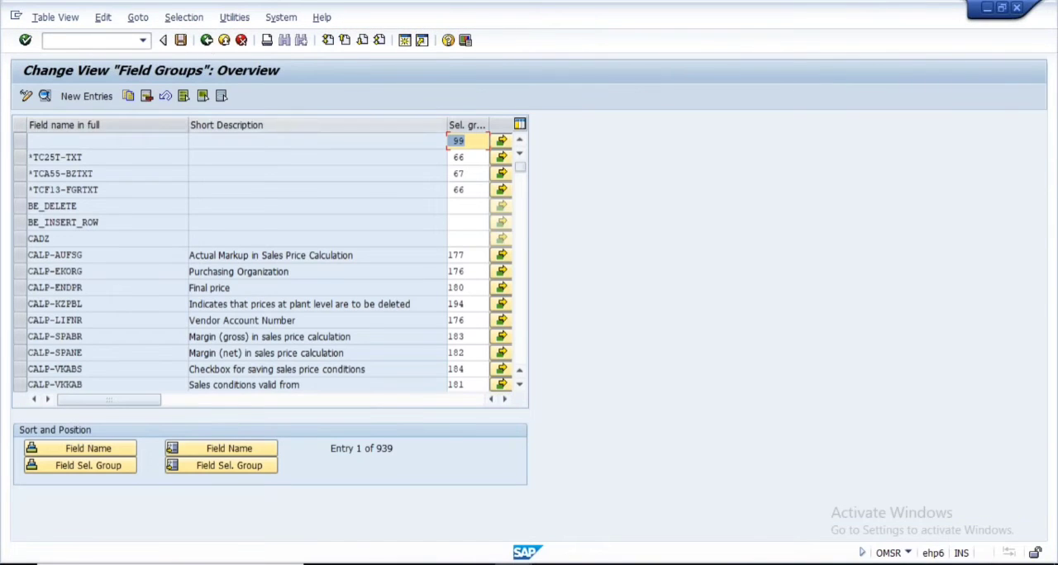
{"action": "left_click", "coordinate": [207, 39]}
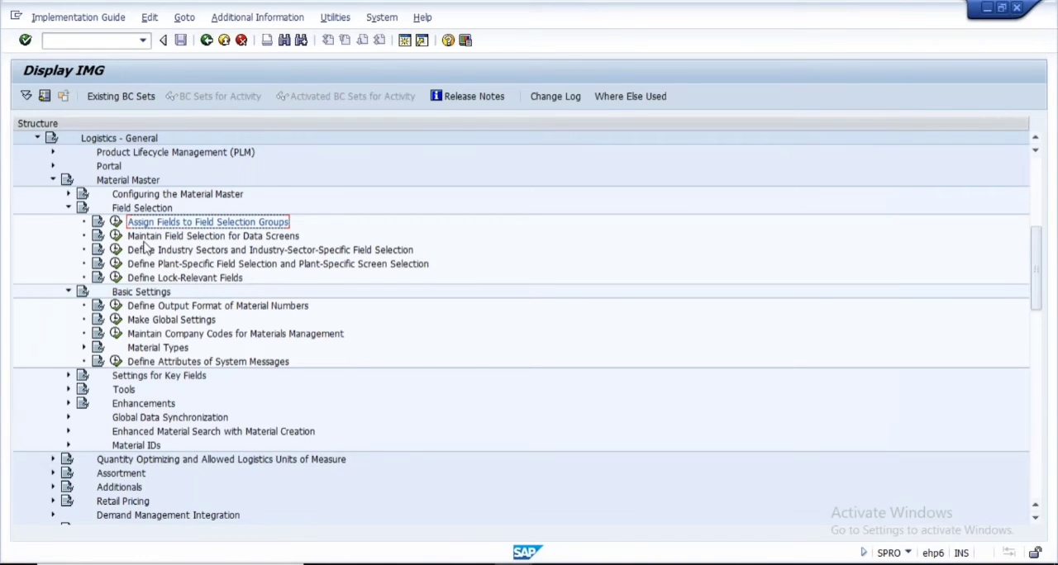
{"action": "left_click", "coordinate": [115, 236]}
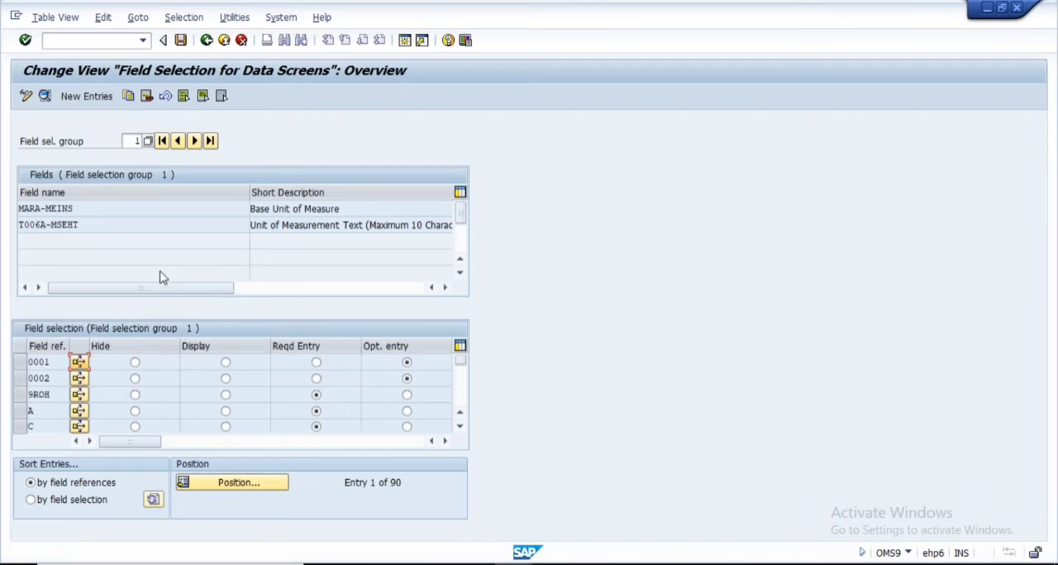
{"action": "left_click", "coordinate": [136, 141]}
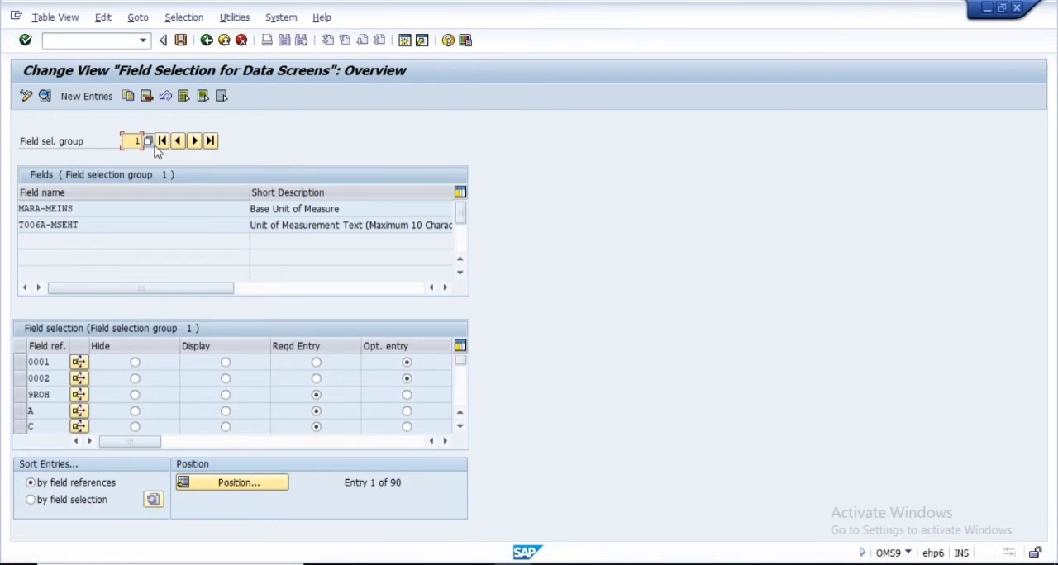
{"action": "left_click", "coordinate": [152, 145]}
{"action": "left_click", "coordinate": [130, 139]}
{"action": "key", "text": "Delete"}
{"action": "key", "text": "Delete"}
{"action": "type", "text": "16"}
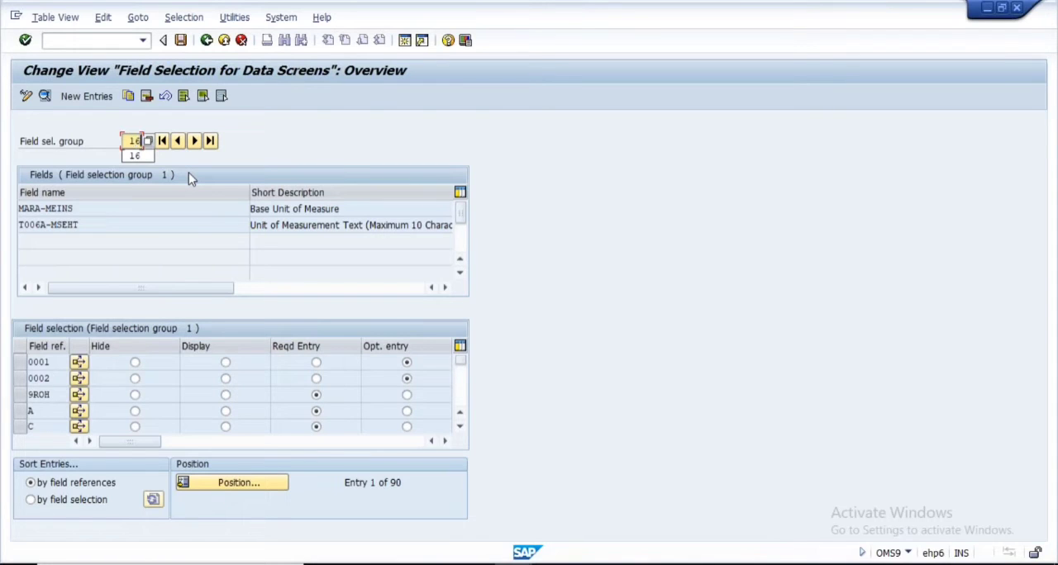
{"action": "key", "text": "Return"}
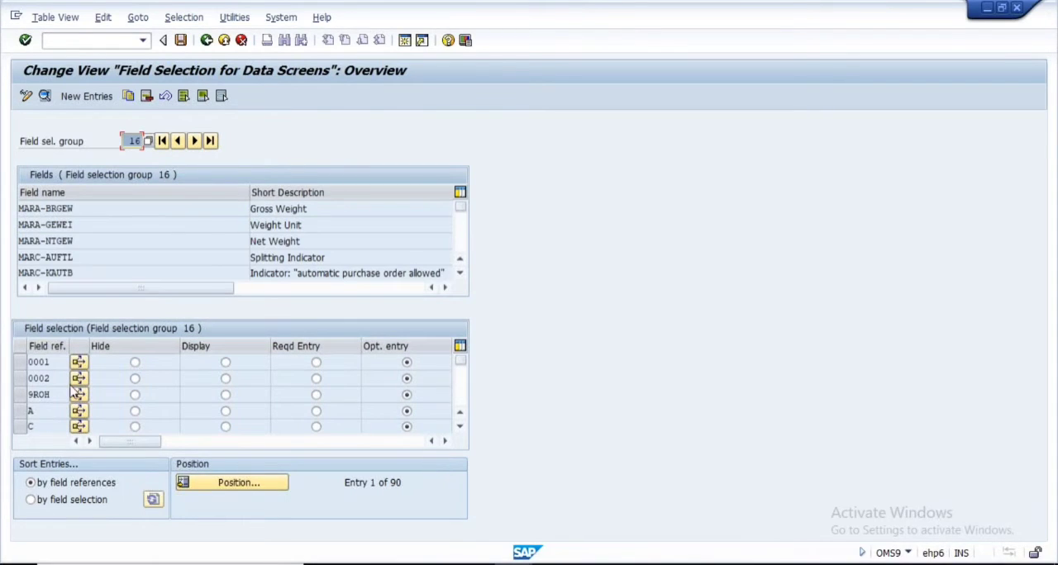
Locate industry sector field reference M in group 16 and check its field selection setting and details
{"action": "left_click", "coordinate": [459, 429]}
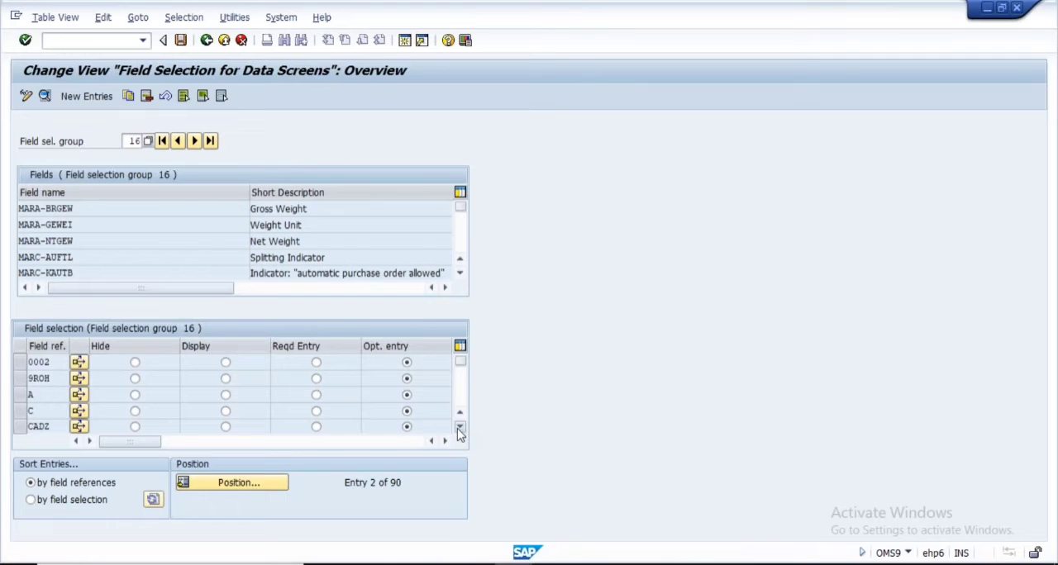
{"action": "left_click", "coordinate": [460, 429]}
{"action": "left_click", "coordinate": [459, 429]}
{"action": "left_click", "coordinate": [460, 429]}
{"action": "left_click", "coordinate": [459, 429]}
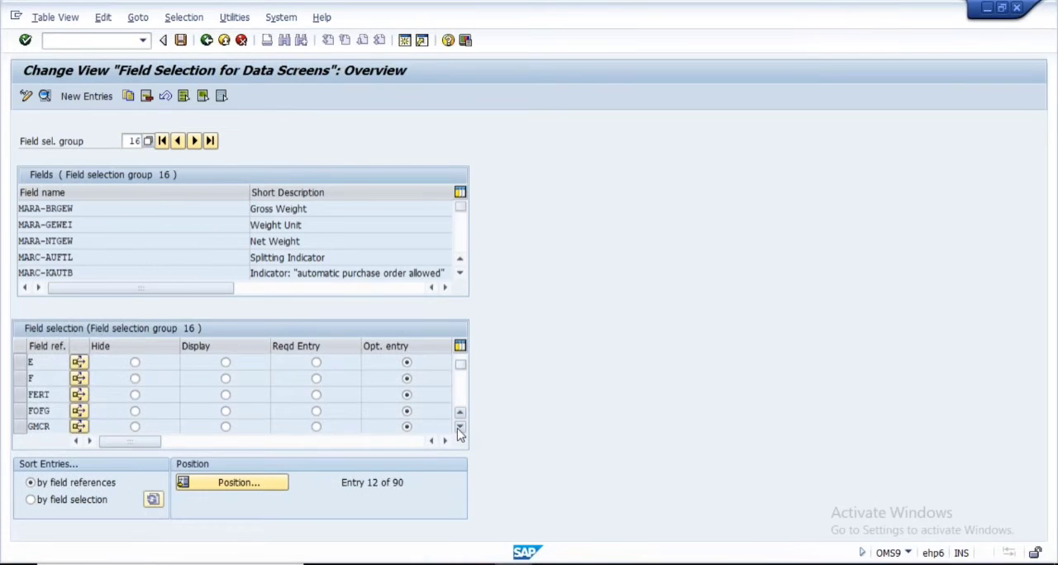
{"action": "left_click", "coordinate": [459, 429]}
{"action": "left_click", "coordinate": [460, 429]}
{"action": "left_click", "coordinate": [460, 429]}
{"action": "left_click", "coordinate": [459, 429]}
{"action": "left_click", "coordinate": [459, 429]}
{"action": "left_click", "coordinate": [460, 429]}
{"action": "left_click", "coordinate": [460, 429]}
{"action": "left_click", "coordinate": [460, 429]}
{"action": "left_click", "coordinate": [459, 429]}
{"action": "left_click", "coordinate": [460, 429]}
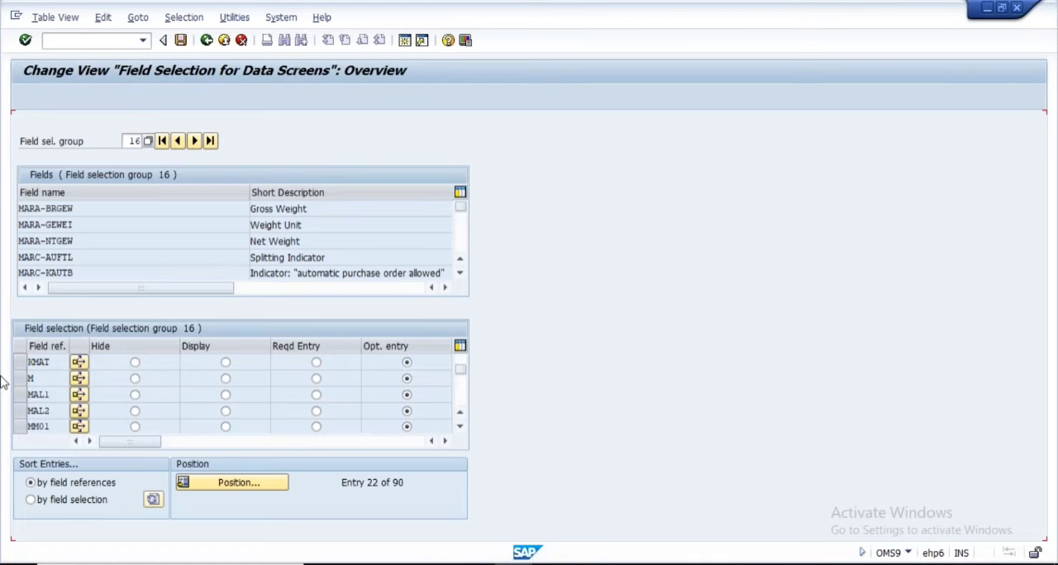
{"action": "left_click", "coordinate": [79, 378]}
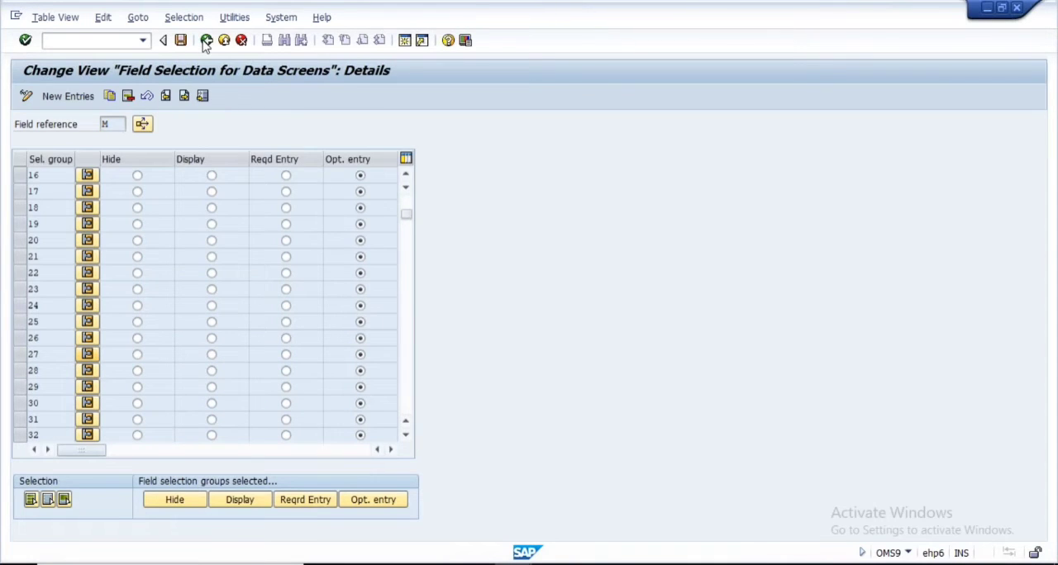
{"action": "left_click", "coordinate": [206, 43]}
{"action": "left_click_drag", "start_coordinate": [42, 380], "coordinate": [23, 379]}
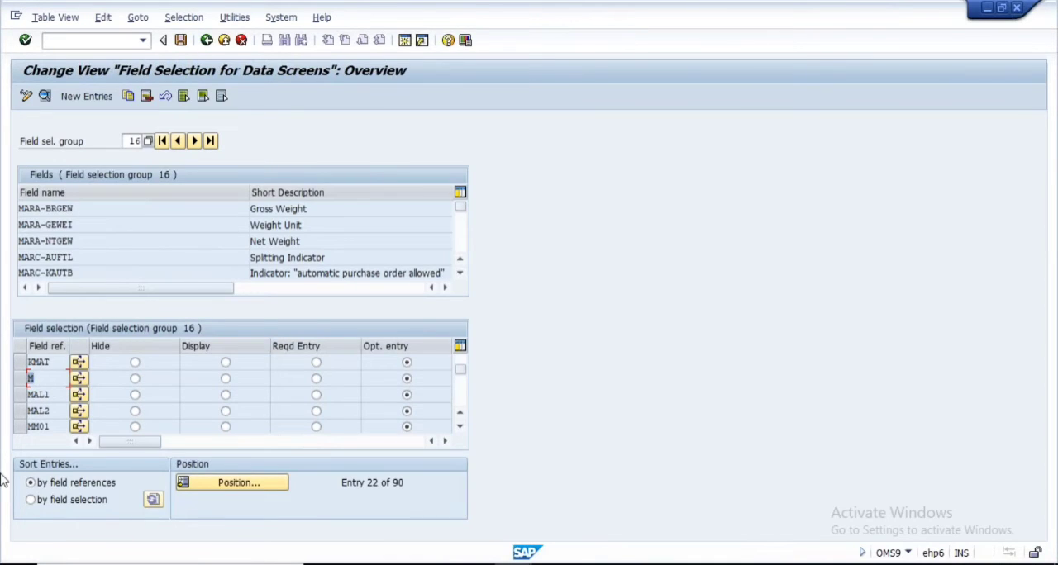
Review the influencing factors slide in PowerPoint and the field reference notes in Notepad, and return to the SAP field selection session
{"action": "key", "text": "alt+Tab"}
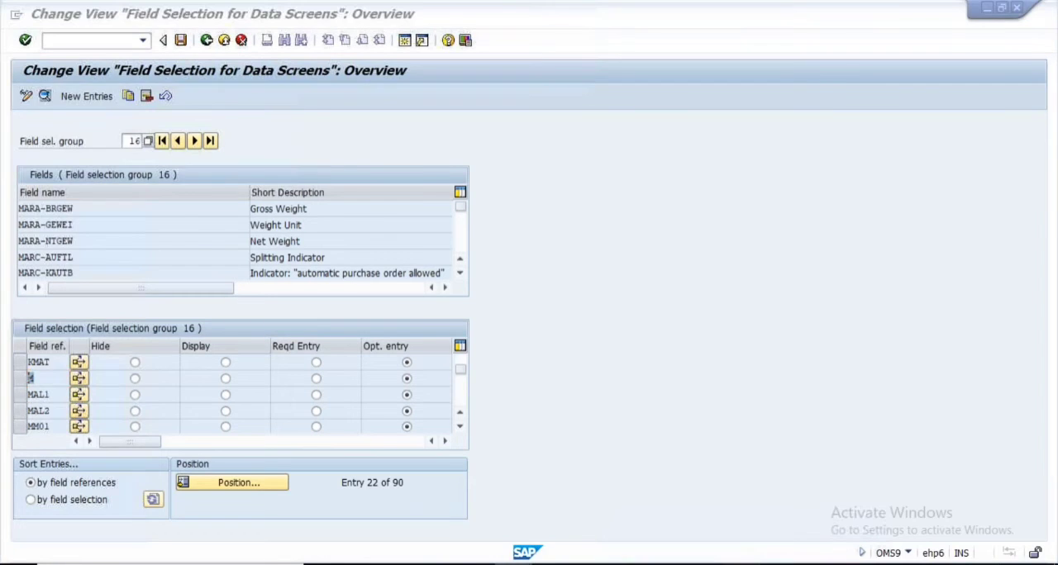
{"action": "key", "text": "alt+Tab"}
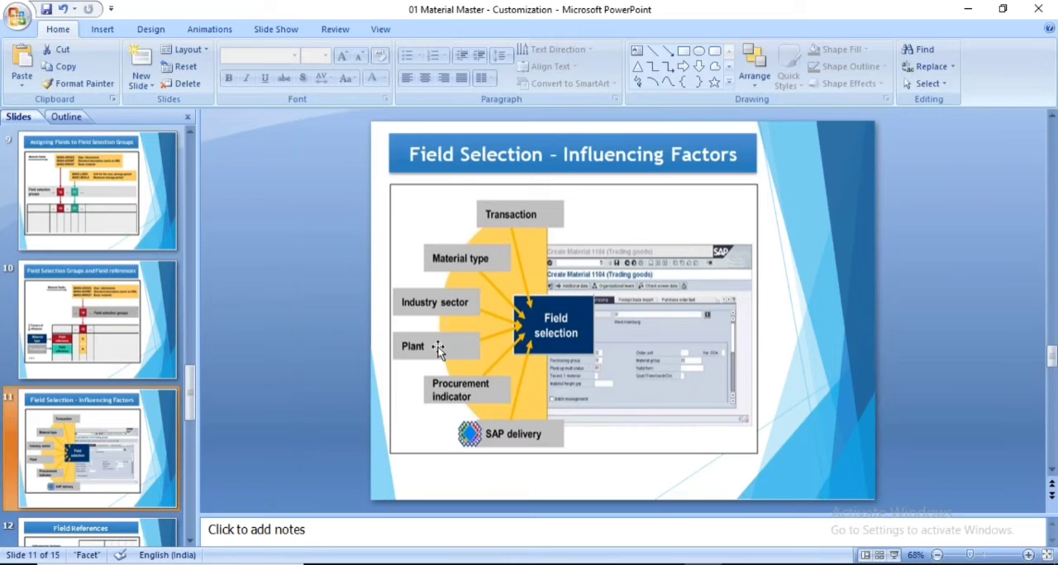
{"action": "key", "text": "alt+Tab"}
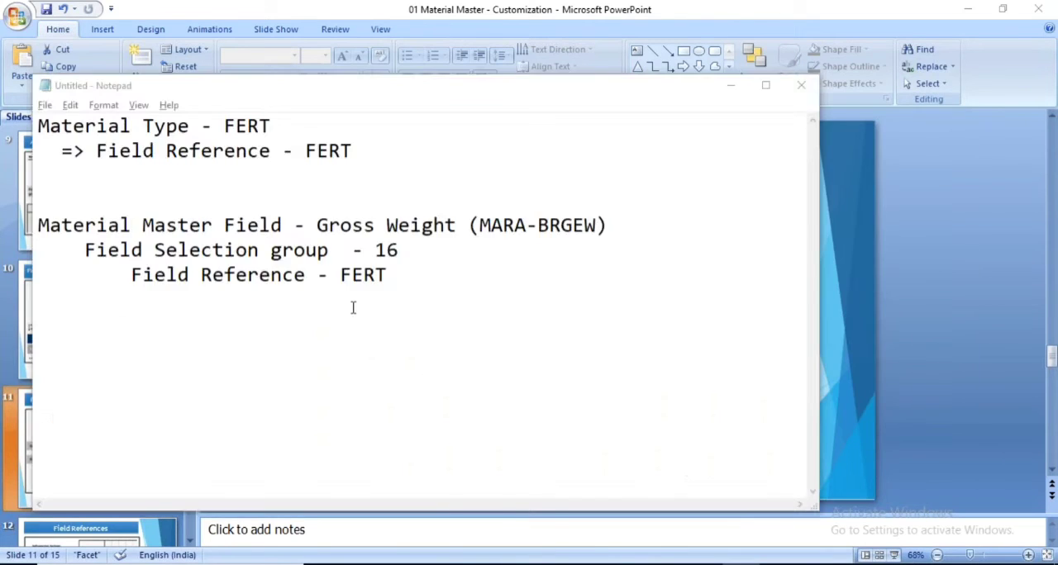
{"action": "key", "text": "alt+Tab"}
{"action": "left_click", "coordinate": [517, 513]}
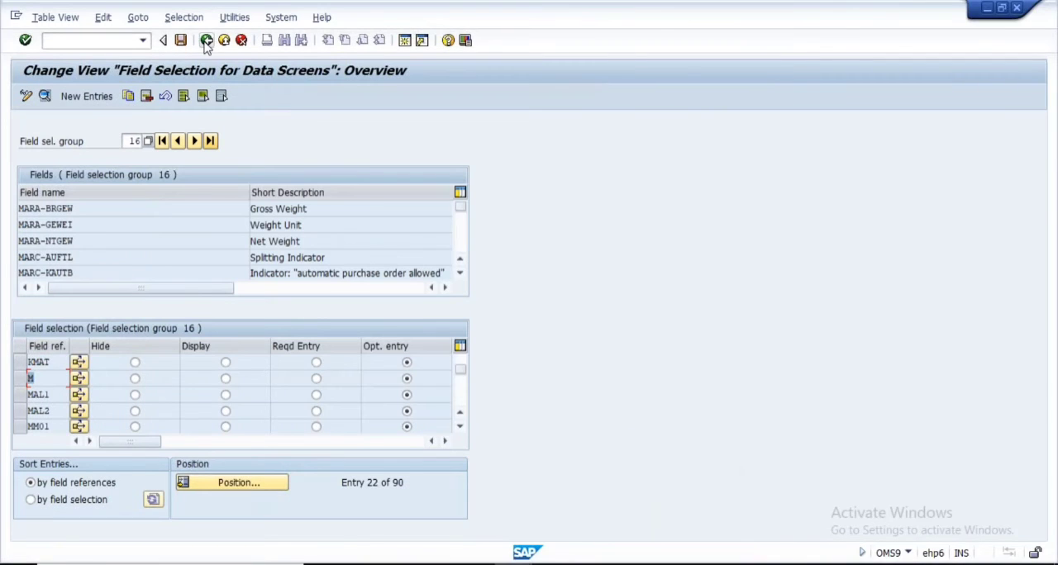
Check the field reference assigned to plant 1000 in the plant-specific field selection, and go back to the IMG
{"action": "key", "text": "F3"}
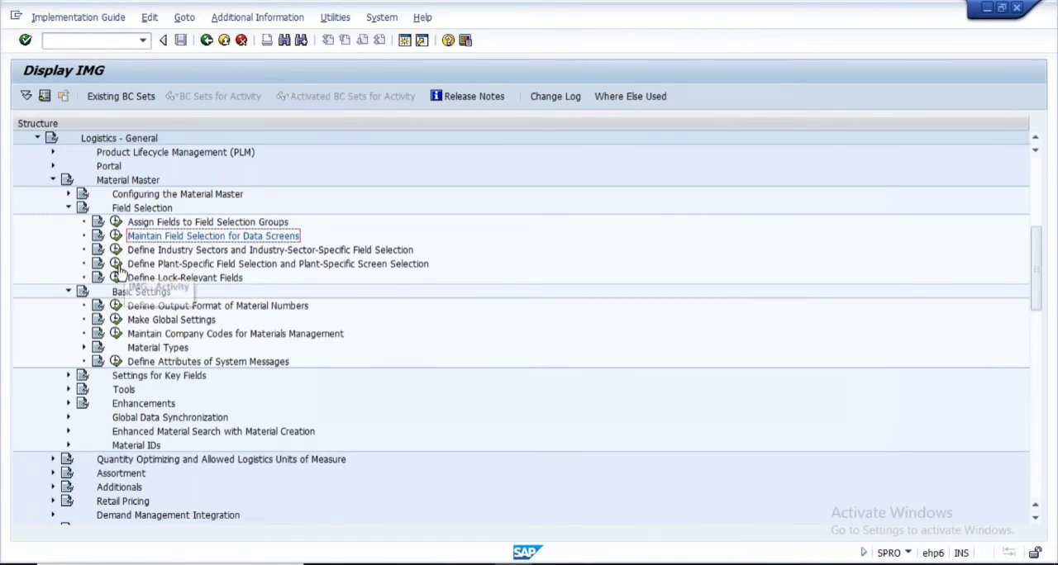
{"action": "left_click", "coordinate": [116, 264]}
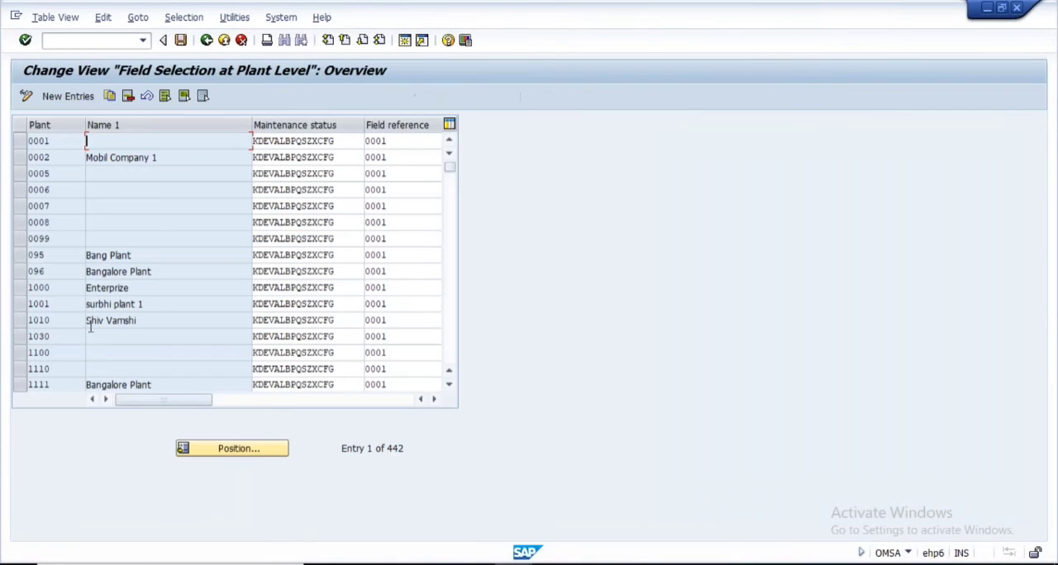
{"action": "left_click", "coordinate": [20, 288]}
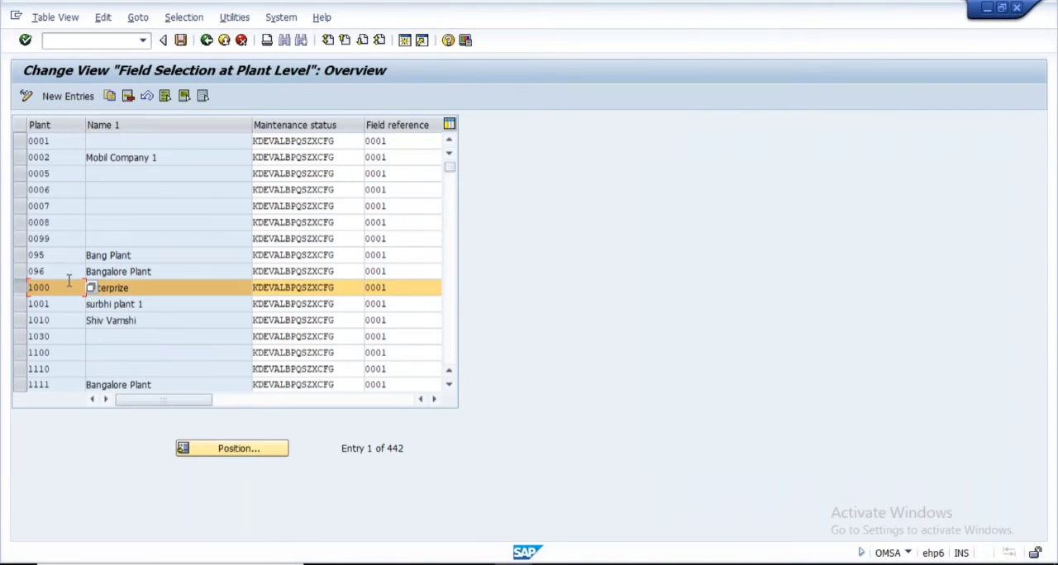
{"action": "double_click", "coordinate": [385, 287]}
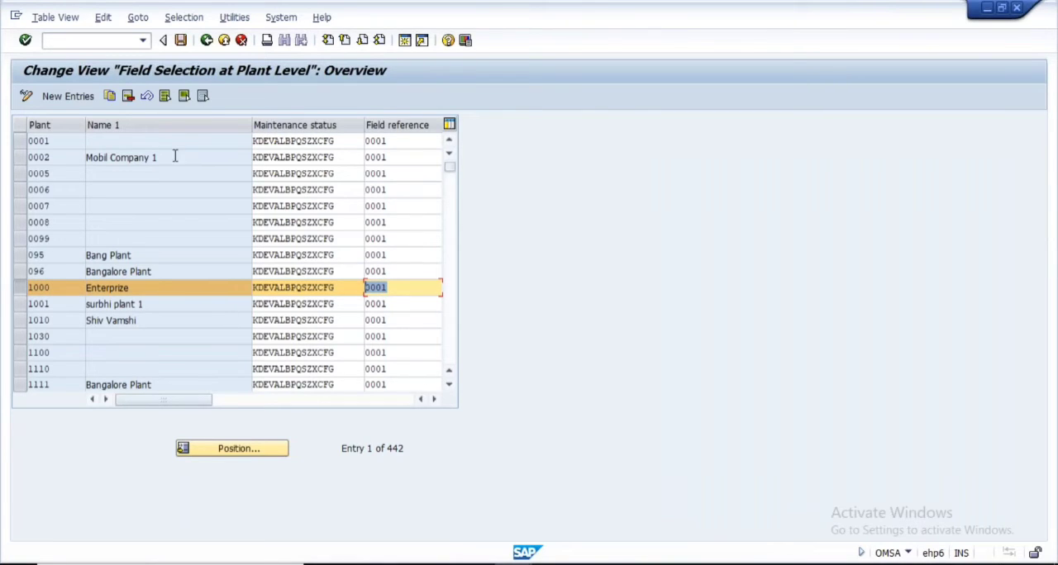
{"action": "left_click", "coordinate": [206, 40]}
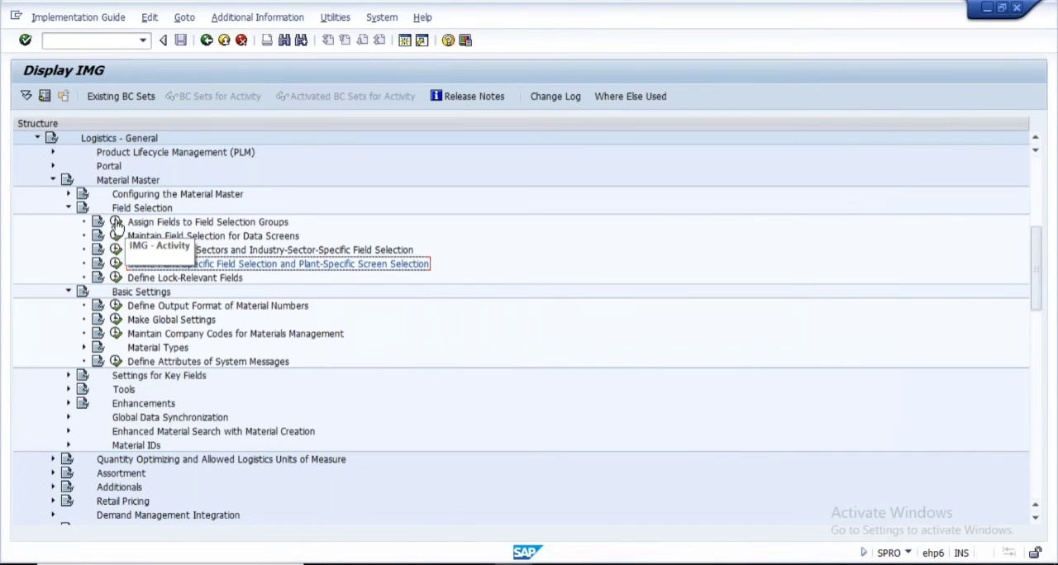
Display group 16 in Maintain Field Selection for Data Screens and check the setting for plant field reference 0001
{"action": "left_click", "coordinate": [116, 223]}
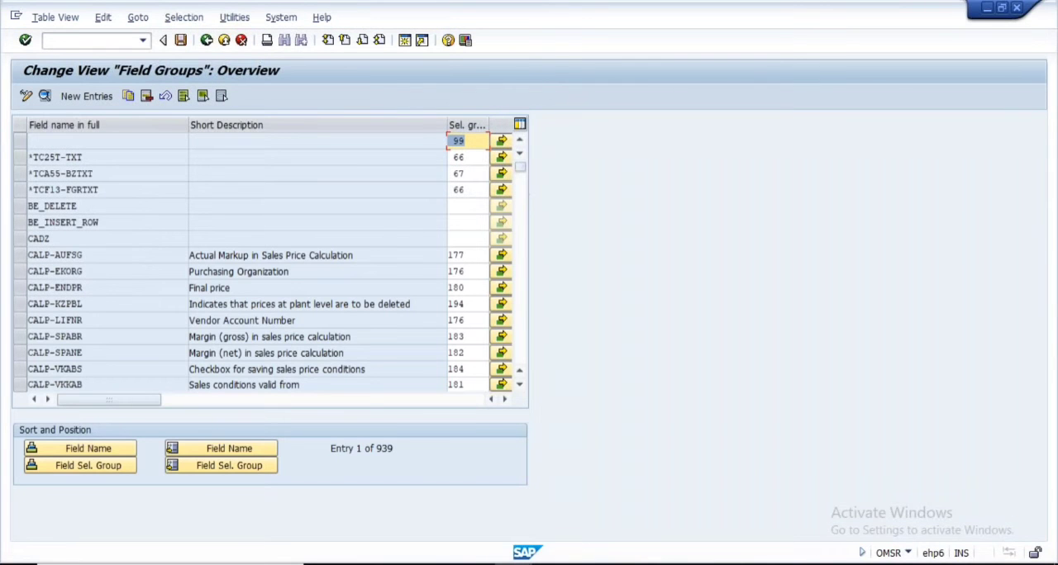
{"action": "left_click", "coordinate": [207, 41]}
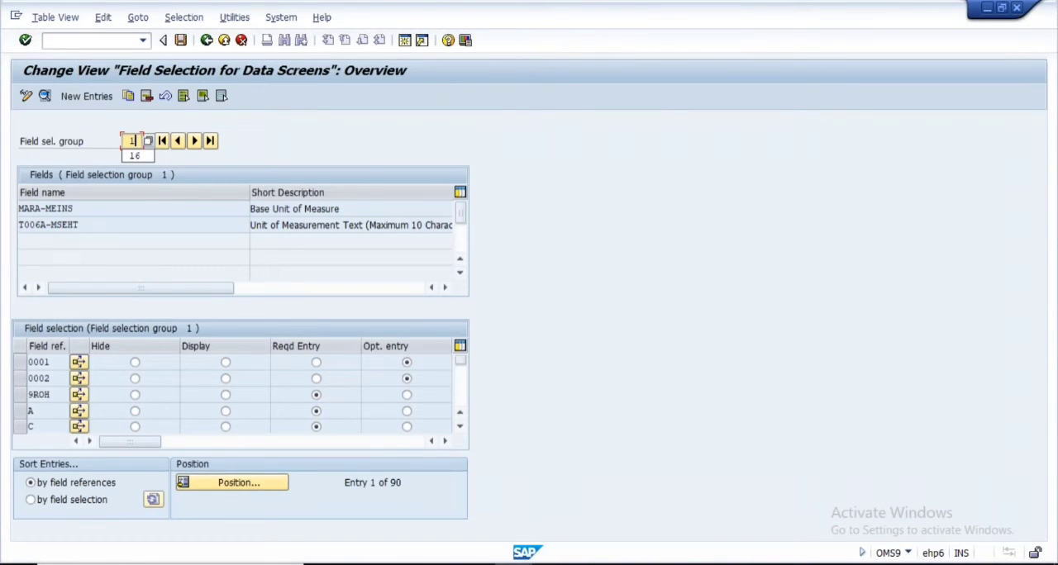
{"action": "type", "text": "6"}
{"action": "key", "text": "Return"}
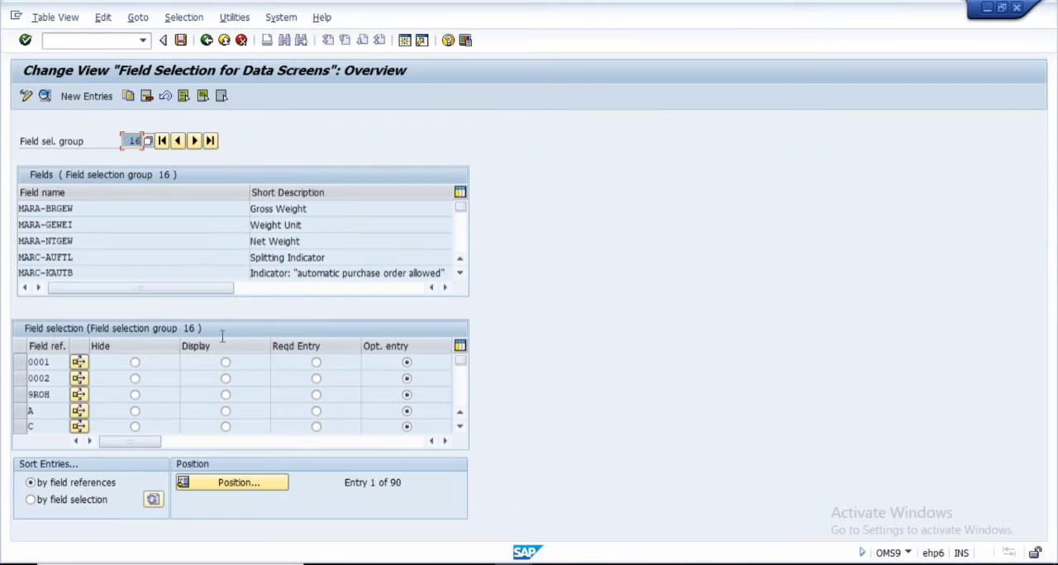
{"action": "left_click", "coordinate": [52, 361]}
{"action": "left_click_drag", "start_coordinate": [52, 361], "coordinate": [17, 363]}
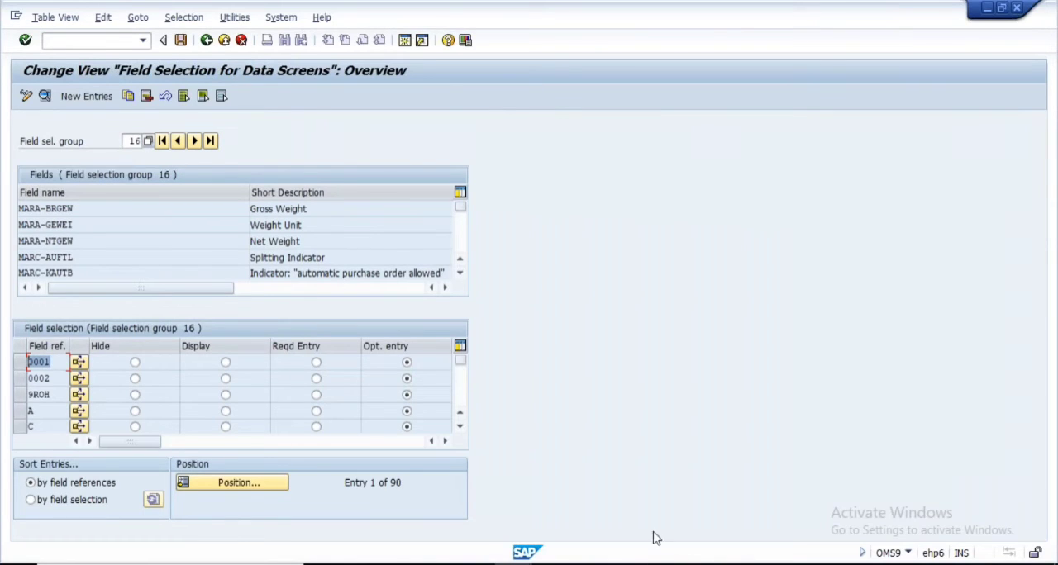
{"action": "left_click", "coordinate": [703, 564]}
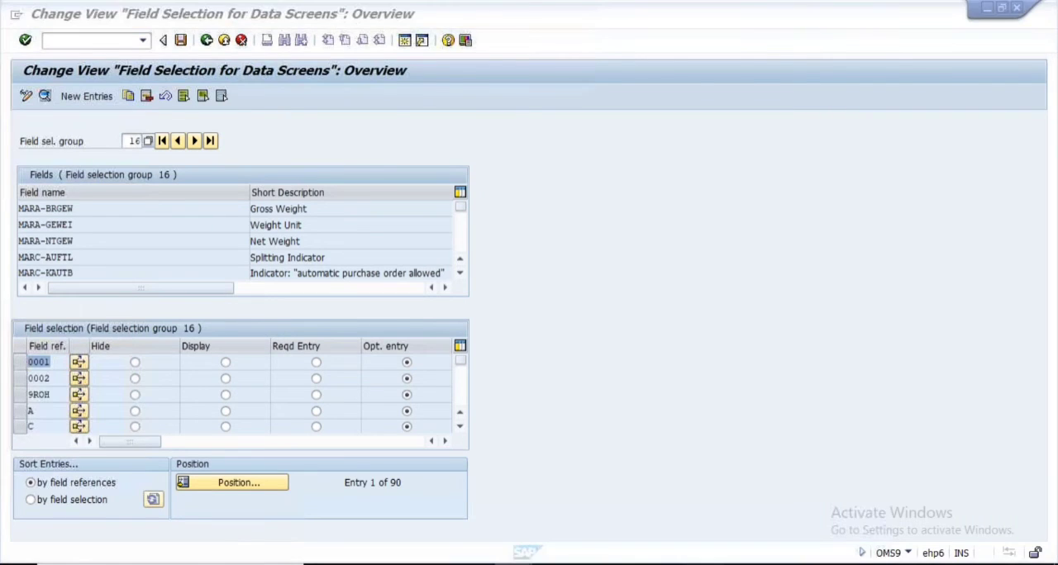
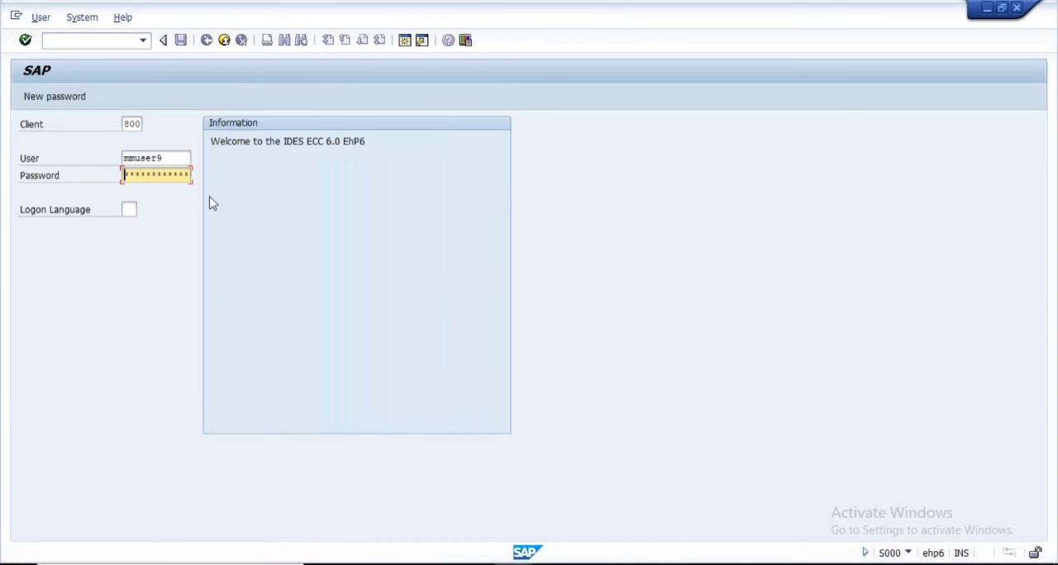
Log on to client 800 with the account password and confirm the multiple logon dialog
{"action": "type", "text": "********"}
{"action": "key", "text": "Return"}
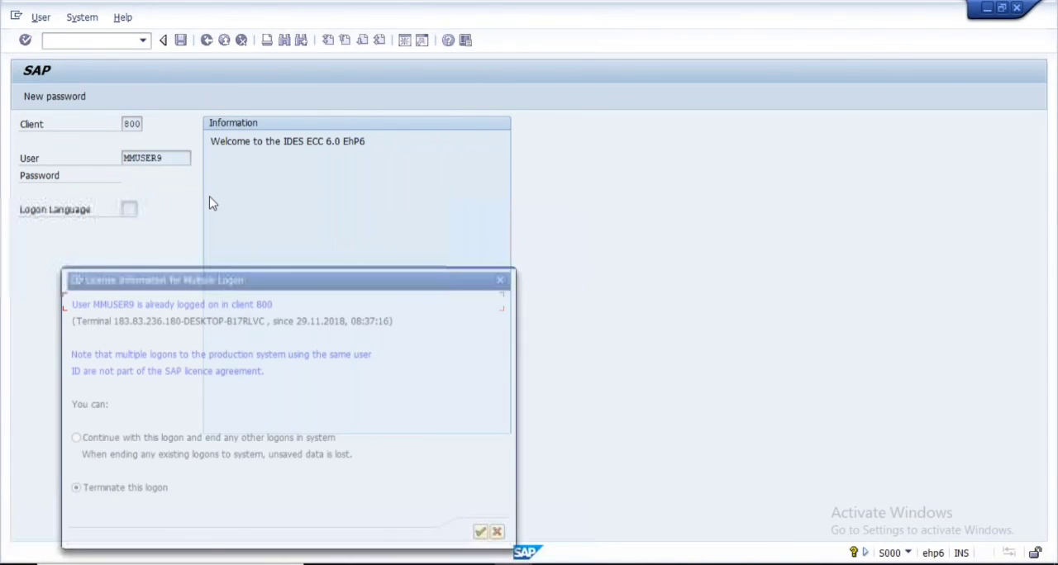
{"action": "left_click", "coordinate": [486, 536]}
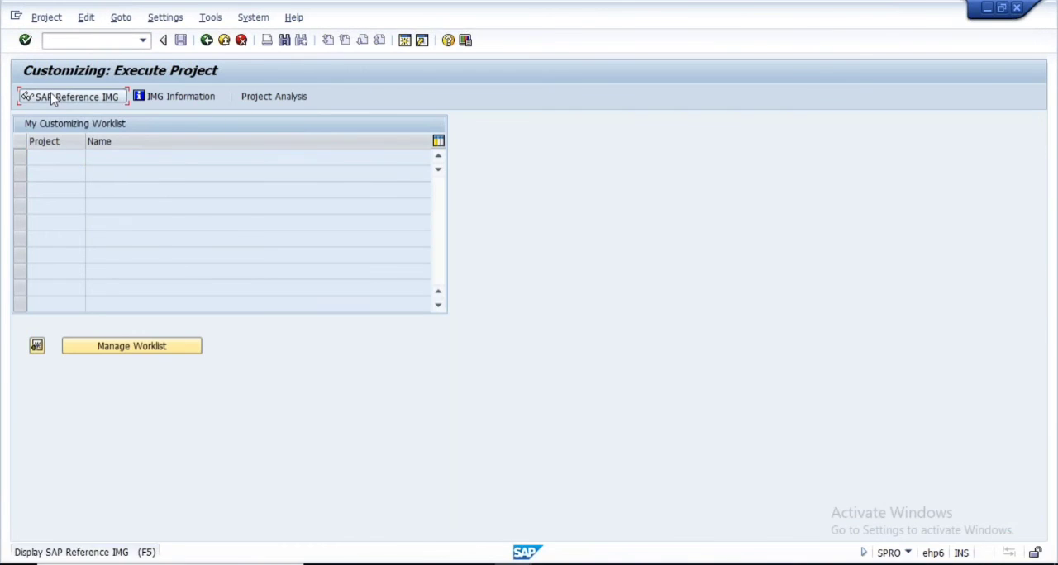
Open Define Lock-Relevant Fields under Logistics - General, Material Master, Field Selection in the SAP Reference IMG
{"action": "left_click", "coordinate": [52, 98]}
{"action": "scroll", "coordinate": [226, 331], "scroll_direction": "down", "scroll_amount": 7}
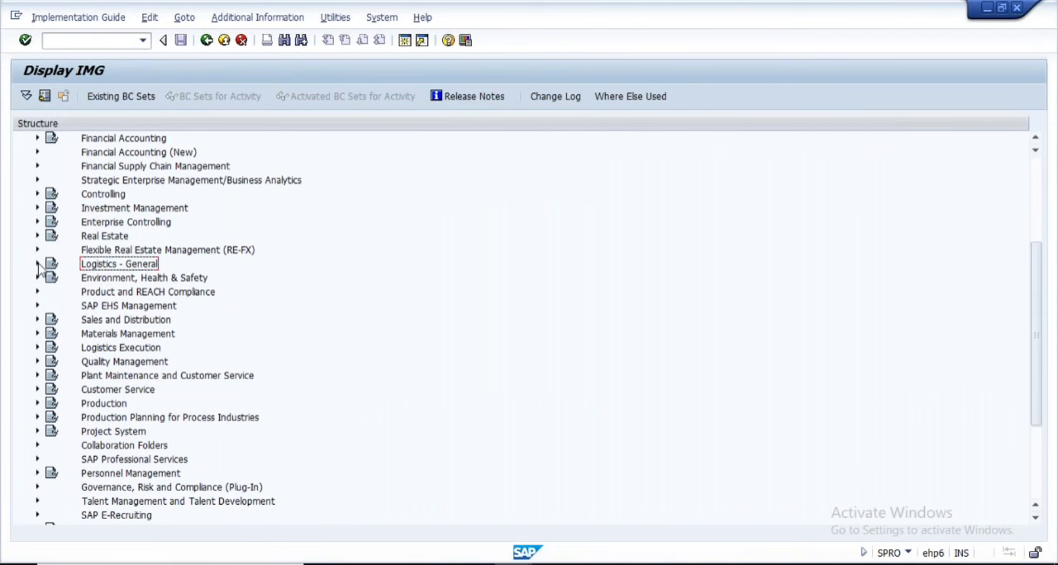
{"action": "left_click", "coordinate": [37, 266]}
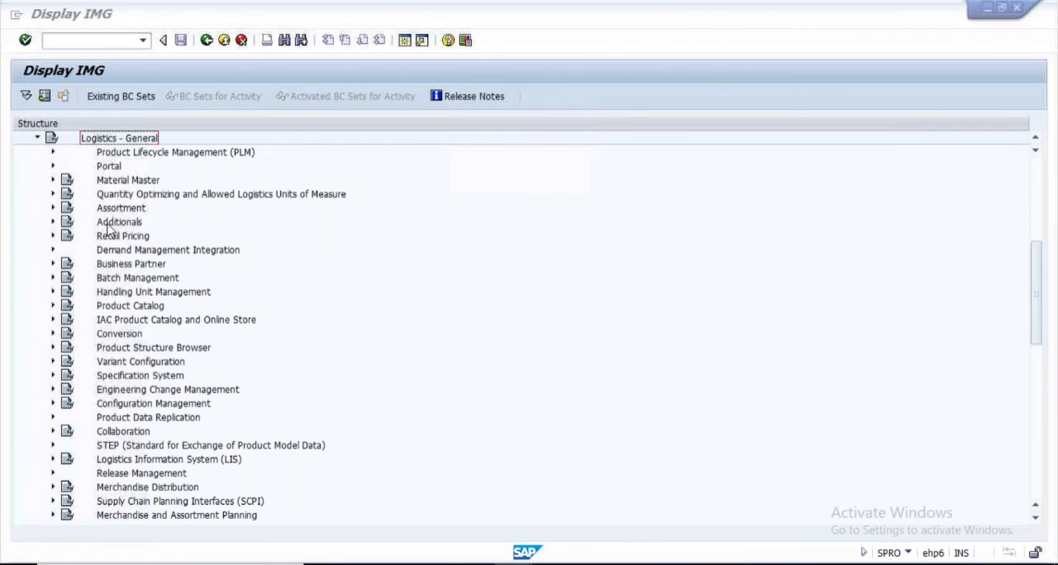
{"action": "left_click", "coordinate": [643, 353]}
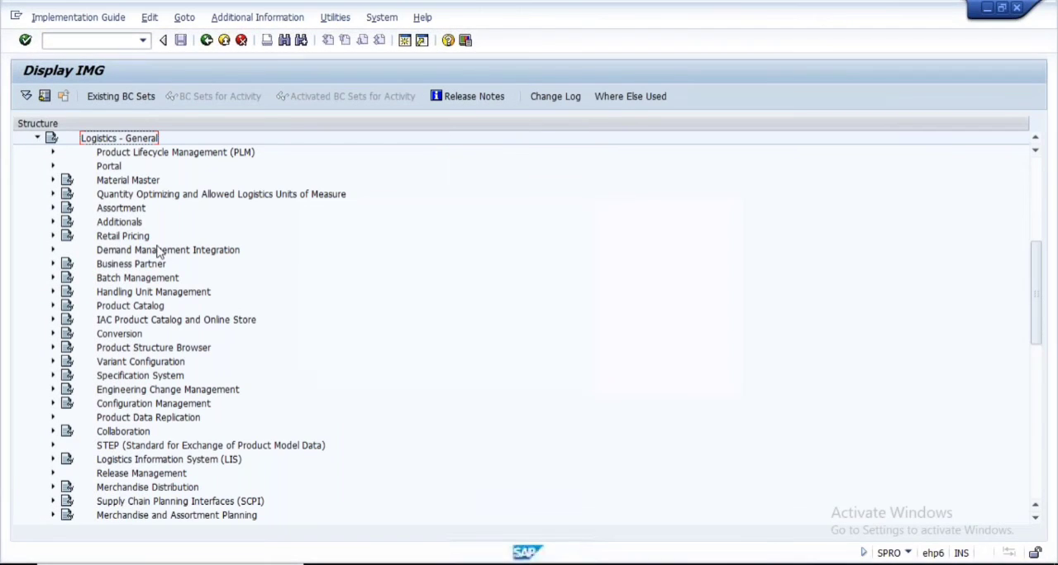
{"action": "left_click", "coordinate": [50, 181]}
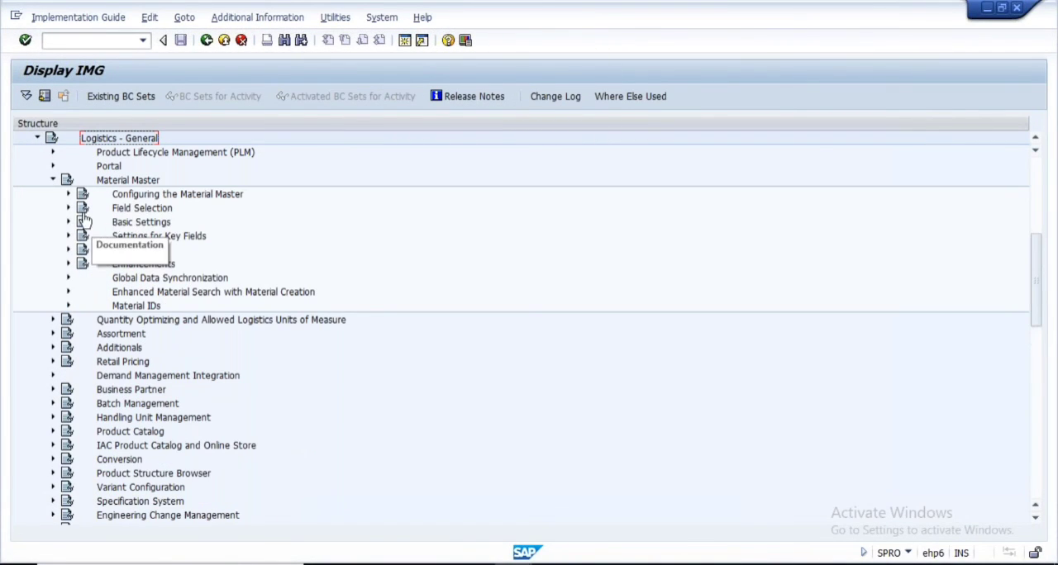
{"action": "left_click", "coordinate": [68, 194]}
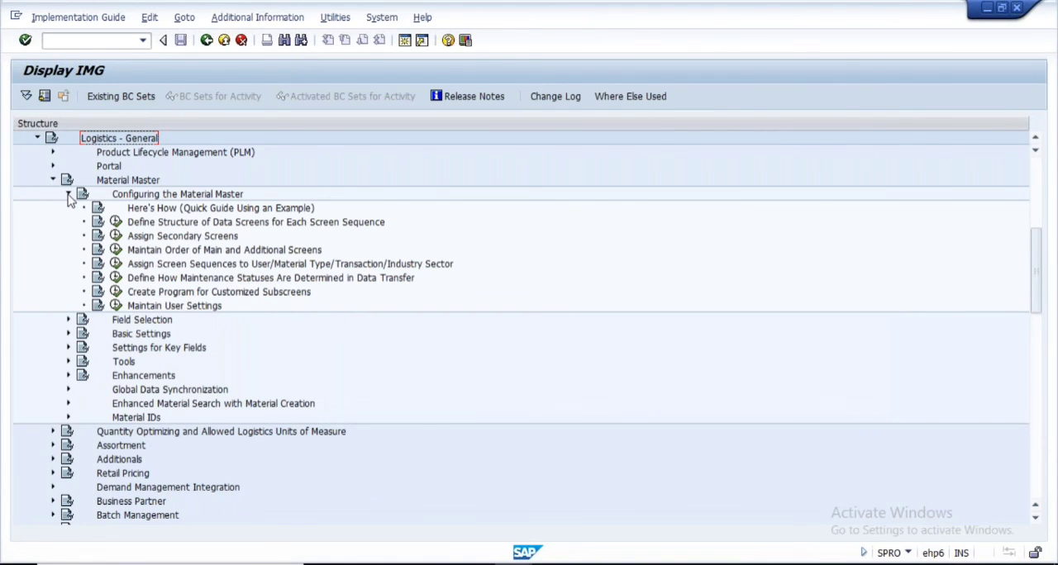
{"action": "left_click", "coordinate": [68, 194]}
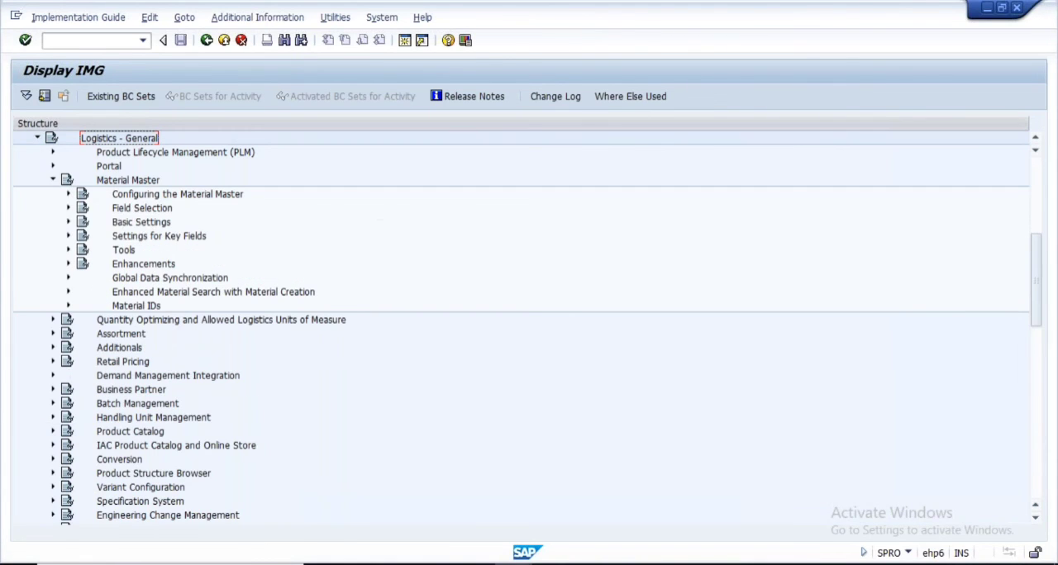
{"action": "left_click", "coordinate": [68, 209]}
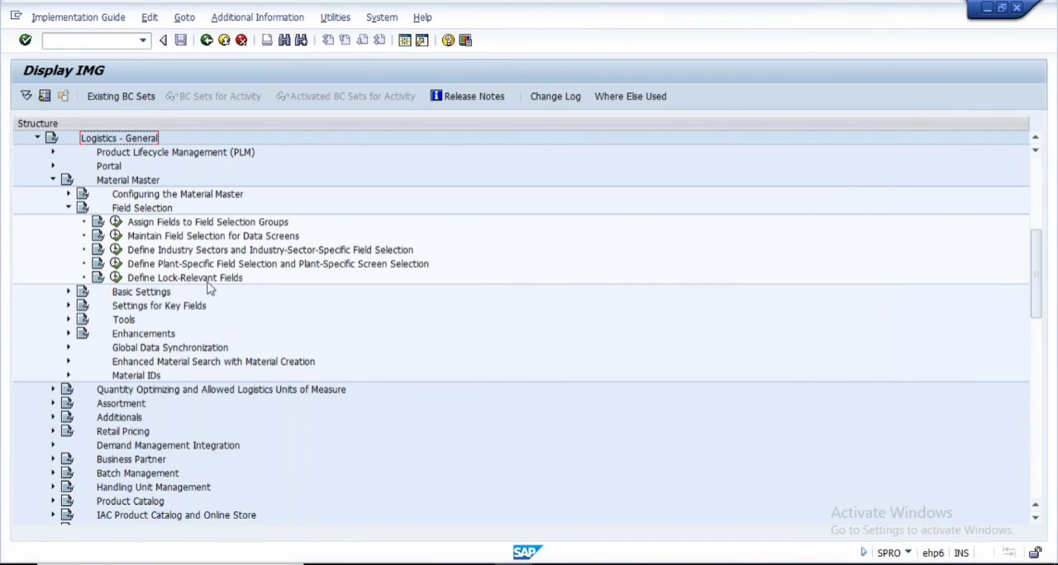
{"action": "left_click", "coordinate": [115, 278]}
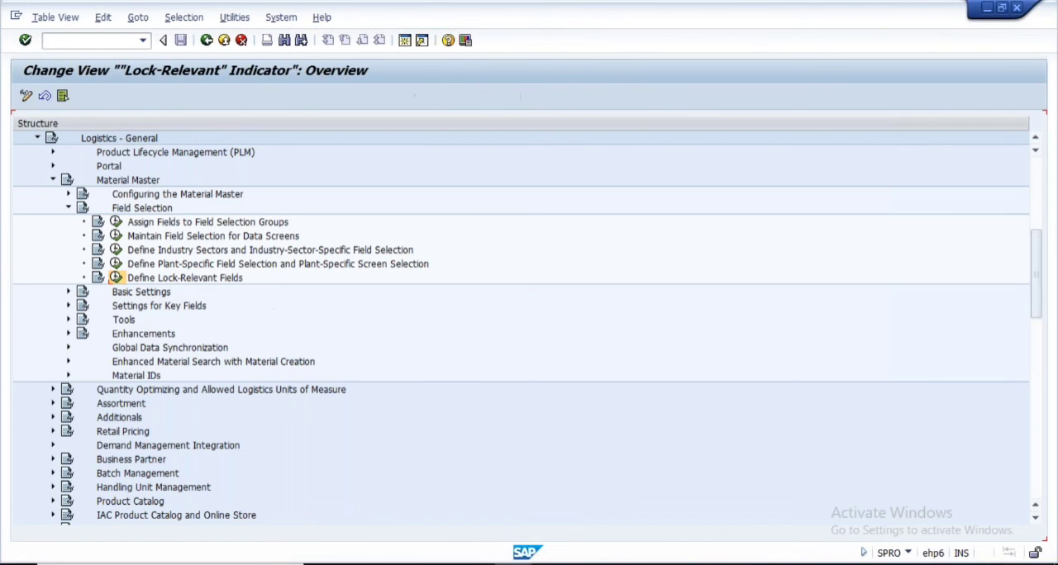
Examine the material master fields and their lock-relevant indicators in the overview, including the MARA fields such as Gross Weight
{"action": "scroll", "coordinate": [206, 263], "scroll_direction": "down", "scroll_amount": 11}
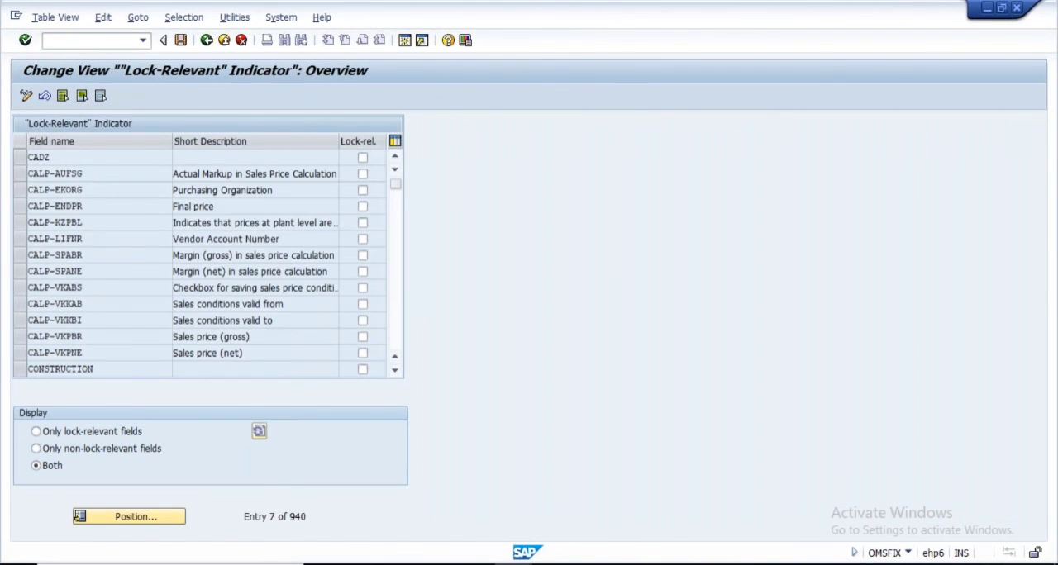
{"action": "scroll", "coordinate": [393, 339], "scroll_direction": "down", "scroll_amount": 20}
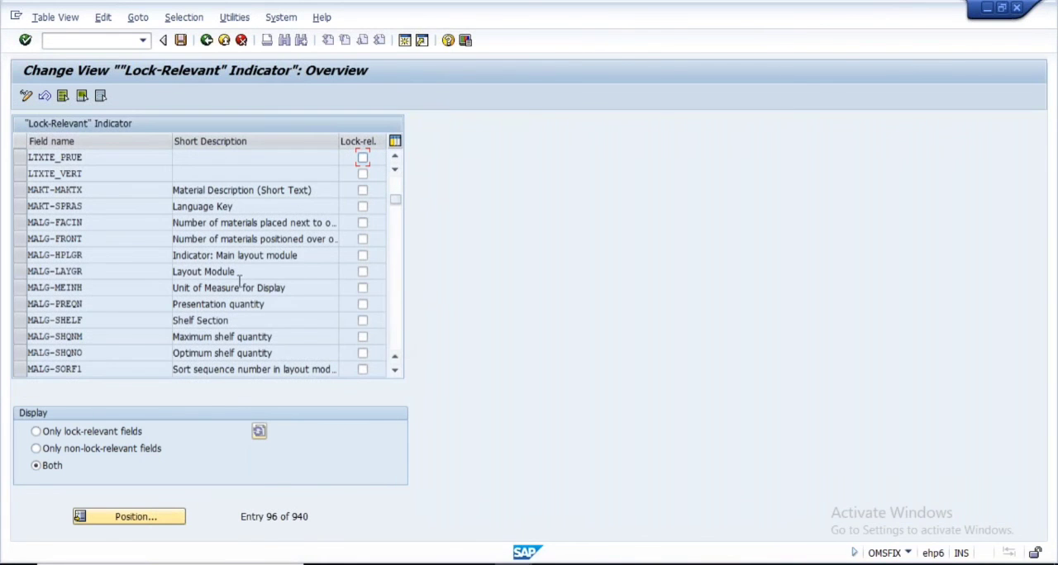
{"action": "scroll", "coordinate": [157, 264], "scroll_direction": "down", "scroll_amount": 3}
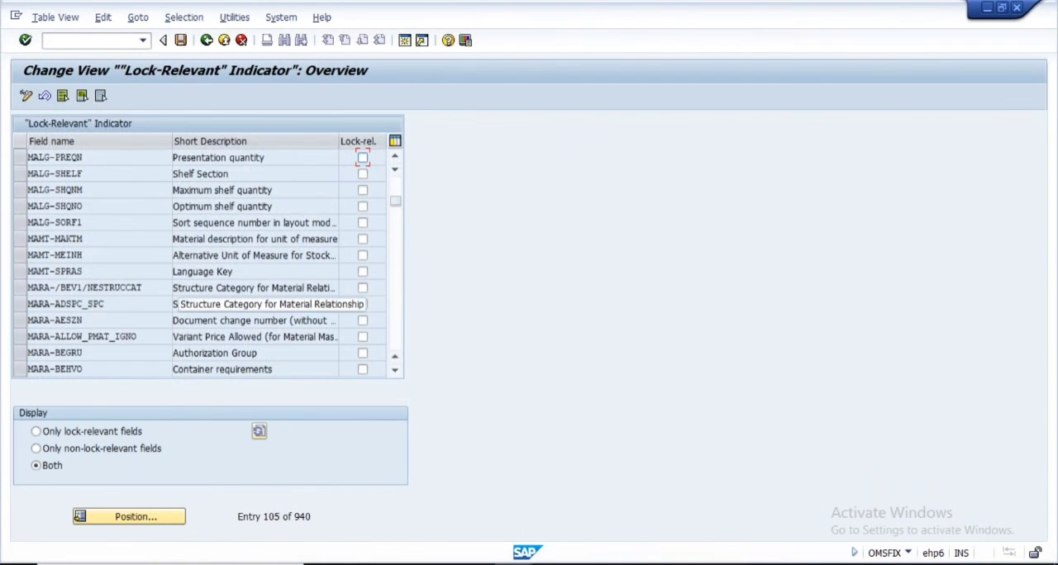
{"action": "scroll", "coordinate": [248, 290], "scroll_direction": "down", "scroll_amount": 1}
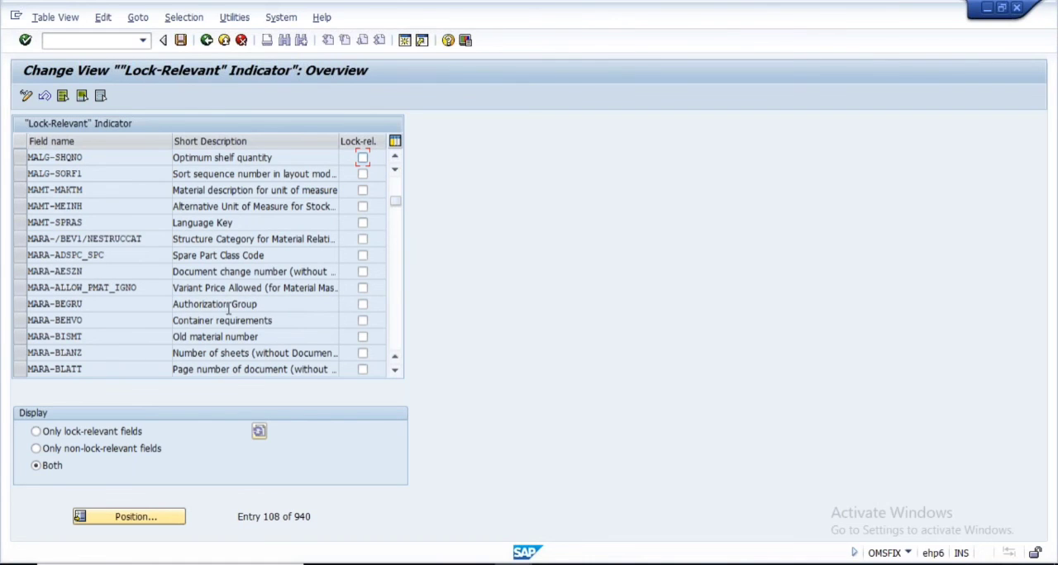
{"action": "scroll", "coordinate": [228, 309], "scroll_direction": "down", "scroll_amount": 1}
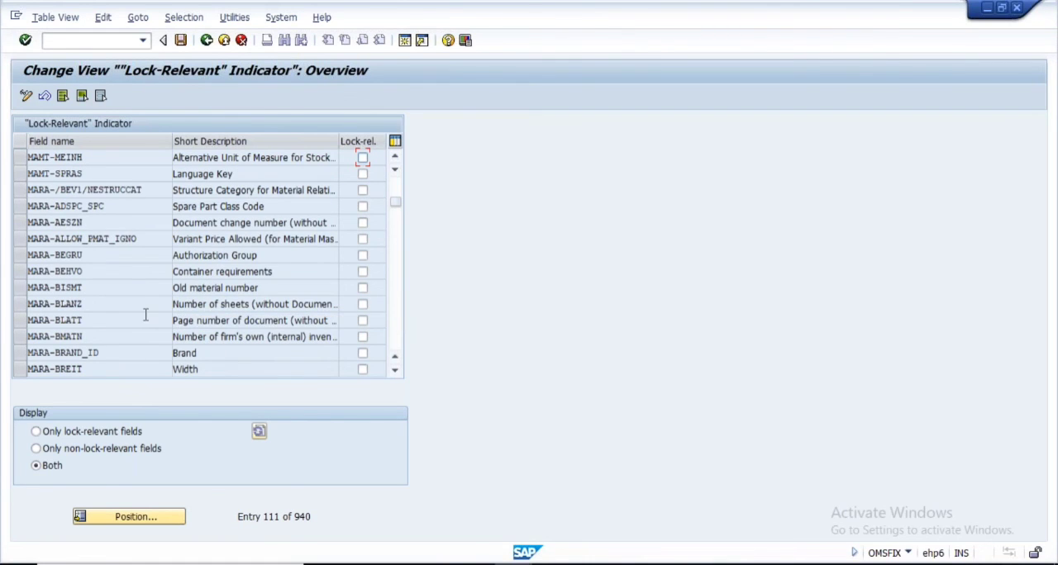
{"action": "scroll", "coordinate": [146, 310], "scroll_direction": "down", "scroll_amount": 1}
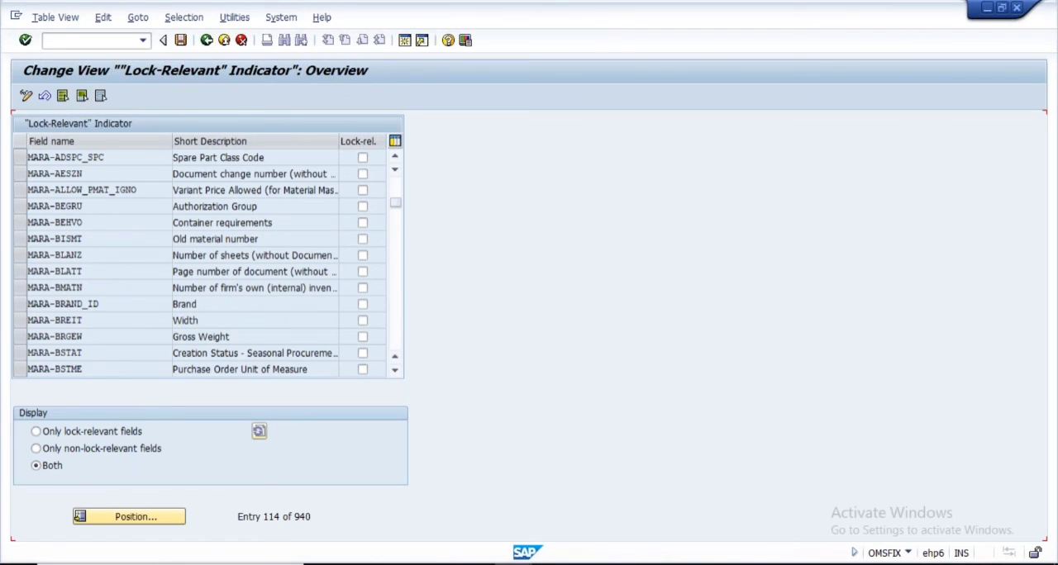
{"action": "scroll", "coordinate": [263, 309], "scroll_direction": "down", "scroll_amount": 1}
{"action": "scroll", "coordinate": [263, 314], "scroll_direction": "down", "scroll_amount": 1}
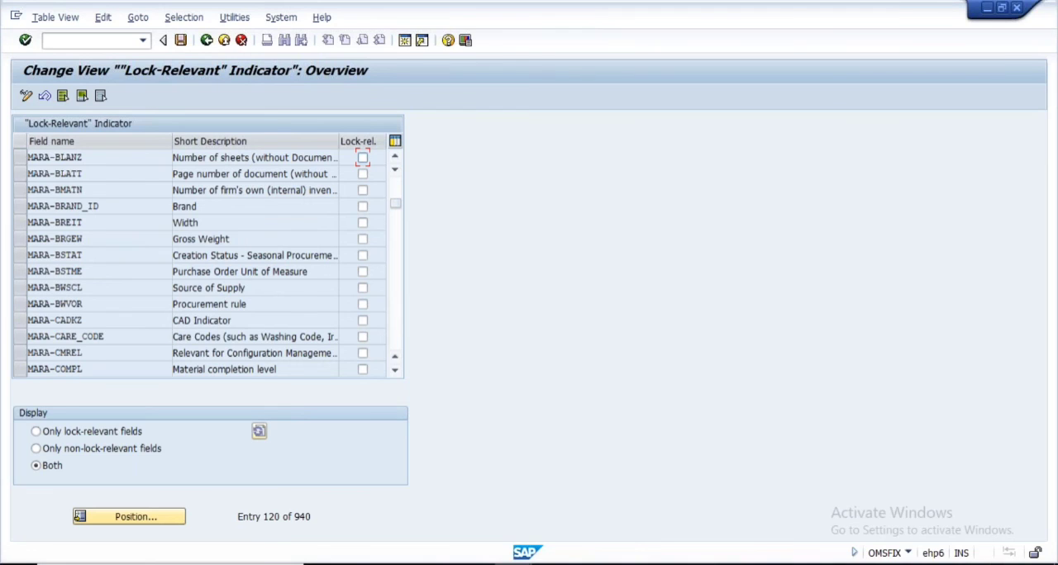
{"action": "scroll", "coordinate": [263, 314], "scroll_direction": "down", "scroll_amount": 1}
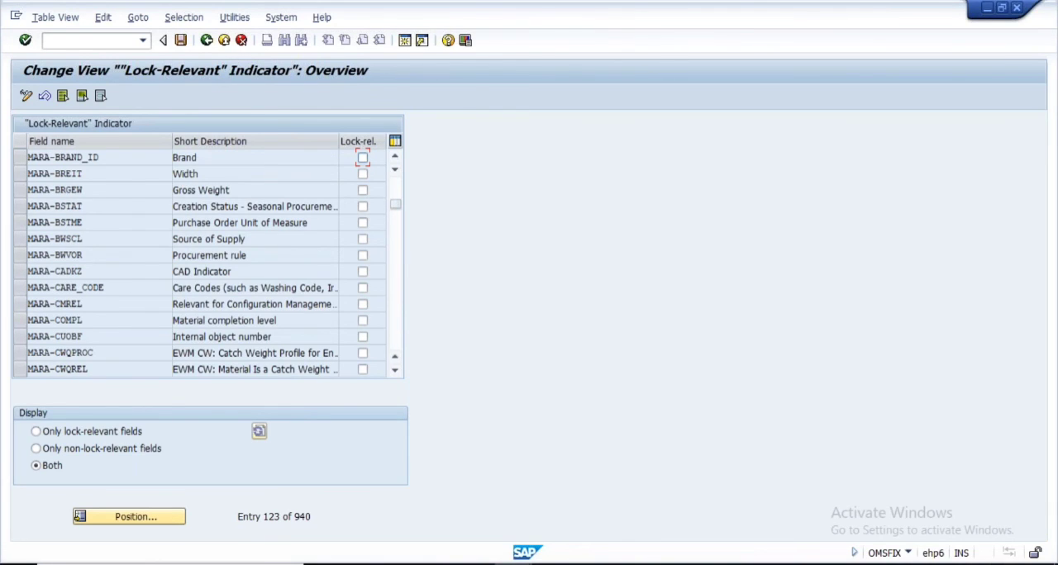
{"action": "left_click", "coordinate": [529, 326]}
{"action": "scroll", "coordinate": [207, 263], "scroll_direction": "down", "scroll_amount": 2}
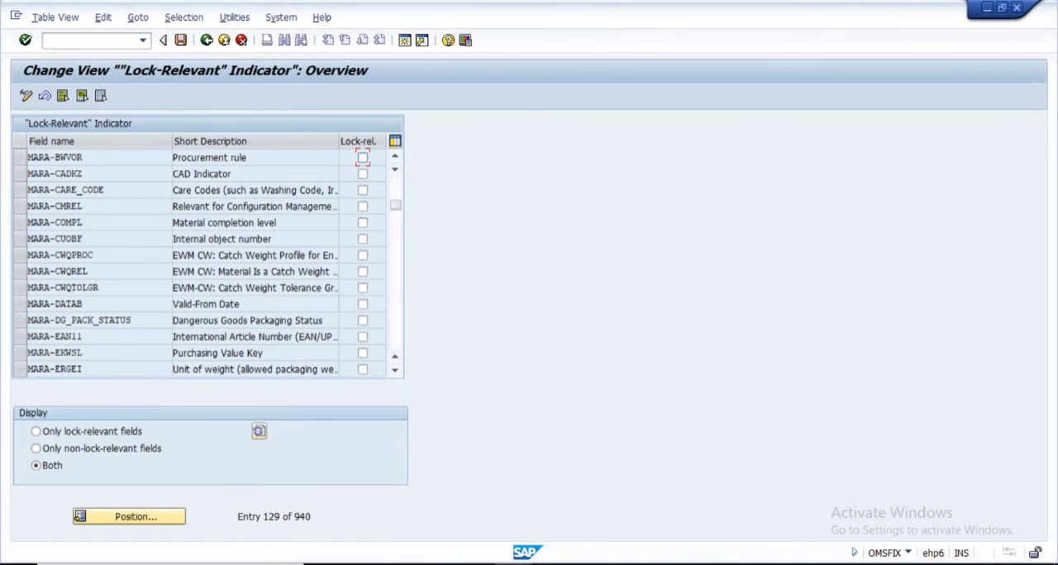
{"action": "scroll", "coordinate": [206, 263], "scroll_direction": "down", "scroll_amount": 2}
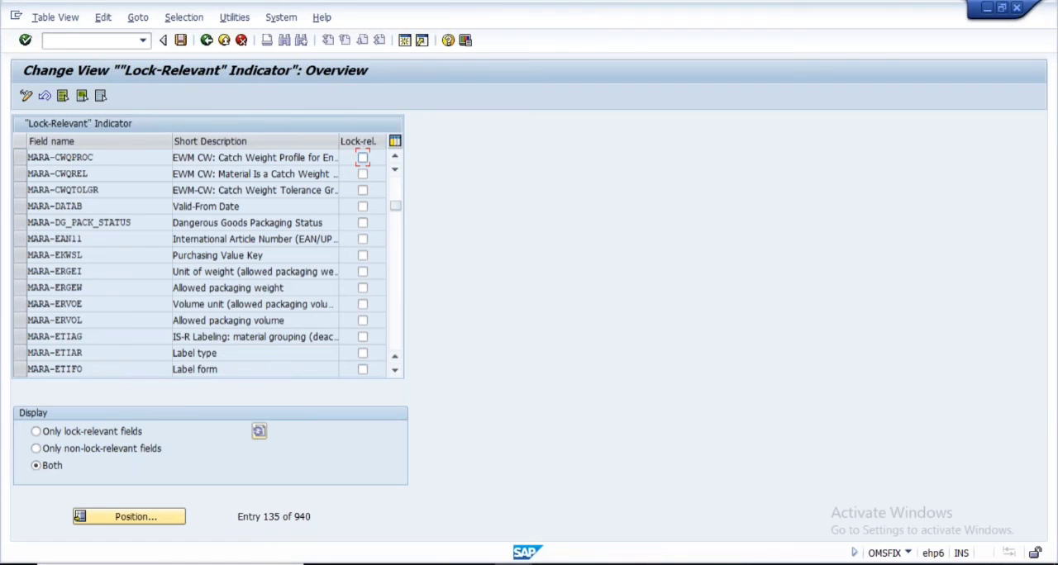
{"action": "scroll", "coordinate": [207, 263], "scroll_direction": "down", "scroll_amount": 2}
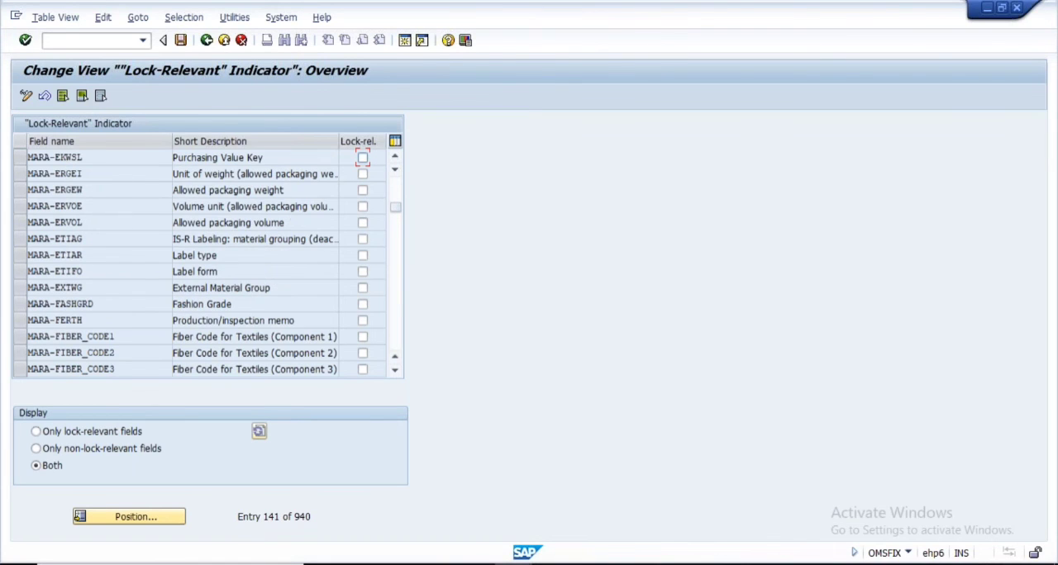
{"action": "scroll", "coordinate": [261, 275], "scroll_direction": "down", "scroll_amount": 1}
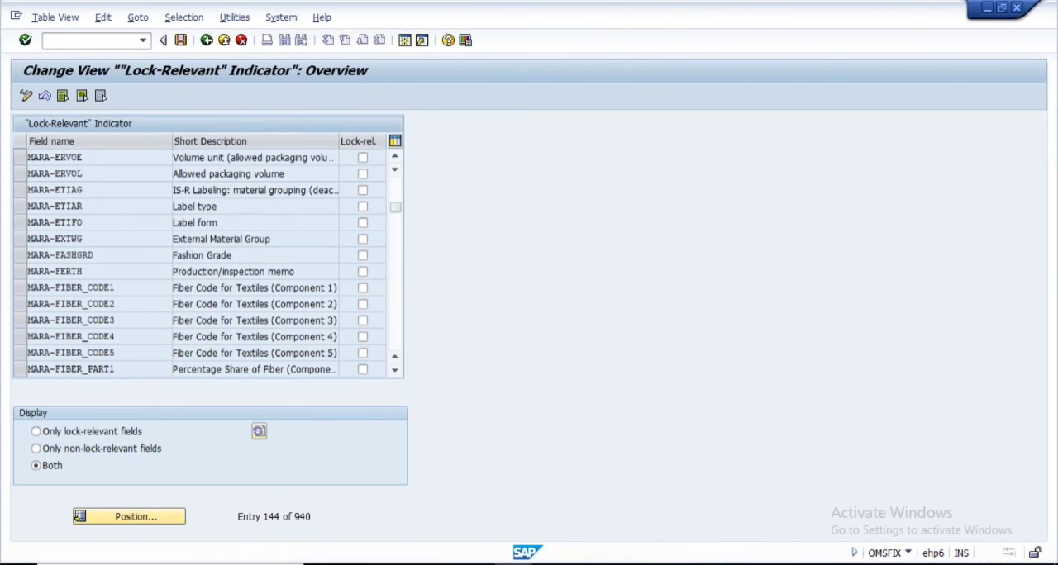
{"action": "scroll", "coordinate": [261, 275], "scroll_direction": "down", "scroll_amount": 1}
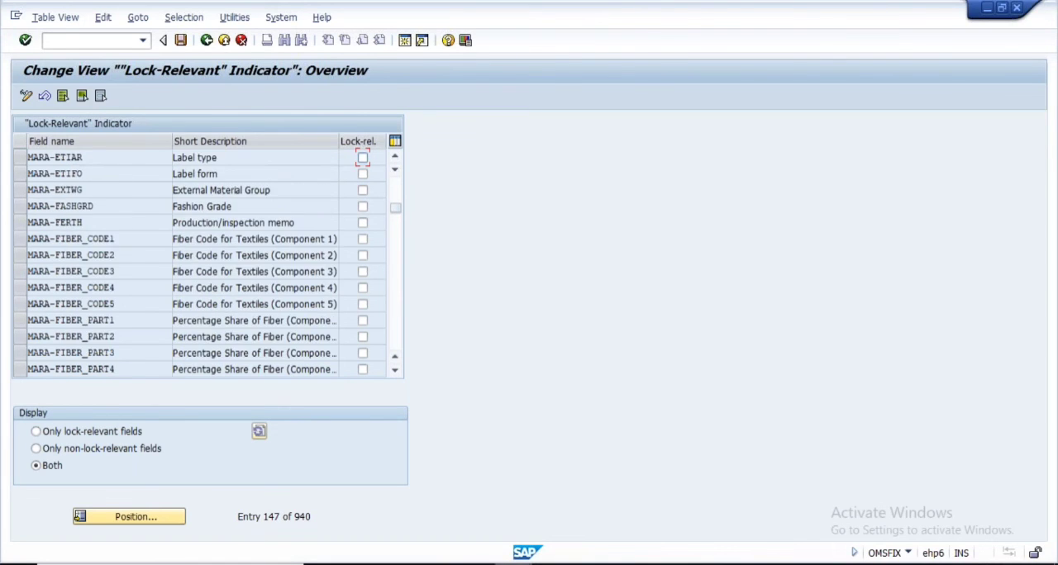
Open material 8064 for change (MM02) in a new session with the Basic Data 1 view
{"action": "left_click", "coordinate": [405, 40]}
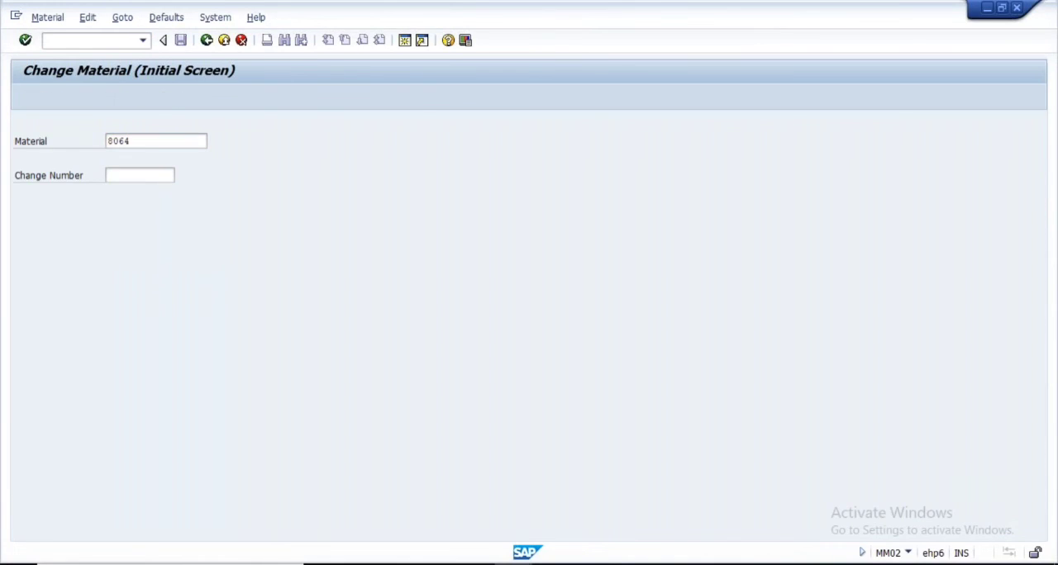
{"action": "key", "text": "Return"}
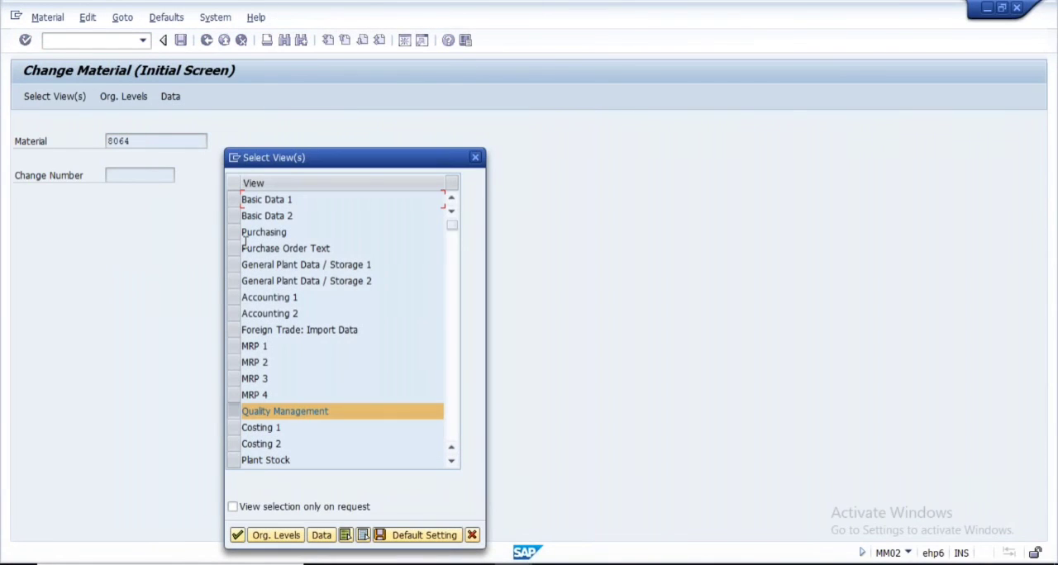
{"action": "left_click", "coordinate": [236, 409]}
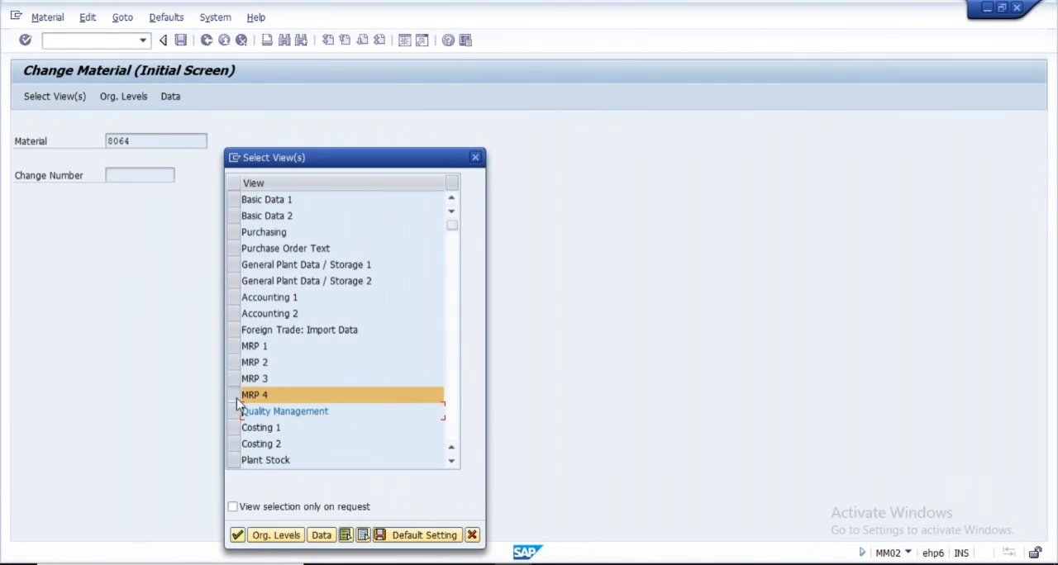
{"action": "left_click", "coordinate": [235, 200]}
{"action": "left_click", "coordinate": [237, 536]}
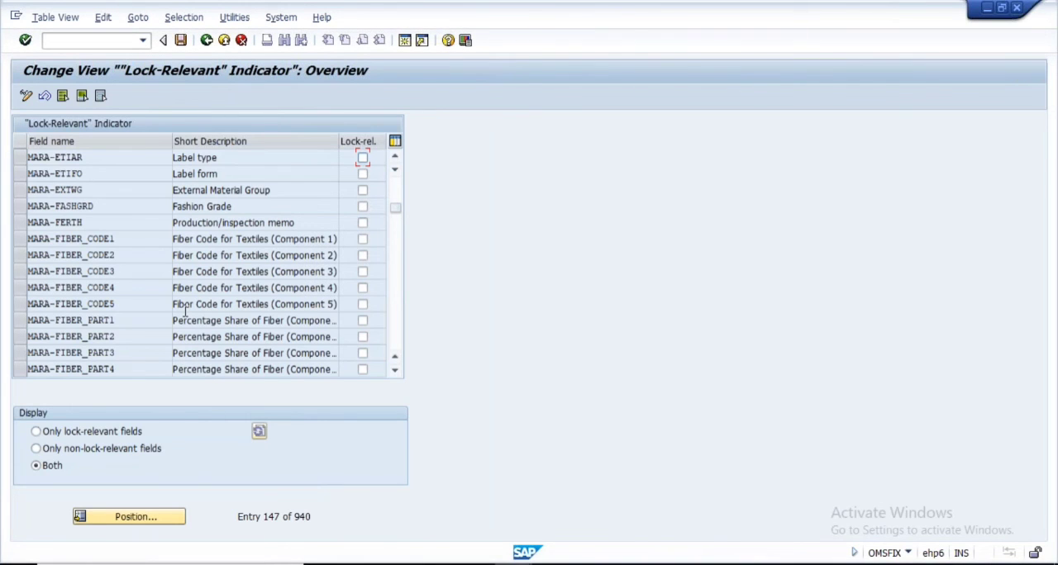
Begin positioning the lock-relevant field list by entering the field name prefix mara-
{"action": "left_click", "coordinate": [152, 519]}
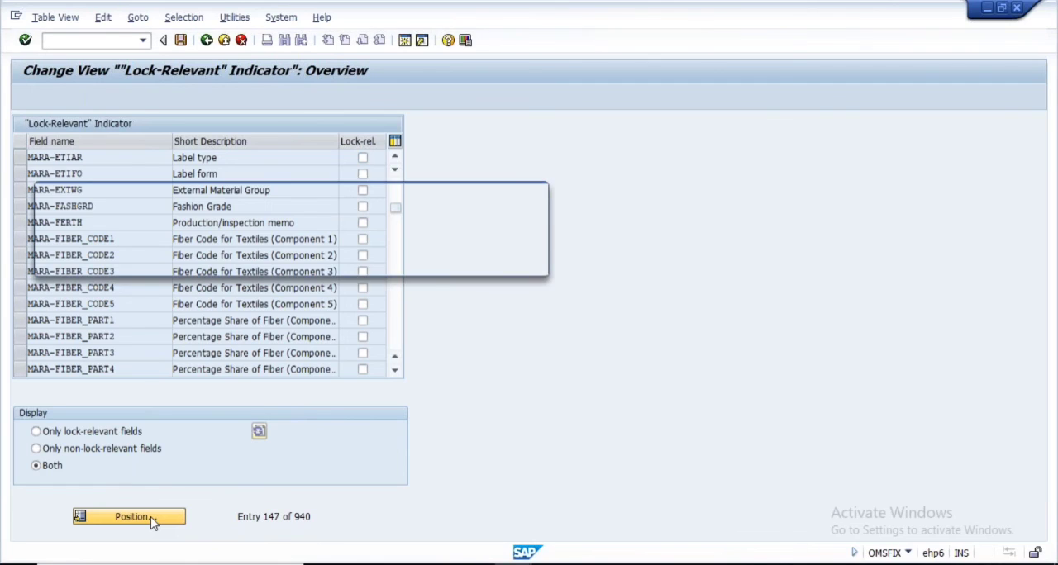
{"action": "type", "text": "mara-"}
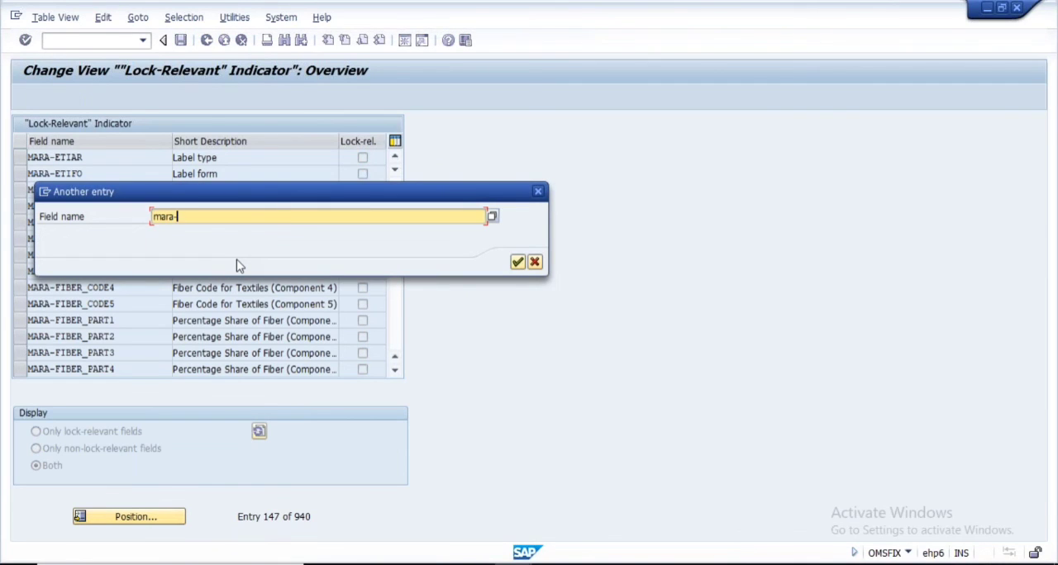
{"action": "type", "text": "Field Referenc"}
{"action": "key", "text": "BackSpace"}
{"action": "key", "text": "BackSpace"}
{"action": "key", "text": "BackSpace"}
{"action": "key", "text": "BackSpace"}
{"action": "key", "text": "BackSpace"}
{"action": "key", "text": "BackSpace"}
{"action": "key", "text": "BackSpace"}
{"action": "key", "text": "BackSpace"}
{"action": "key", "text": "BackSpace"}
{"action": "key", "text": "BackSpace"}
{"action": "key", "text": "BackSpace"}
{"action": "key", "text": "BackSpace"}
{"action": "key", "text": "BackSpace"}
{"action": "key", "text": "BackSpace"}
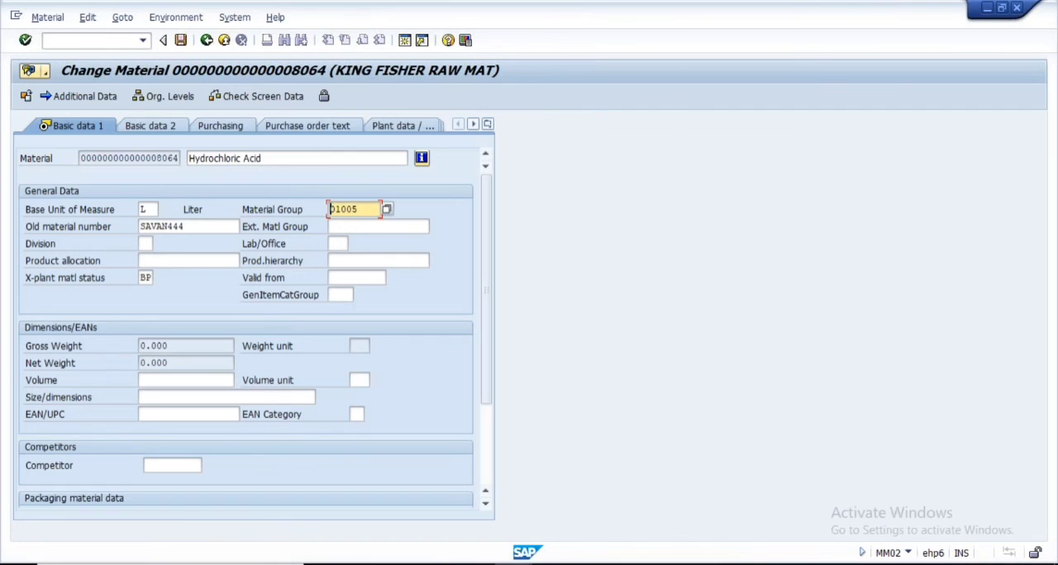
Copy the field name MATKL from the Material Group field's technical information and close the help windows
{"action": "key", "text": "F1"}
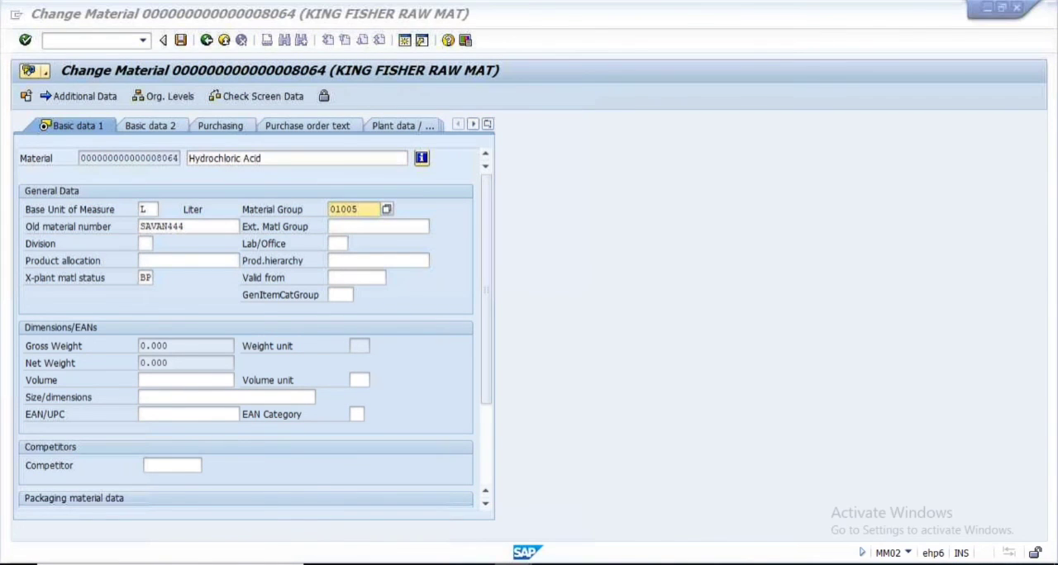
{"action": "mouse_move", "coordinate": [513, 564]}
{"action": "left_click", "coordinate": [624, 508]}
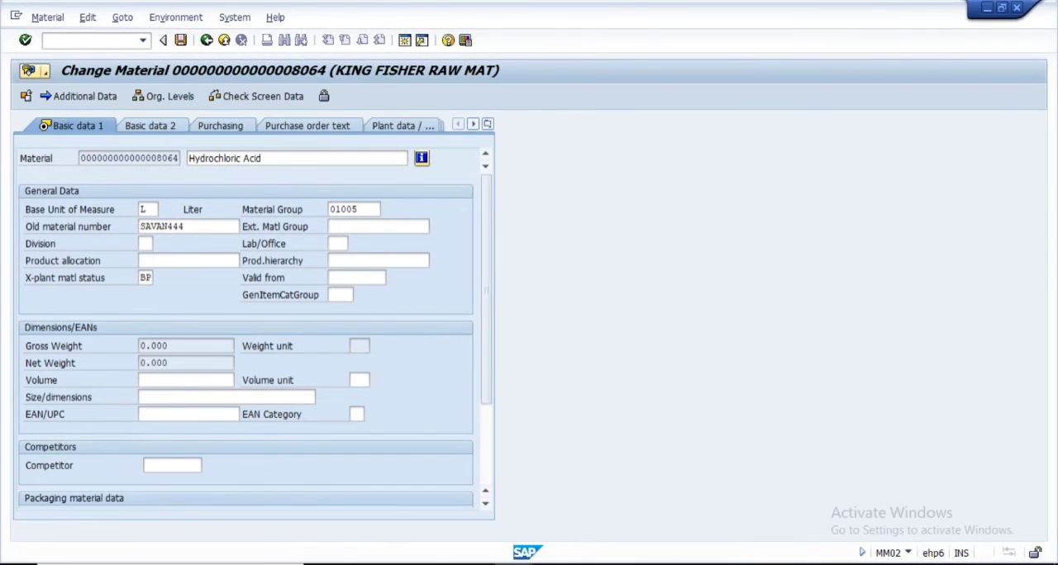
{"action": "key", "text": "F9"}
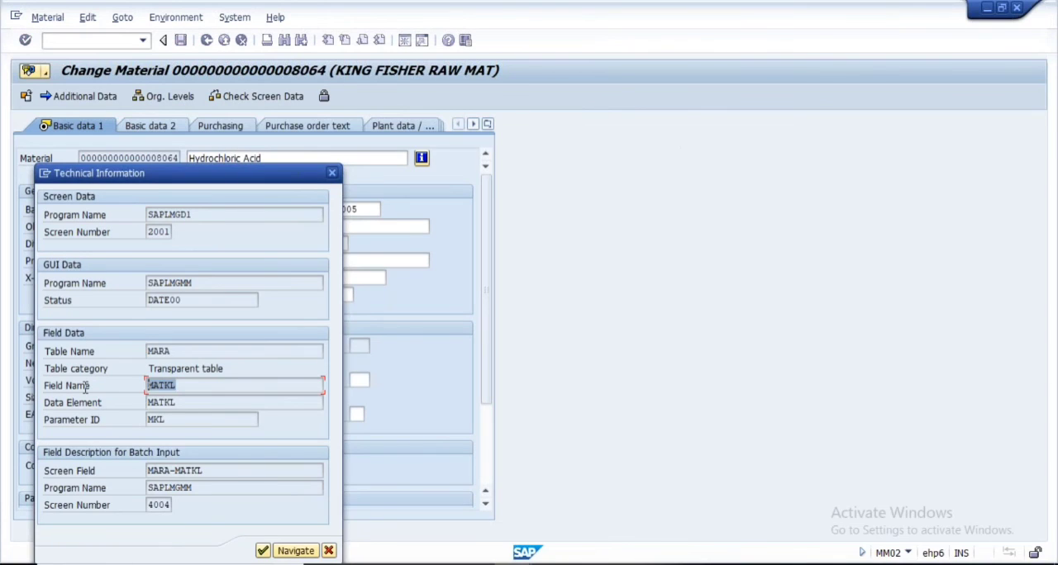
{"action": "key", "text": "ctrl+c"}
{"action": "left_click", "coordinate": [332, 552]}
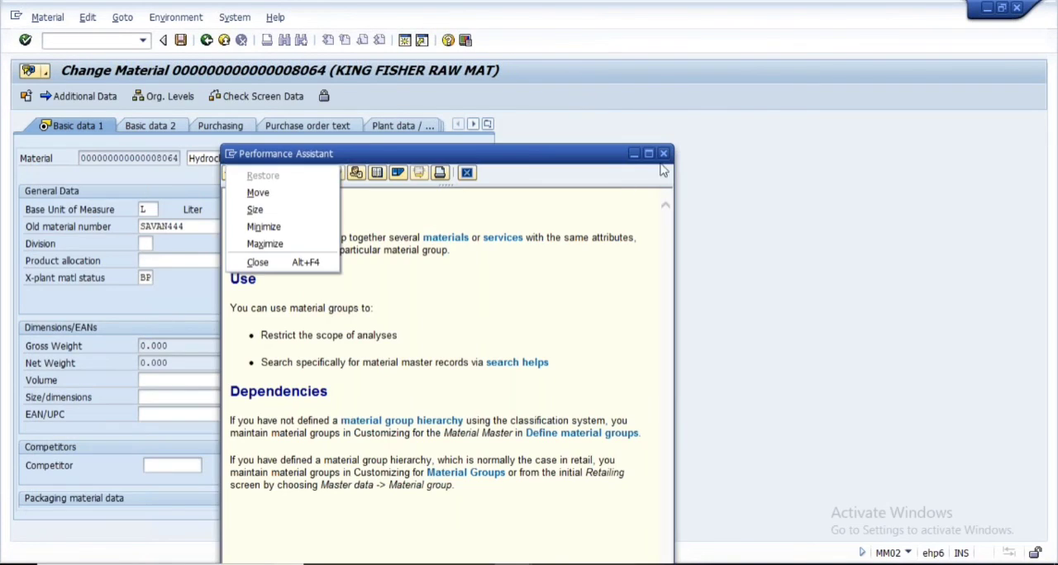
{"action": "left_click", "coordinate": [663, 154]}
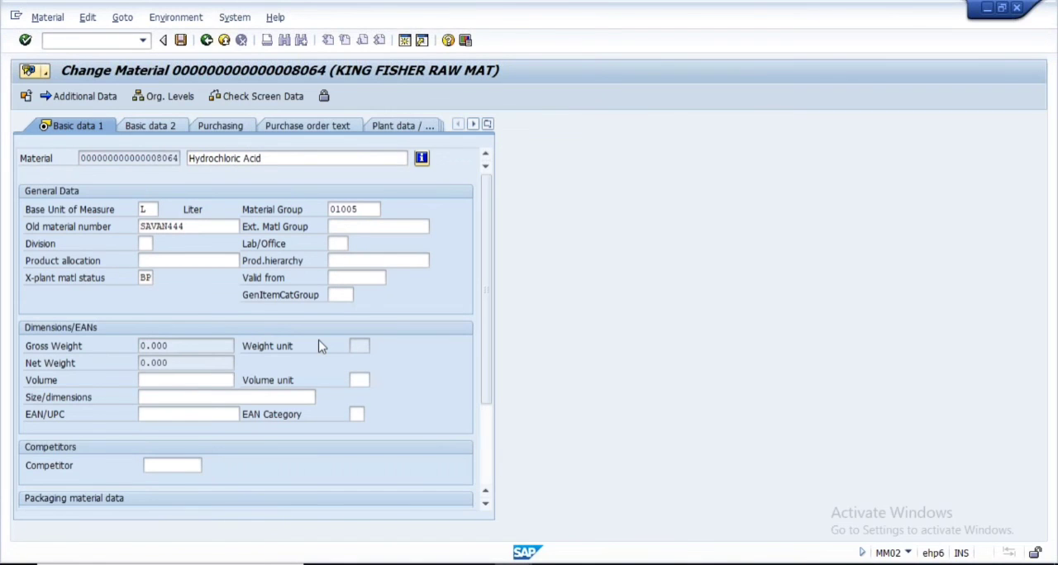
Position the lock-relevant field list at MARA-MATKL, mark Material Group as lock-relevant, and save the setting
{"action": "key", "text": "alt+Tab"}
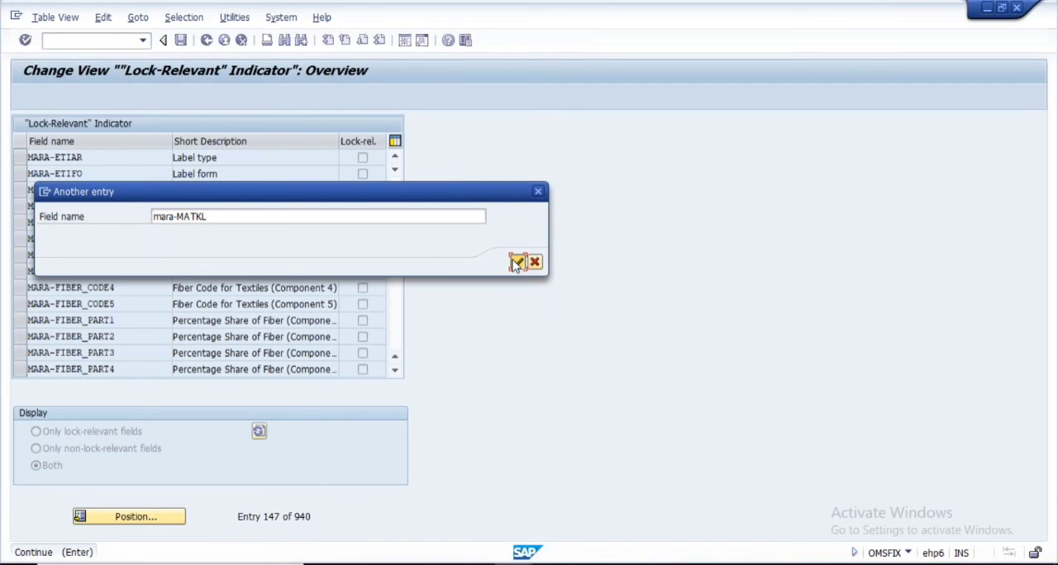
{"action": "left_click", "coordinate": [517, 263]}
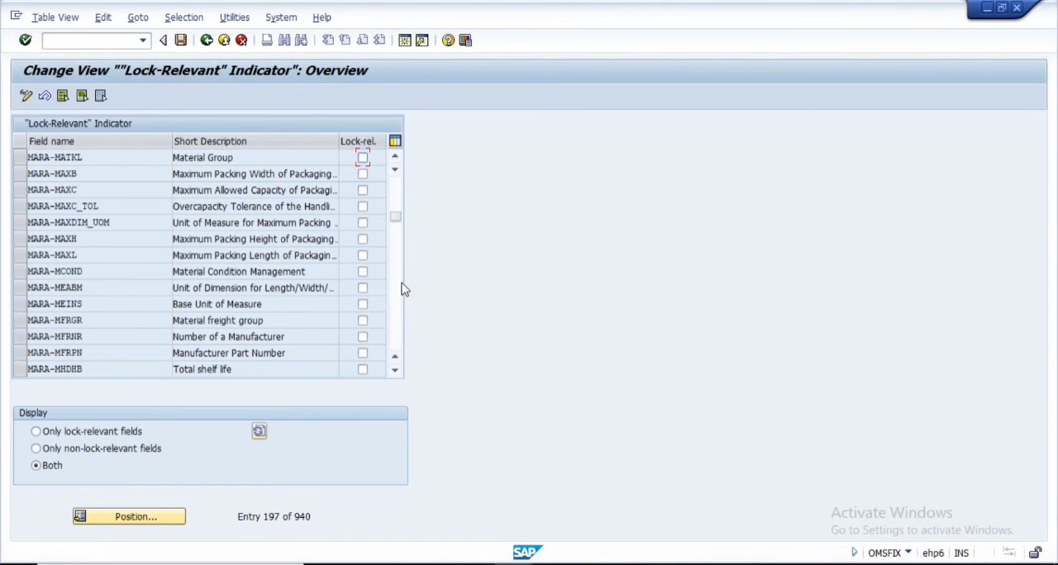
{"action": "left_click", "coordinate": [362, 157]}
{"action": "key", "text": "ctrl+s"}
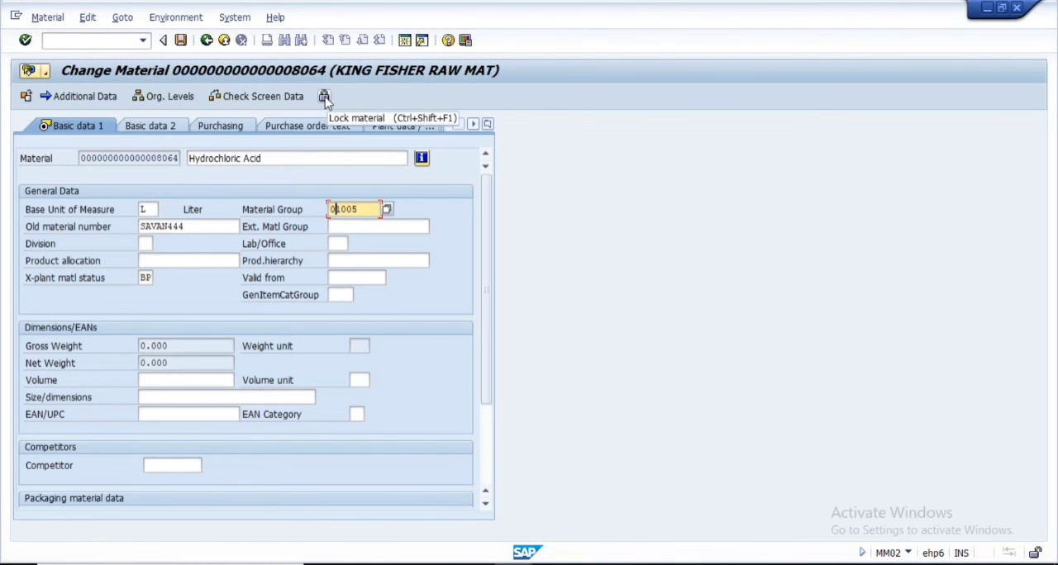
Lock material 8064 with MARA-MATKL as its lock-relevant field and save the locked material
{"action": "left_click", "coordinate": [323, 96]}
{"action": "left_click", "coordinate": [324, 98]}
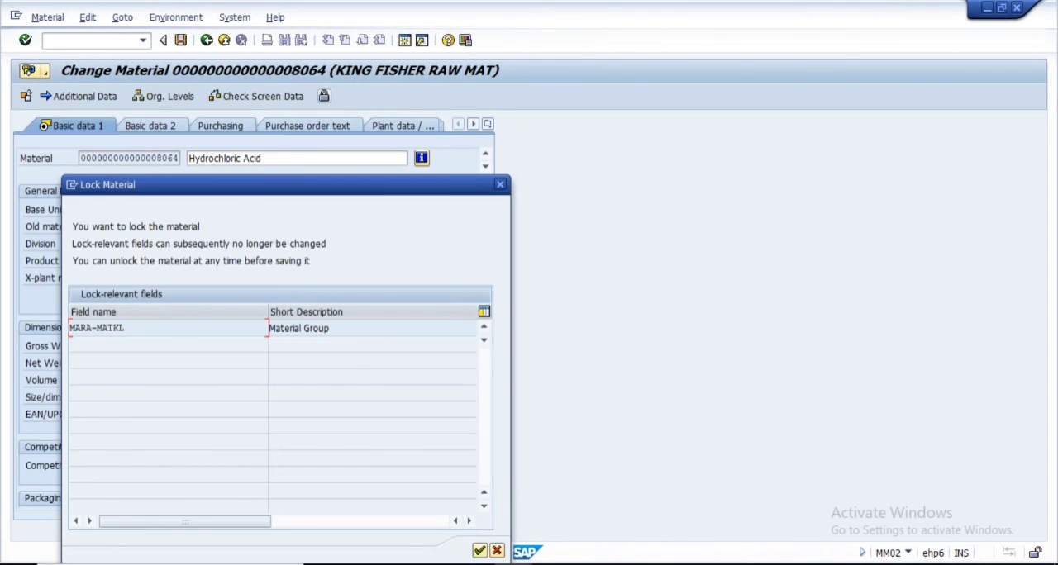
{"action": "left_click", "coordinate": [132, 328]}
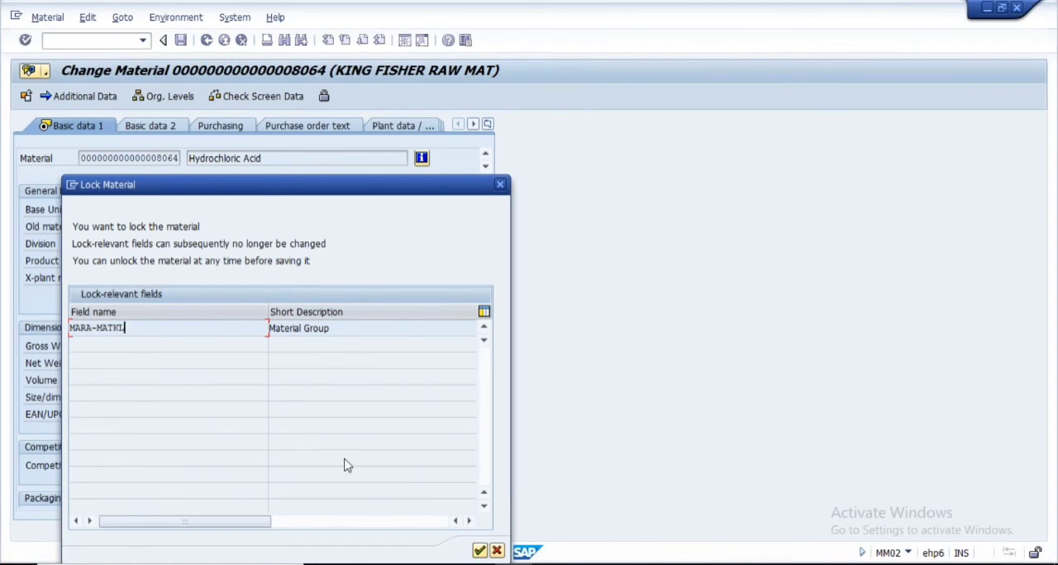
{"action": "left_click", "coordinate": [479, 552]}
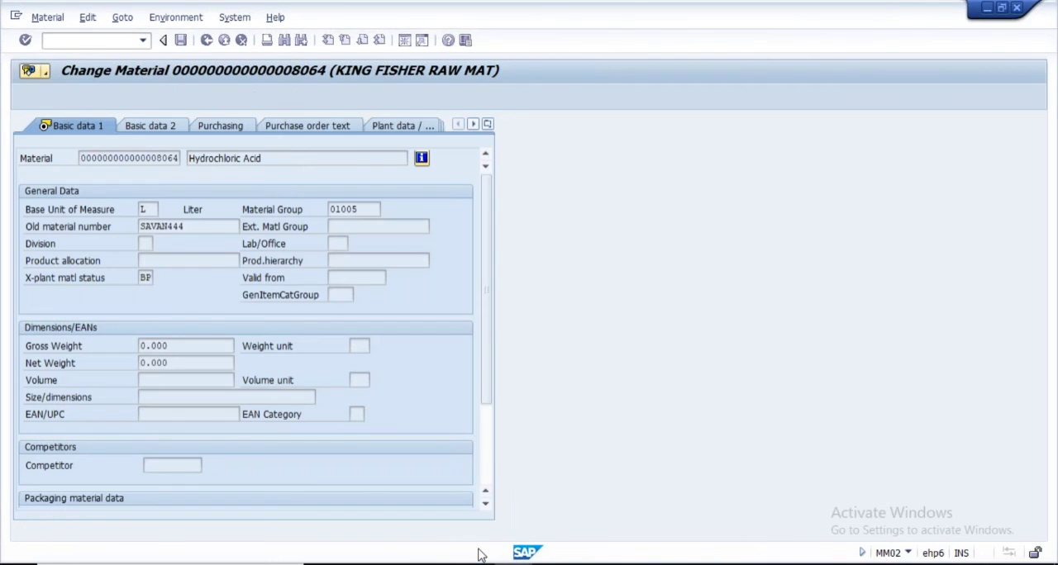
{"action": "left_click", "coordinate": [180, 39]}
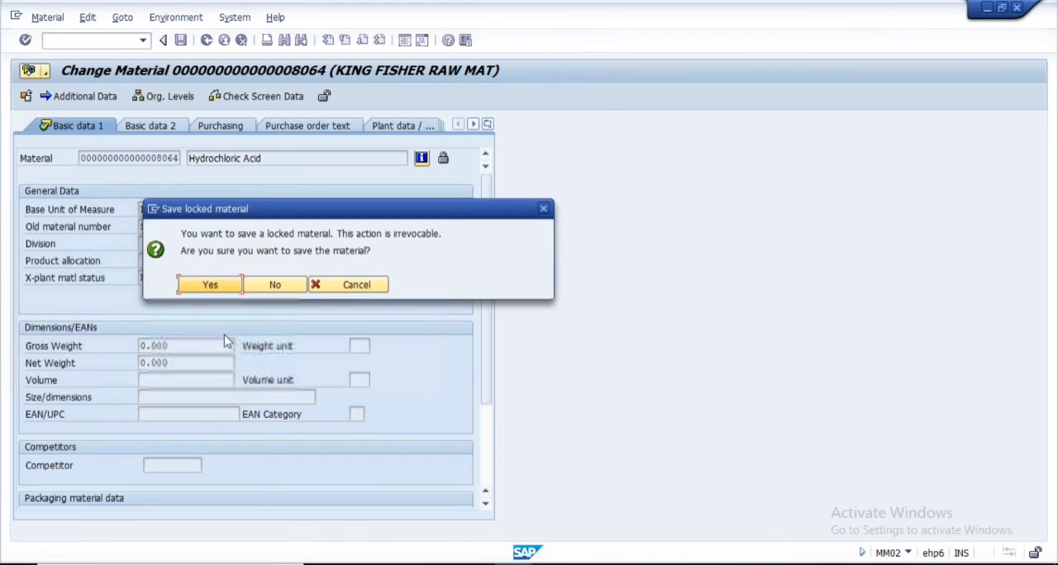
{"action": "left_click", "coordinate": [209, 285]}
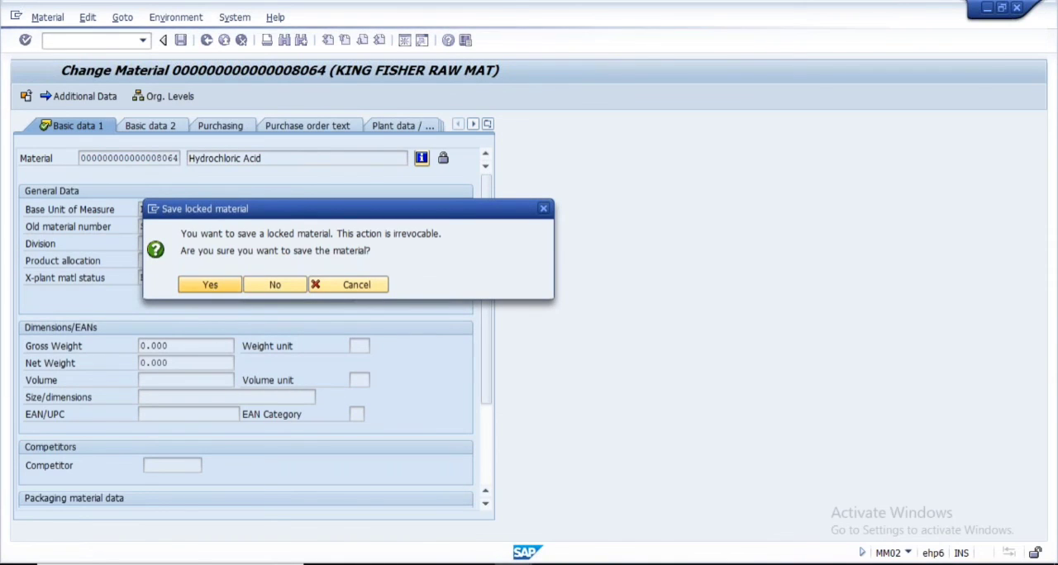
{"action": "key", "text": "Return"}
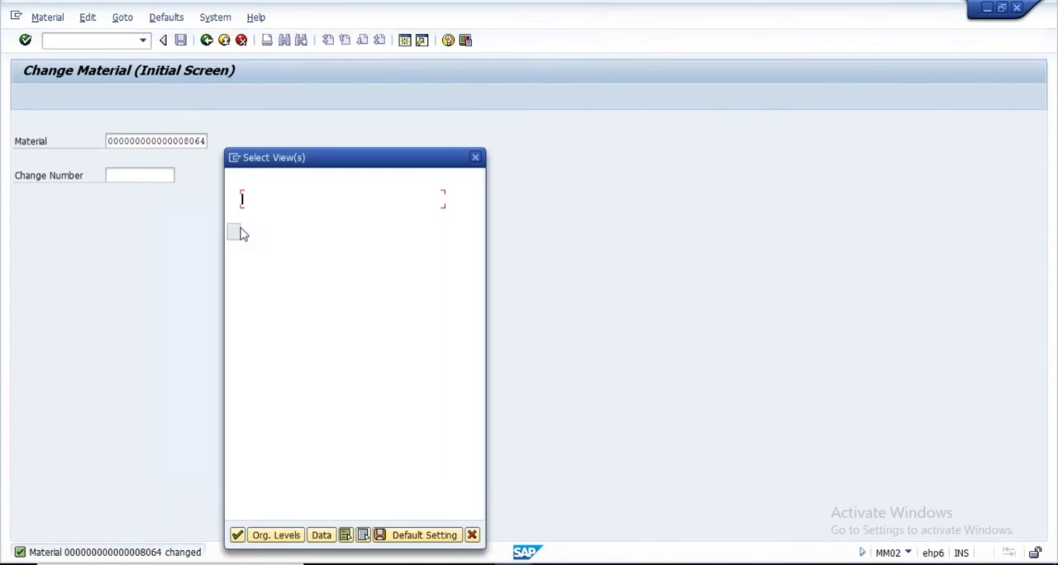
Reopen material 8064 in the Basic Data 1 view and select its Material Group value
{"action": "left_click", "coordinate": [234, 199]}
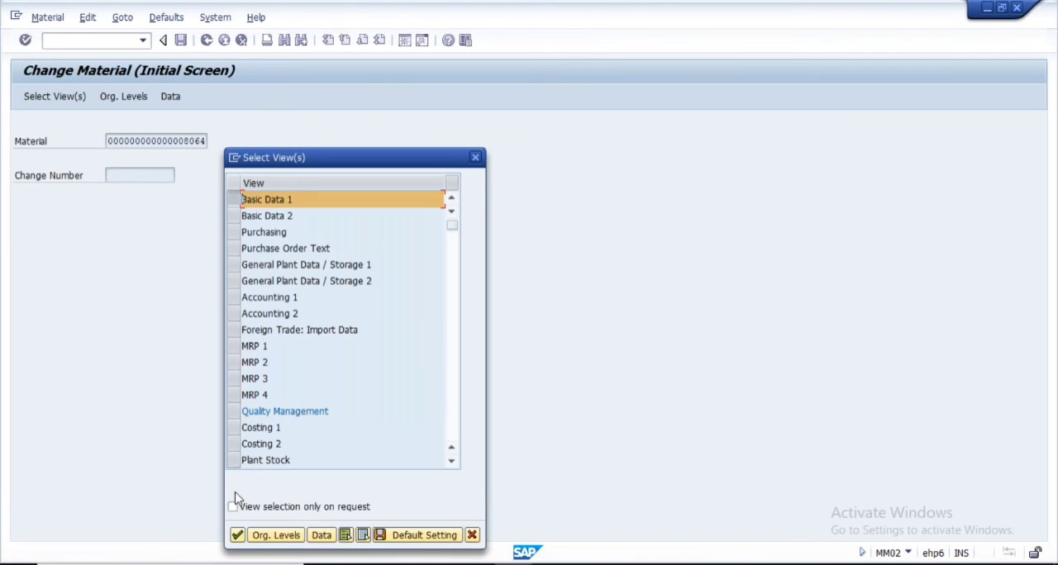
{"action": "key", "text": "Return"}
{"action": "left_click_drag", "start_coordinate": [360, 210], "coordinate": [318, 212]}
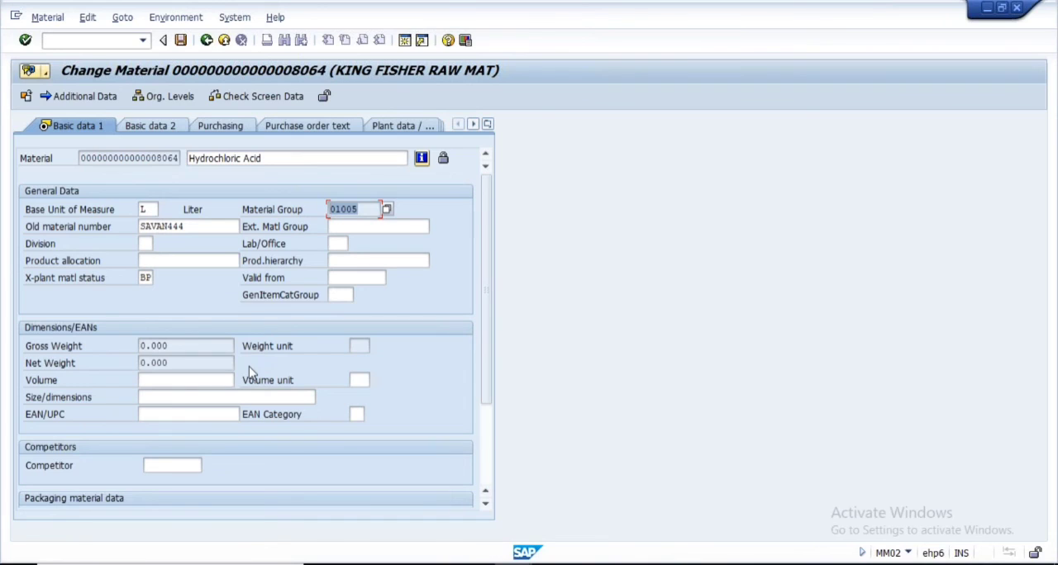
Unlock material 8064, check that its Material Group field can be edited, and save the unlocked material
{"action": "left_click", "coordinate": [325, 98]}
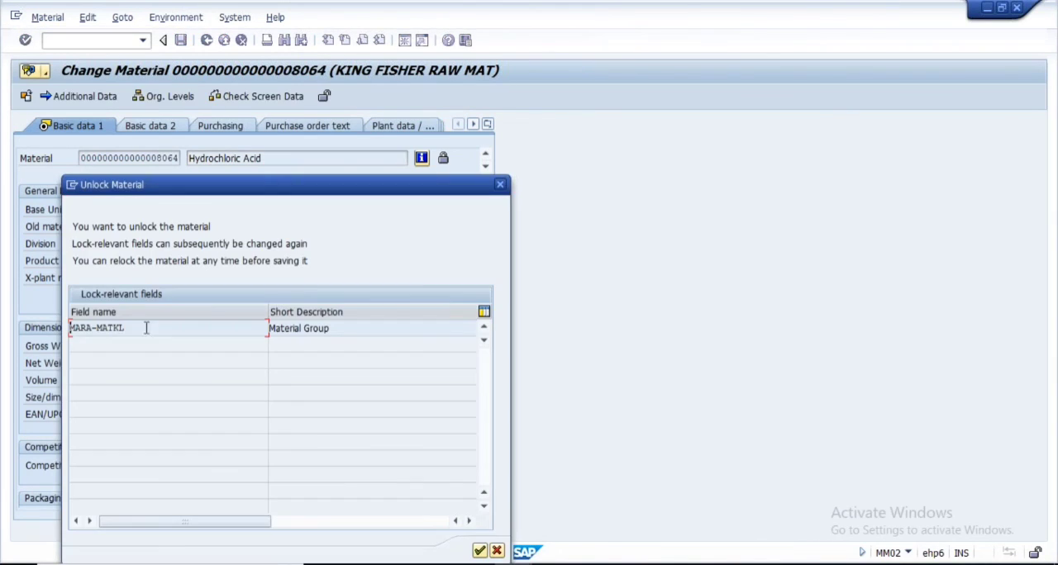
{"action": "left_click", "coordinate": [479, 553]}
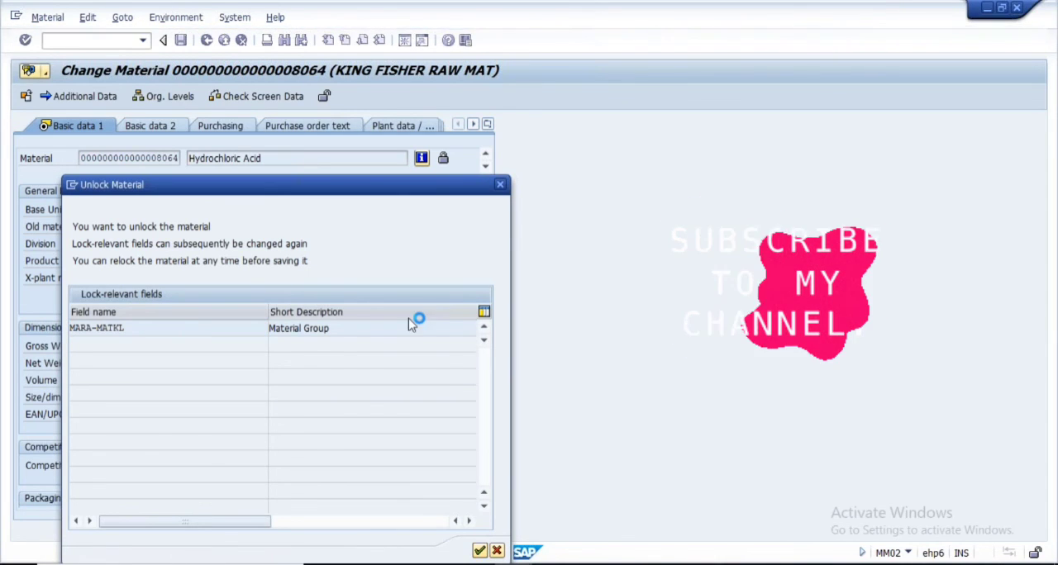
{"action": "left_click", "coordinate": [360, 209]}
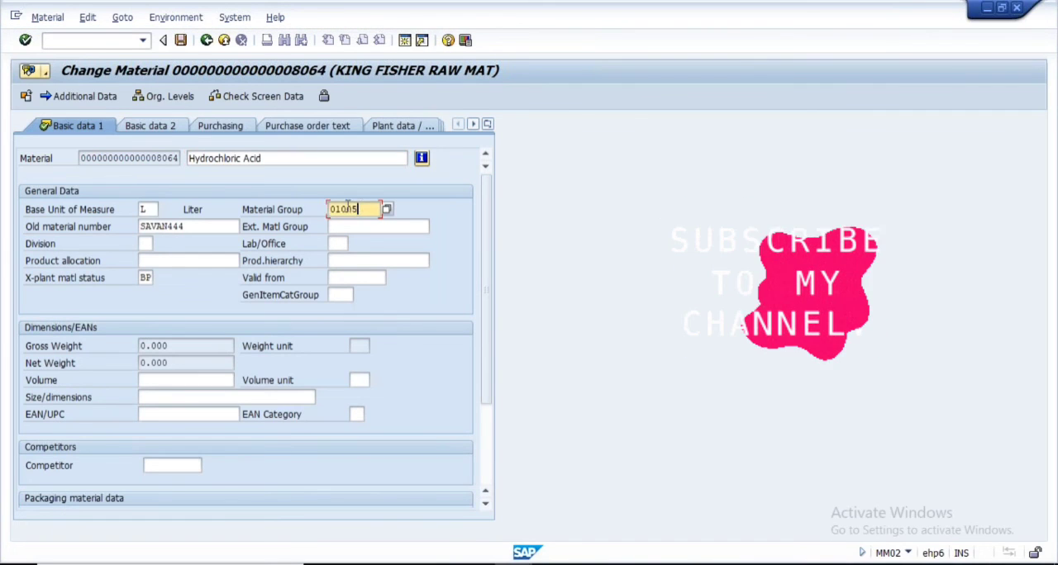
{"action": "double_click", "coordinate": [361, 210]}
{"action": "key", "text": "alt+Tab"}
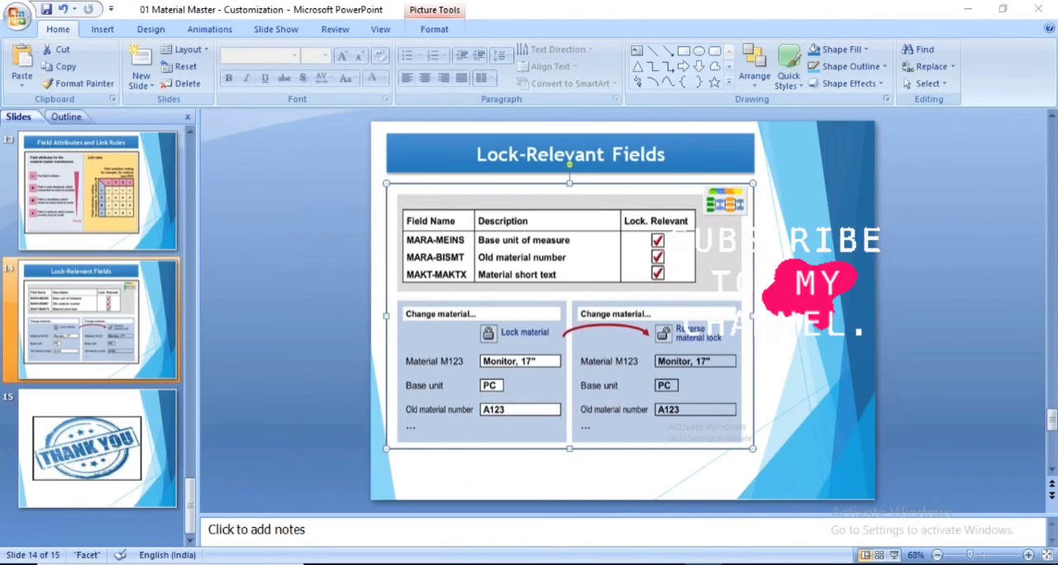
{"action": "key", "text": "alt+Tab"}
{"action": "key", "text": "ctrl+s"}
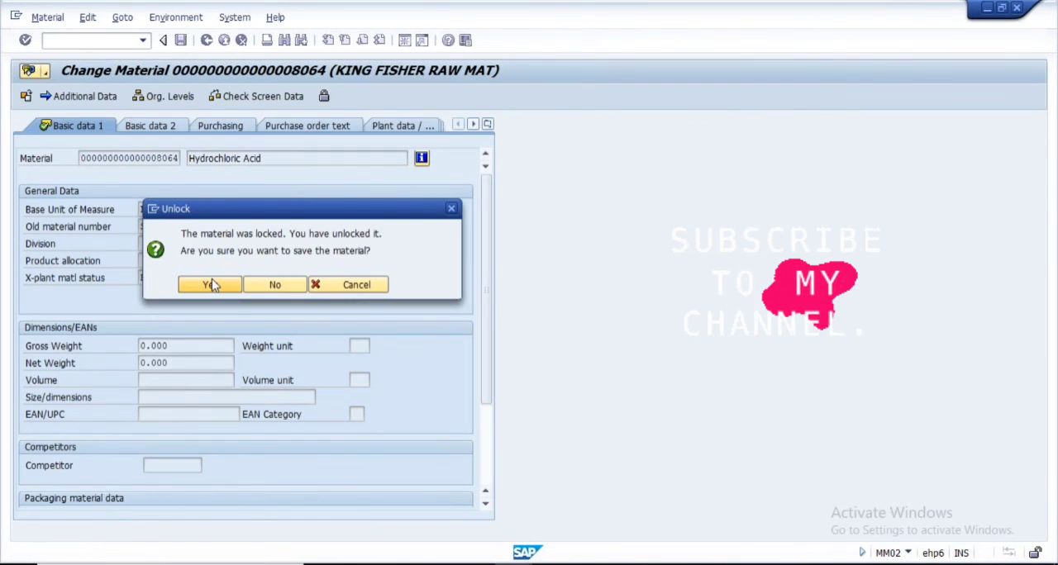
{"action": "left_click", "coordinate": [208, 284]}
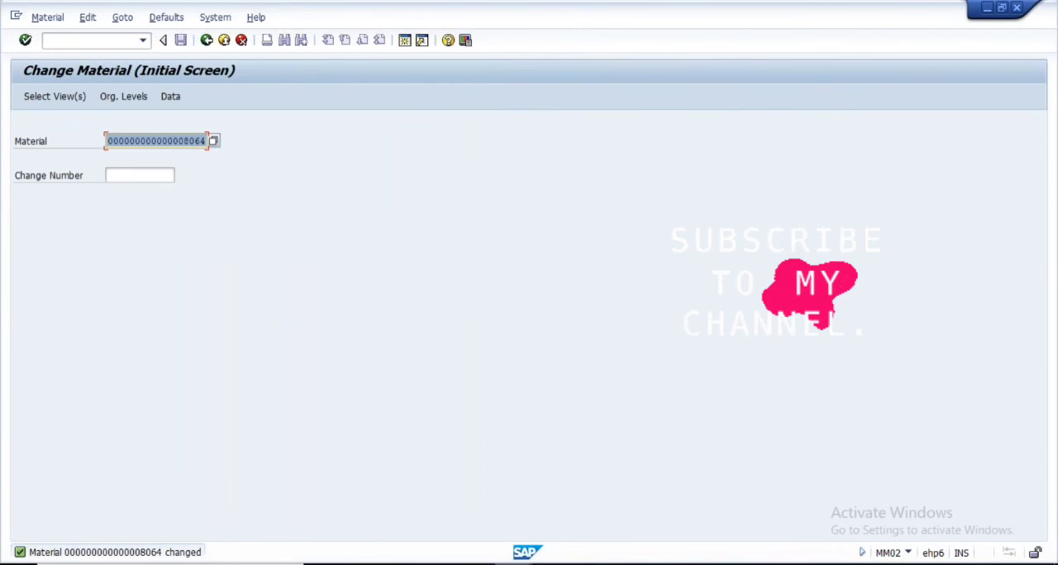
Clear the lock-relevant indicator for MARA-MATKL in the lock-relevant field overview and save the setting
{"action": "left_click", "coordinate": [517, 512]}
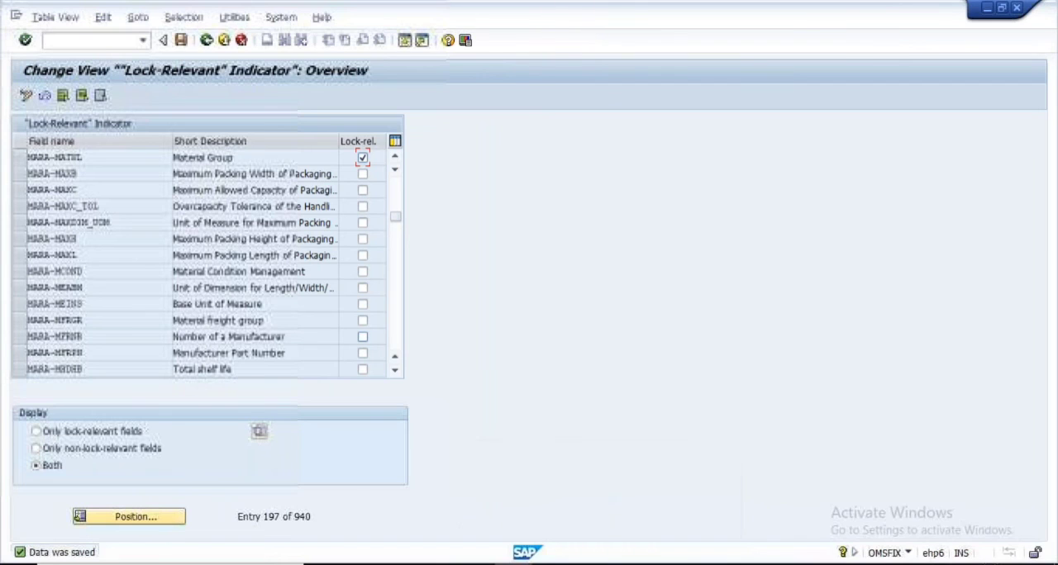
{"action": "double_click", "coordinate": [95, 158]}
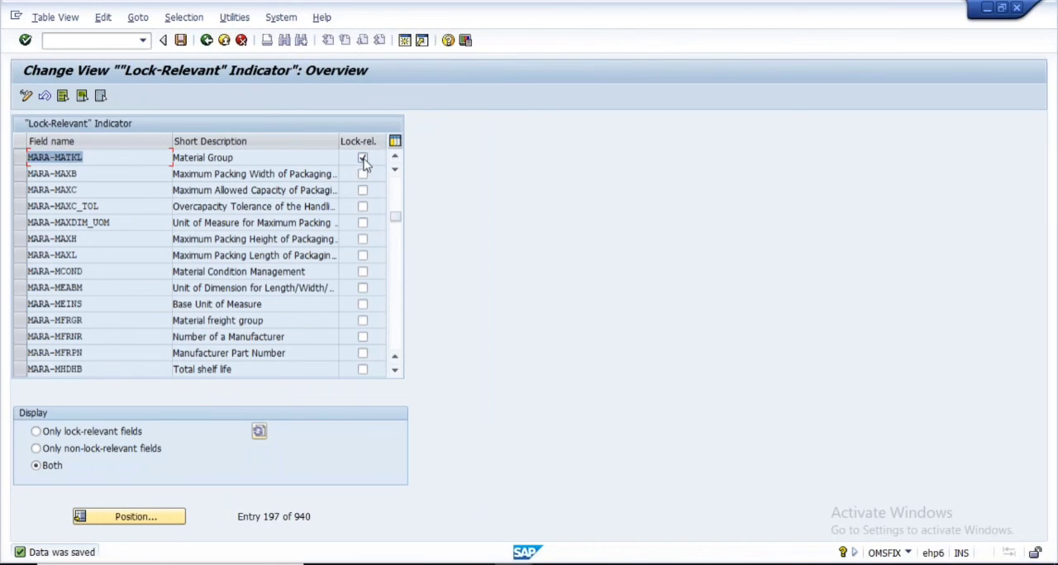
{"action": "left_click", "coordinate": [362, 158]}
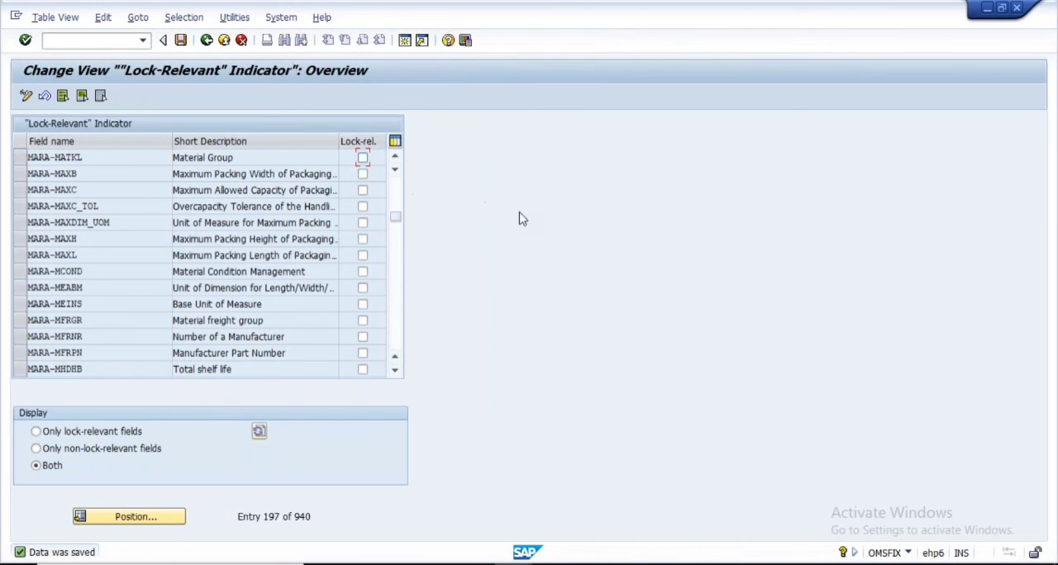
{"action": "left_click", "coordinate": [180, 39]}
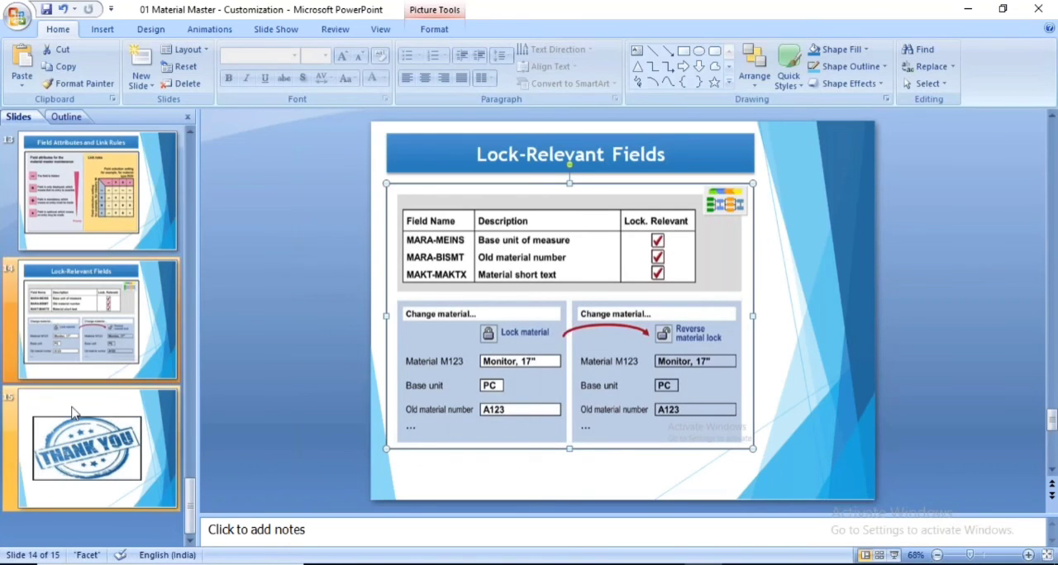
{"action": "scroll", "coordinate": [75, 413], "scroll_direction": "up", "scroll_amount": 10}
{"action": "left_click", "coordinate": [232, 391]}
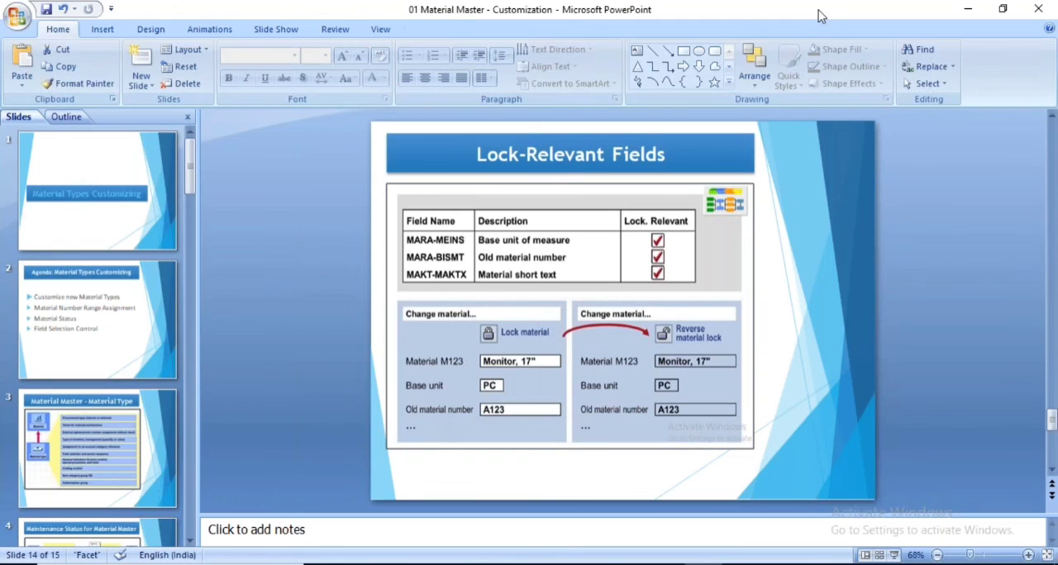